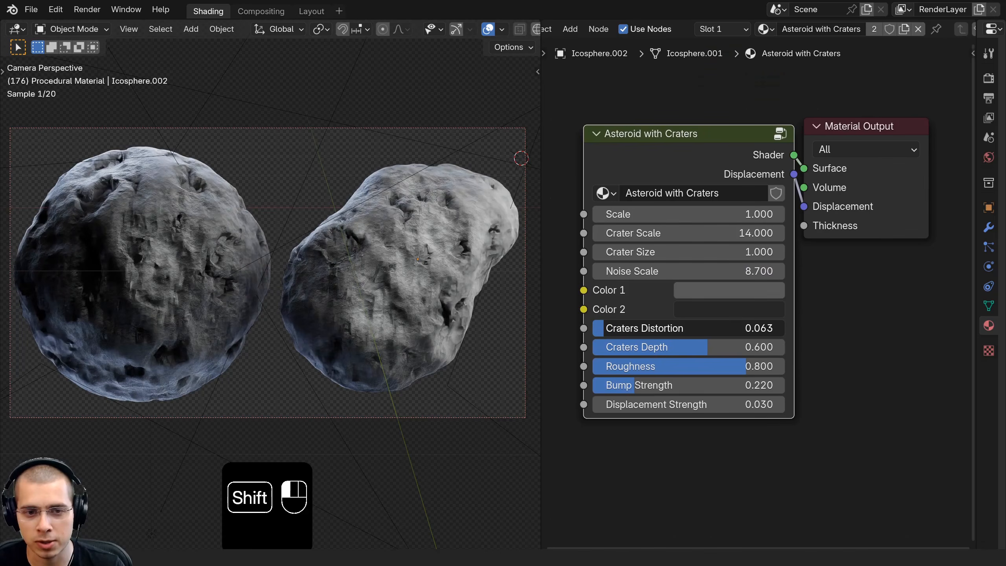
Try Craters Distortion at 0.113 and adjust the Bump Strength on the Asteroid with Craters material
scroll(403, 281, up, 4)
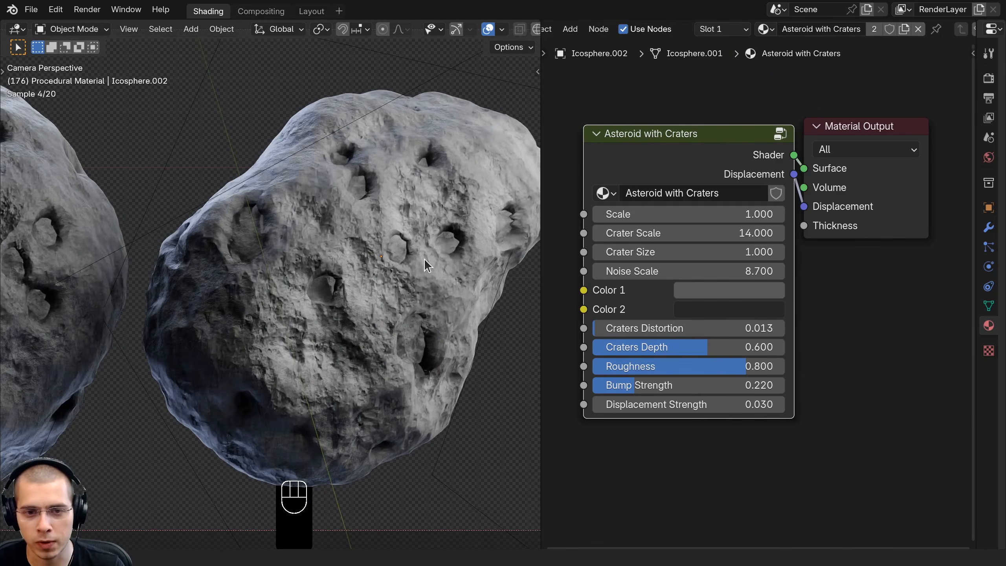
shift+drag(653, 336, 754, 336)
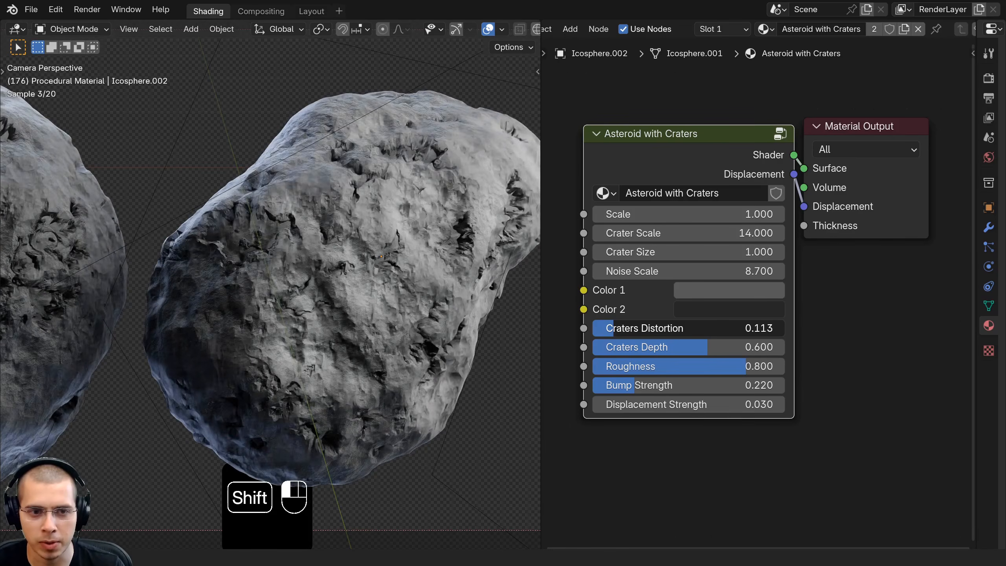
scroll(356, 301, down, 3)
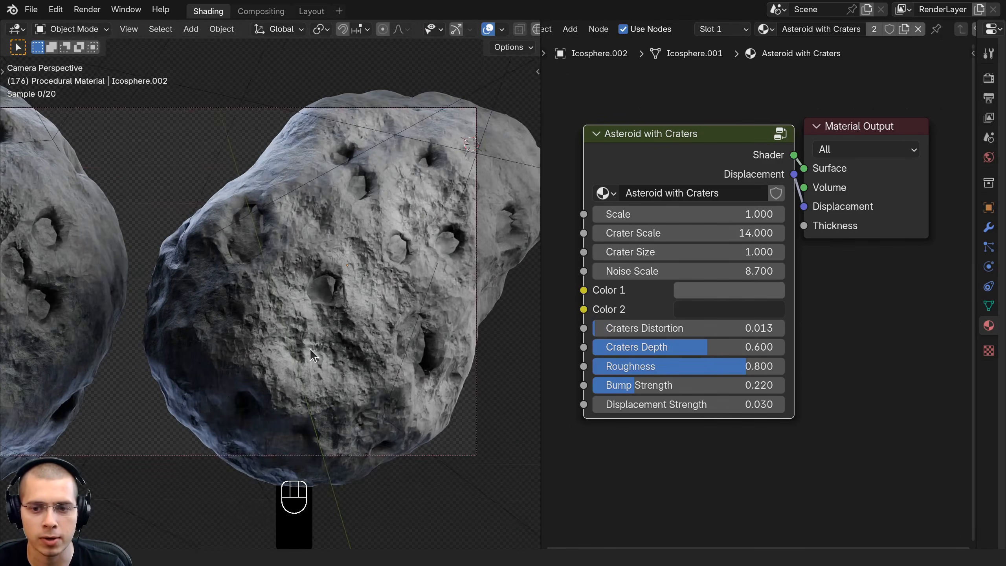
shift+middle_drag(317, 317, 420, 300)
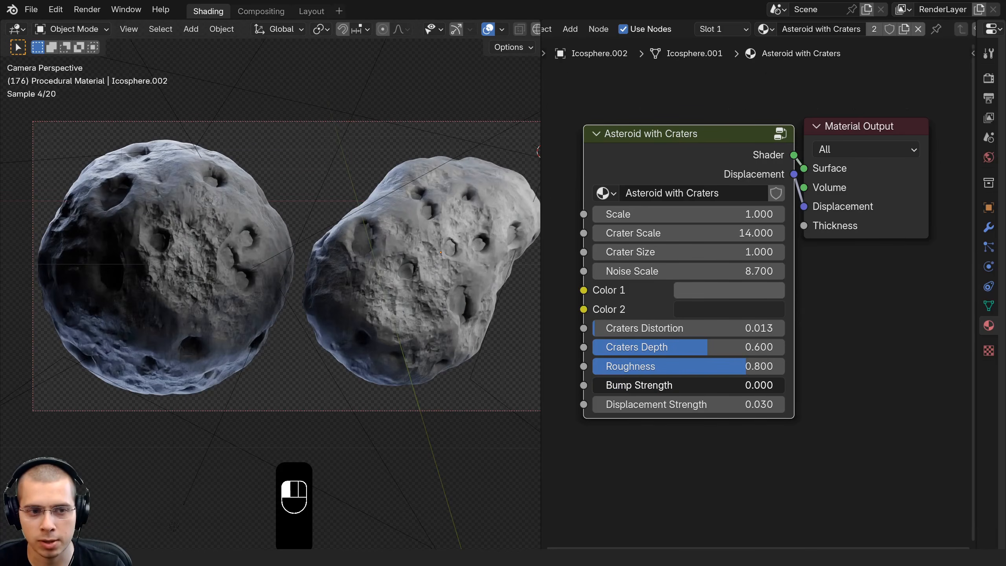
drag(713, 385, 616, 386)
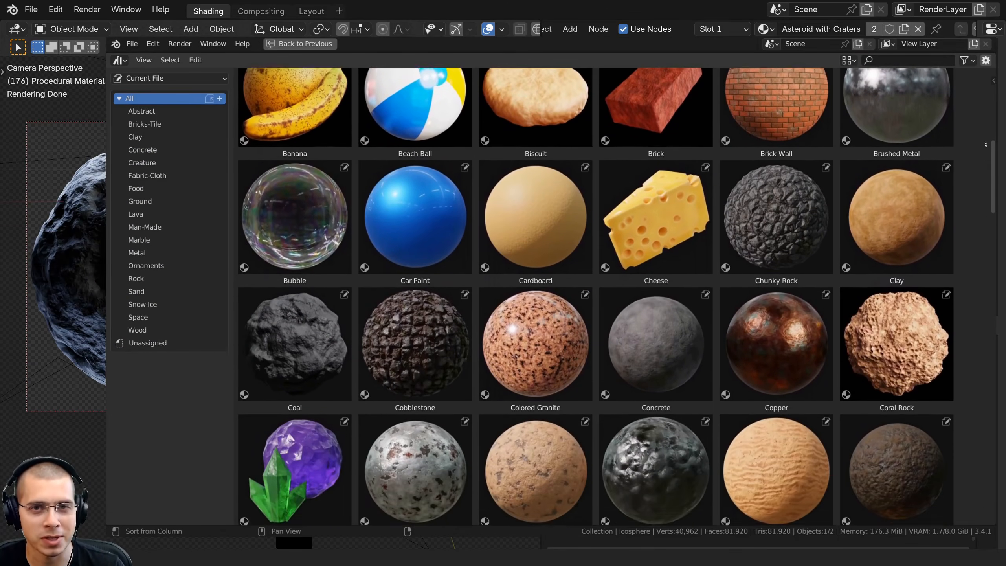
Browse the procedural material library, including its Food materials and the Rock and Lava categories
middle_drag(987, 144, 982, 471)
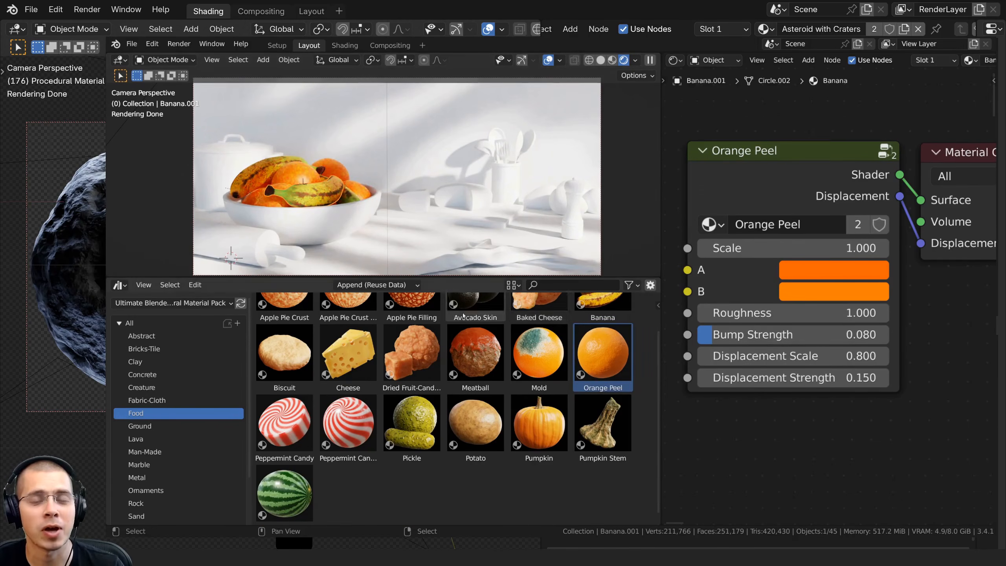
drag(348, 352, 414, 196)
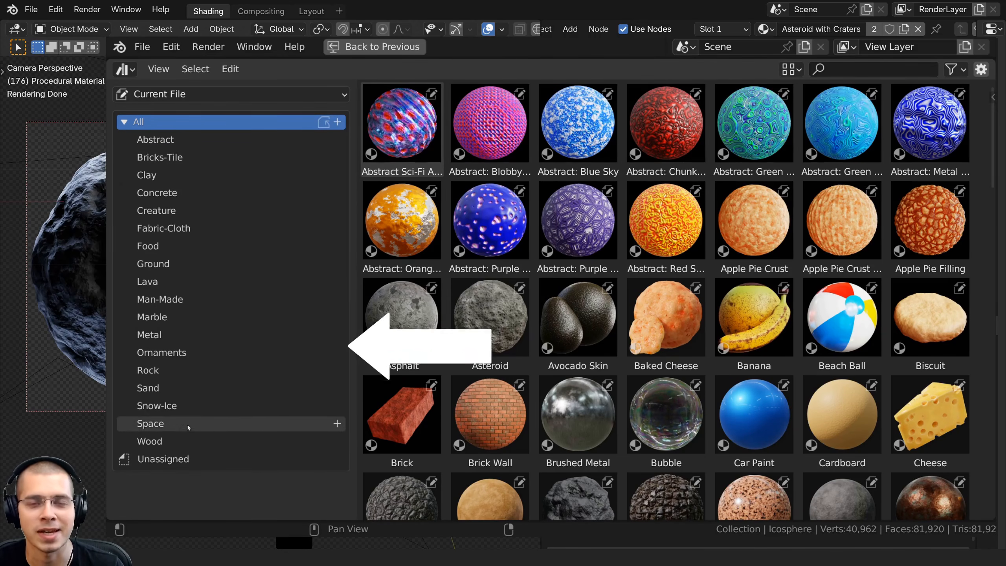
click(171, 370)
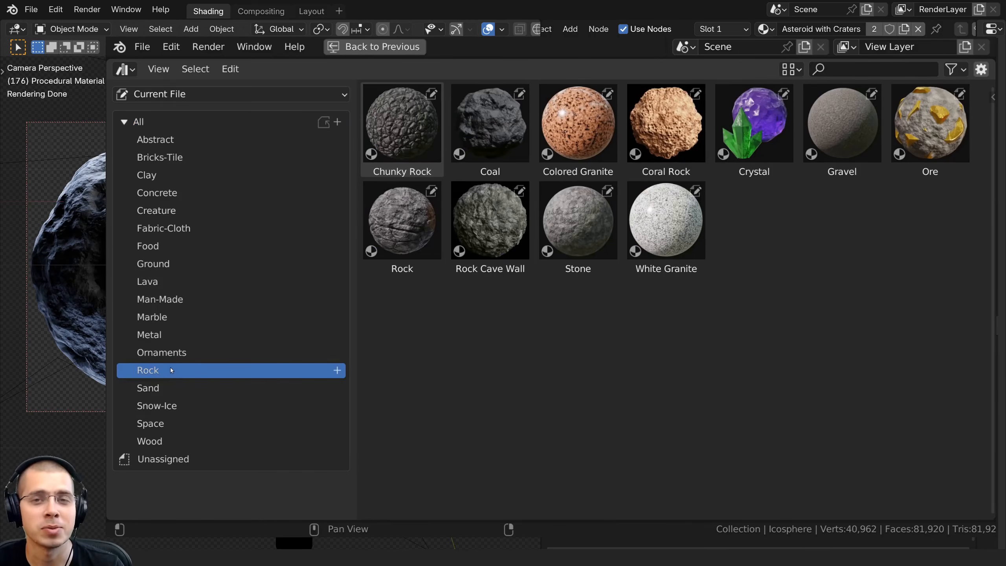
click(170, 281)
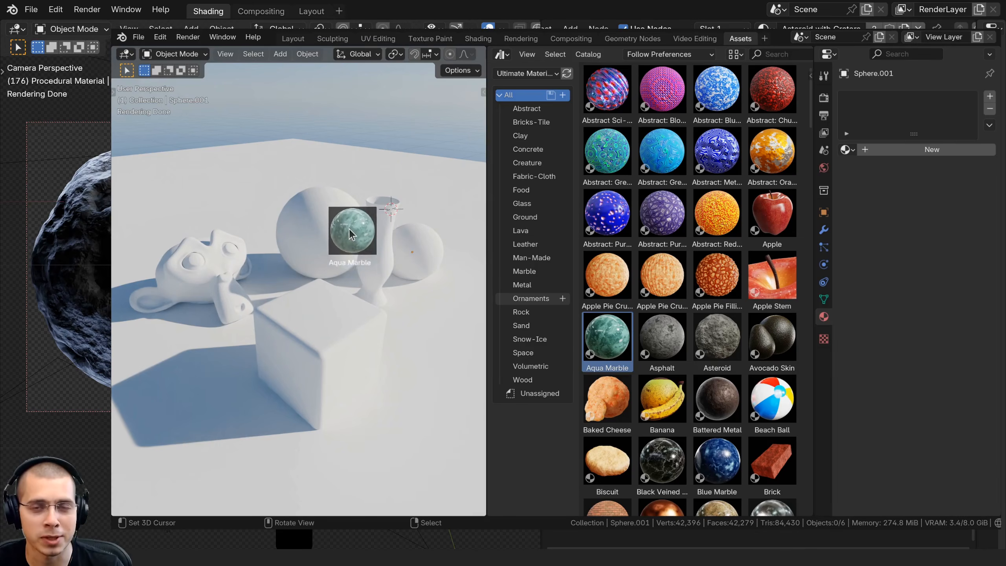
Apply Aqua Marble to the large sphere, Bronze to the cube and Brushed Metal to the monkey head
drag(350, 228, 345, 230)
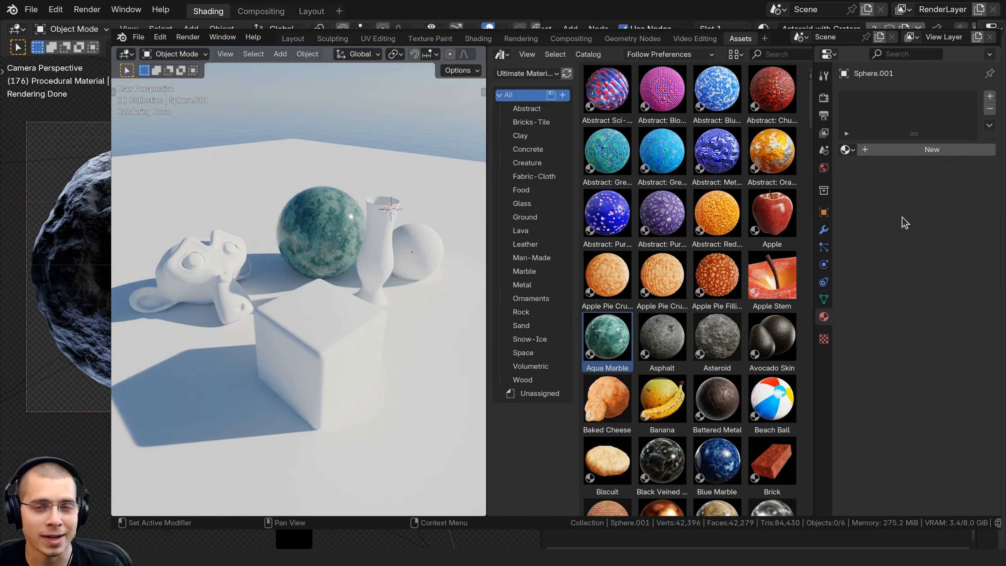
drag(662, 367, 357, 329)
drag(772, 369, 202, 246)
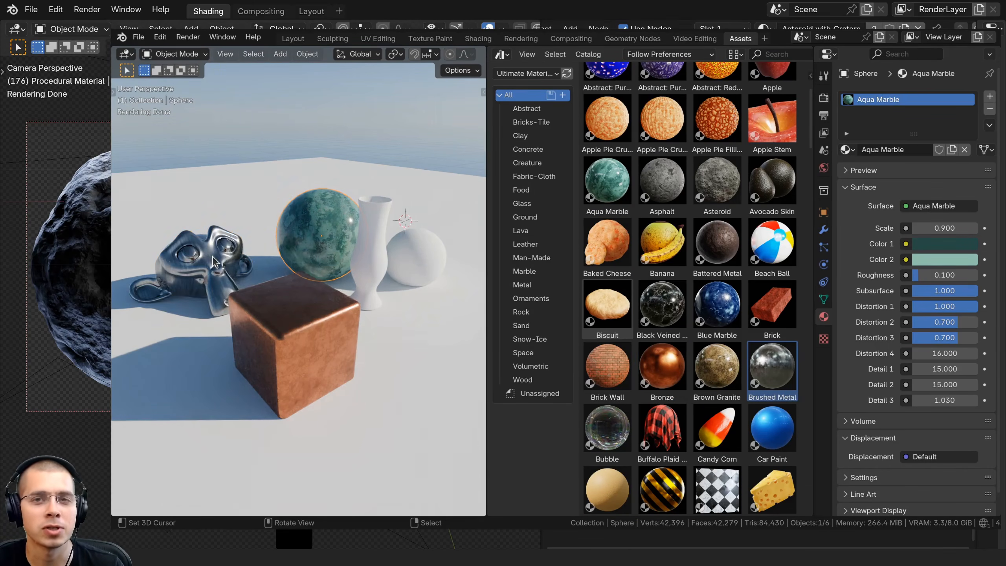
key(KP_Decimal)
Try Chunky Concrete and Chunky Rock on the ground plane and increase the rock material's Scale
drag(773, 342, 439, 347)
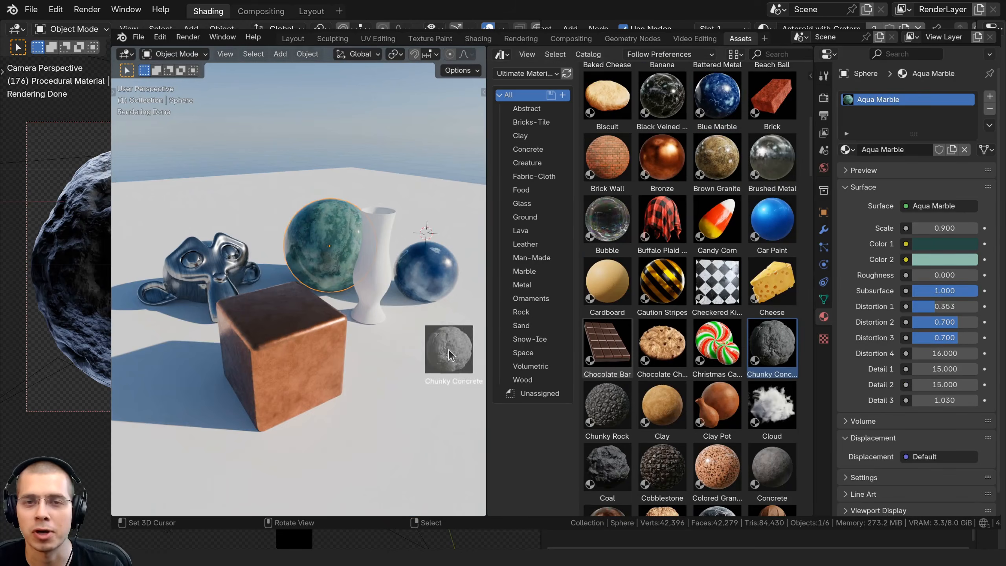
drag(608, 405, 454, 353)
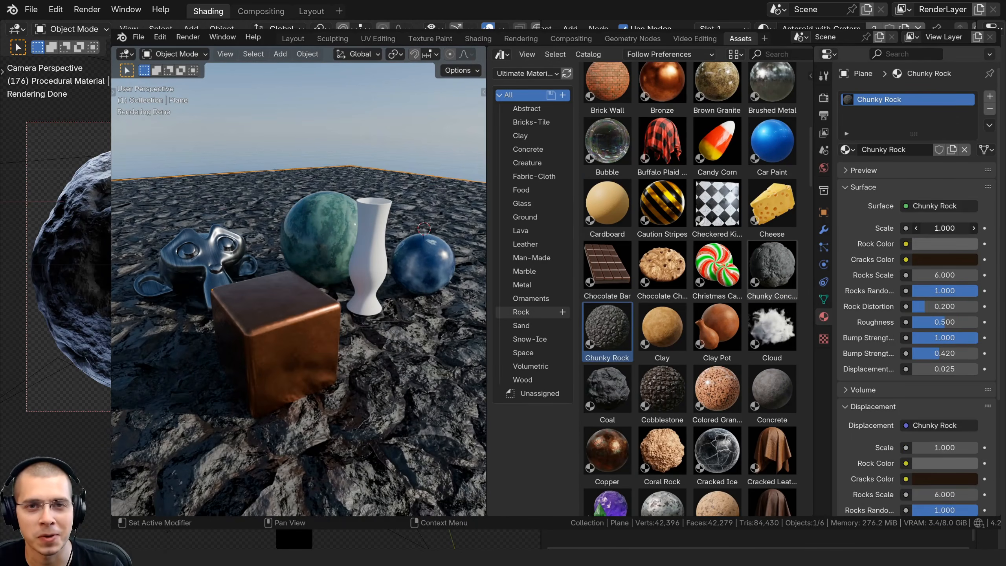
drag(945, 228, 973, 228)
Apply the Dirt material to the ground plane and set its Scale to 3.4
scroll(665, 356, down, 5)
drag(771, 398, 447, 369)
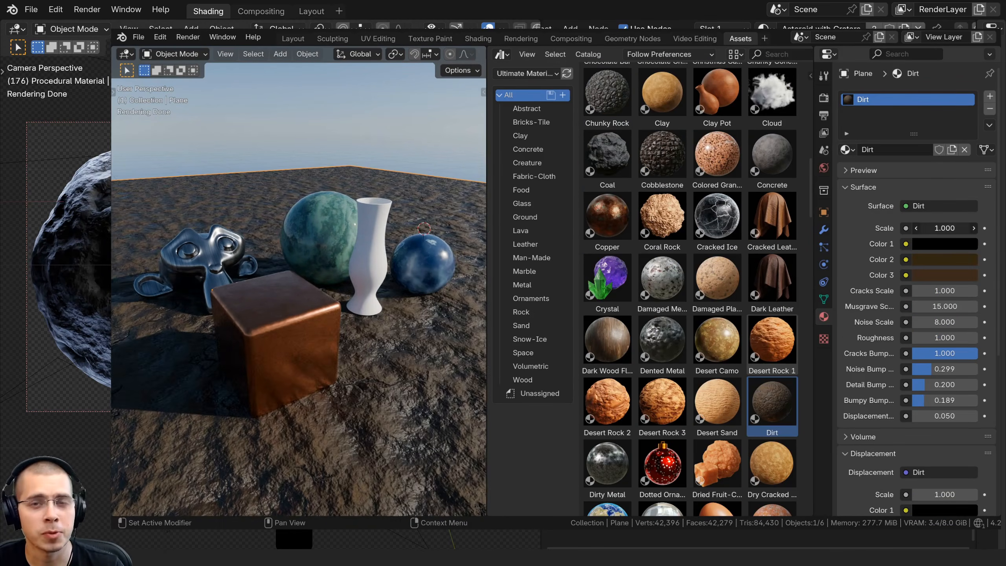
drag(945, 229, 970, 228)
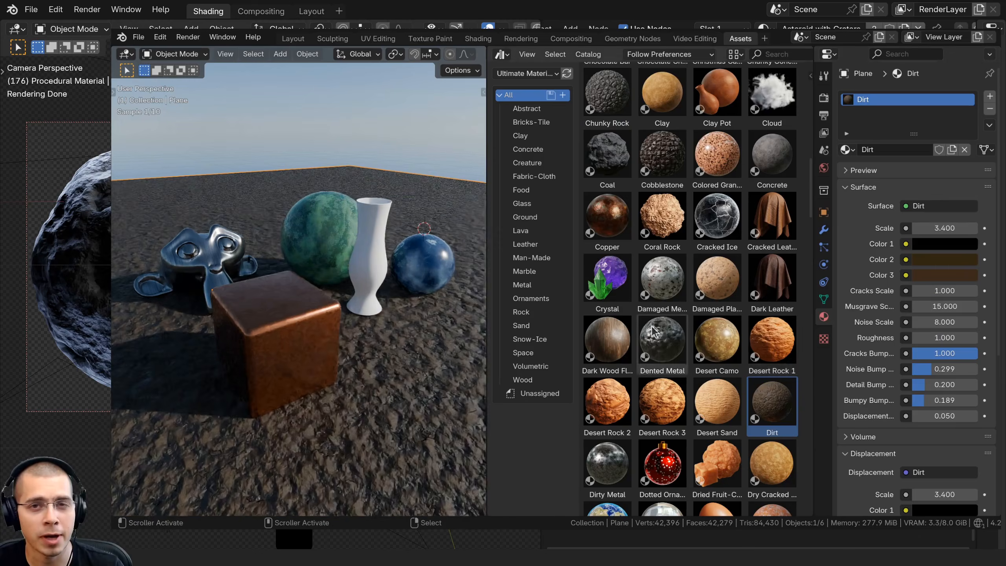
Apply Marble Swirl to the ground plane, followed by Marble Light
drag(663, 430, 443, 392)
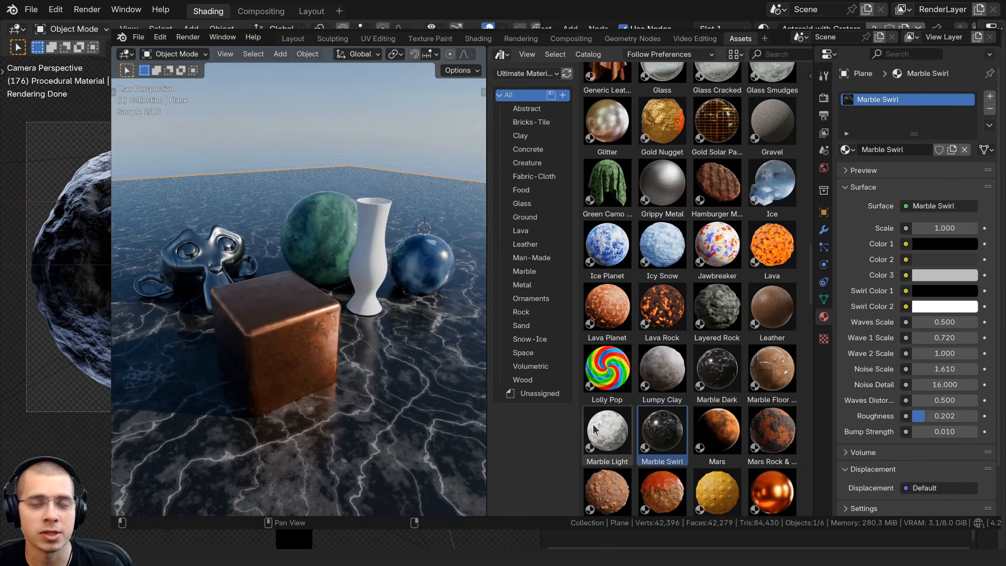
drag(597, 429, 425, 361)
scroll(771, 285, down, 4)
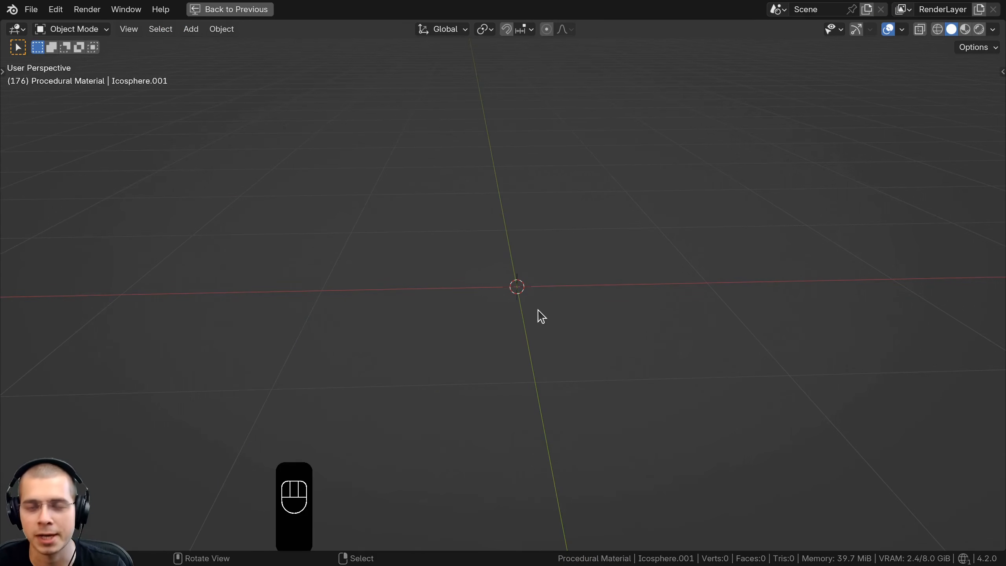
Add an ico sphere mesh at the world origin of the empty scene
middle_drag(541, 316, 545, 320)
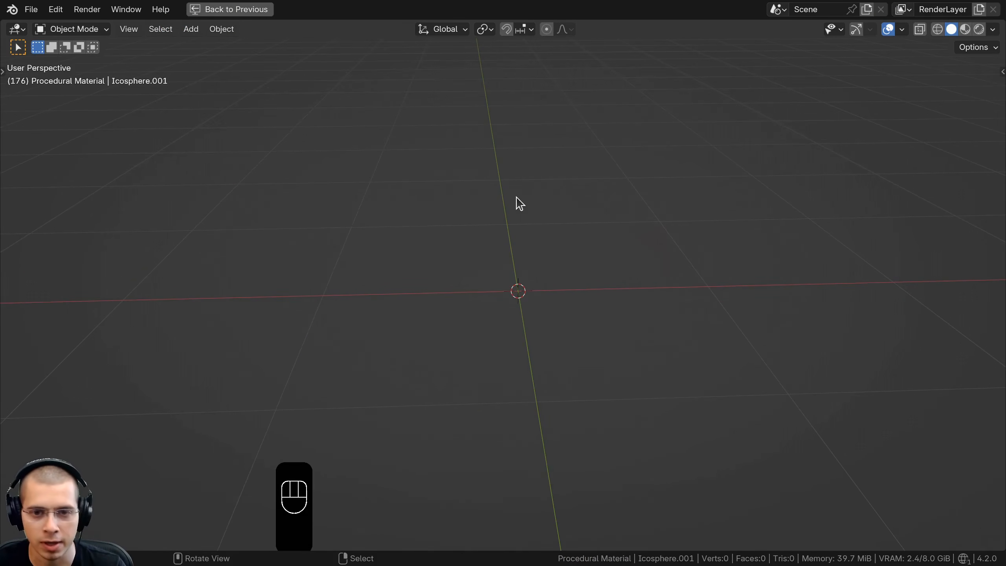
key(shift+a)
mouse_move(481, 217)
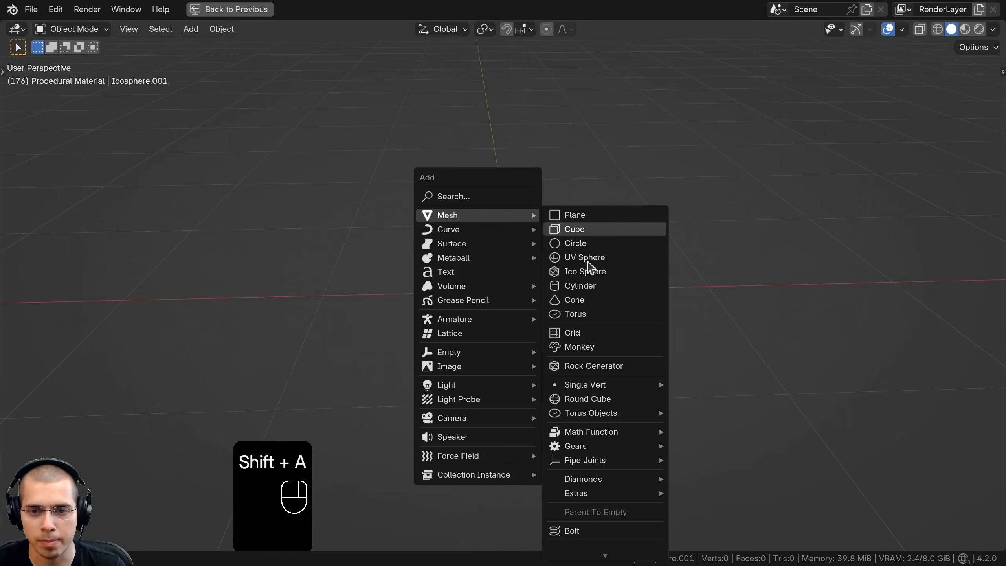
click(578, 271)
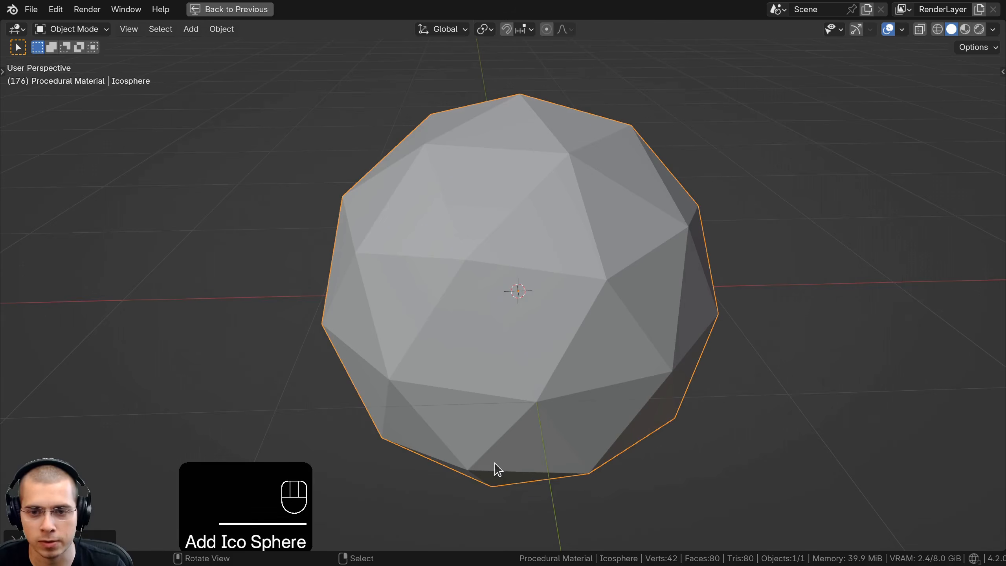
middle_drag(640, 219, 624, 191)
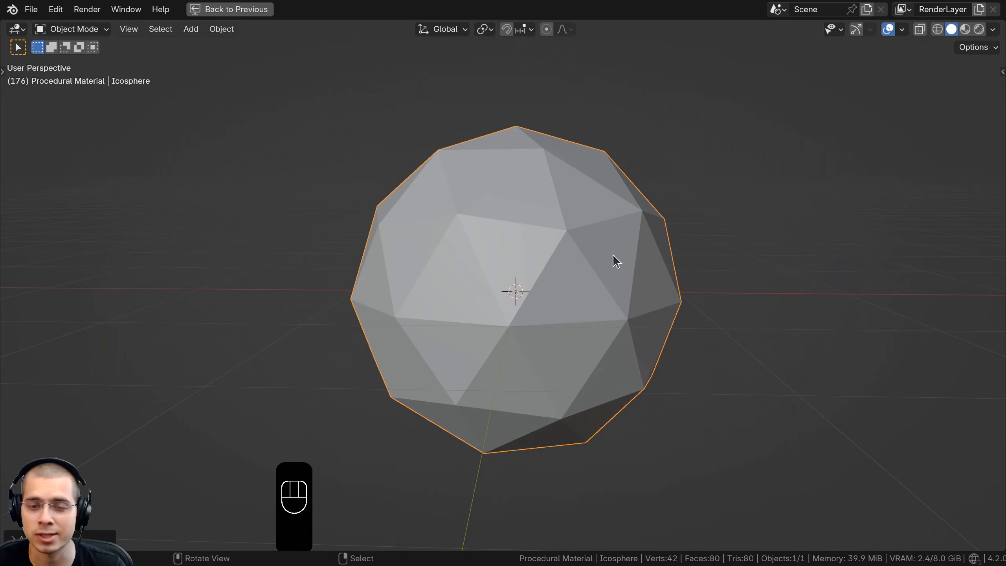
Set the new ico sphere's subdivisions to 6
click(15, 537)
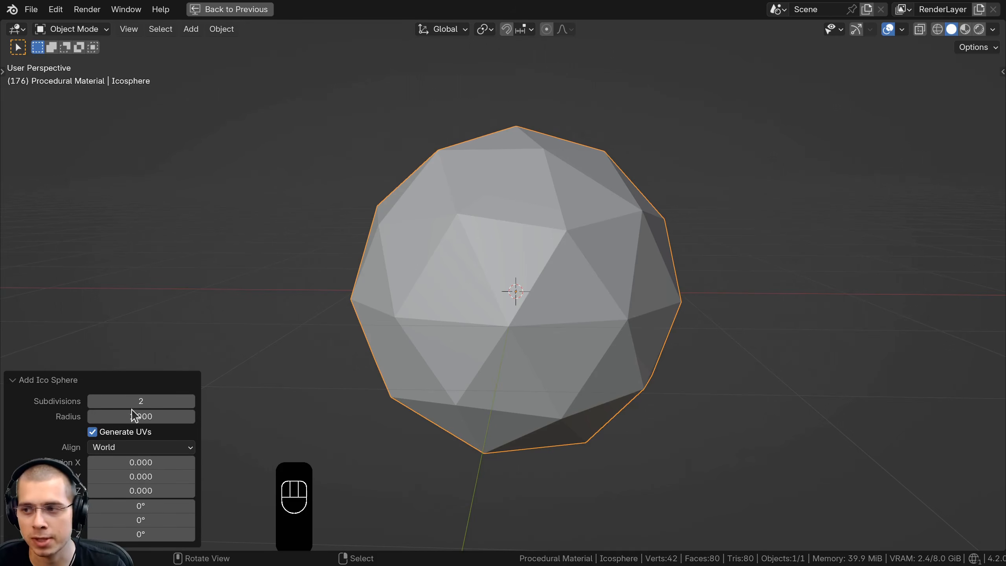
click(192, 403)
click(192, 403)
click(191, 403)
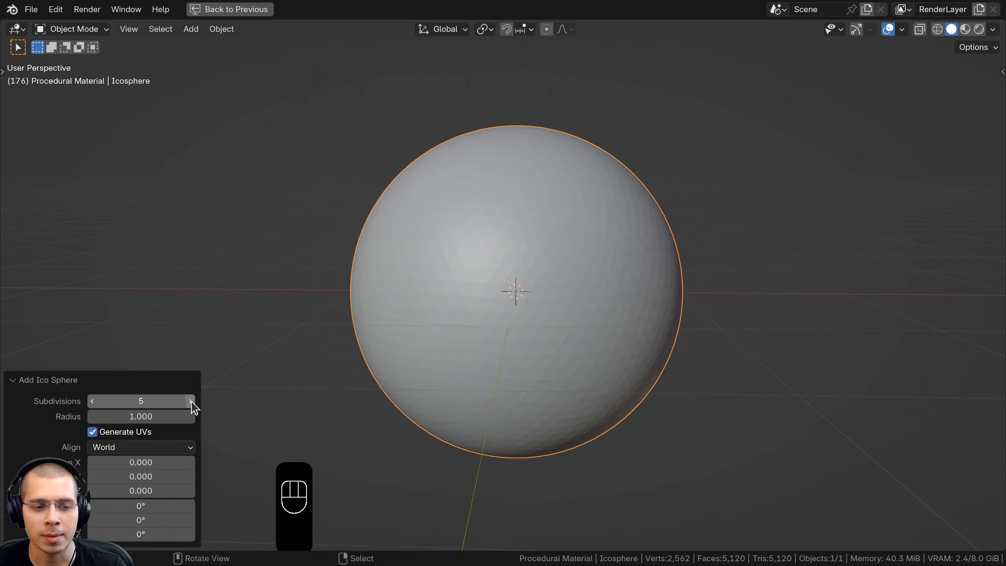
click(192, 403)
click(53, 381)
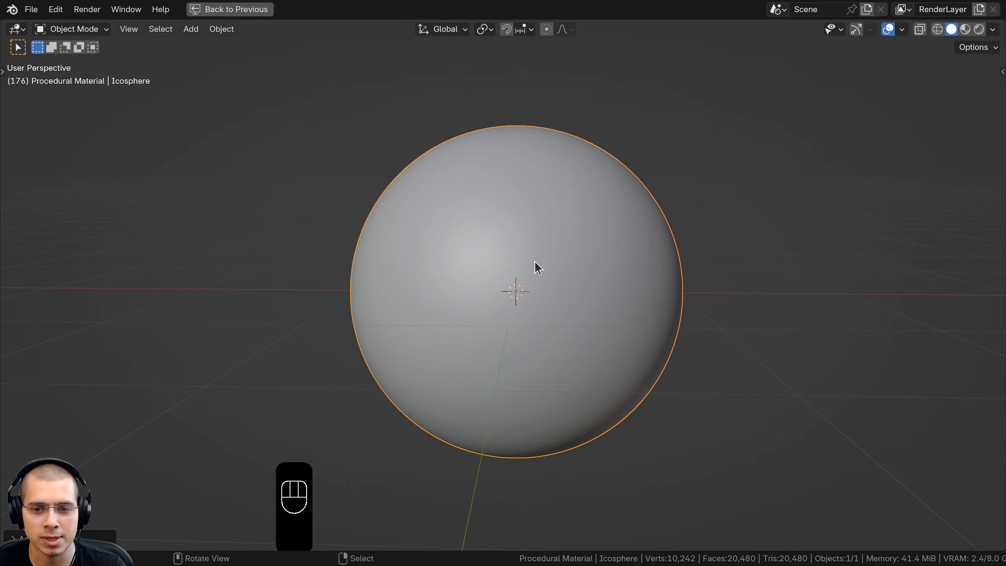
Shade the ico sphere smooth
key(w)
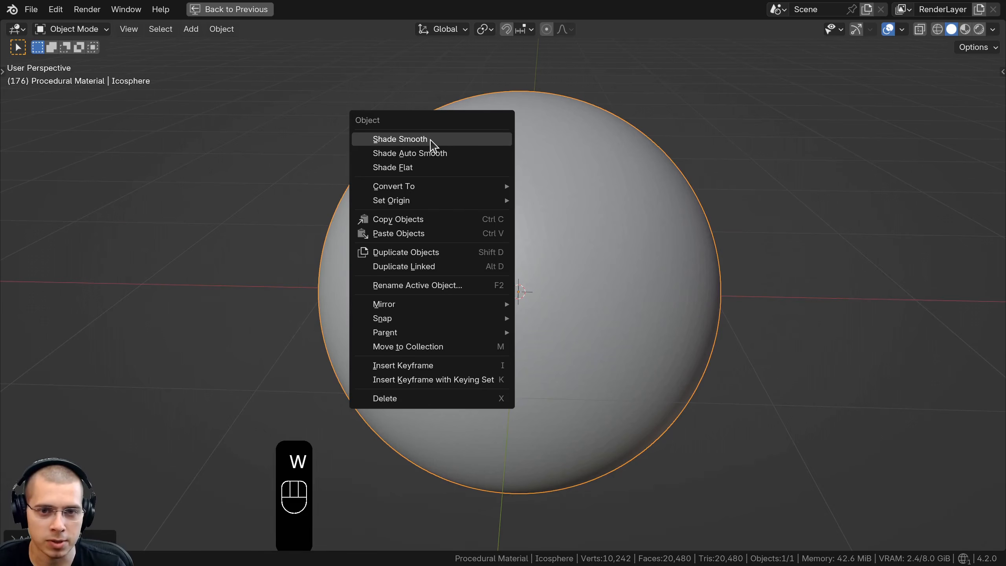
click(431, 142)
scroll(441, 313, down, 3)
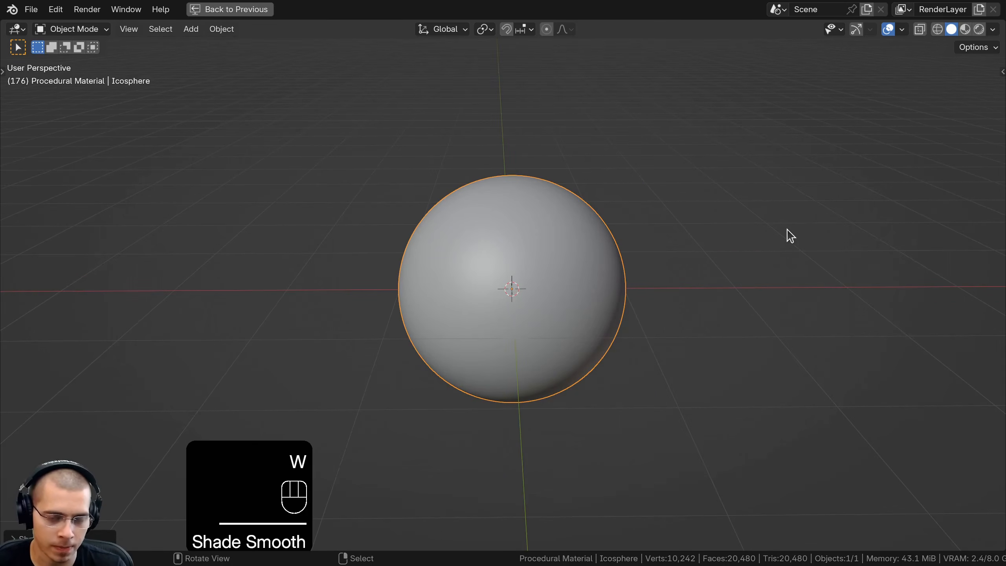
Scale the ico sphere by a factor of 0.2 and apply its scale
text(s.2)
key(Return)
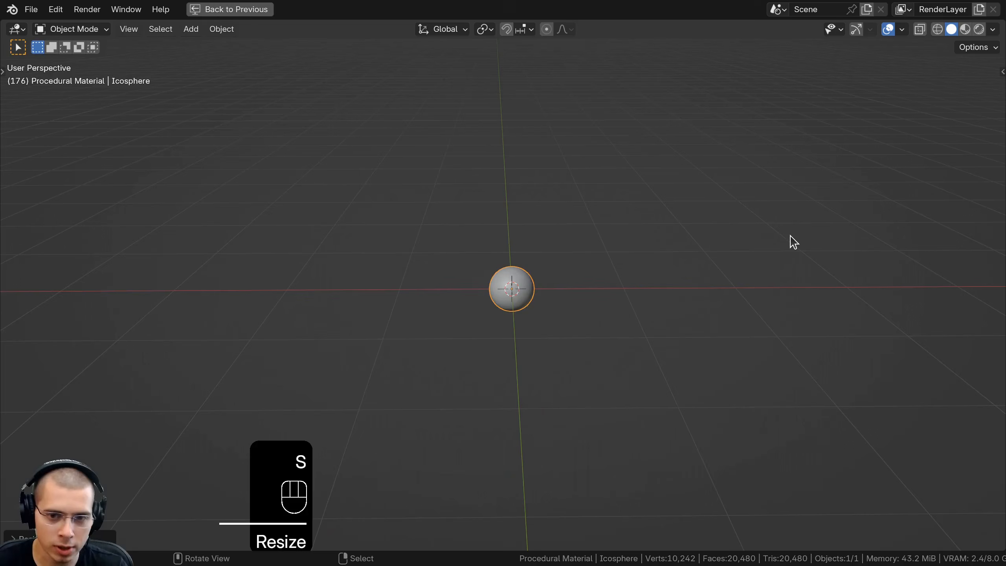
scroll(541, 226, up, 5)
key(ctrl+a)
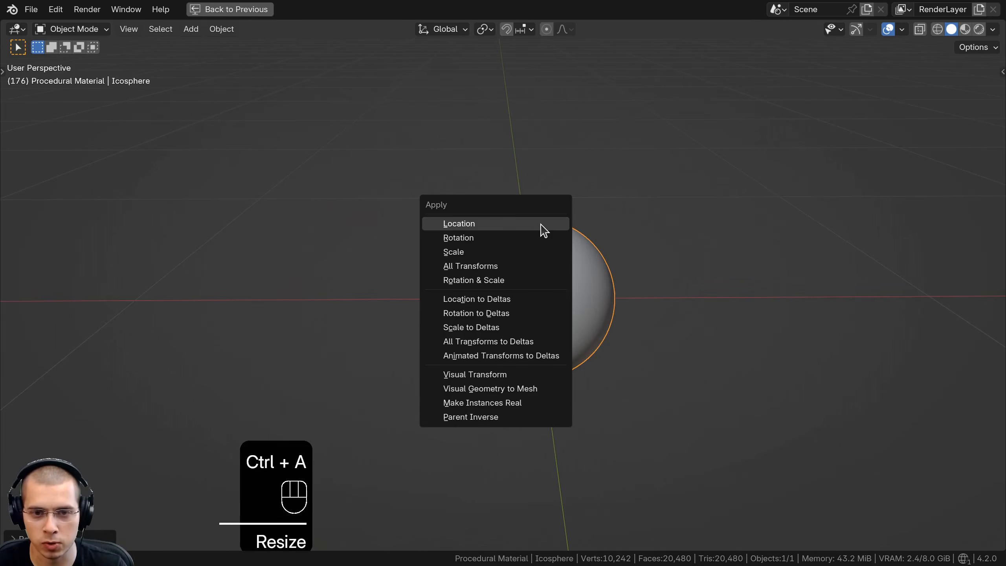
click(530, 254)
Move the ico sphere about 0.3 in the negative direction along the global X axis
scroll(558, 284, down, 1)
mouse_move(567, 284)
middle_down()
mouse_move(557, 284)
mouse_move(570, 279)
middle_up()
scroll(527, 260, up, 3)
mouse_move(571, 280)
shift+middle_down()
mouse_move(516, 263)
mouse_move(566, 267)
shift+middle_up()
scroll(591, 268, down, 1)
key(g)
key(x)
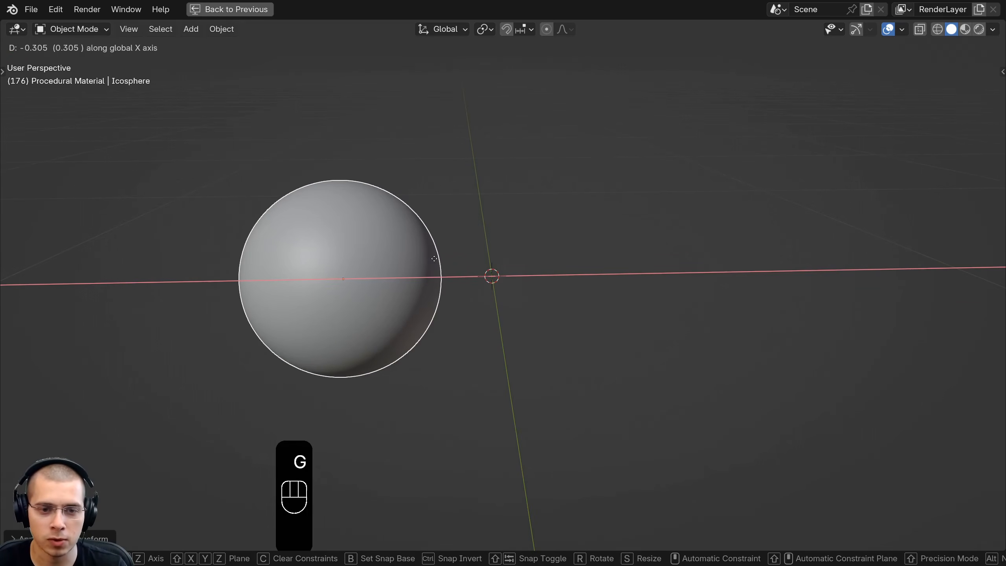
click(434, 265)
Duplicate the ico sphere and place the copy beside the original, about 0.4 away in the positive X direction
shift+middle_drag(434, 265, 389, 264)
key(shift+d)
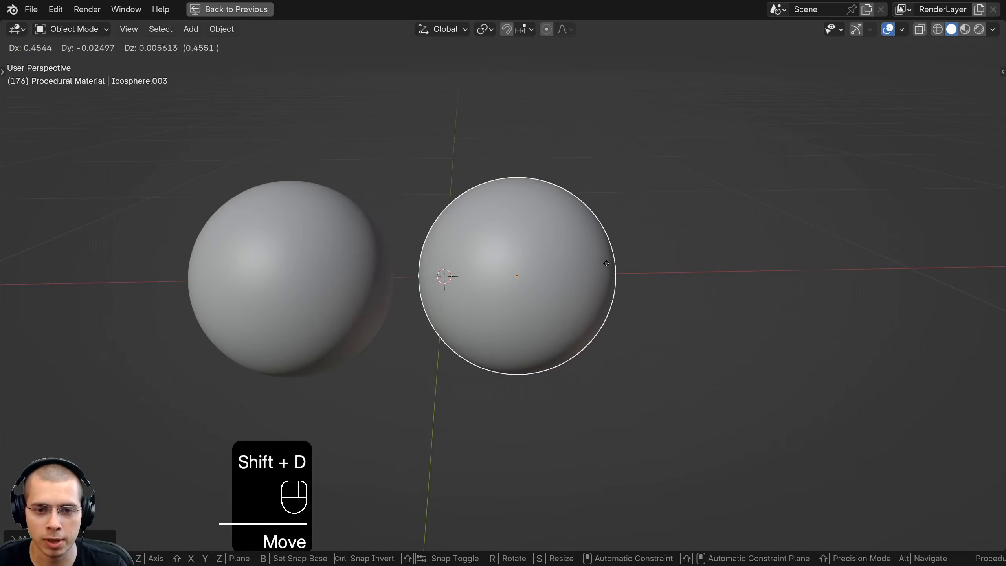
click(611, 270)
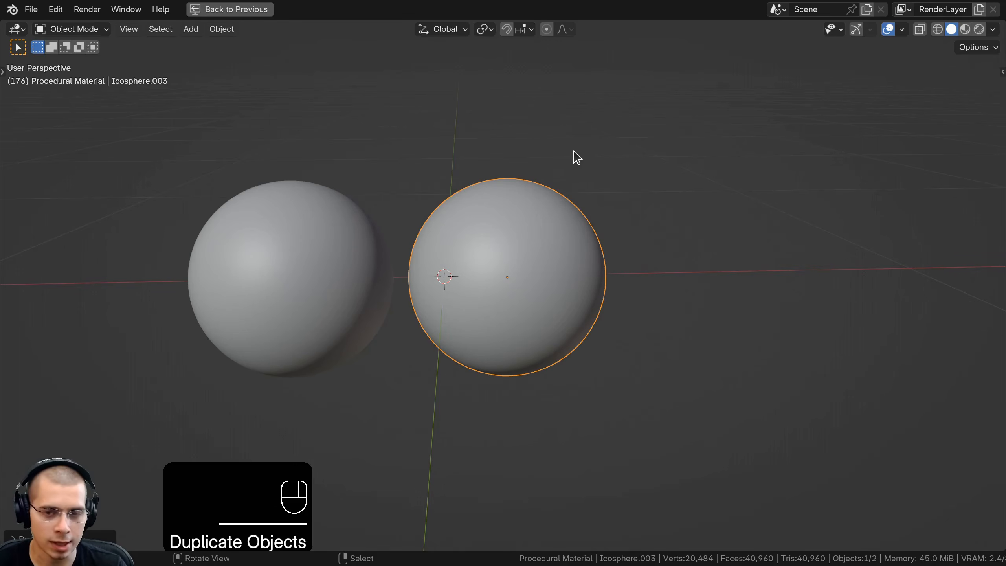
Edit the duplicated sphere's mesh with proportional editing enabled and push its upper-left side inward
key(Tab)
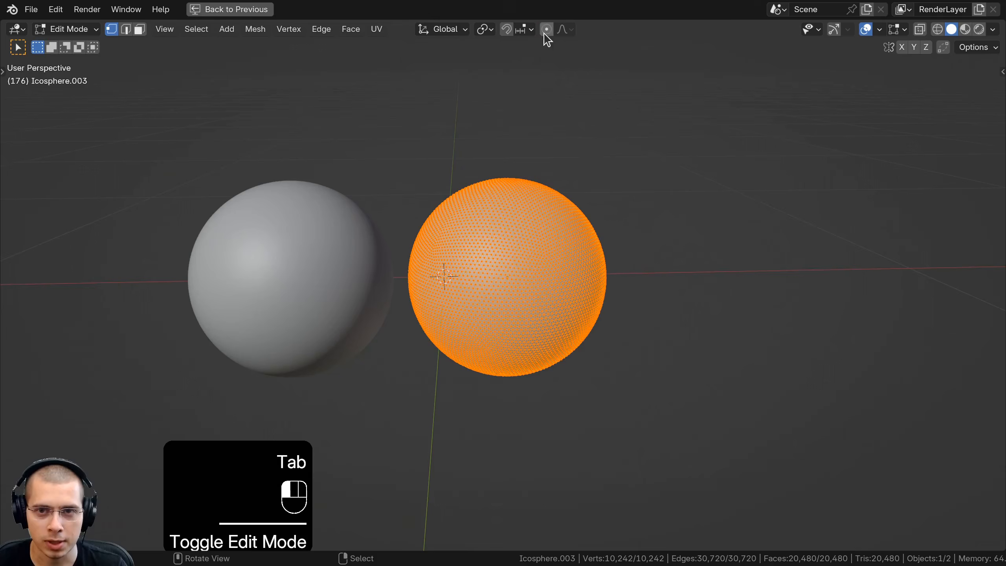
click(429, 220)
key(g)
click(651, 294)
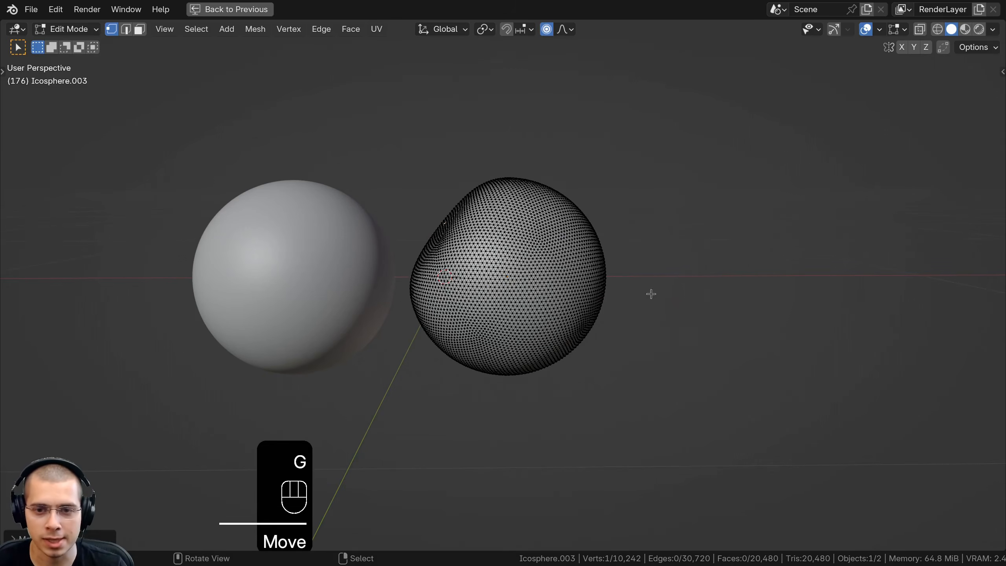
Reshape the duplicated sphere with proportional editing by pushing its lower-right side inward and moving vertices near its upper right
right_click(590, 323)
key(g)
scroll(548, 294, down, 4)
click(556, 297)
right_click(554, 210)
key(g)
click(561, 193)
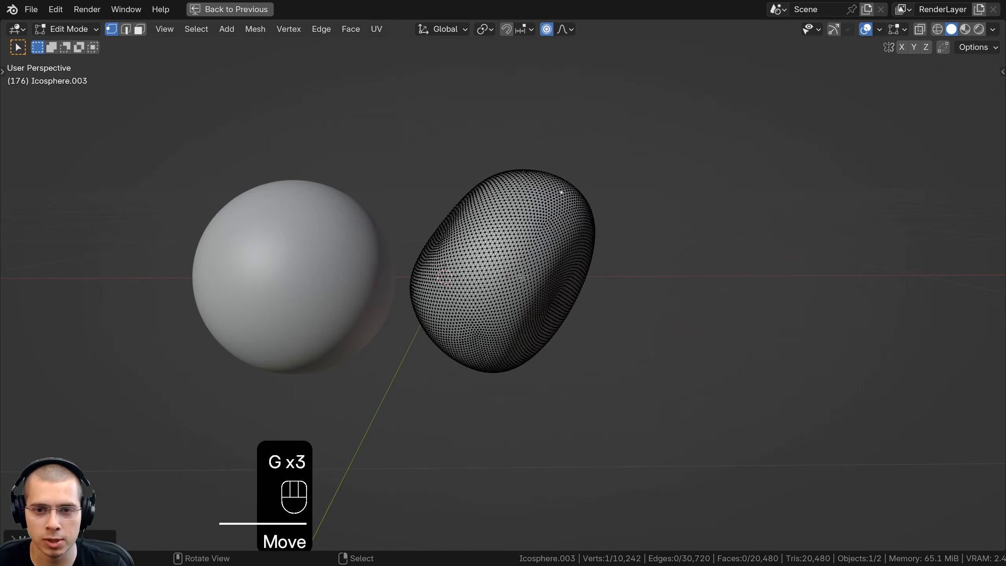
Move further vertices on another side of the duplicated sphere with proportional editing to form an irregular asteroid shape
right_click(523, 277)
middle_drag(523, 276, 639, 371)
key(g)
click(504, 315)
key(g)
click(465, 291)
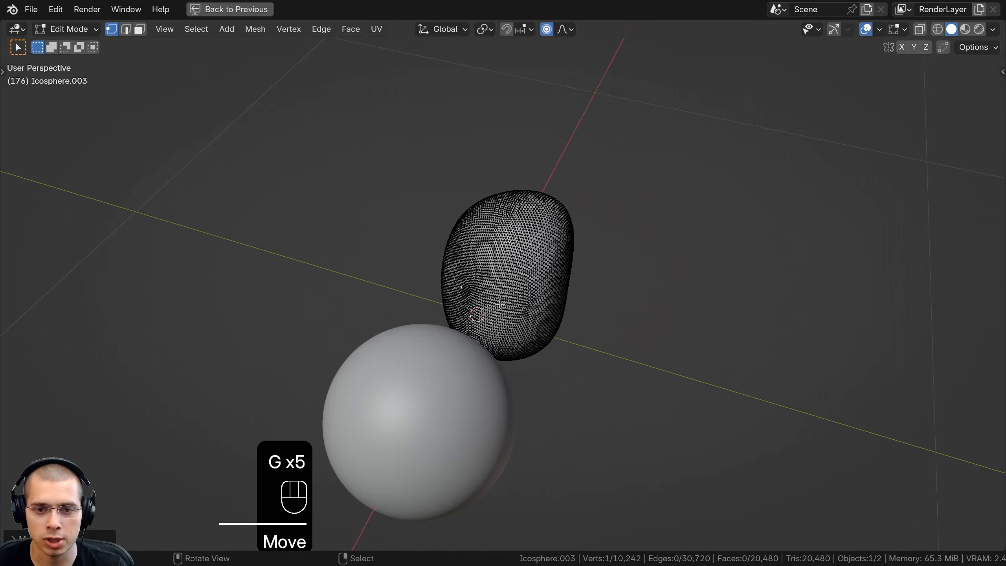
Finish editing the duplicated sphere's mesh, return to Object Mode and inspect the irregular shape from several angles
key(Tab)
middle_drag(465, 294, 387, 248)
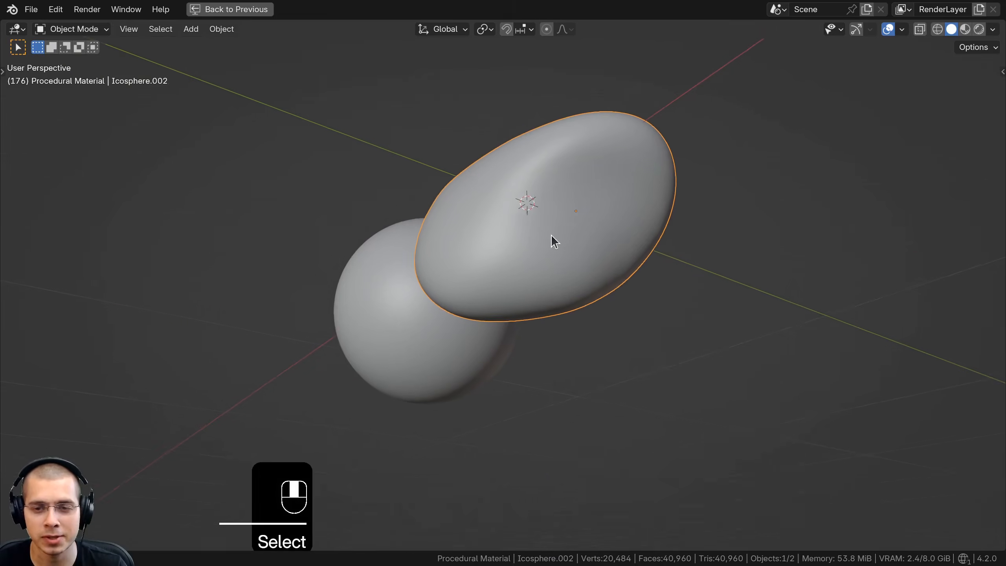
key(Tab)
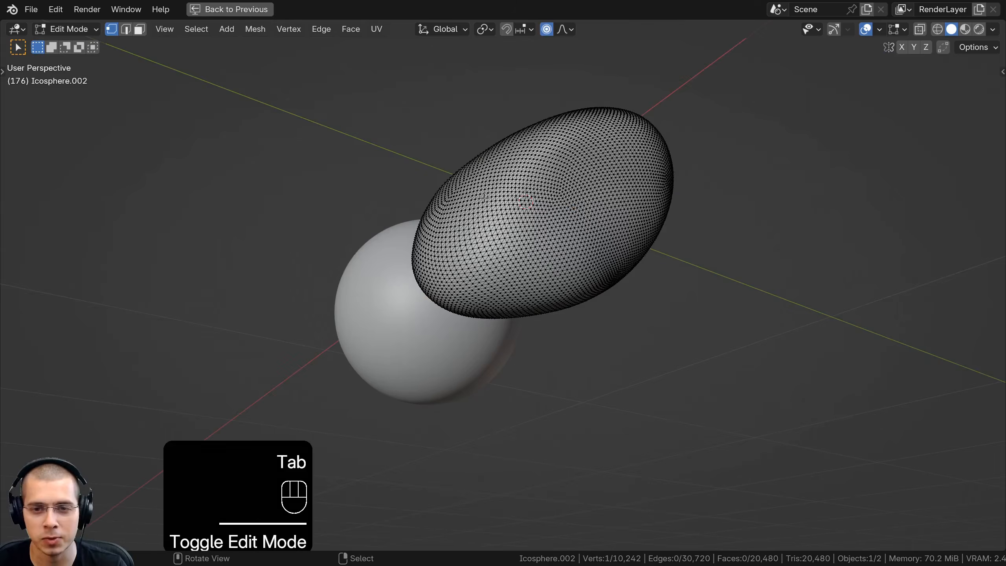
middle_drag(554, 241, 673, 303)
key(Tab)
shift+middle_drag(673, 303, 673, 290)
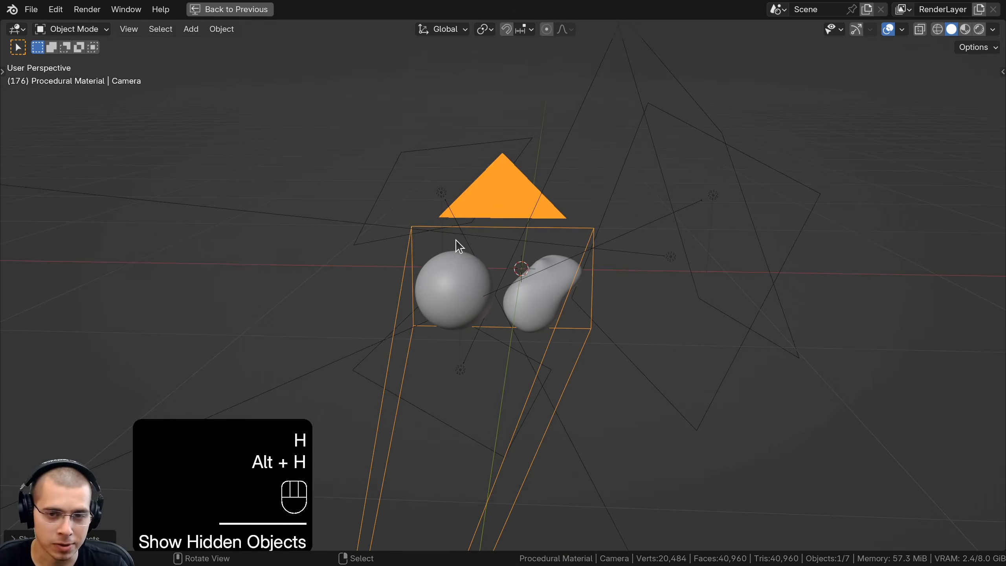
Reveal the hidden camera and lights, clear the selection, then select the camera and look through it
key(a)
shift+middle_drag(475, 222, 474, 235)
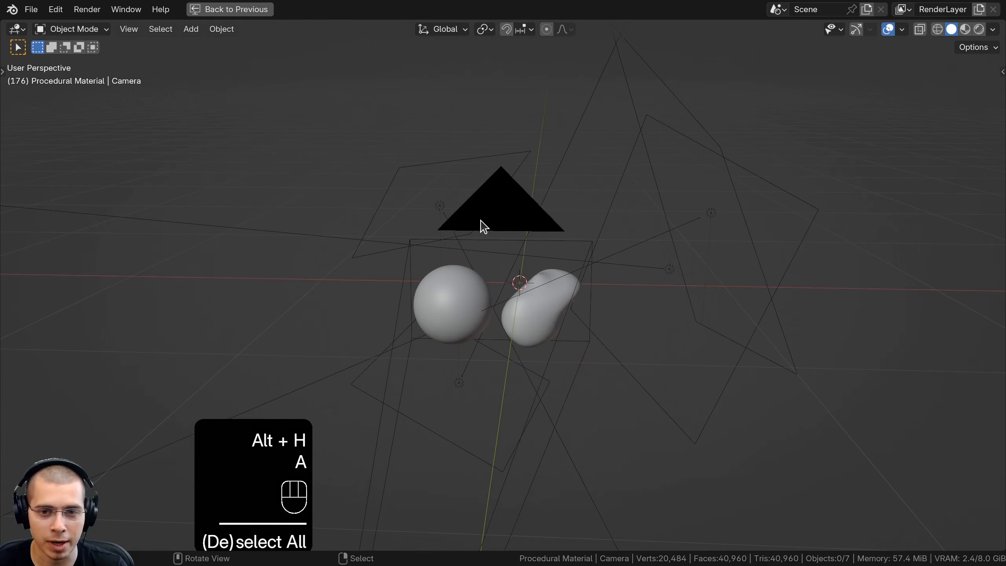
right_click(510, 205)
key(g)
right_click(520, 188)
key(KP_0)
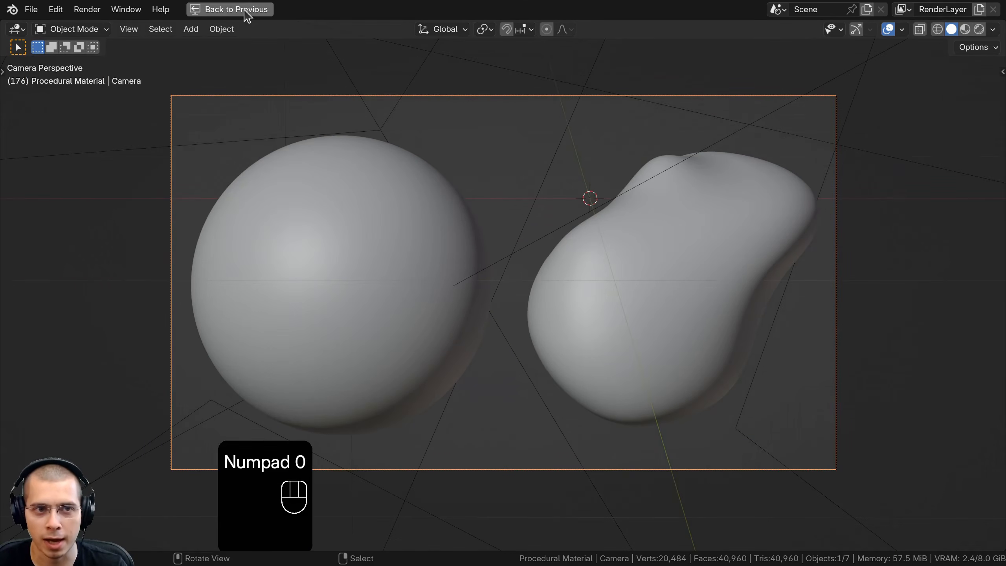
Return to the full Shading layout and examine the camera's focal length and other lens settings
click(246, 11)
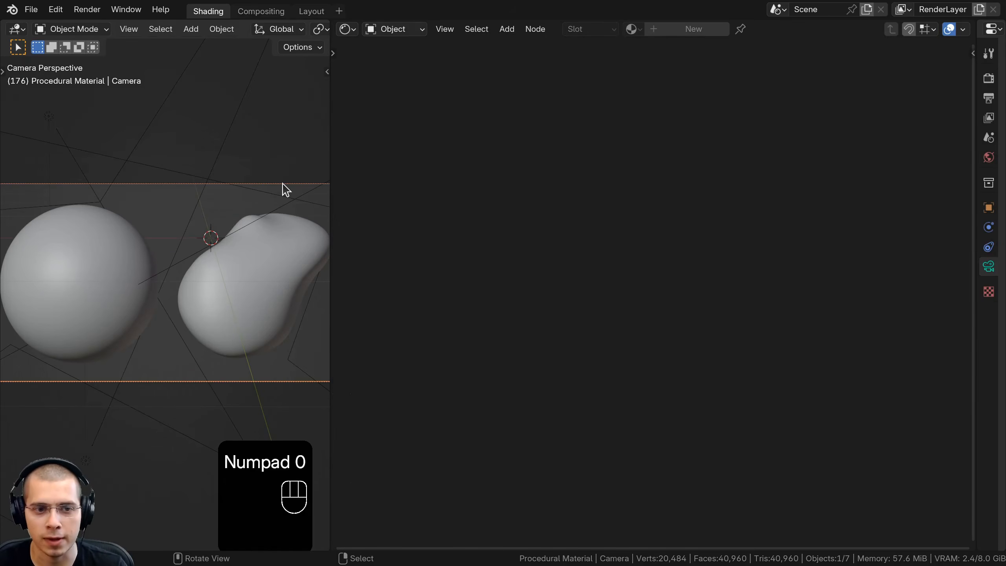
drag(970, 228, 647, 239)
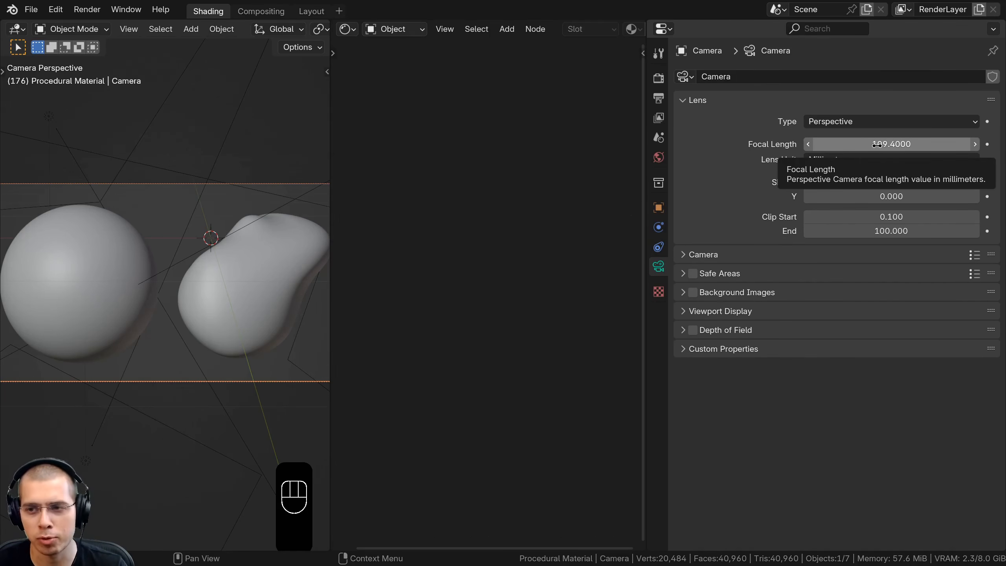
shift+middle_drag(198, 252, 216, 260)
shift+middle_drag(159, 270, 198, 277)
scroll(194, 278, up, 2)
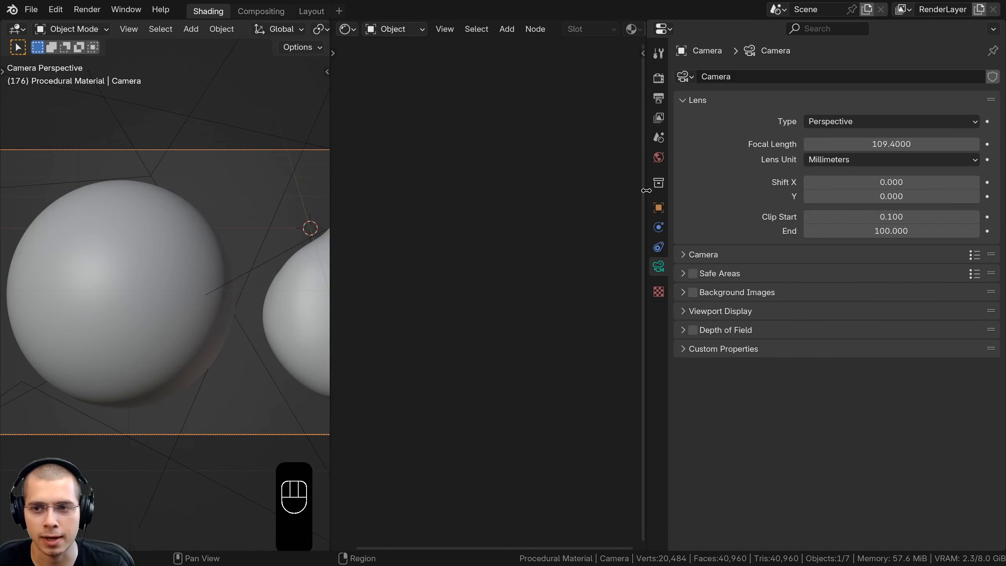
drag(646, 191, 966, 191)
Orbit out of the camera view and switch the viewport to rendered shading
mouse_move(211, 217)
middle_down()
mouse_move(201, 323)
mouse_move(130, 234)
mouse_move(119, 245)
middle_up()
scroll(202, 352, up, 1)
key(z)
click(203, 191)
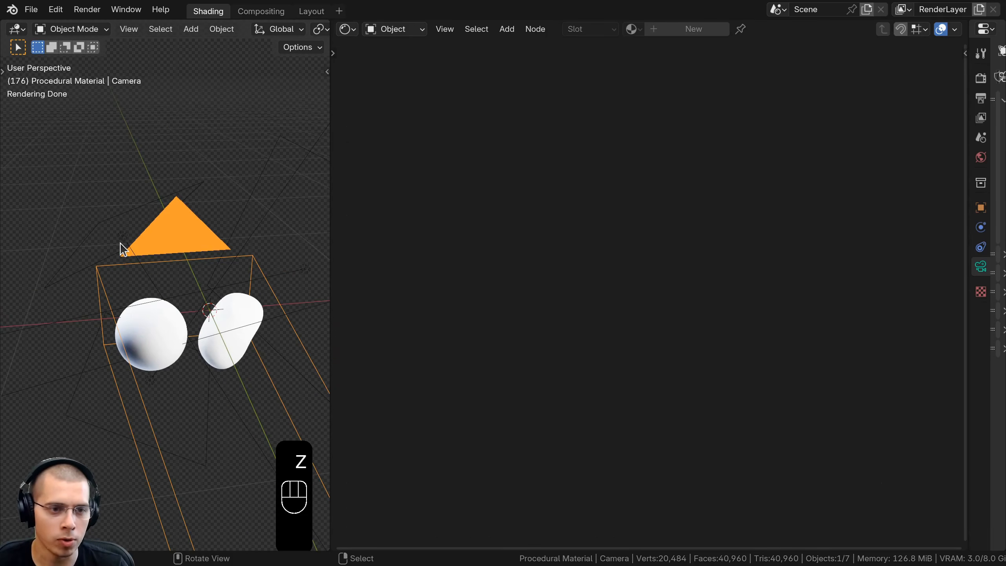
Select the area light above the round sphere and maximize the viewport to inspect the light
click(117, 241)
scroll(166, 324, up, 1)
shift+middle_drag(144, 343, 174, 298)
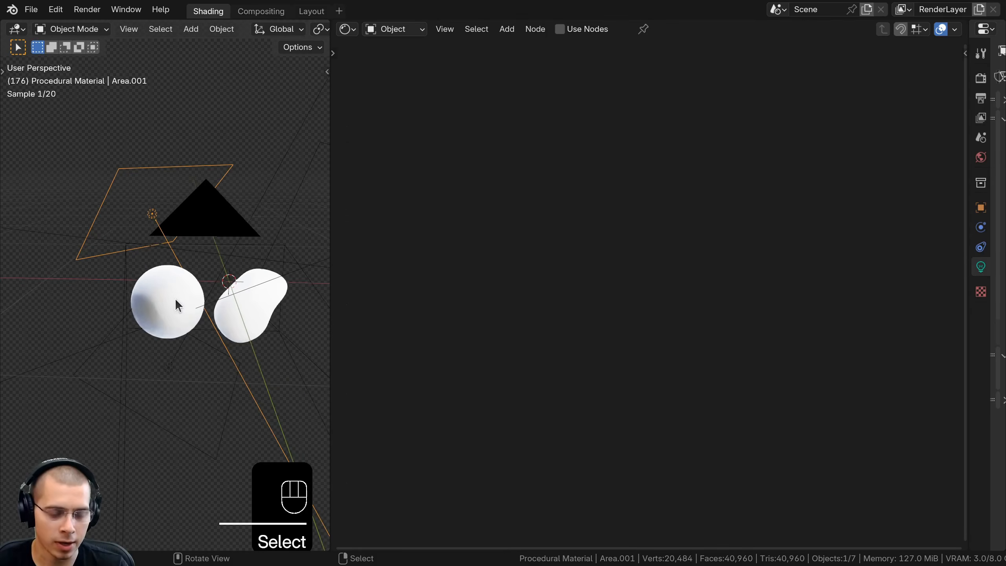
scroll(143, 262, up, 1)
middle_drag(119, 247, 170, 238)
key(g)
right_click(196, 193)
key(ctrl+space)
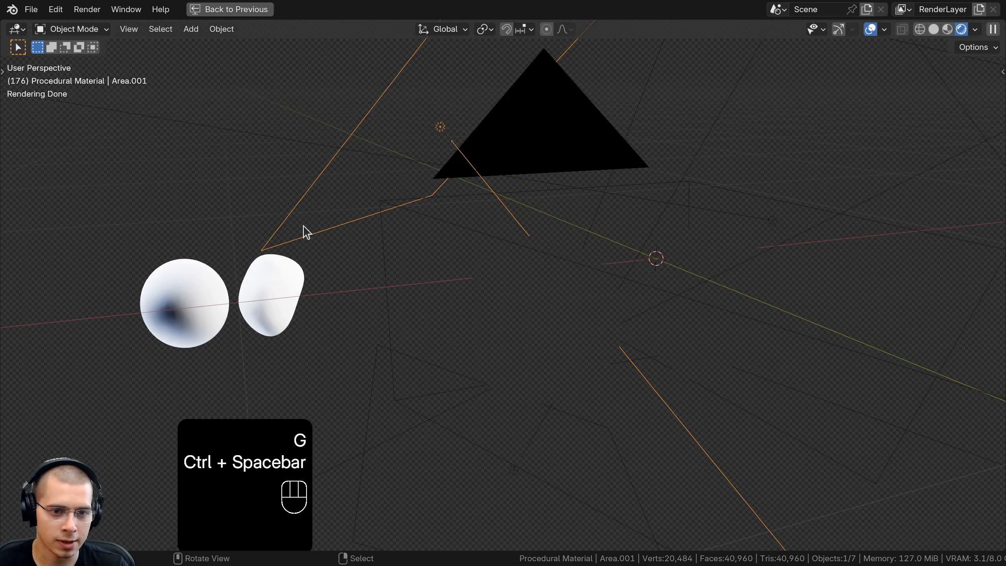
Hide the area light above the round sphere to examine its contribution to the lighting
scroll(309, 230, down, 2)
key(g)
right_click(374, 221)
middle_drag(375, 221, 428, 230)
middle_drag(545, 286, 424, 374)
key(h)
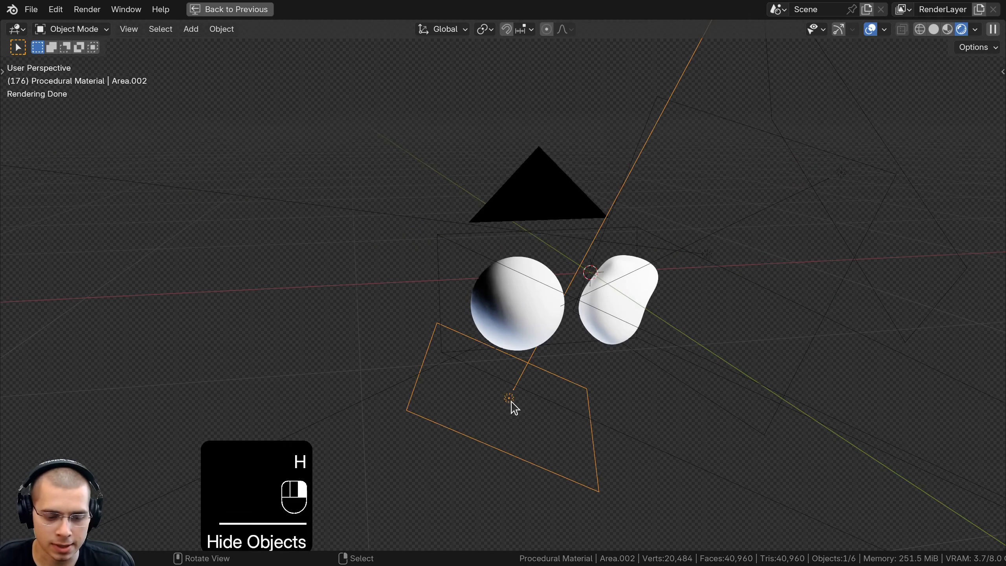
Hide the area light below the spheres to examine its effect, then reveal the hidden lights again
middle_drag(514, 408, 480, 329)
middle_drag(481, 328, 447, 254)
scroll(445, 248, up, 3)
key(h)
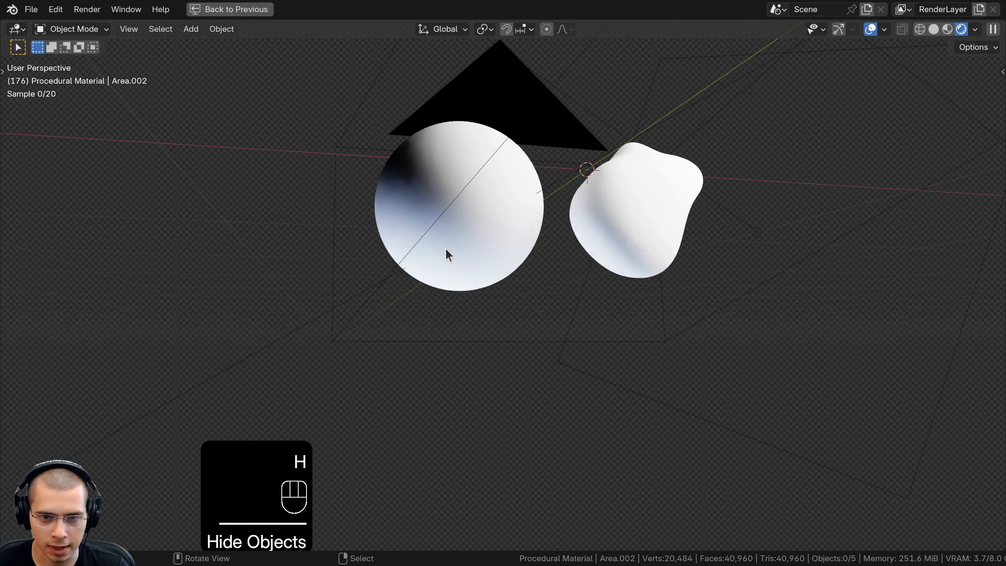
key(alt+h)
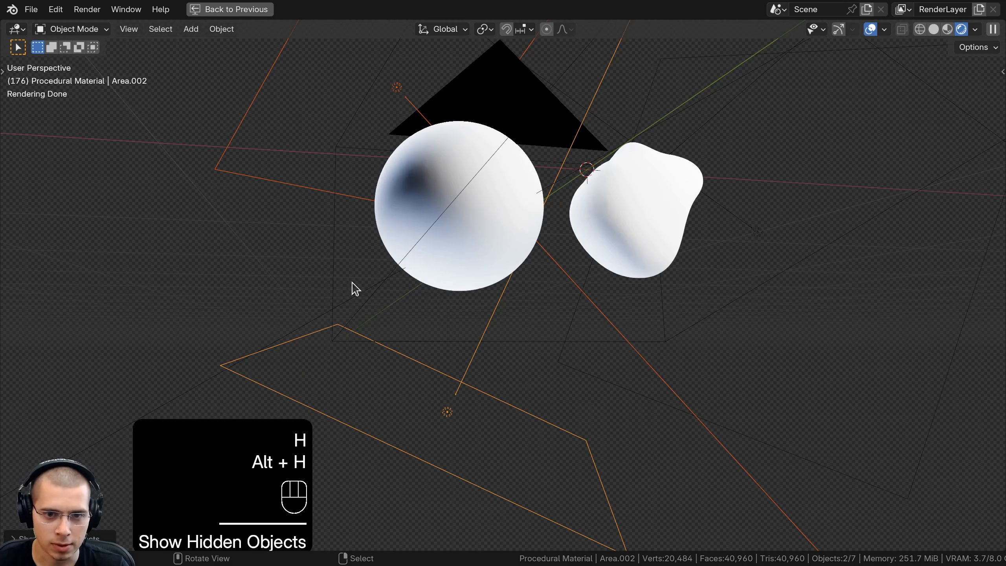
Hide the two area lights on the round sphere's side and one on the opposite side to view the remaining lighting
middle_drag(354, 289, 504, 248)
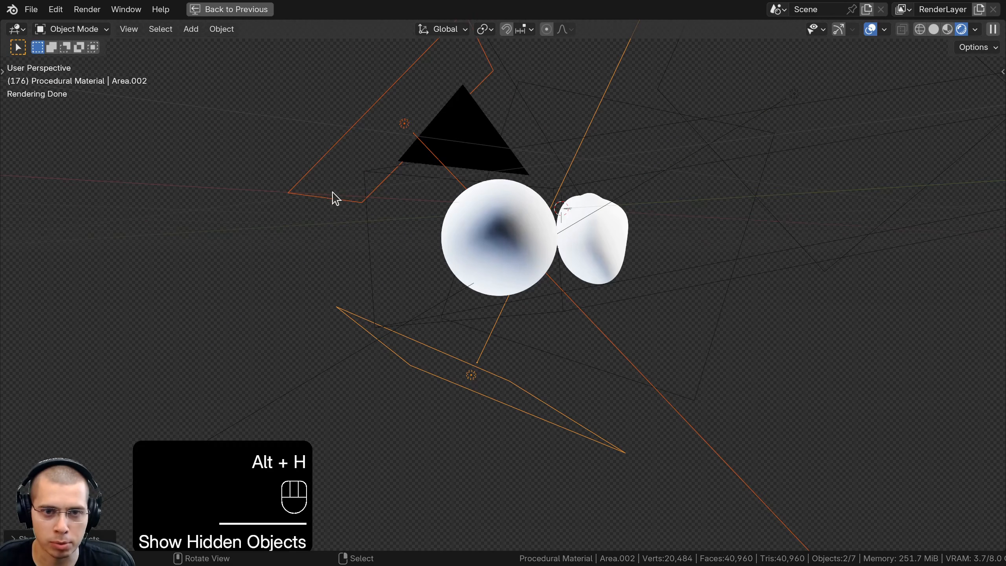
middle_drag(414, 202, 466, 280)
key(h)
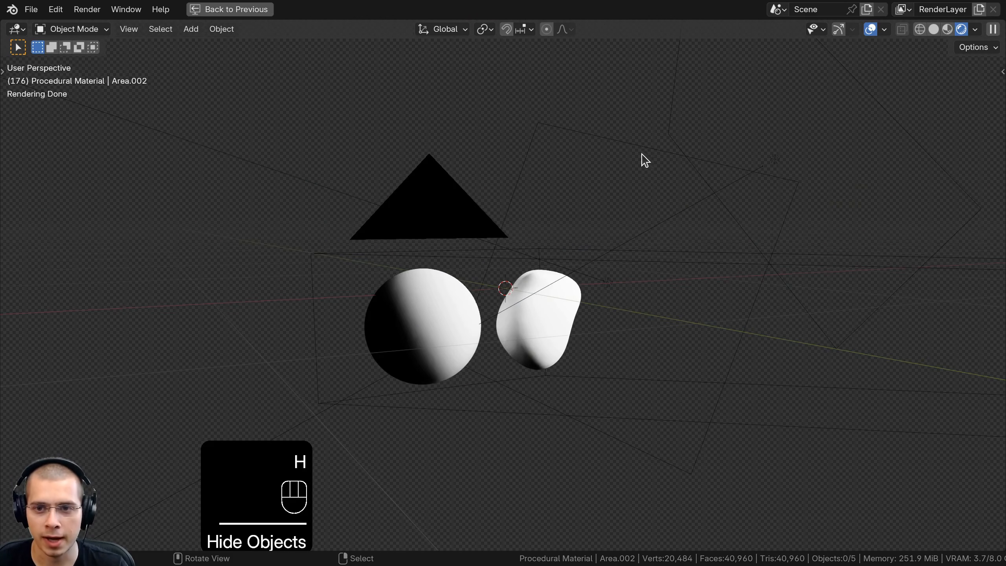
click(646, 160)
middle_drag(645, 160, 688, 295)
key(h)
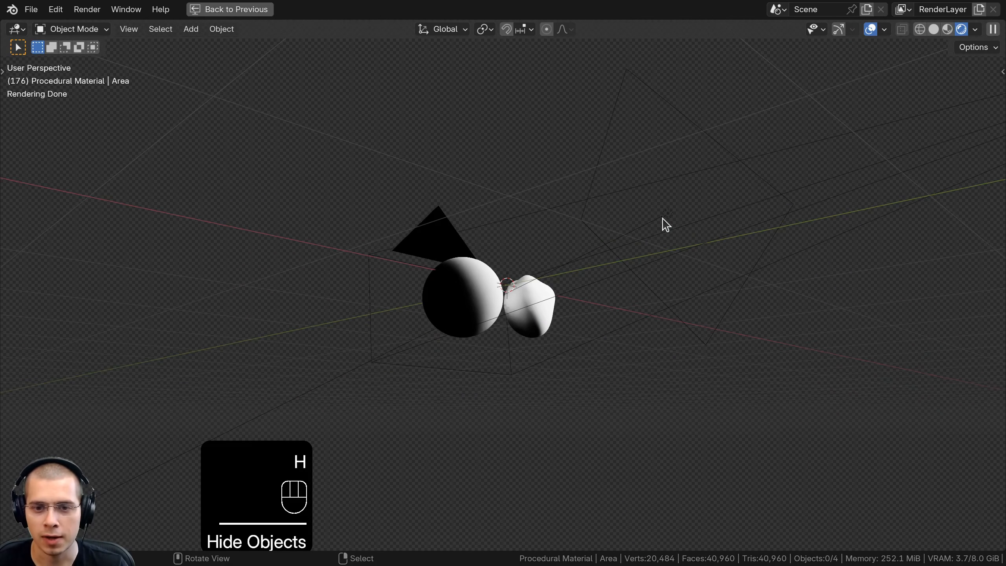
Select the last visible area light and examine how it alone lights the two spheres
click(665, 238)
middle_drag(664, 242, 669, 279)
key(g)
click(623, 256)
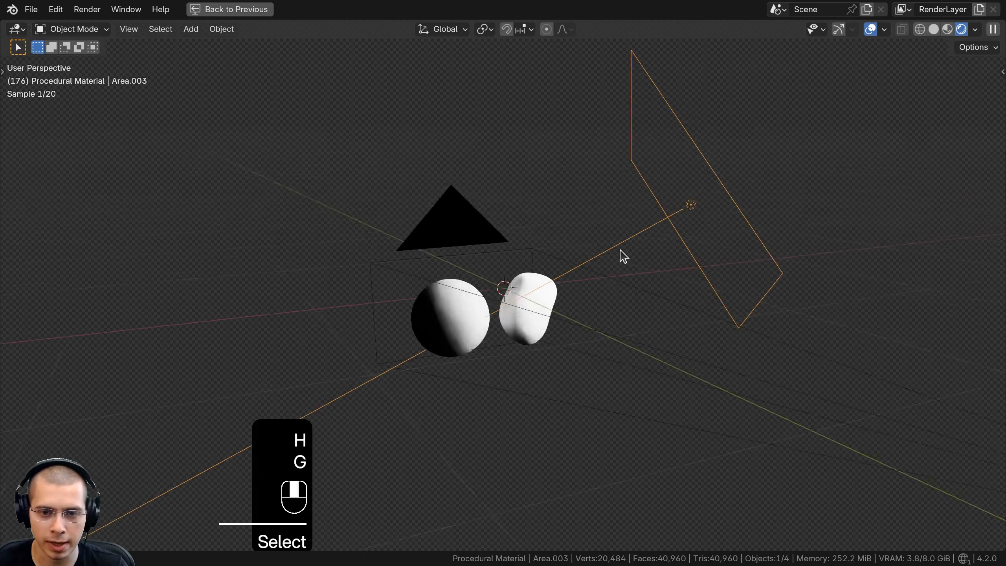
middle_drag(620, 249, 615, 252)
mouse_move(517, 278)
middle_down()
mouse_move(471, 284)
mouse_move(507, 278)
middle_up()
scroll(507, 277, up, 2)
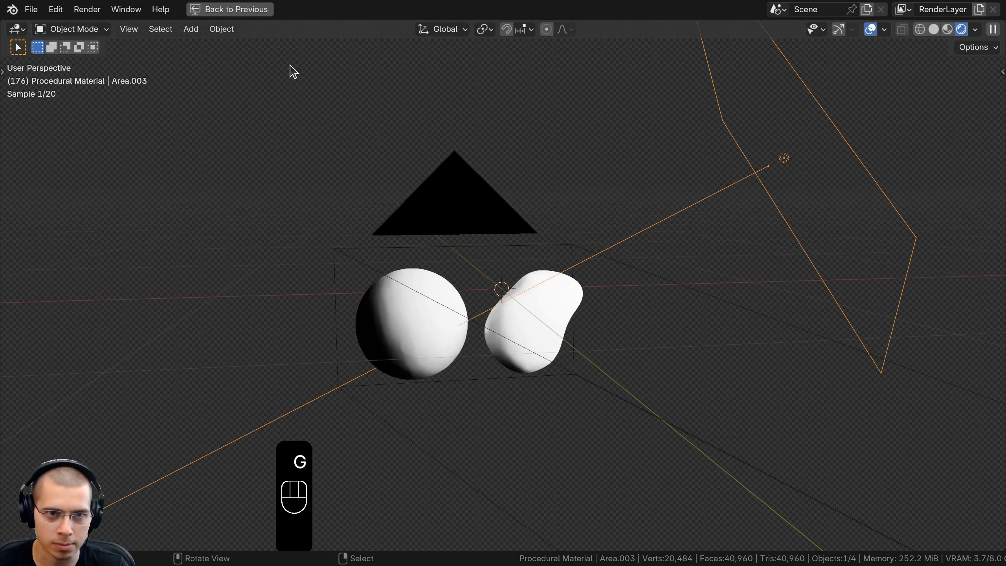
Restore the full Shading layout, reveal all hidden lights and clear the selection
click(249, 10)
key(alt+h)
key(a)
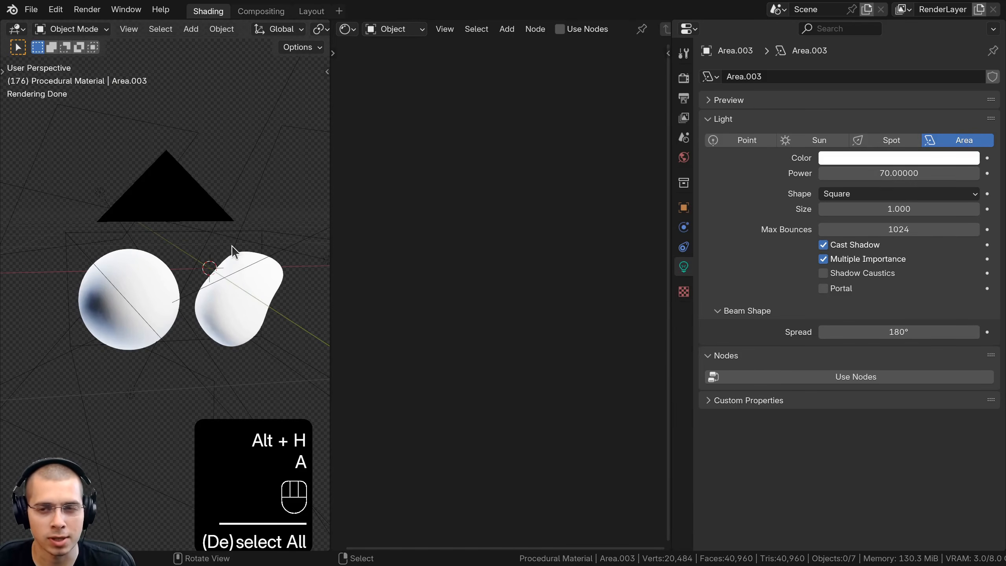
Check the world settings, then toggle the Film option Transparent off and back on to compare the backgrounds
click(685, 158)
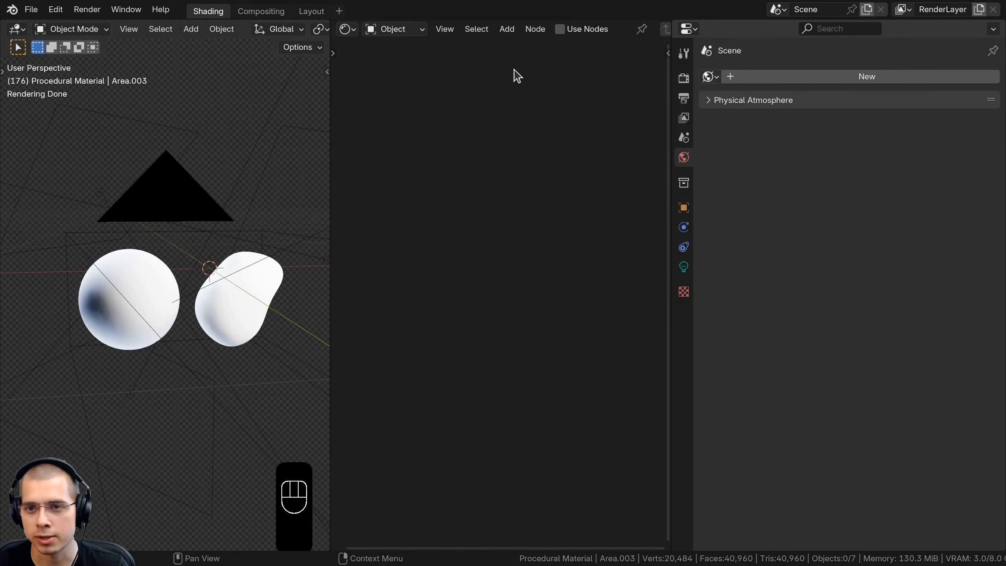
mouse_move(225, 348)
middle_down()
mouse_move(164, 352)
mouse_move(218, 350)
middle_up()
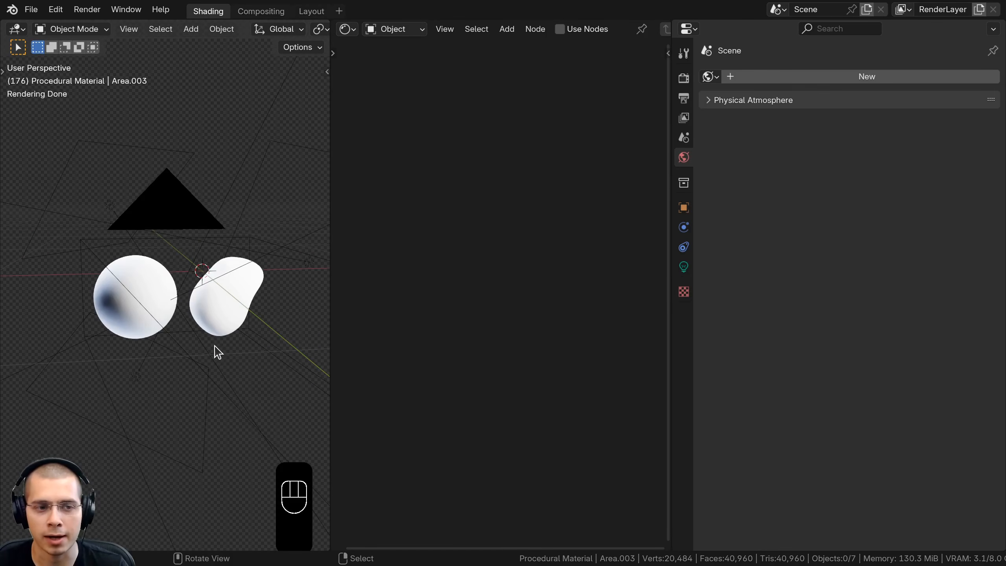
click(687, 86)
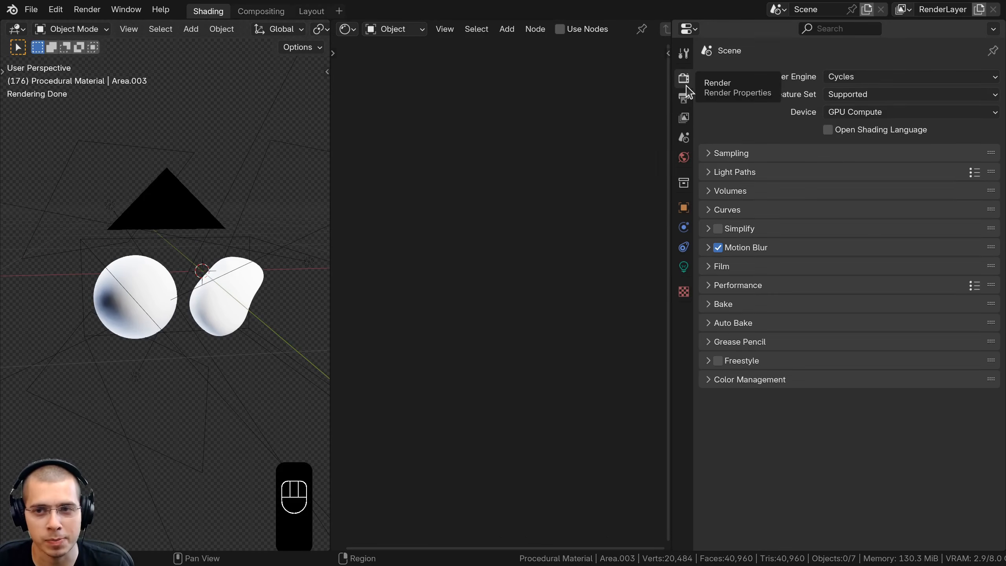
click(719, 268)
click(728, 369)
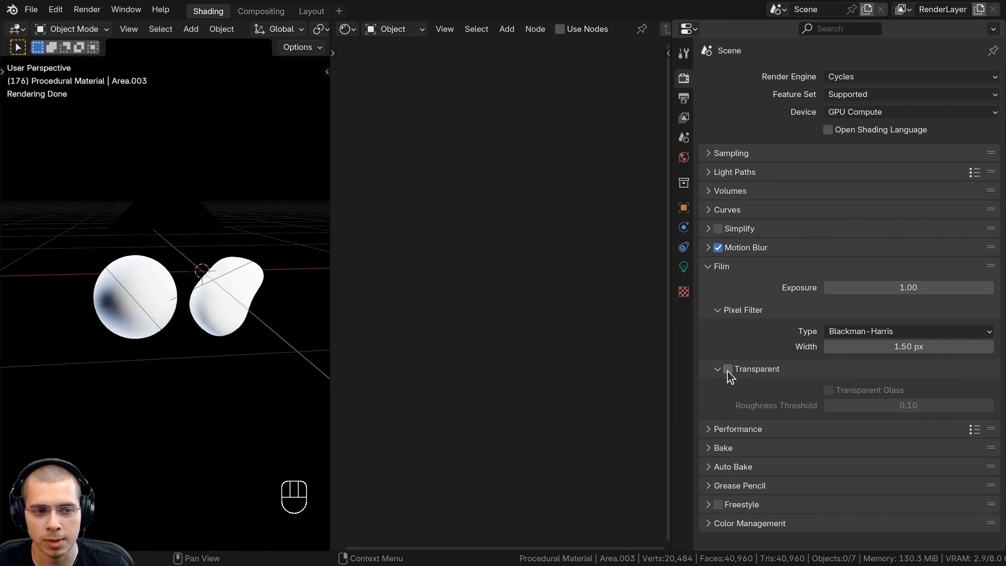
click(729, 369)
Look through the camera and compare the render background with Film transparency off and on, leaving it on
key(KP_0)
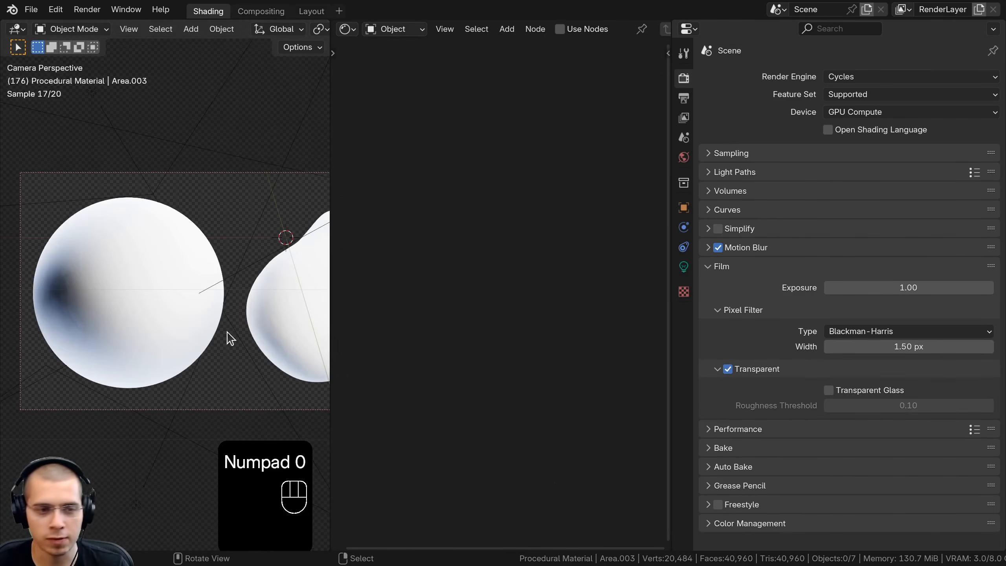
scroll(245, 311, down, 1)
click(728, 370)
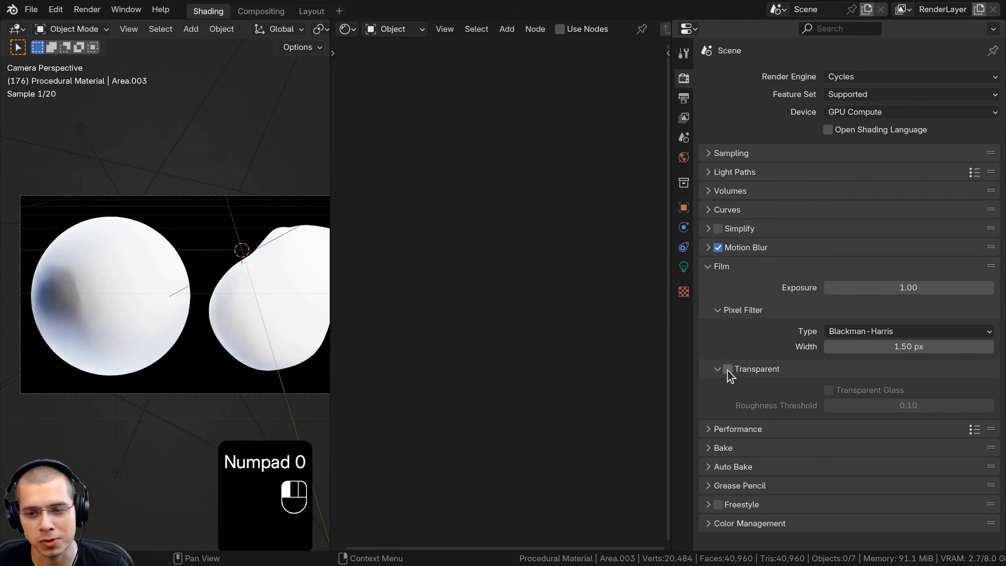
click(728, 370)
shift+middle_drag(258, 316, 252, 310)
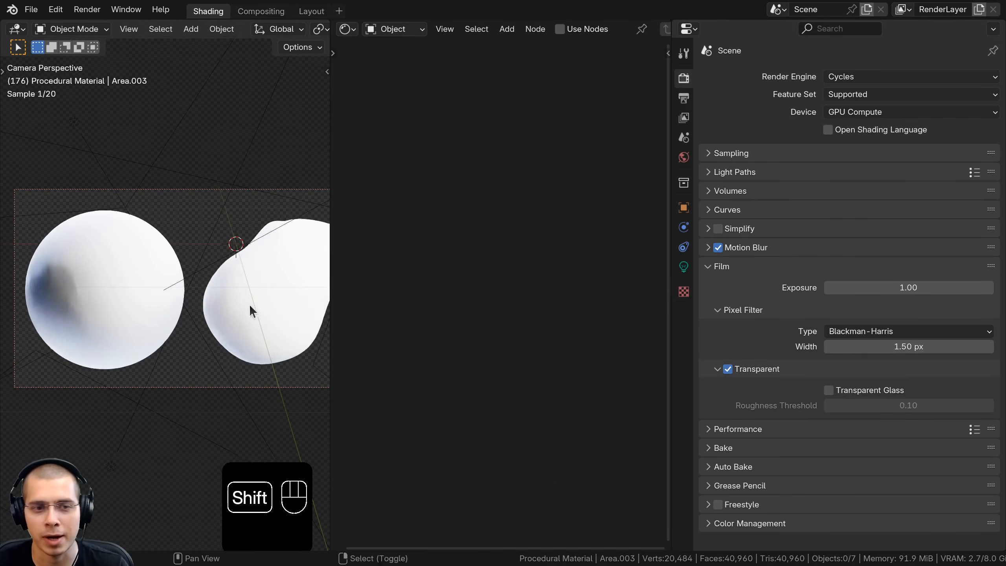
Review the available render engines and examine the Color Management settings for view transform and look
click(844, 77)
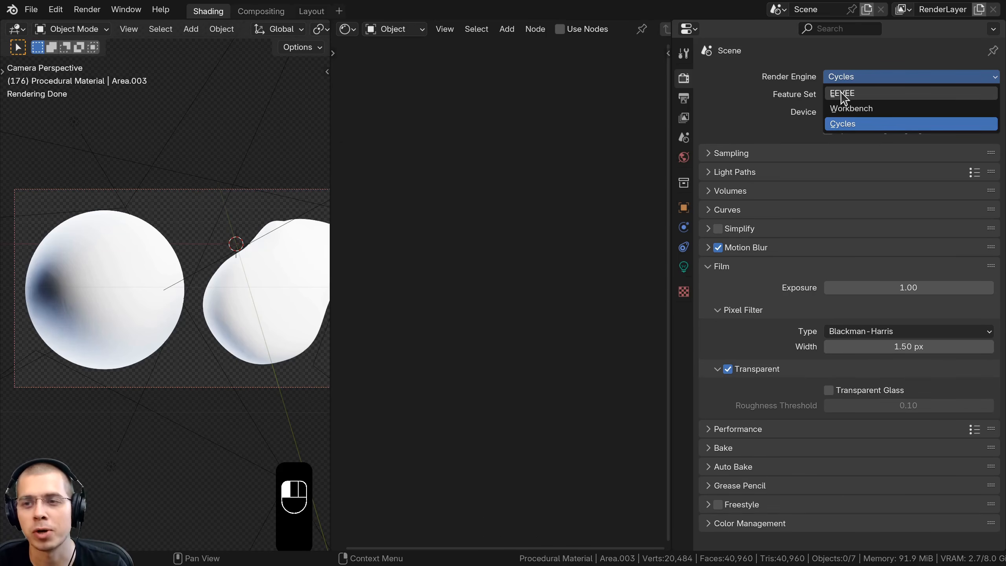
shift+drag(181, 217, 175, 225)
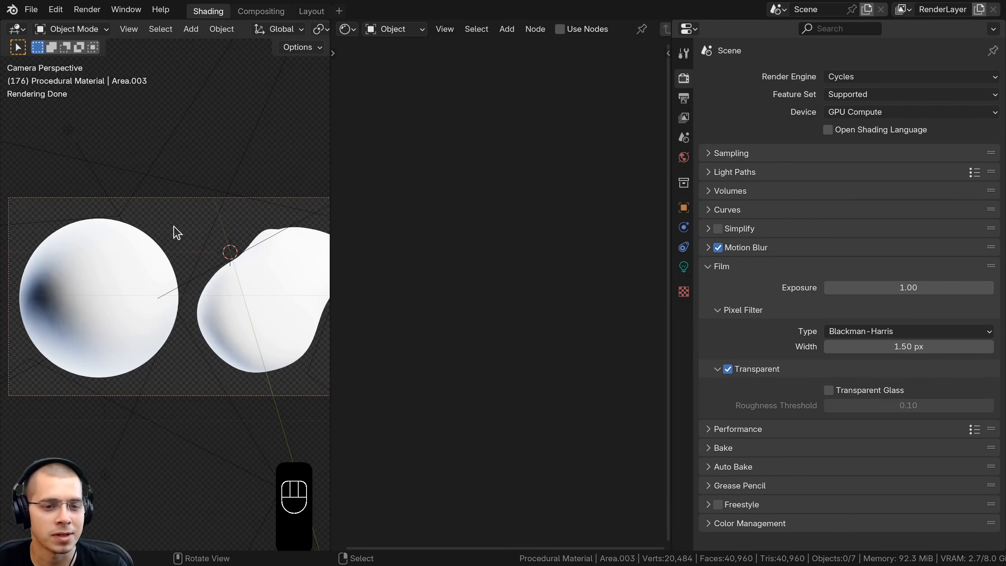
click(734, 523)
scroll(737, 476, down, 5)
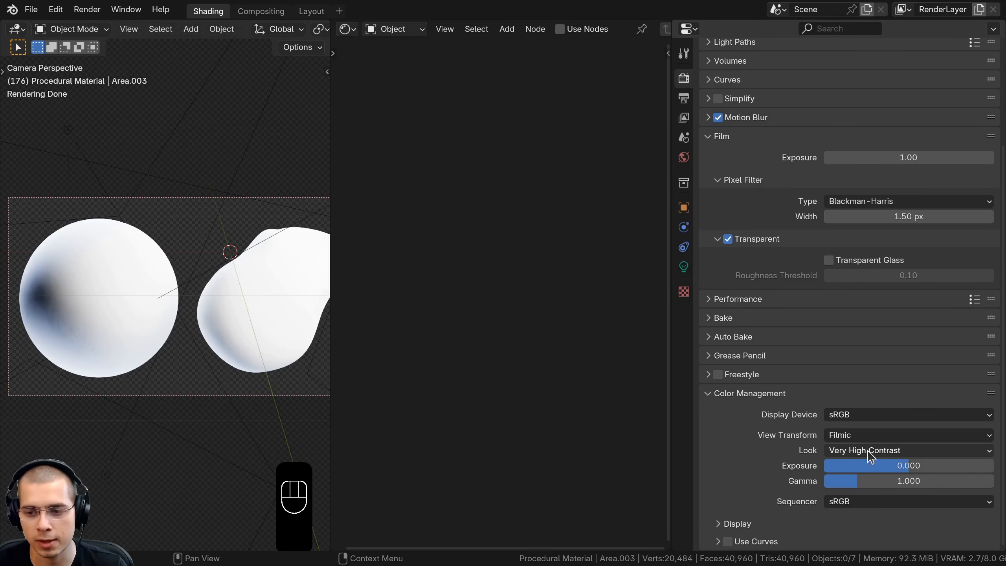
Stay in the Shading workspace and enlarge the shader editor by narrowing the 3D viewport beside it
shift+middle_drag(83, 283, 94, 284)
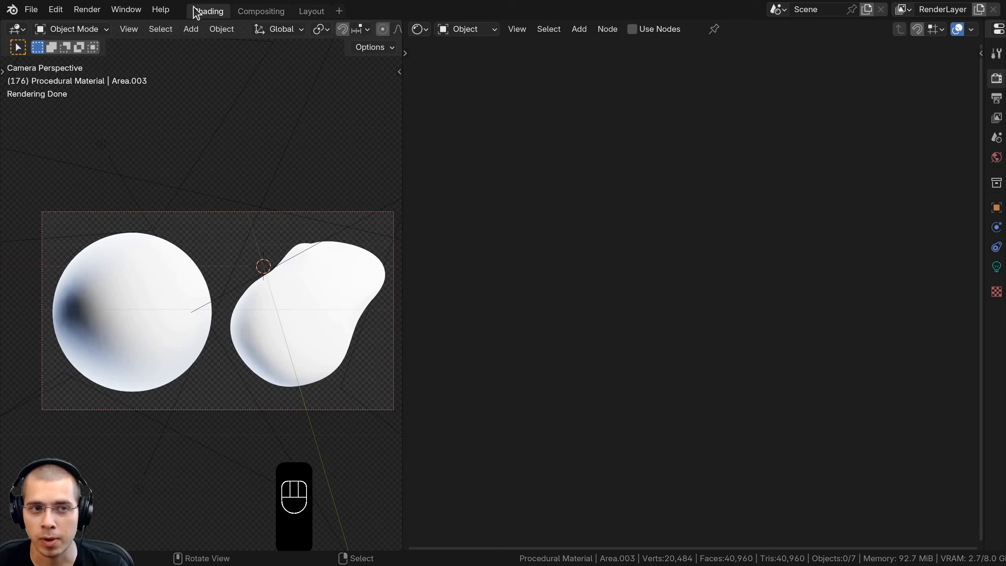
click(206, 16)
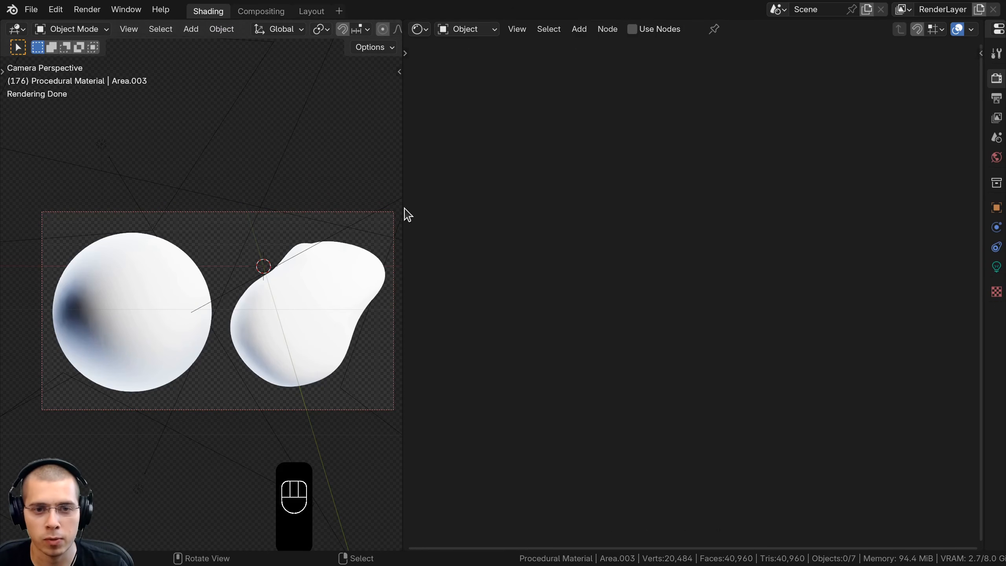
drag(404, 198, 313, 199)
shift+middle_drag(200, 256, 195, 239)
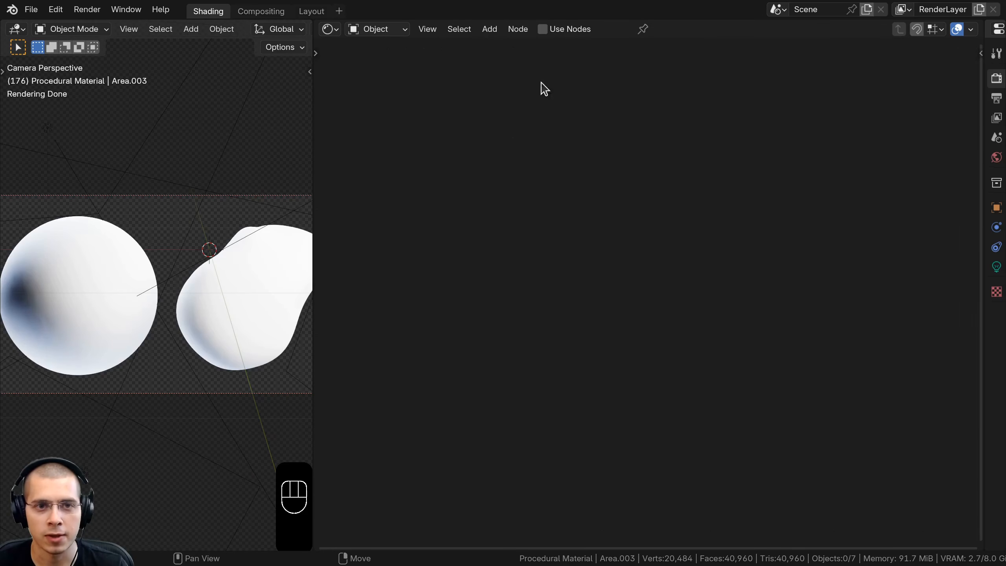
Select the round ico sphere and create a new material on it
click(82, 246)
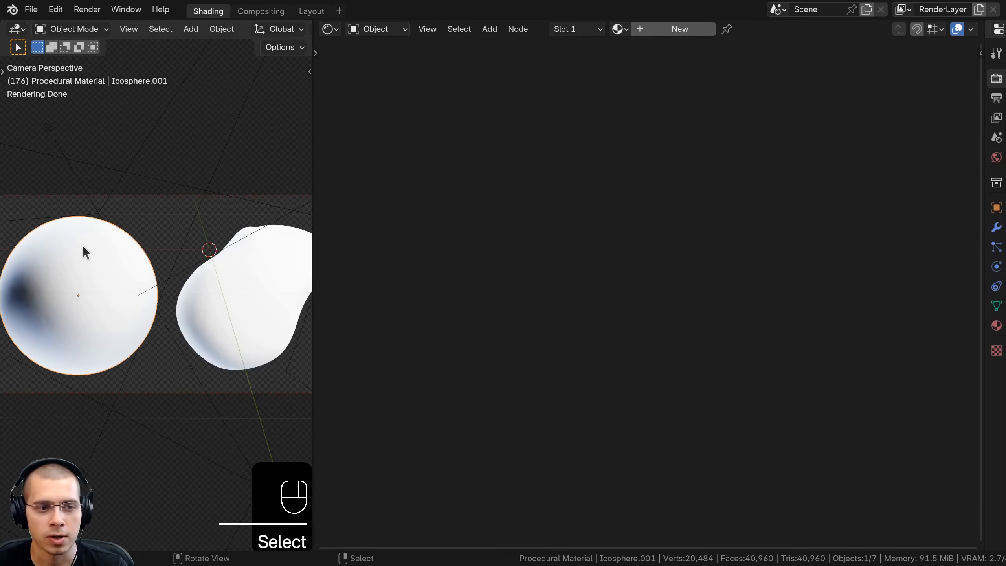
click(674, 29)
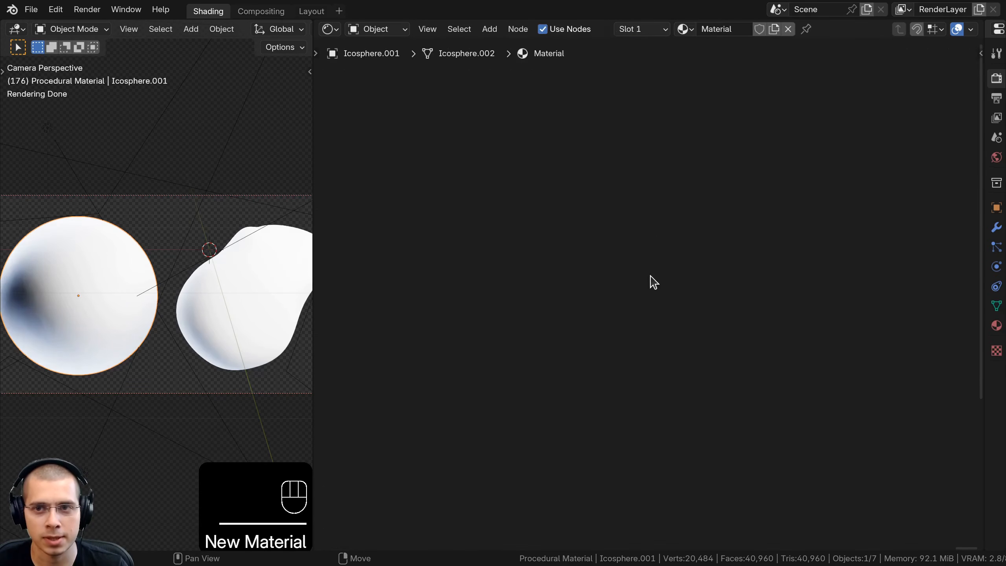
Rename the new material to "Asteroid with Craters"
click(732, 29)
text(Asteroid with Crater)
key(Return)
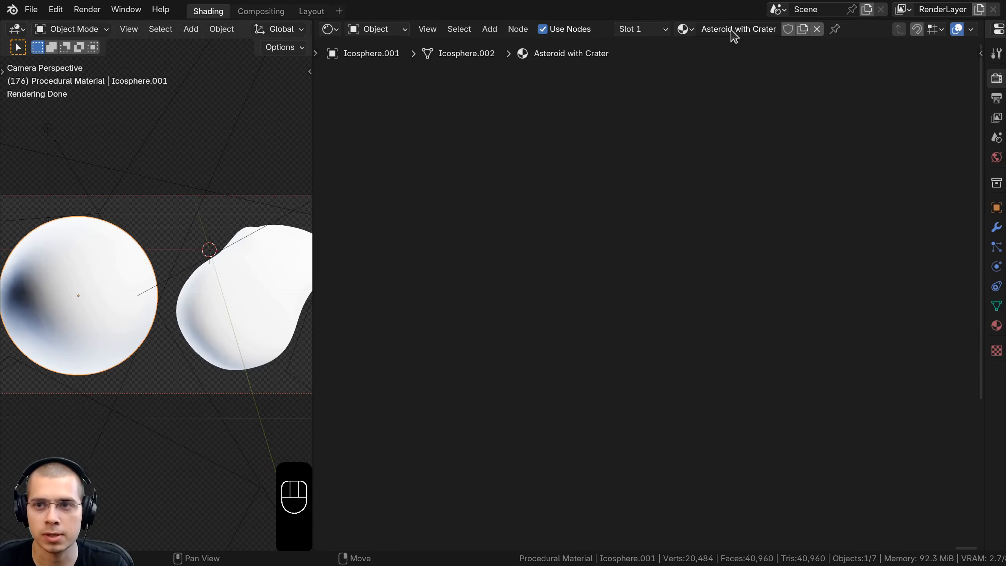
click(747, 31)
key(End)
text(s)
key(Return)
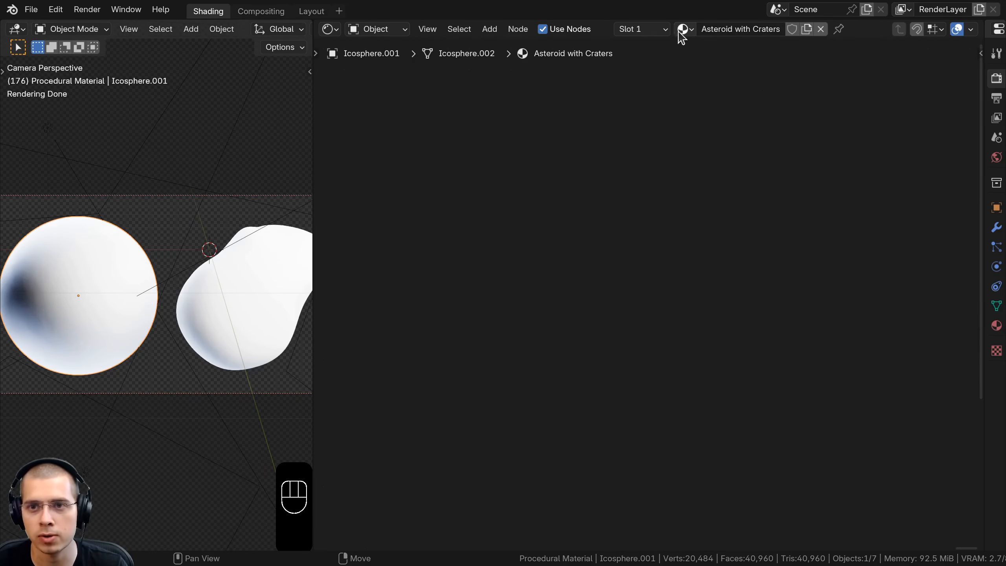
Assign the Asteroid with Craters material to the irregular ico sphere as well, keeping the round sphere selected
drag(689, 36, 267, 258)
click(267, 258)
click(107, 276)
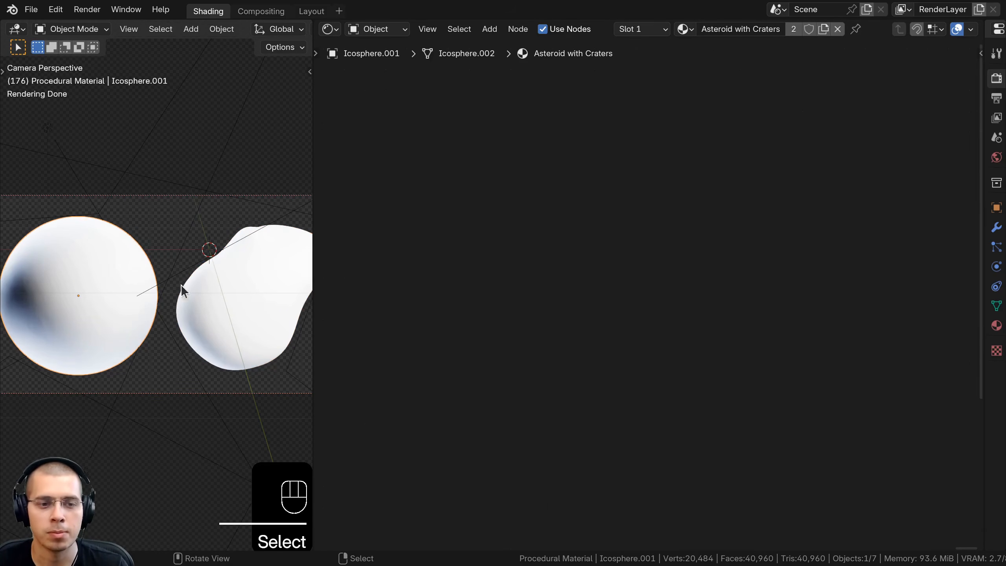
Nudge the Principled BSDF node into place just beside the Material Output node
middle_drag(712, 304, 715, 299)
drag(523, 209, 513, 209)
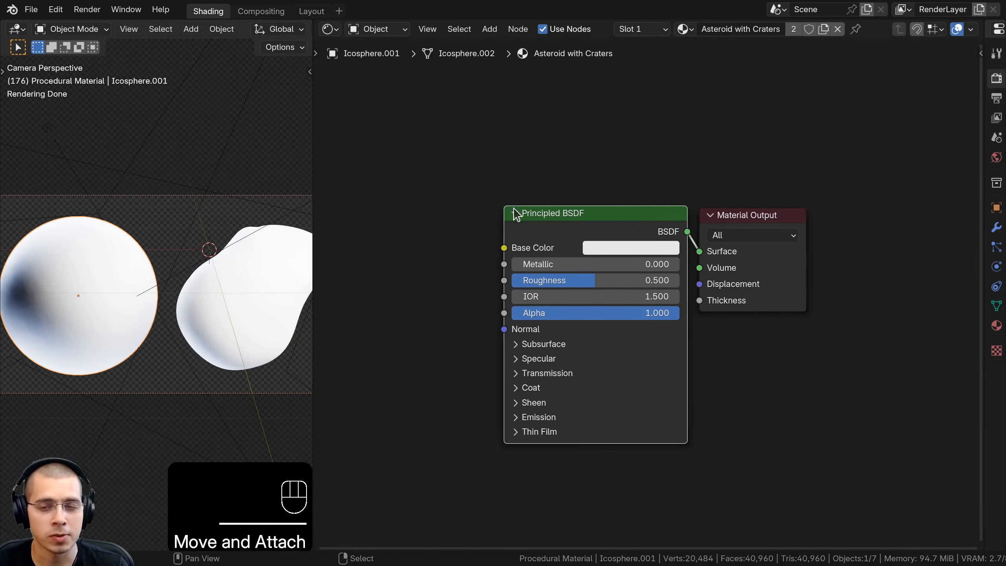
middle_drag(539, 257, 550, 257)
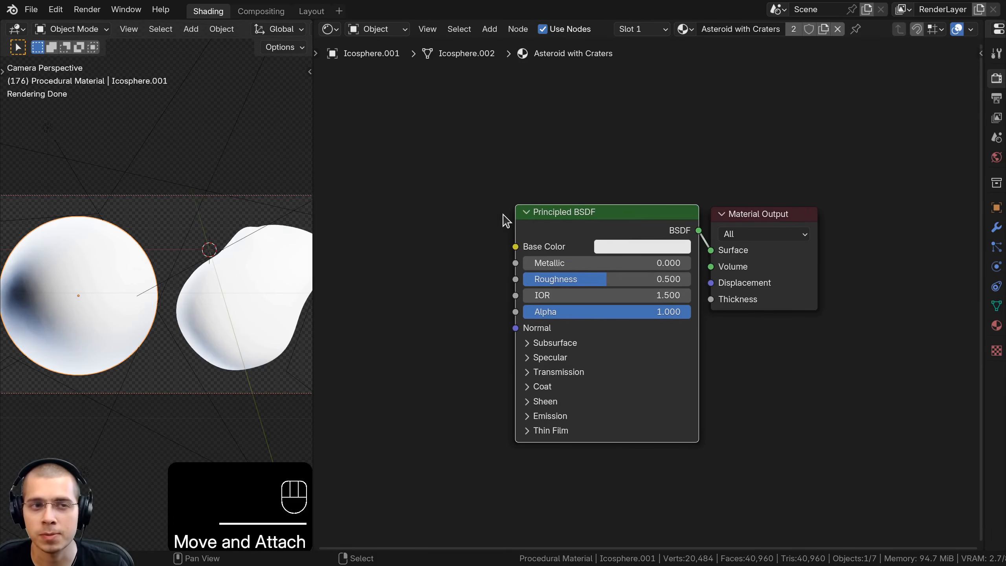
middle_drag(503, 215, 555, 205)
Search the add-ons in the Preferences for "node" to check whether Node Wrangler is enabled
click(55, 9)
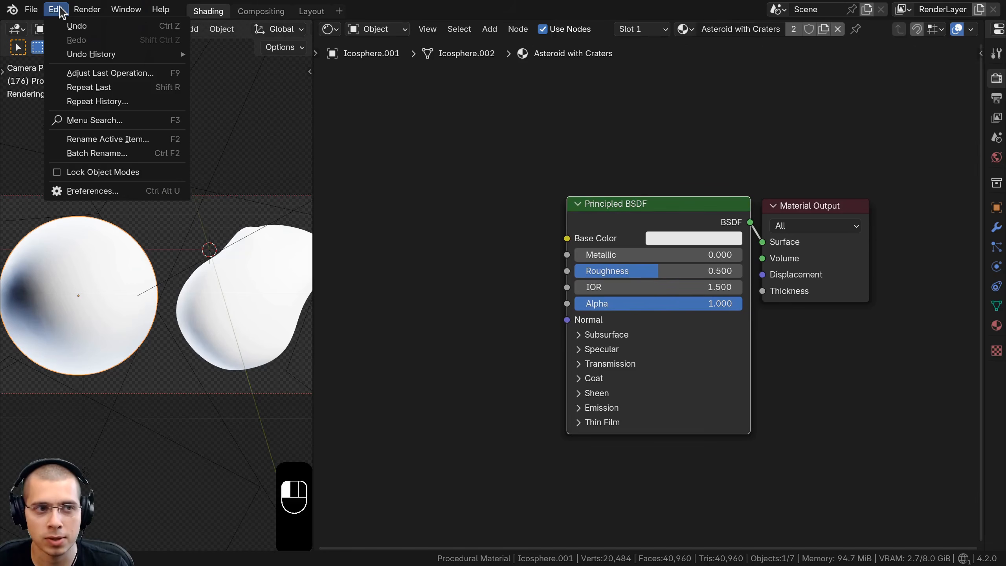
click(80, 191)
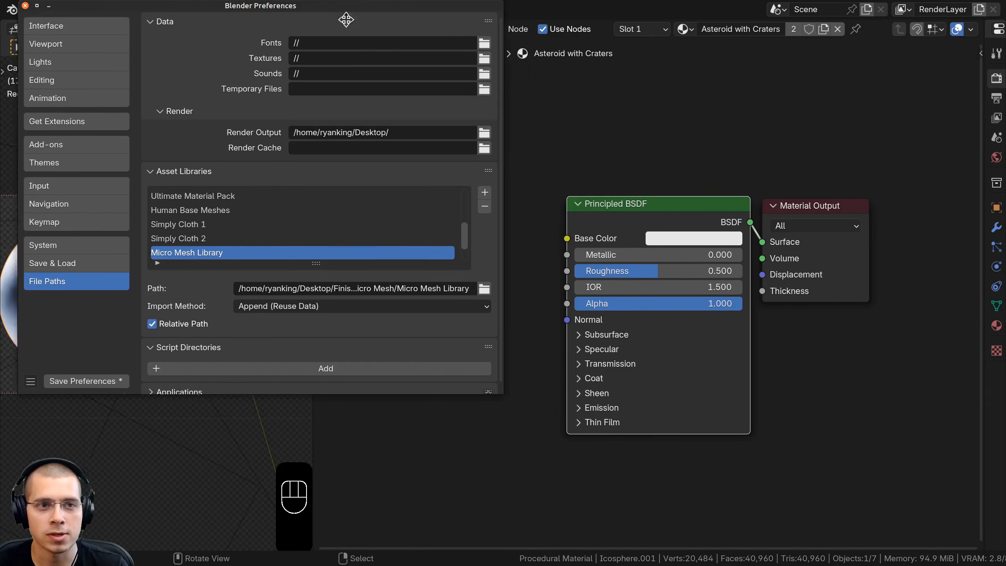
click(141, 152)
click(284, 37)
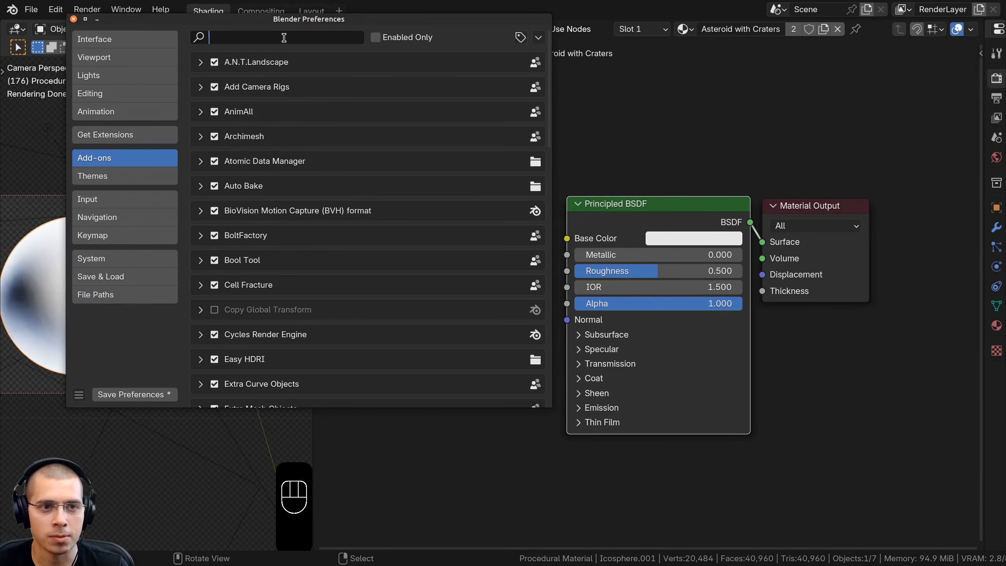
text(node)
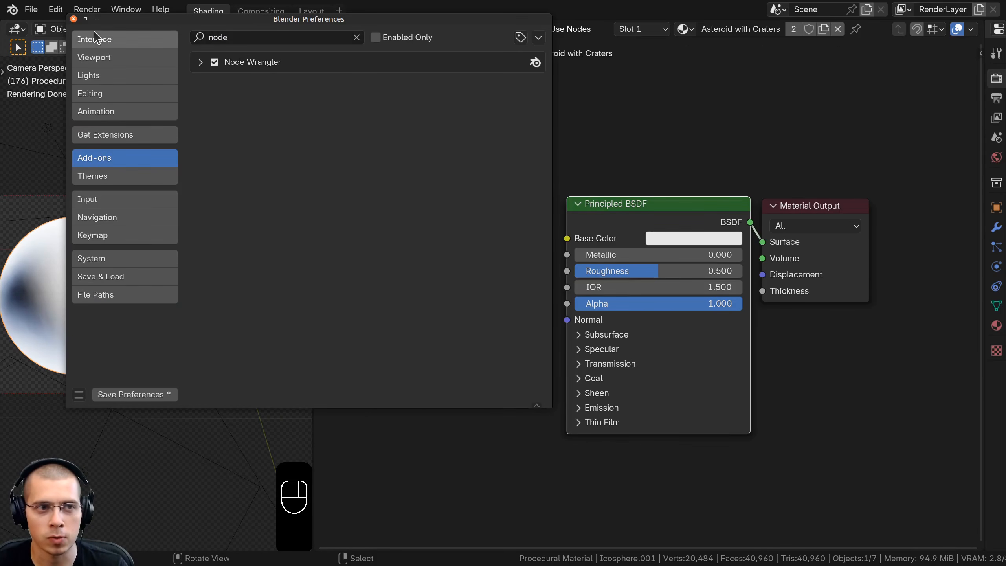
click(73, 19)
Add a Voronoi Texture node and place it in the empty area ahead of the Principled BSDF
scroll(467, 412, down, 1)
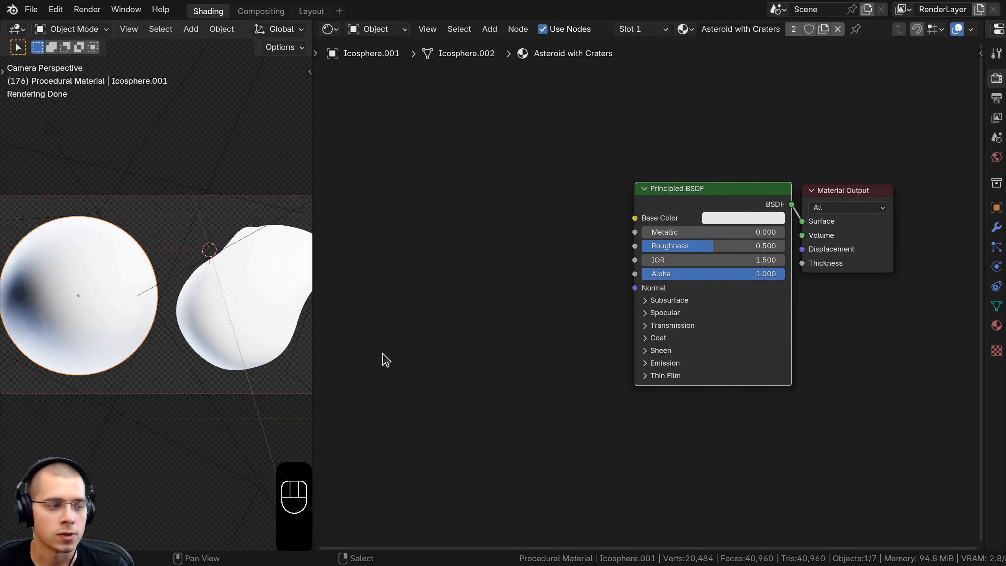
middle_drag(414, 334, 417, 333)
shift+middle_drag(259, 296, 259, 292)
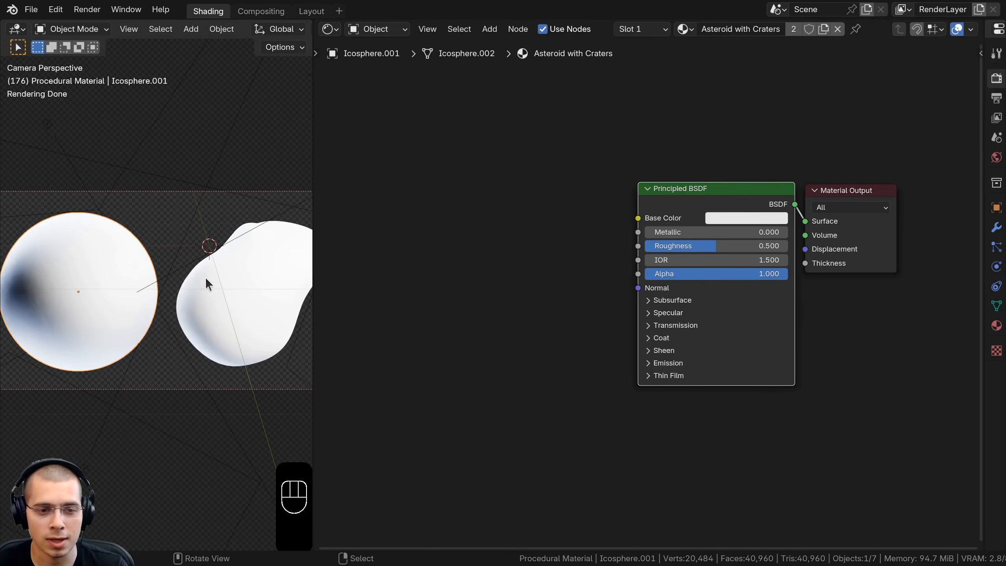
middle_drag(433, 333, 456, 328)
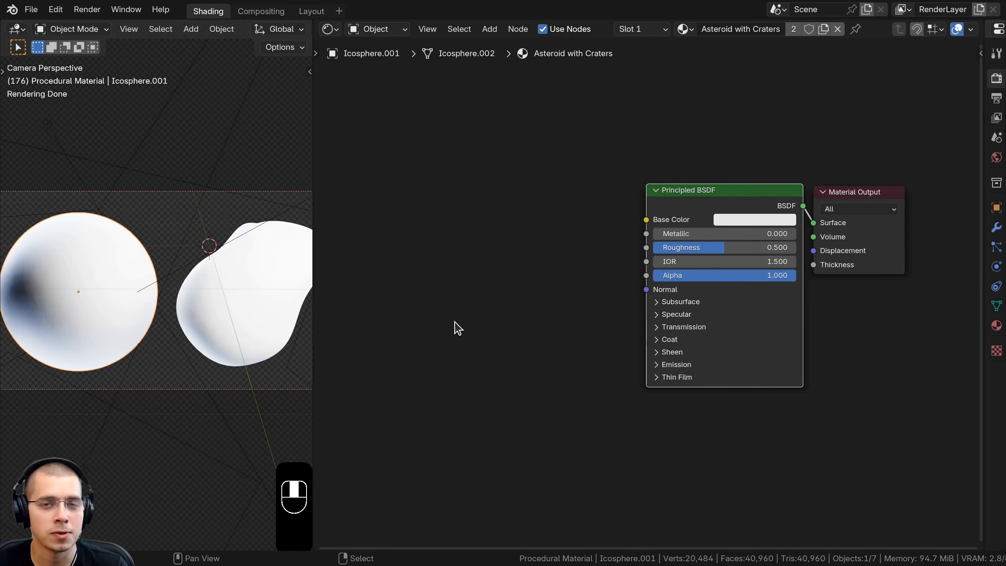
middle_drag(477, 248, 479, 249)
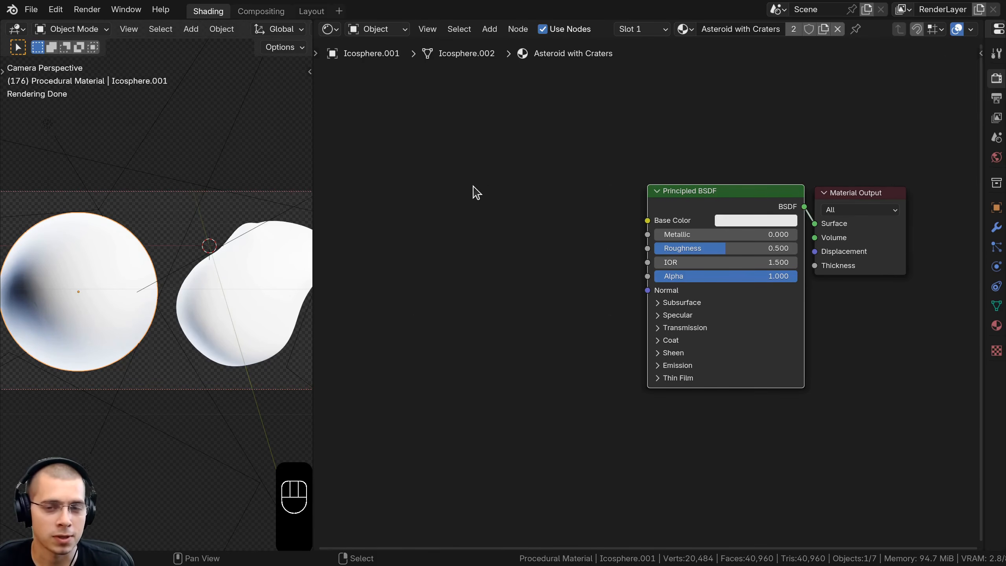
middle_drag(459, 197, 477, 200)
key(shift+a)
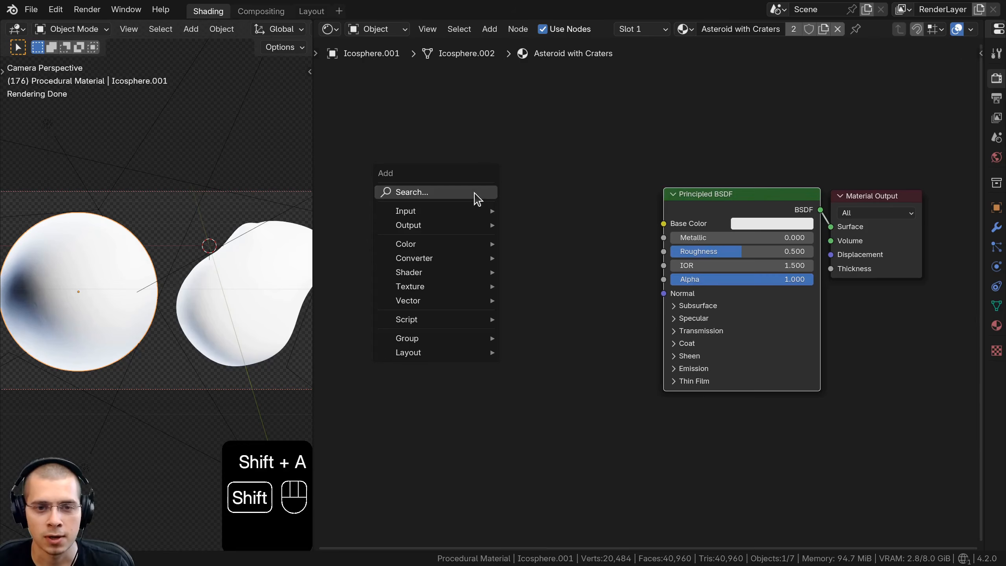
click(476, 199)
text(vor)
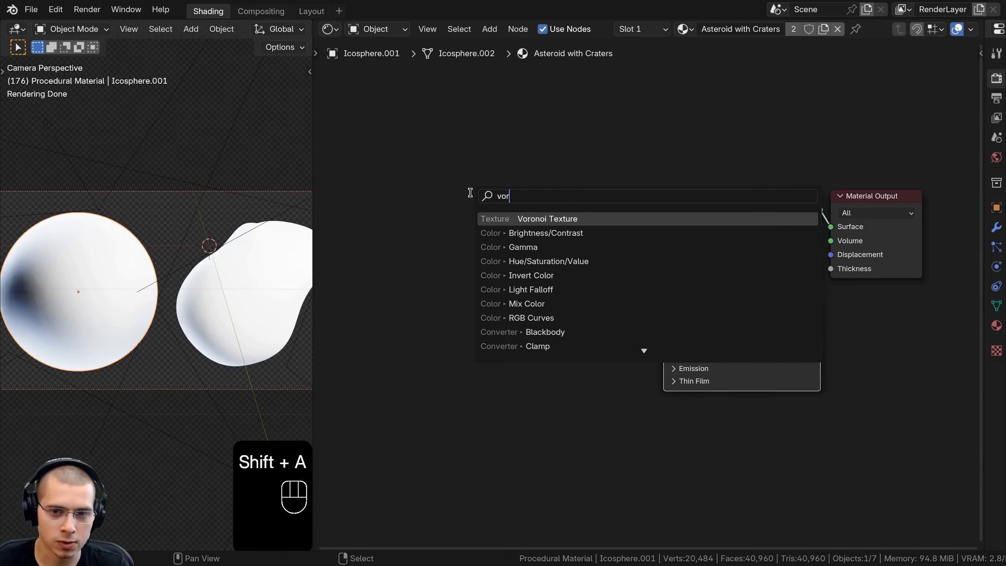
click(556, 219)
click(416, 292)
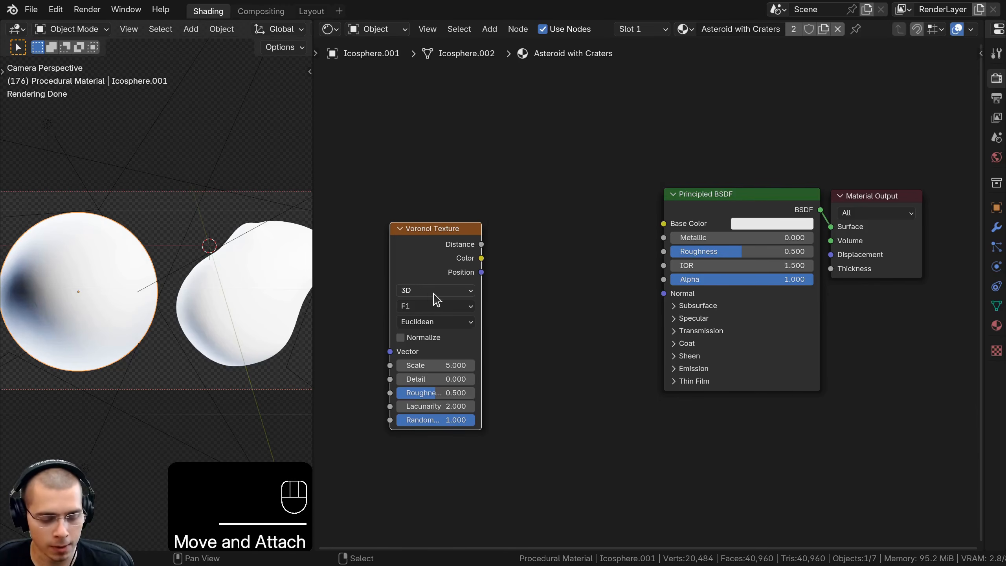
Preview the Voronoi Texture's Distance output directly on the spheres, using Rendered viewport shading
ctrl+shift+click(440, 245)
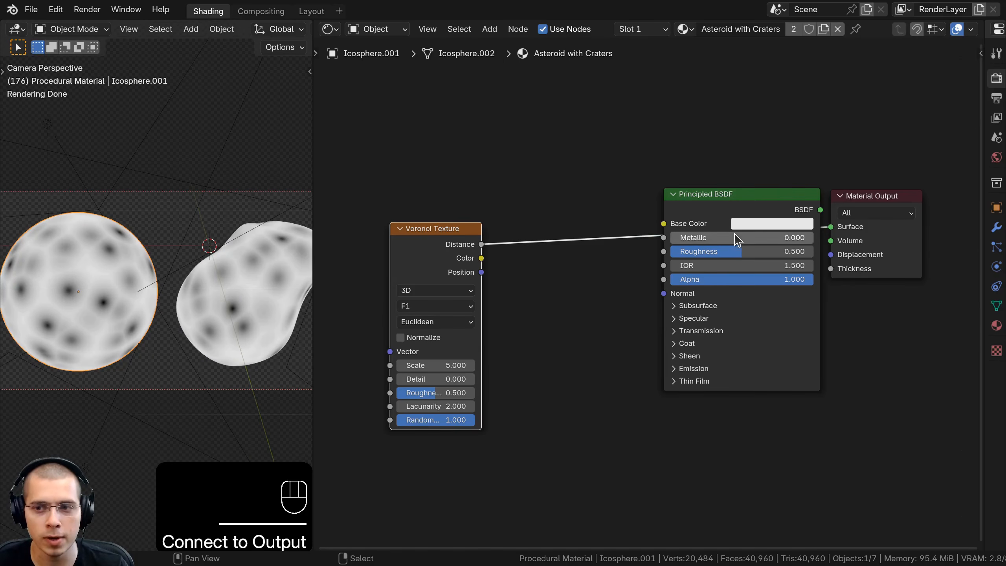
middle_drag(138, 277, 181, 284)
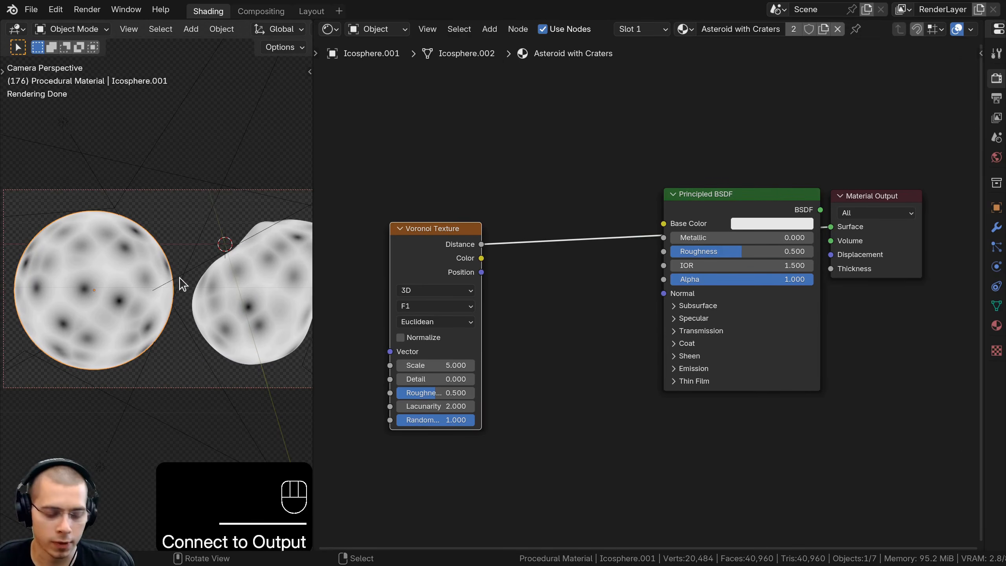
key(z)
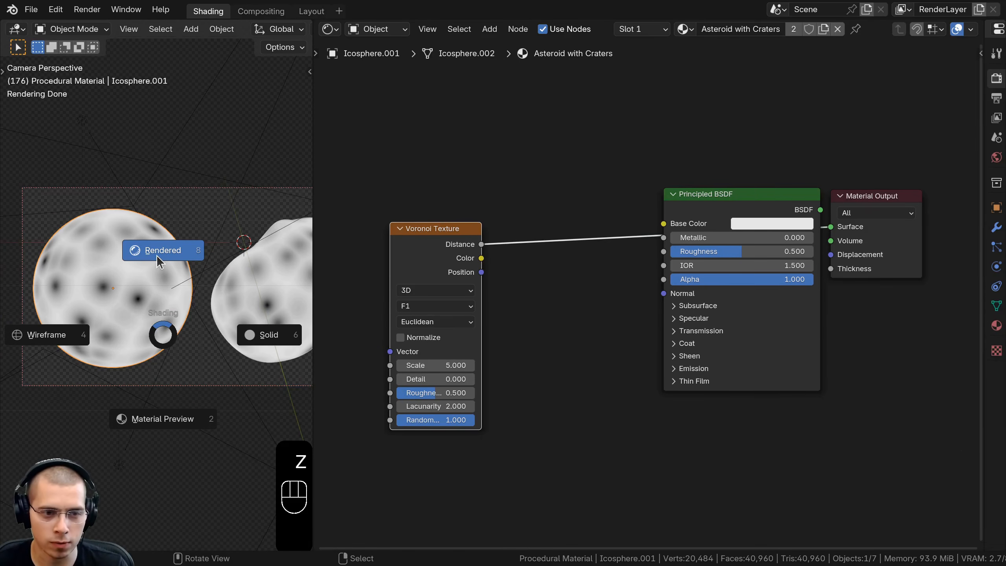
click(157, 254)
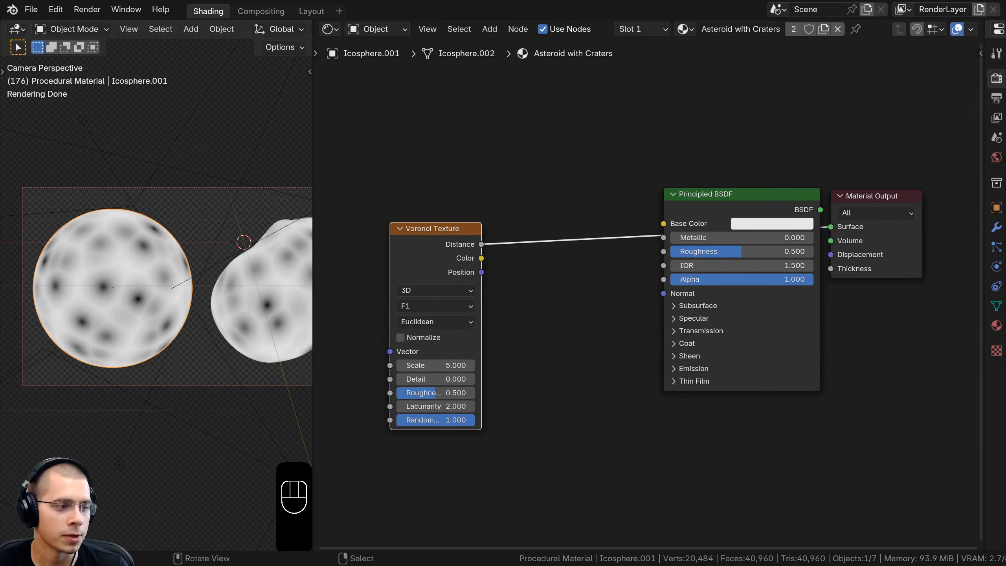
Add Texture Coordinate and Mapping nodes to the Voronoi Texture and drive the Mapping vector with the Object output
middle_drag(425, 253, 470, 262)
drag(462, 254, 425, 240)
key(ctrl+t)
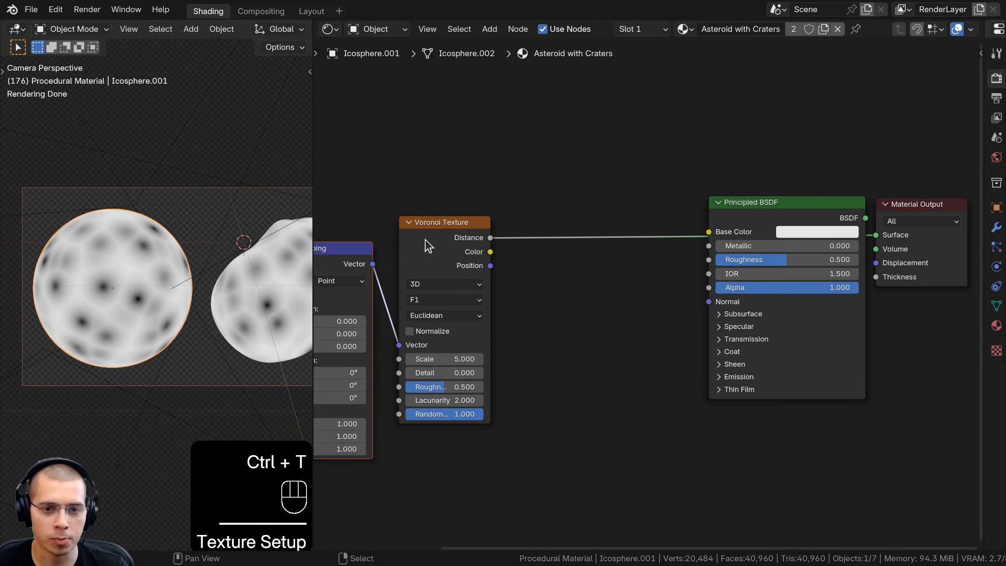
middle_drag(423, 248, 609, 227)
key(a)
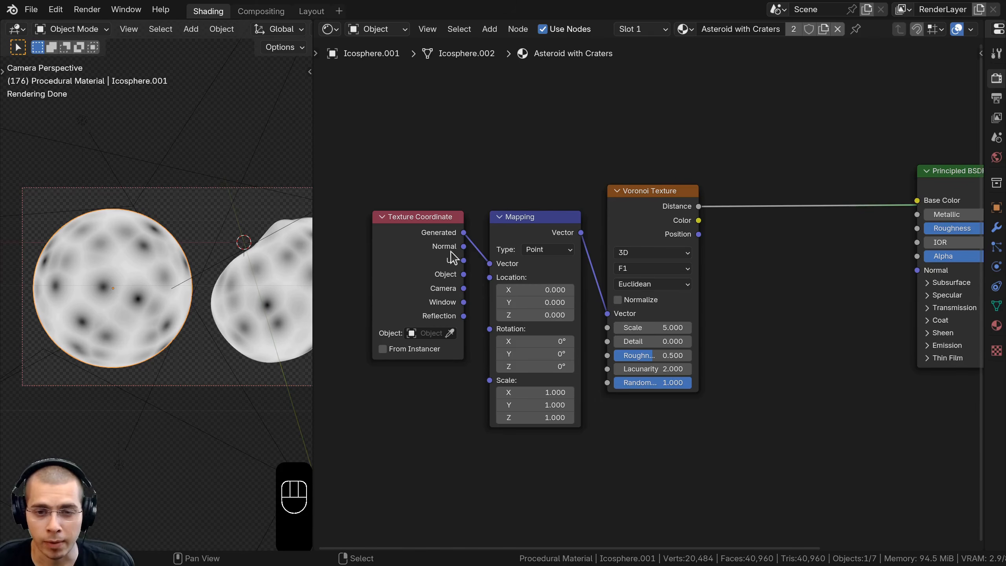
drag(445, 275, 490, 264)
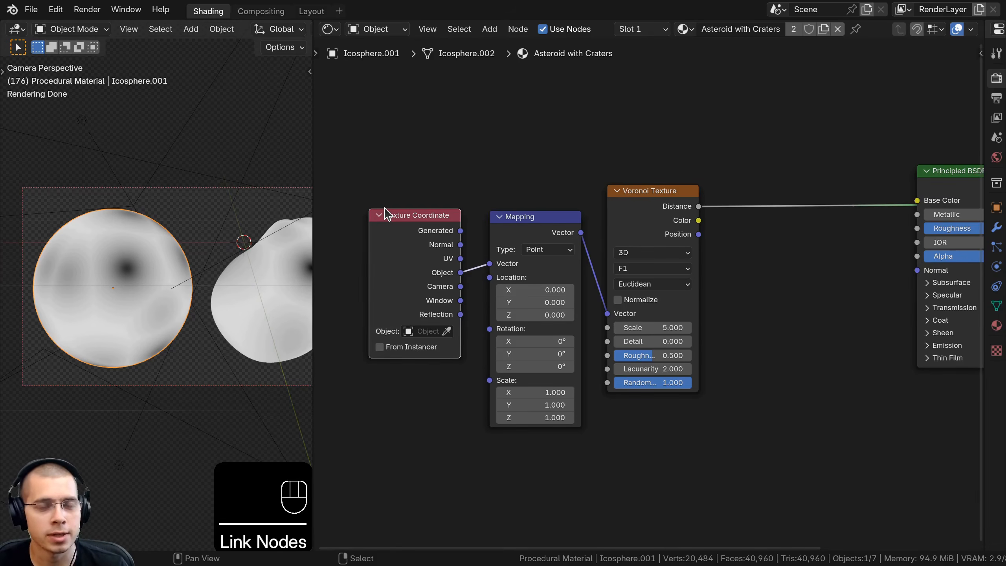
Change the Voronoi Texture's feature output to Smooth F1
scroll(603, 312, down, 1)
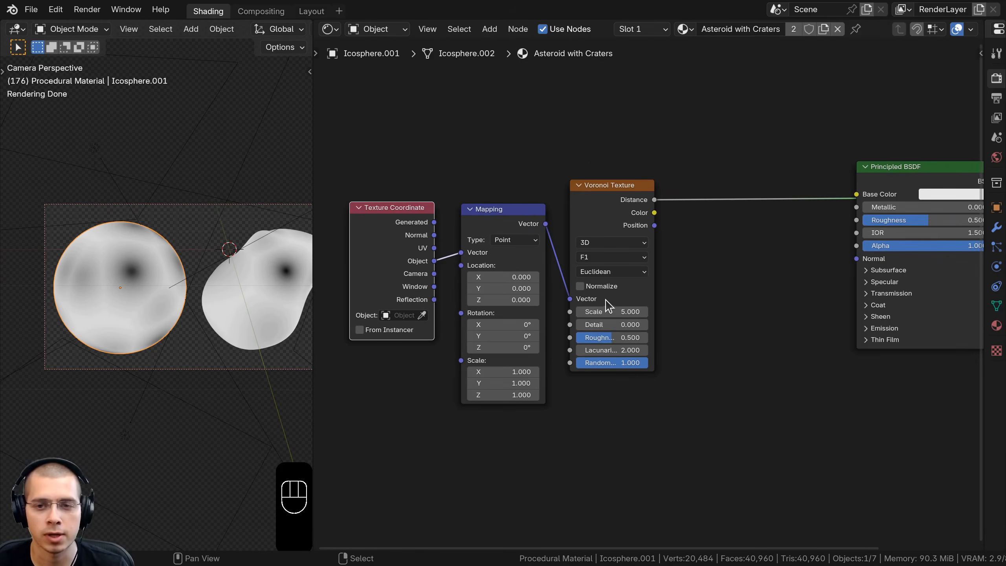
middle_drag(617, 313, 602, 316)
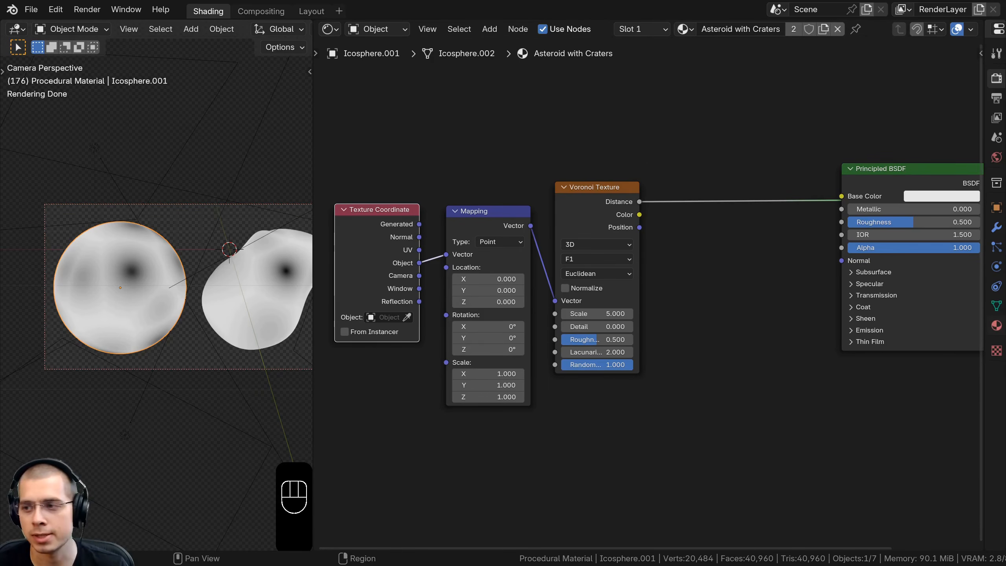
scroll(633, 289, up, 2)
click(547, 243)
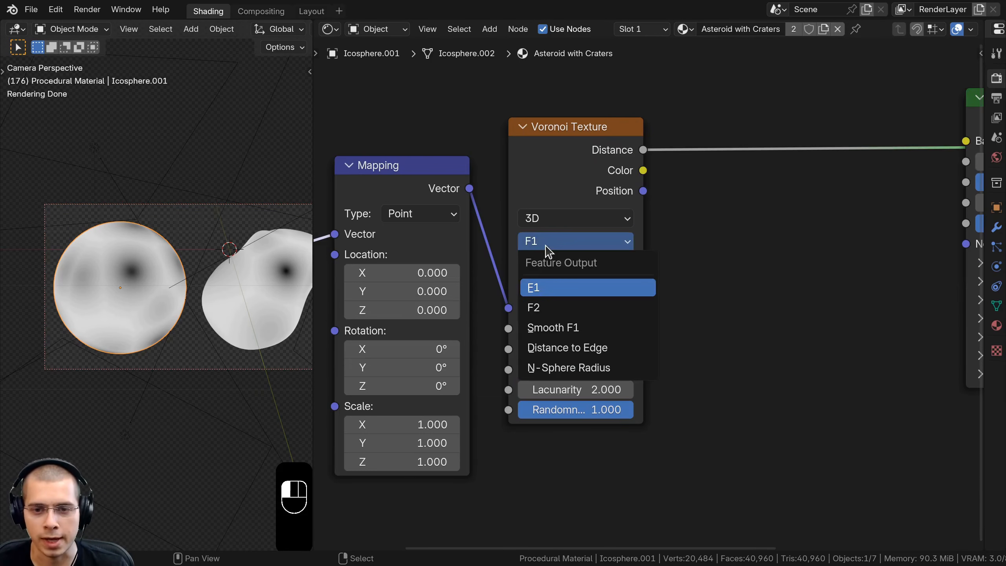
click(552, 328)
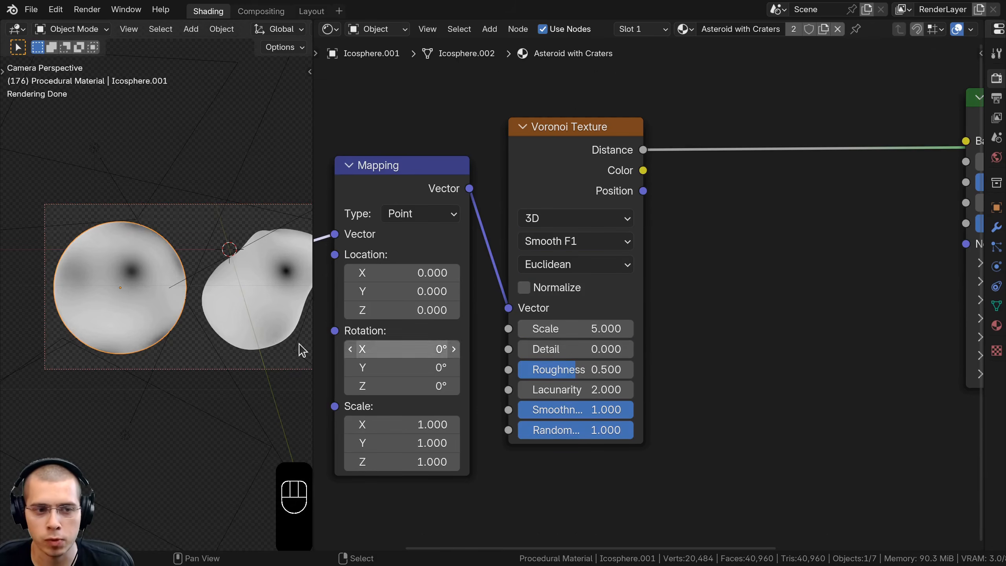
Set the Voronoi Texture's Scale to 14
scroll(126, 292, up, 1)
scroll(130, 247, up, 1)
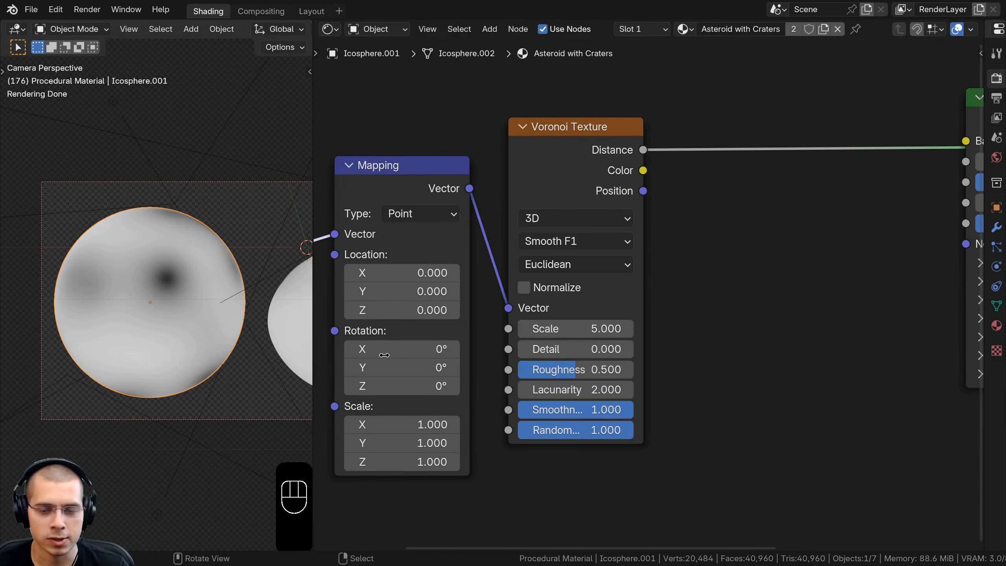
middle_drag(481, 513, 490, 480)
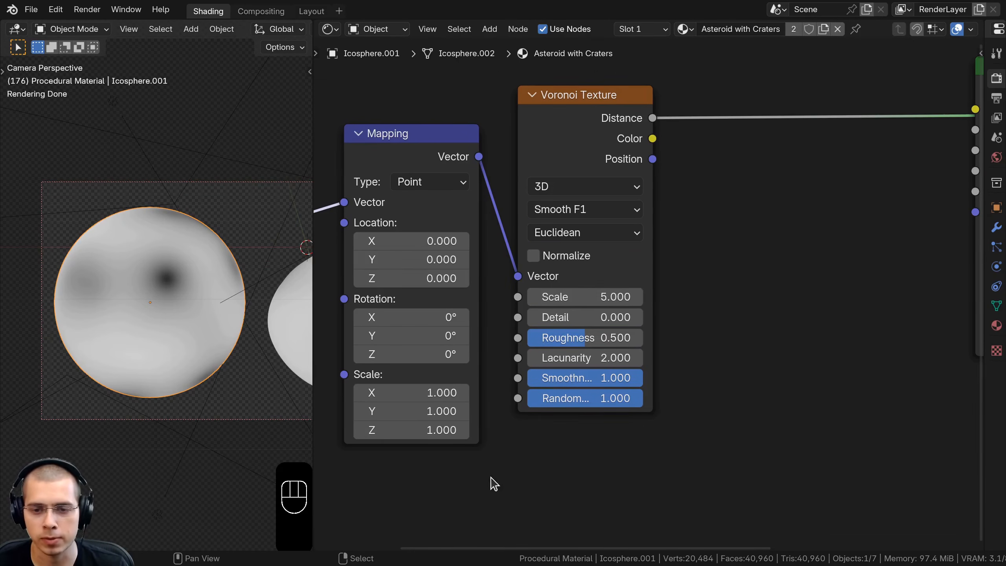
click(613, 304)
text(14)
key(Return)
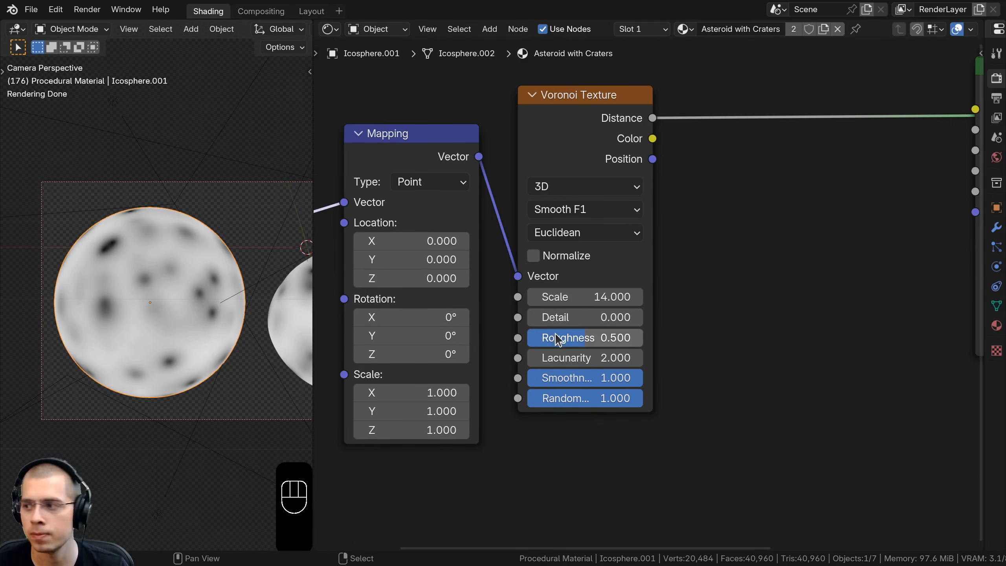
Connect the Voronoi Distance output to the Material Output's Displacement and reconnect the Principled BSDF to Surface
scroll(669, 300, down, 6)
middle_drag(669, 299, 669, 321)
drag(599, 200, 618, 202)
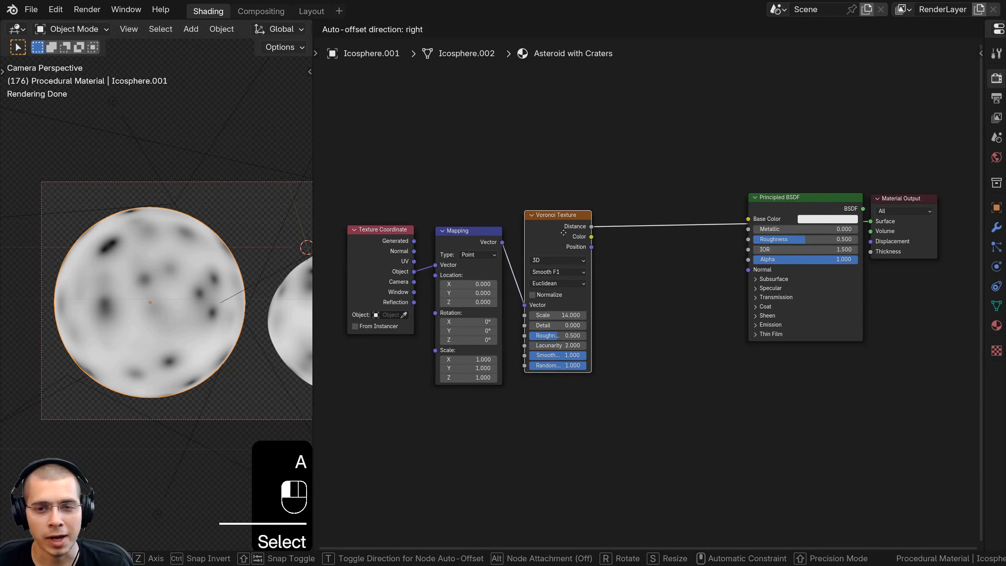
drag(571, 238, 564, 239)
scroll(680, 258, up, 2)
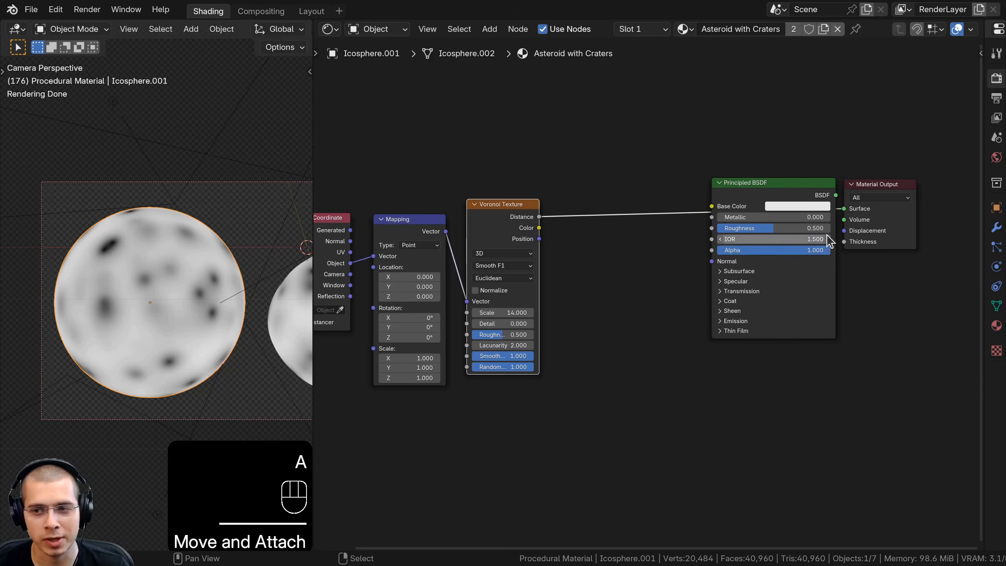
middle_drag(533, 218, 495, 218)
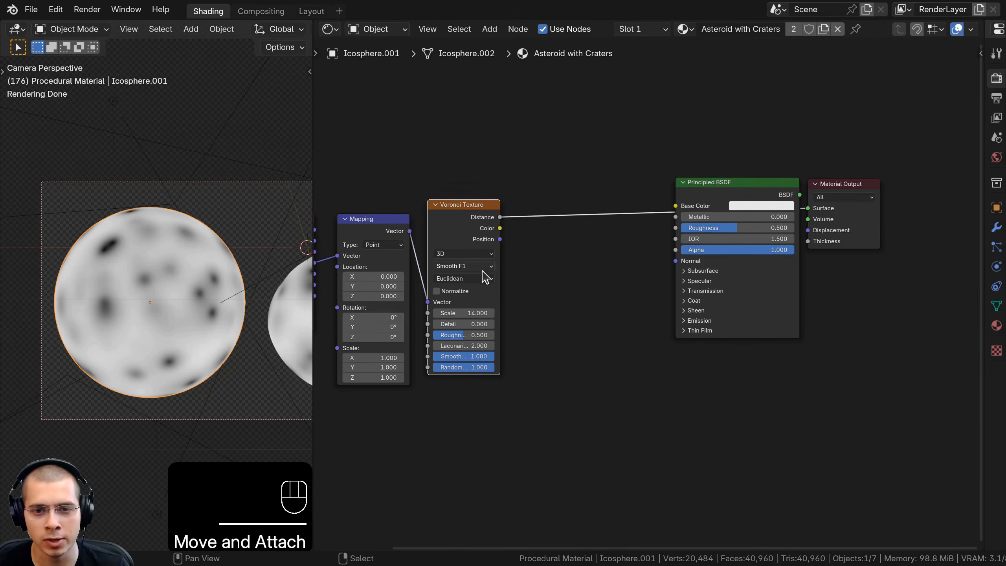
drag(500, 217, 805, 230)
ctrl+shift+click(729, 195)
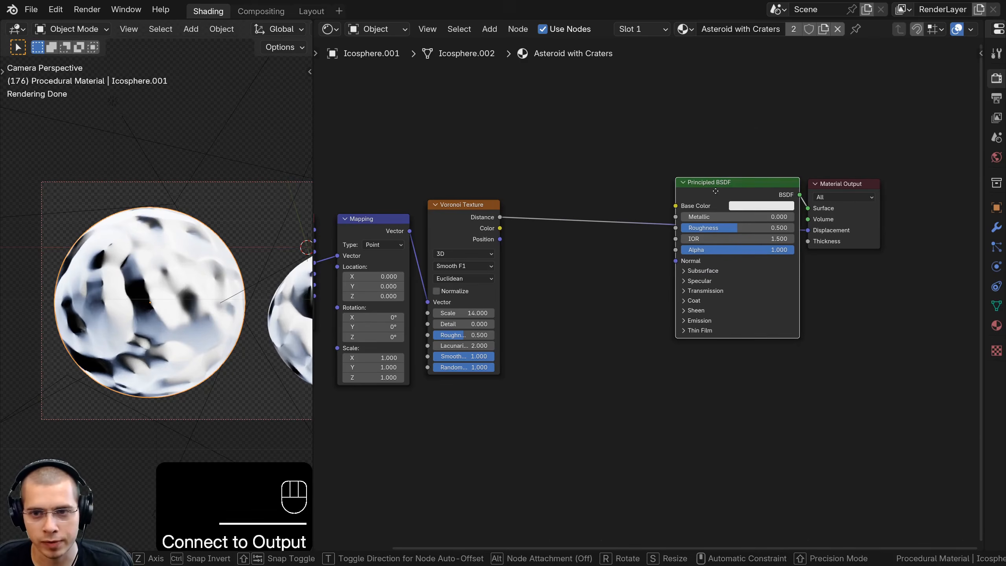
Move the Principled BSDF node up and away from the Material Output to make room between the nodes
drag(729, 195, 669, 150)
scroll(541, 392, up, 1)
scroll(541, 392, up, 1)
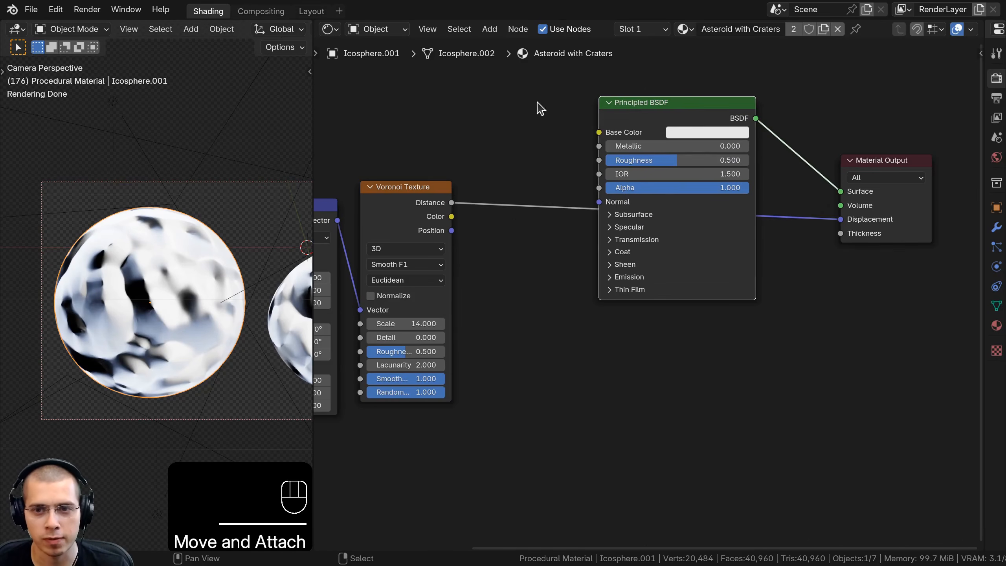
Darken the Principled BSDF's Base Color to a very dark grey
click(687, 132)
drag(800, 182, 799, 238)
mouse_move(224, 296)
shift+middle_down()
mouse_move(216, 294)
mouse_move(228, 300)
shift+middle_up()
scroll(228, 300, up, 3)
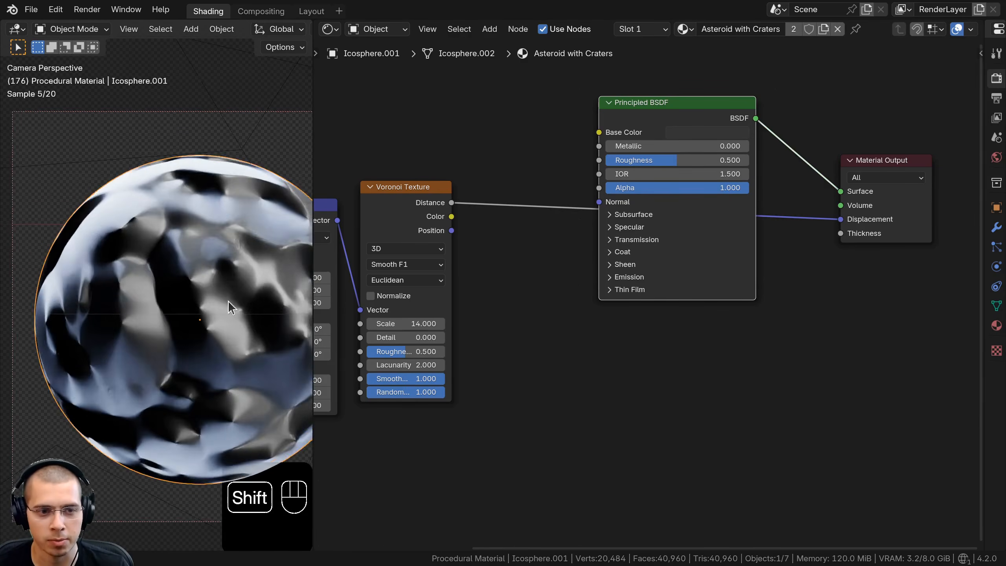
scroll(228, 301, down, 2)
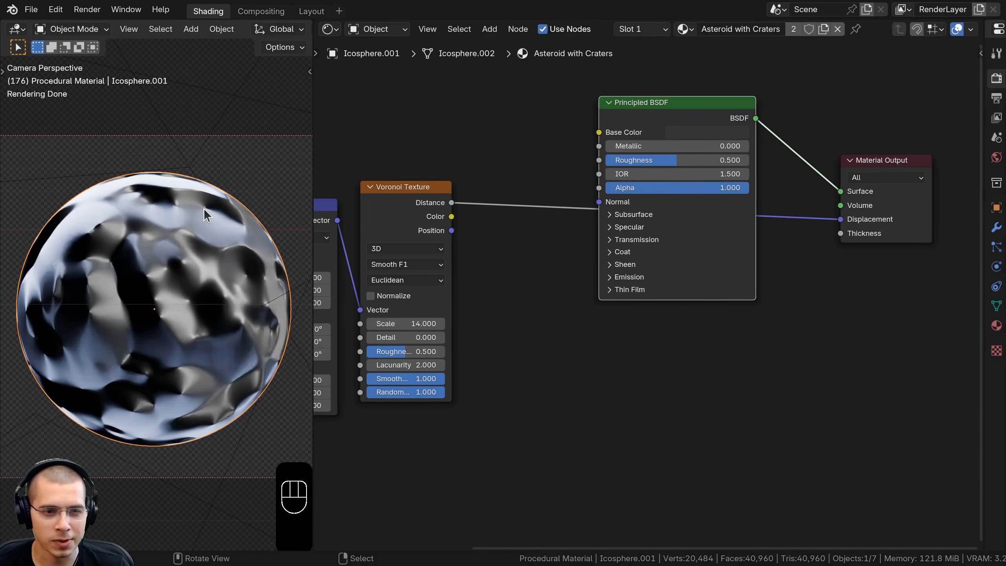
scroll(204, 207, up, 1)
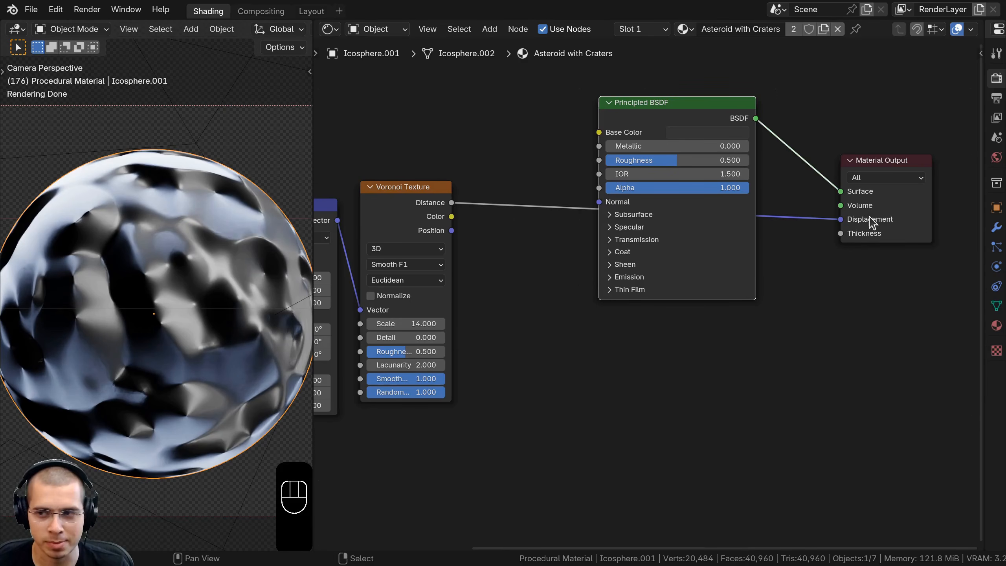
Set the Asteroid with Craters material's surface displacement method to Displacement and Bump
drag(984, 171, 695, 167)
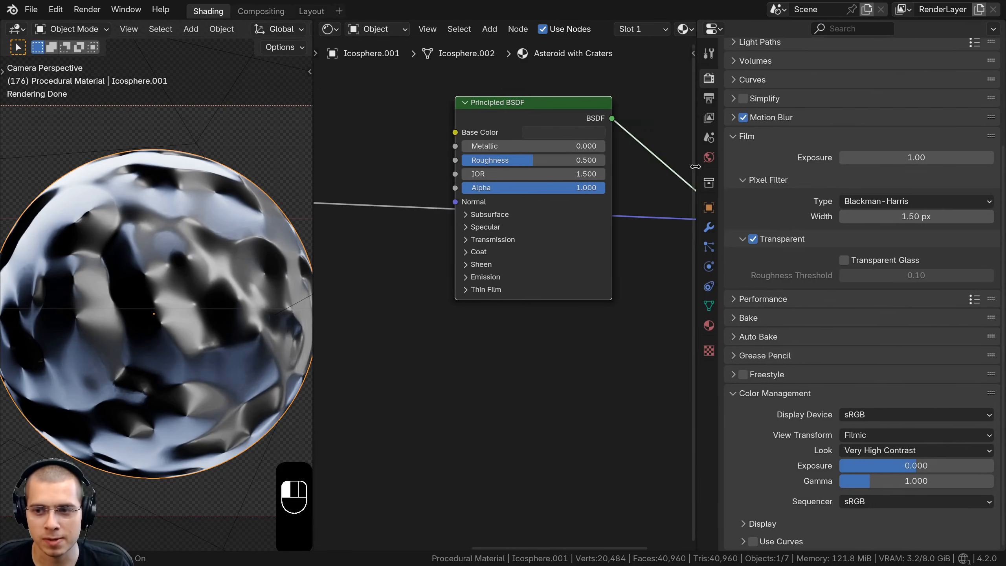
click(709, 326)
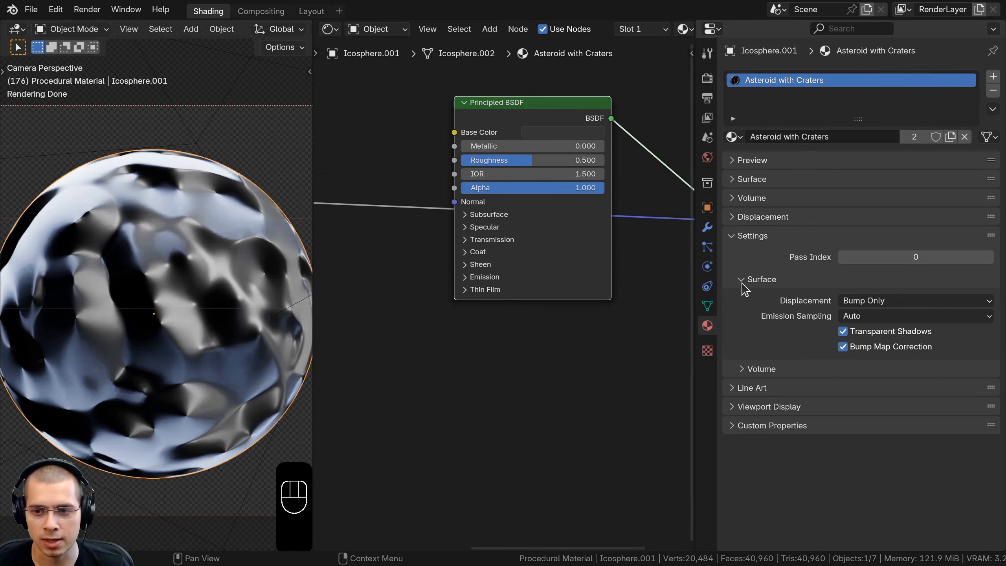
click(865, 305)
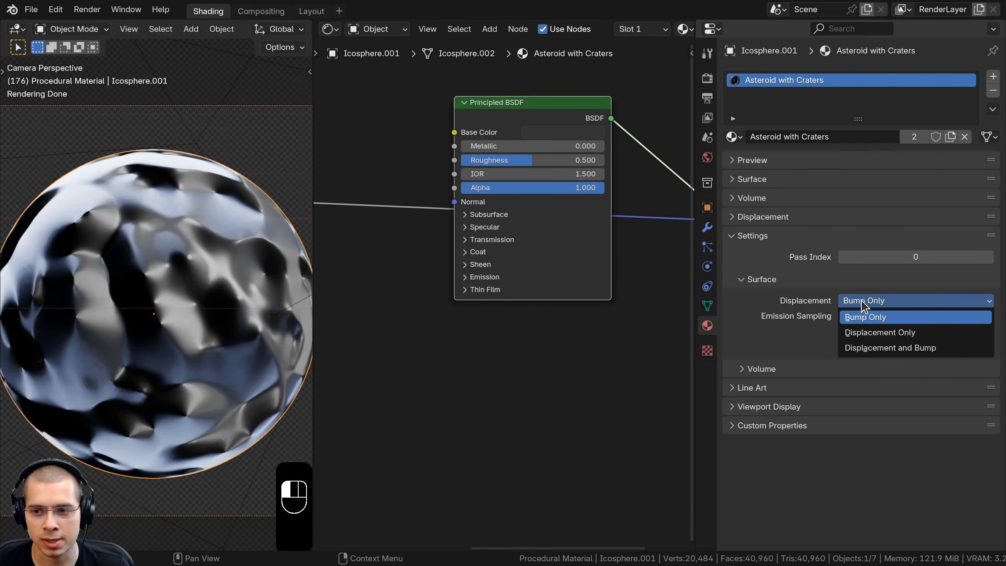
shift+click(868, 349)
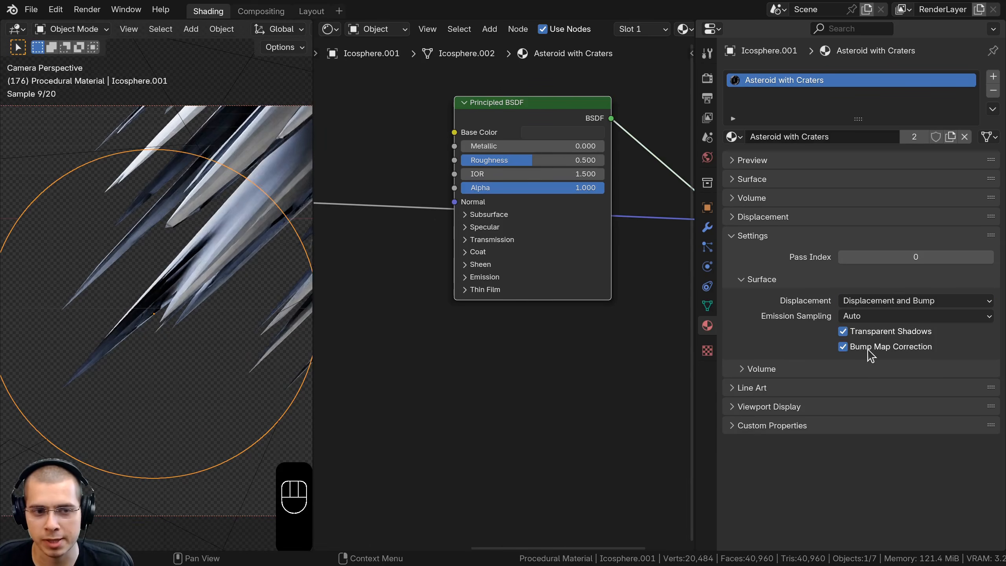
scroll(292, 228, down, 2)
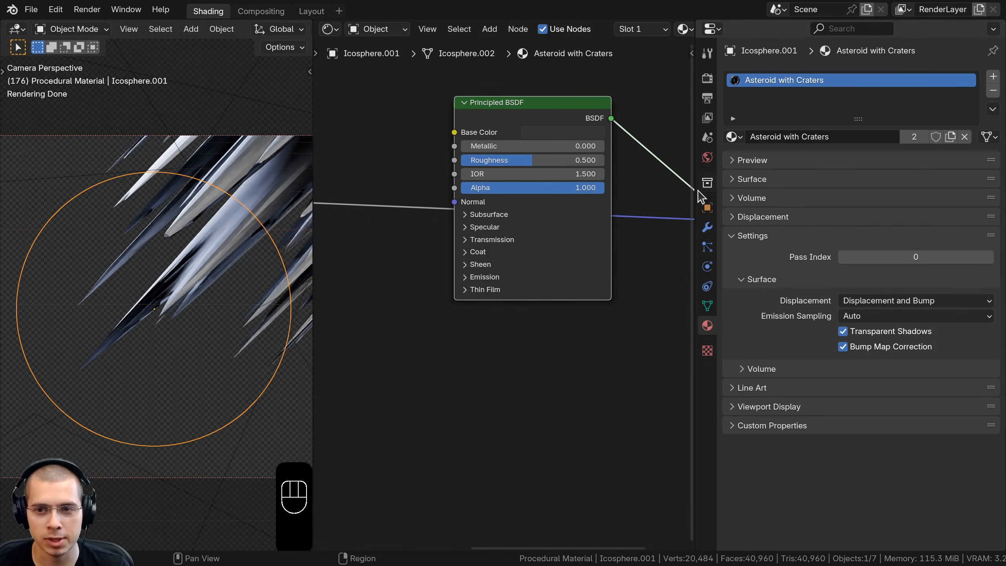
drag(694, 187, 975, 187)
scroll(217, 254, down, 3)
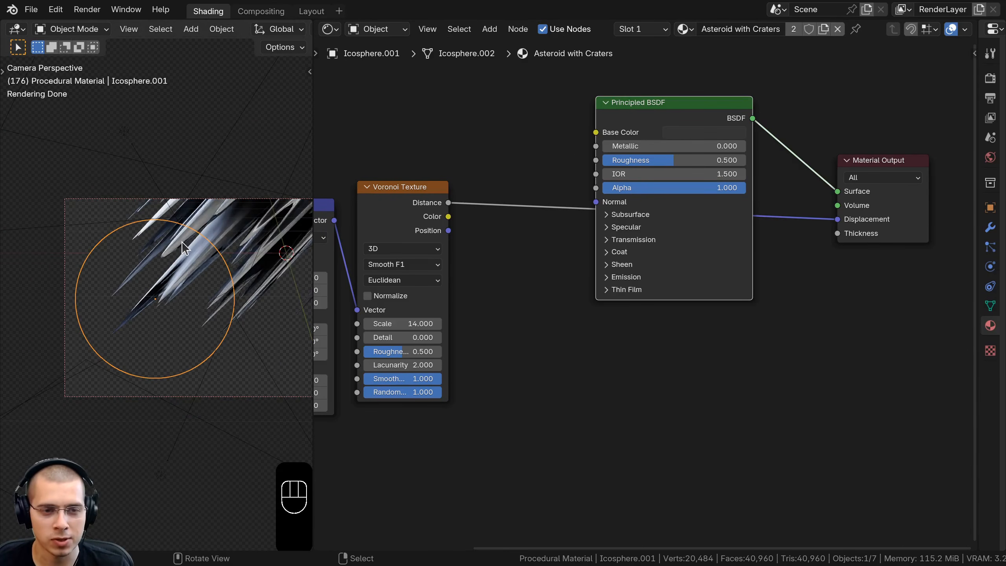
middle_drag(181, 242, 213, 281)
key(KP_0)
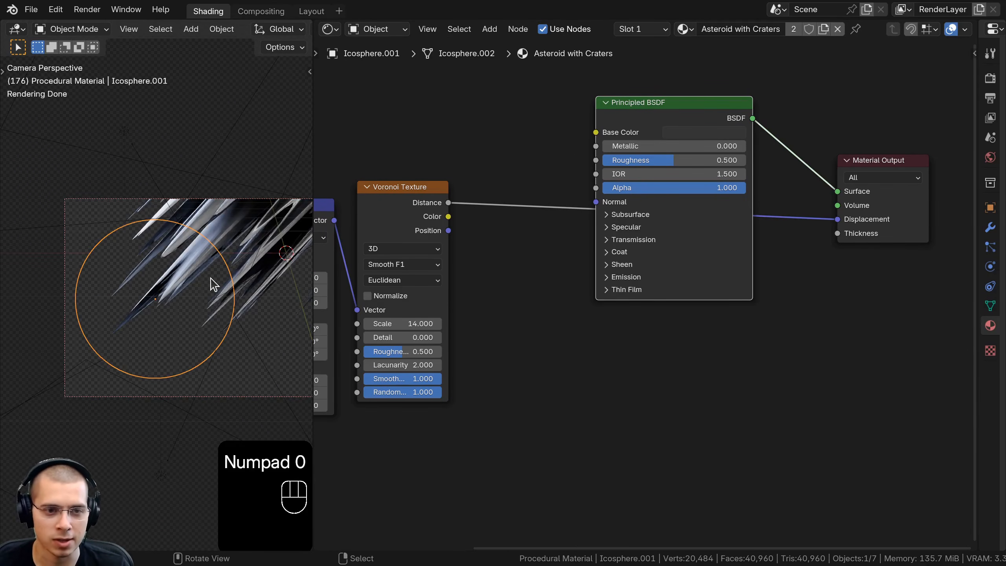
Add a Displacement node between the Voronoi Texture and the Material Output, feeding the Voronoi Distance into its Height
click(437, 214)
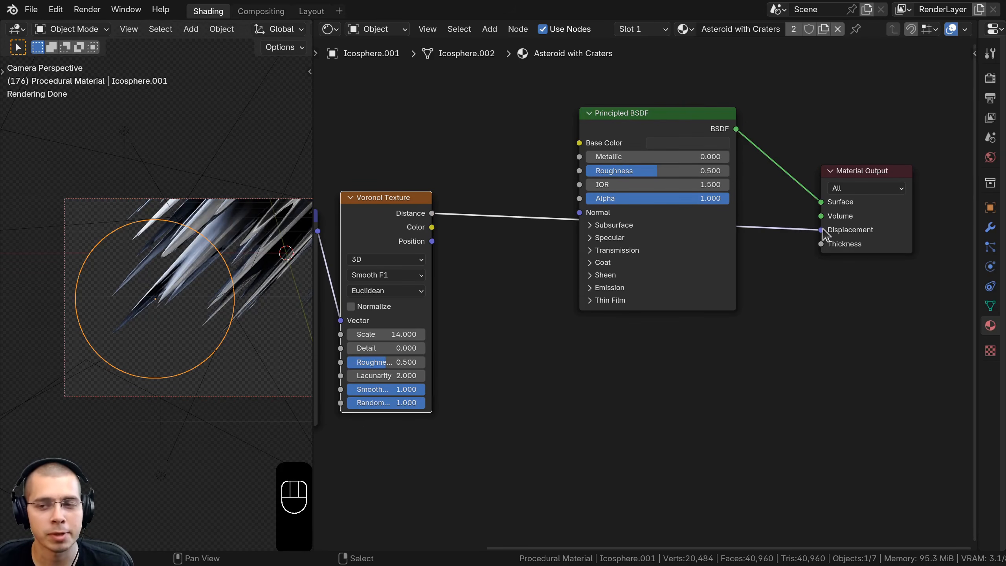
key(shift+a)
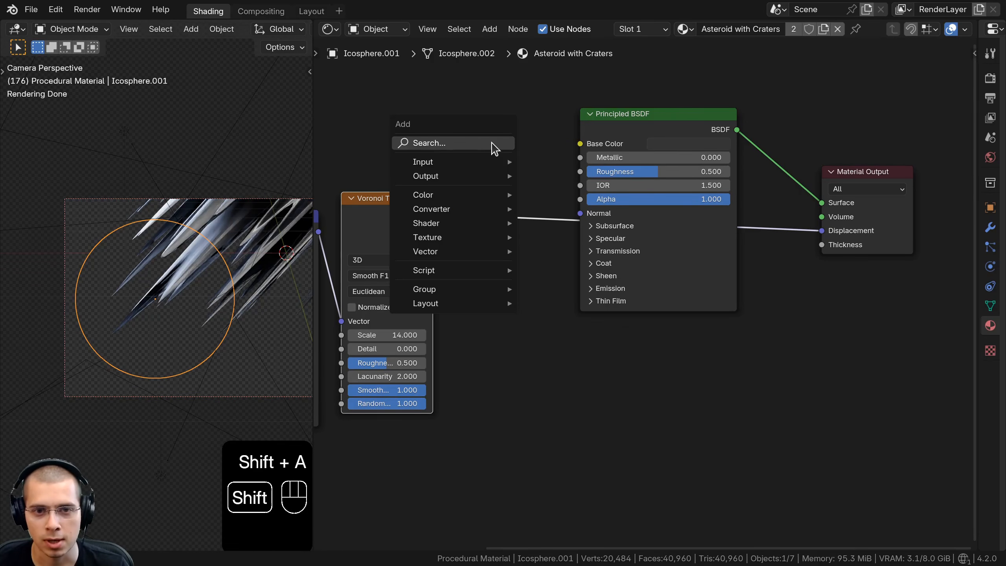
click(515, 144)
text(dis)
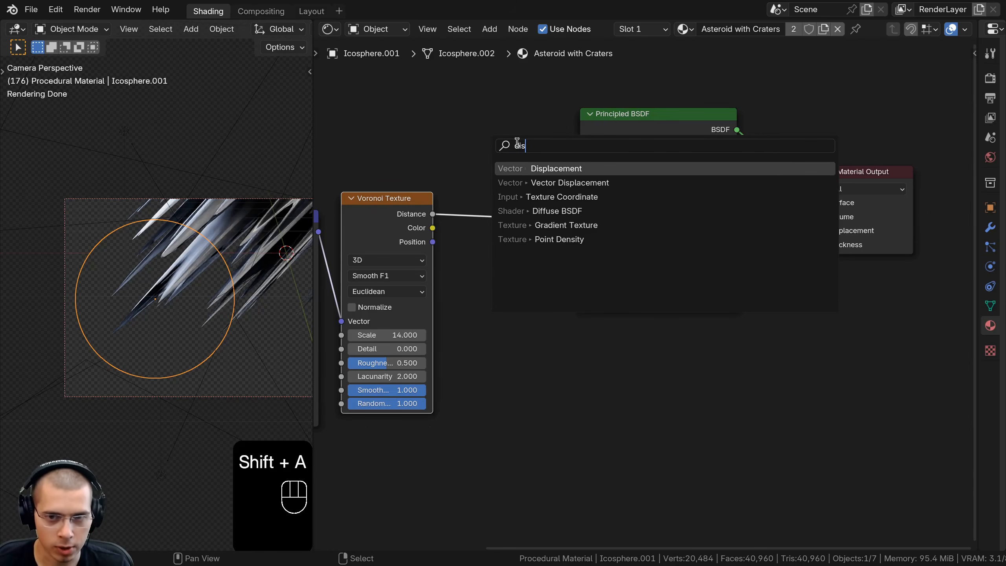
click(551, 170)
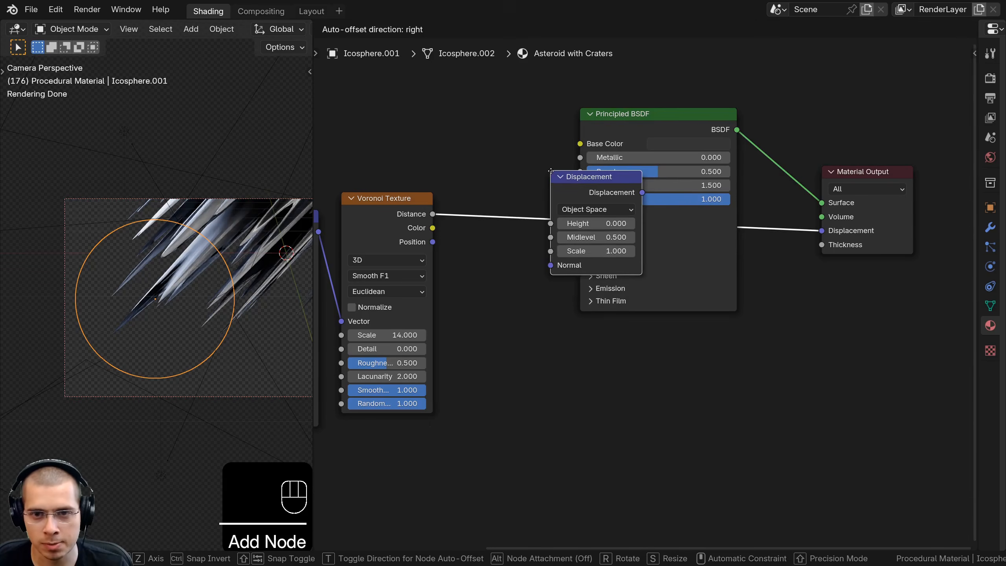
click(488, 217)
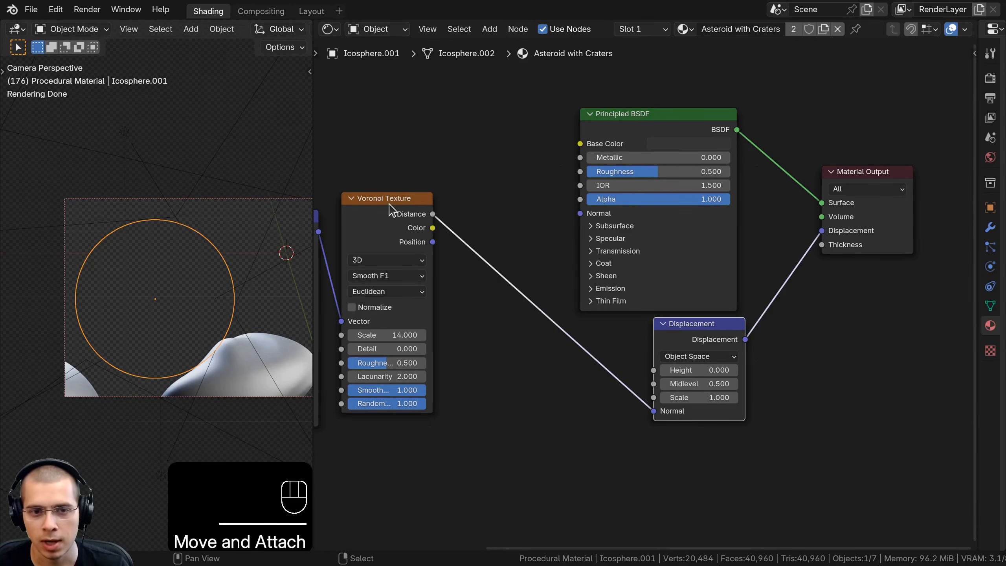
drag(654, 413, 654, 371)
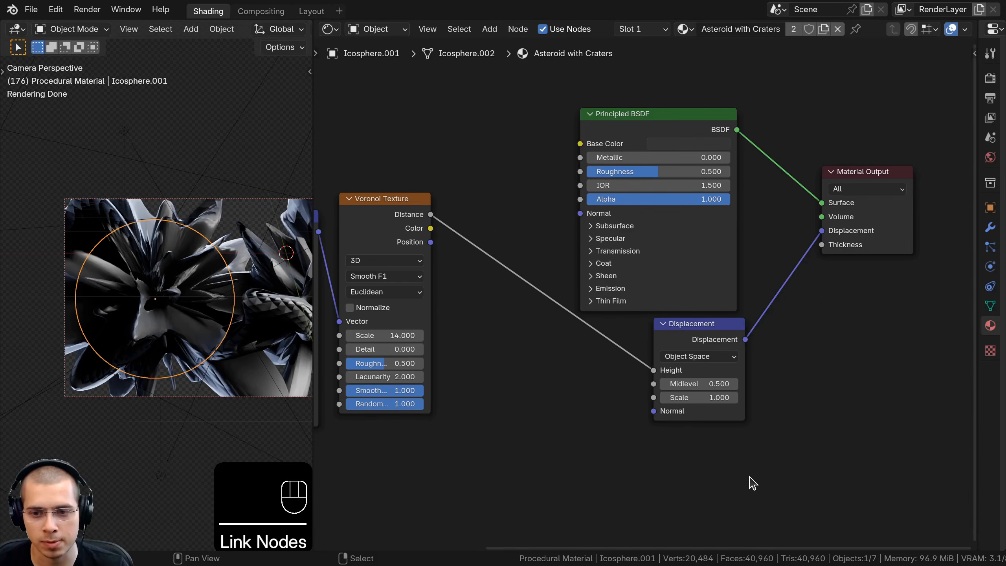
Set the Displacement node's Scale to 0.03 and deselect all objects in the viewport
scroll(667, 407, up, 3)
click(663, 393)
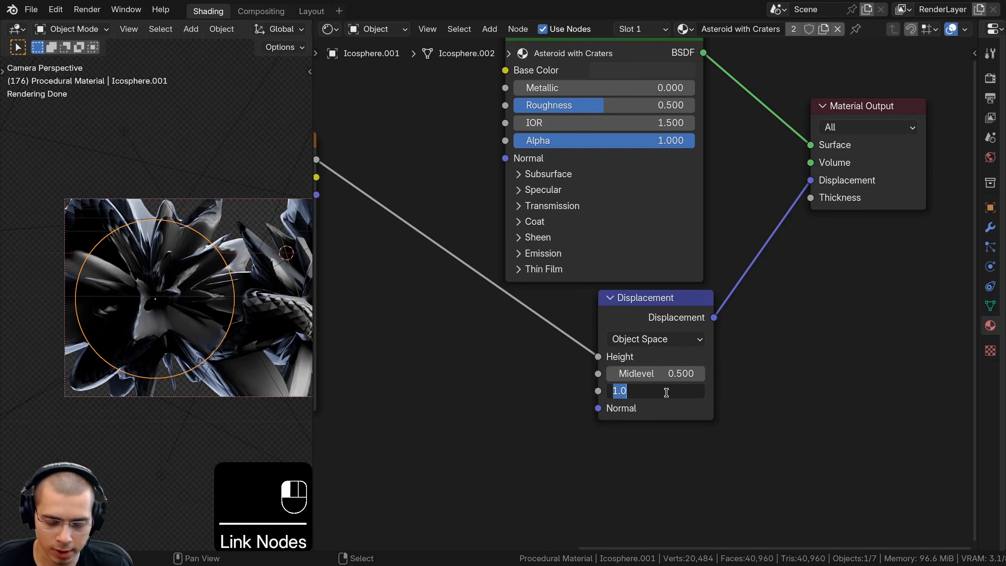
text(.0)
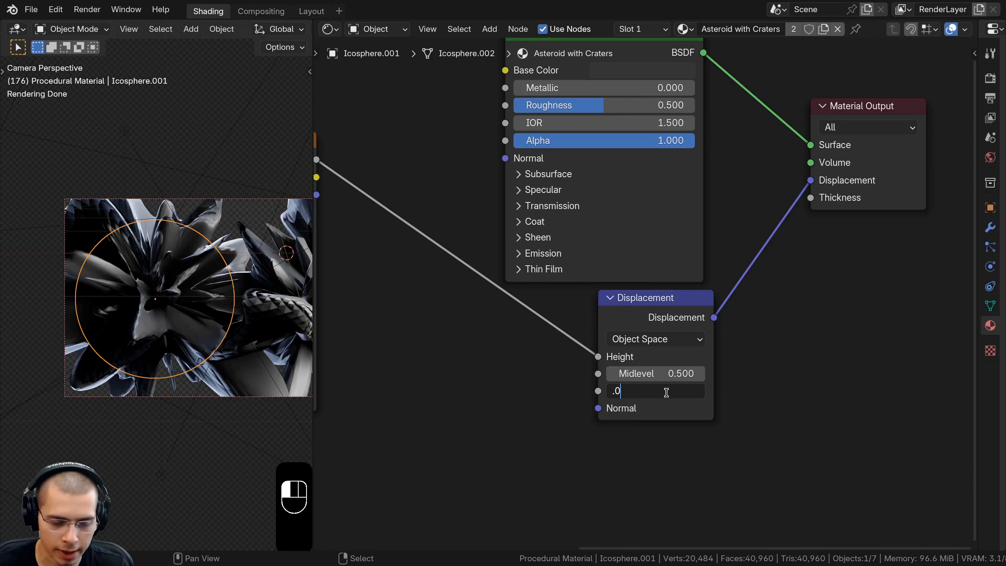
text(3)
key(Return)
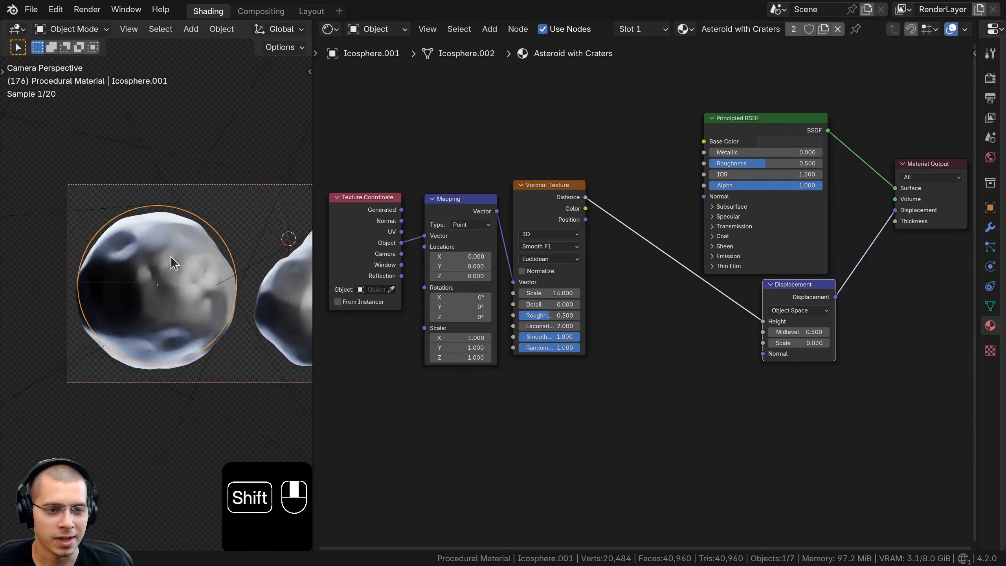
key(a)
scroll(170, 256, up, 5)
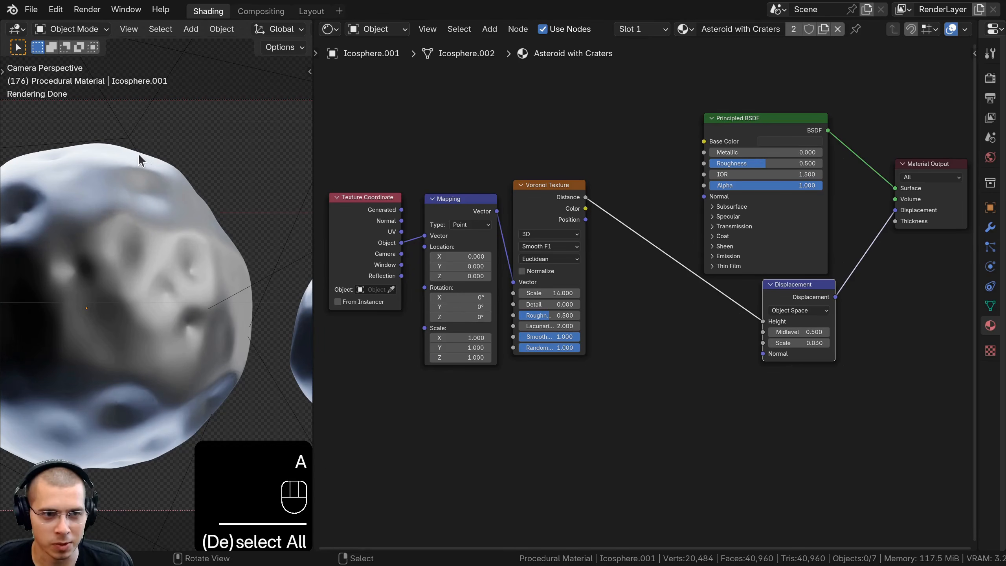
shift+middle_drag(99, 162, 172, 159)
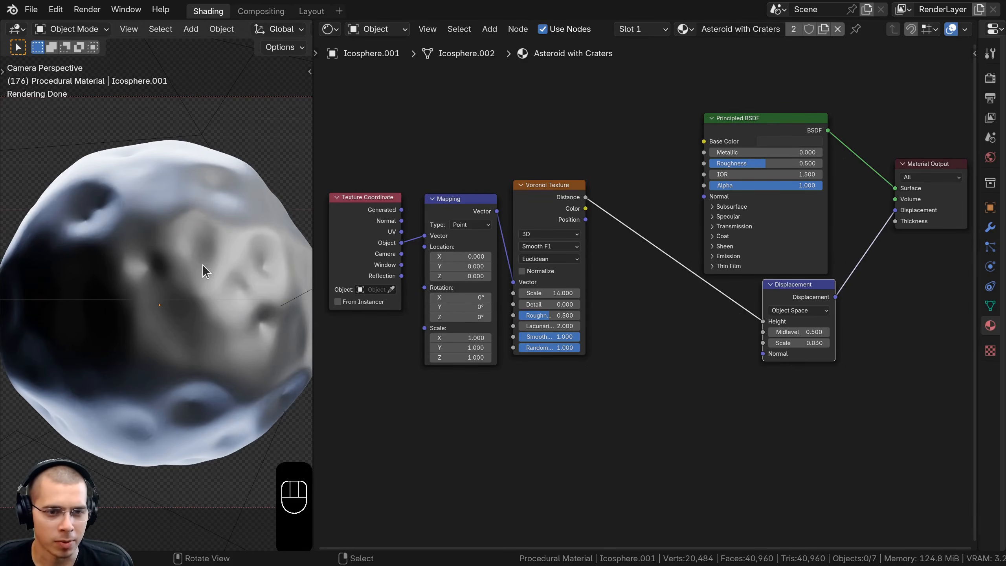
shift+middle_drag(203, 264, 168, 253)
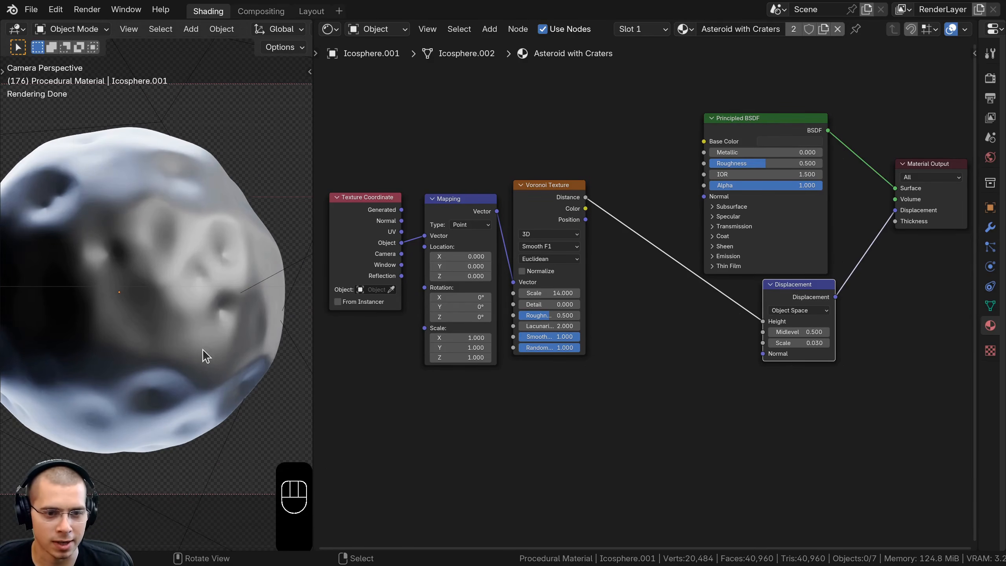
scroll(202, 349, down, 1)
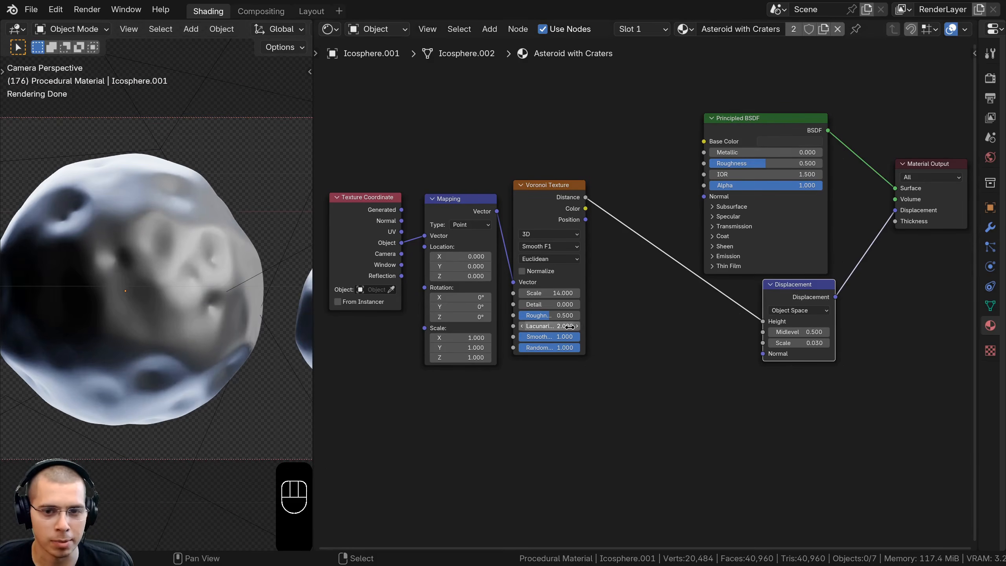
Move the Texture Coordinate and Mapping nodes away from the Voronoi Texture to make room between them
middle_drag(482, 328, 578, 335)
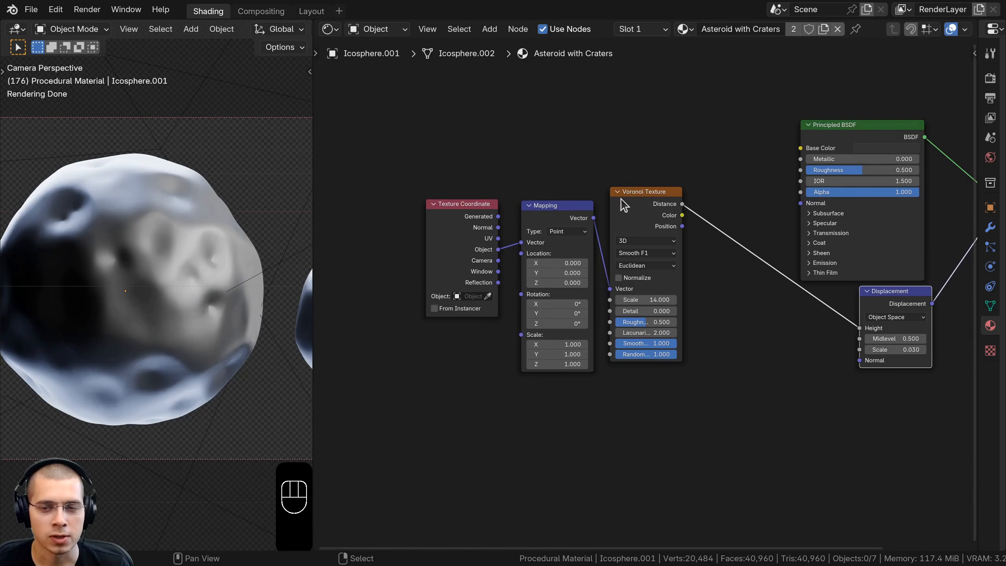
drag(642, 206, 653, 207)
scroll(182, 222, up, 2)
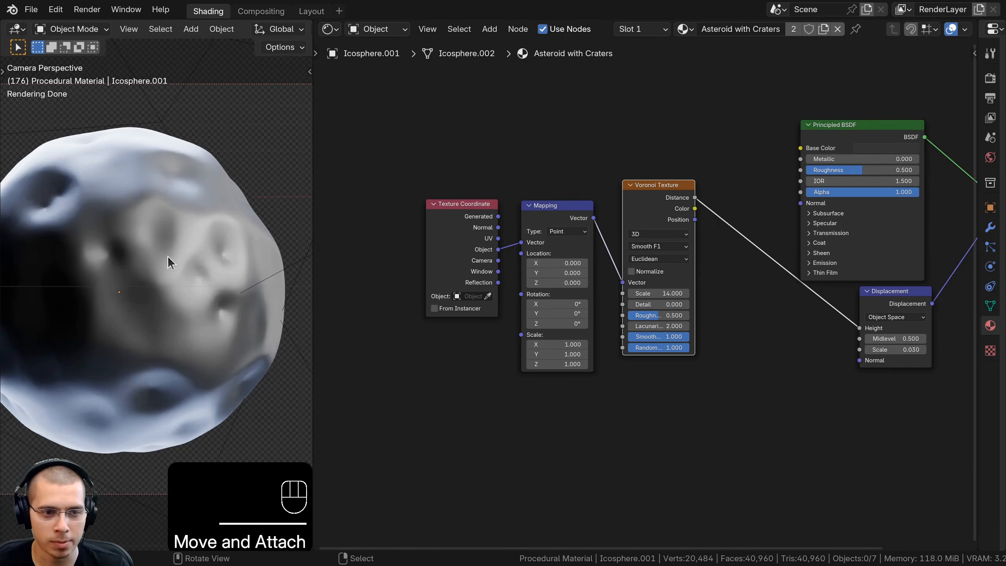
middle_drag(573, 267, 597, 273)
middle_drag(440, 153, 437, 157)
drag(436, 158, 546, 241)
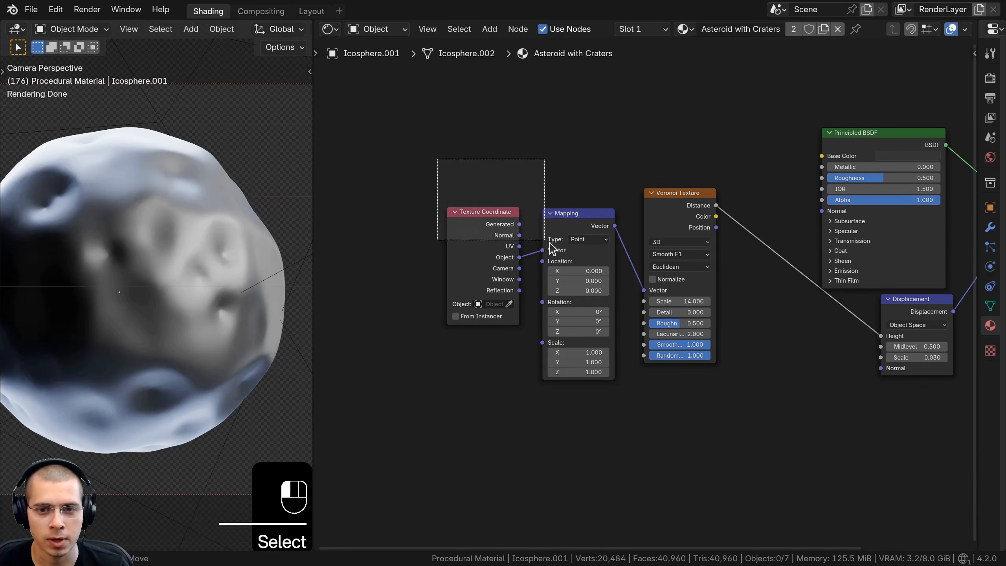
drag(417, 226, 402, 225)
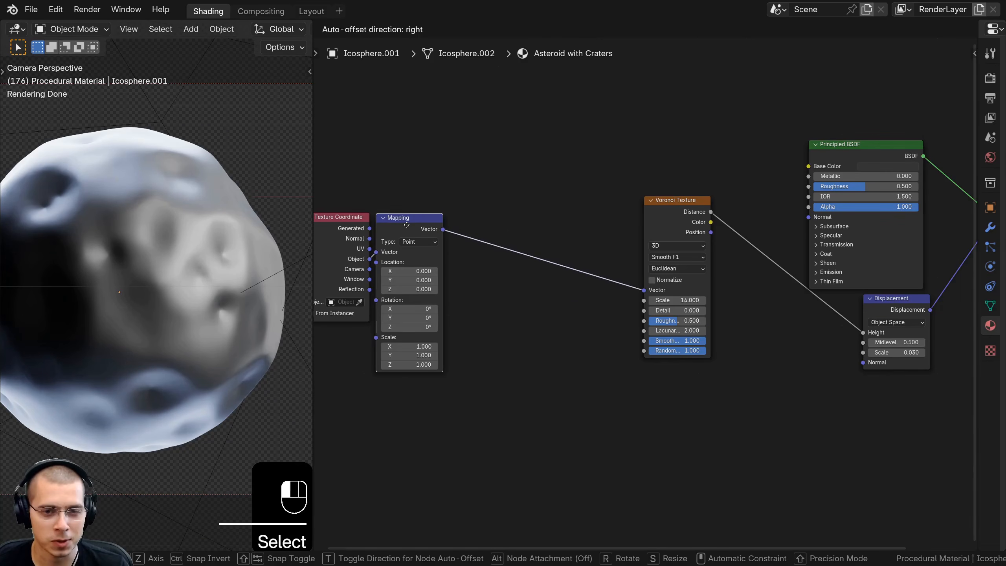
middle_drag(425, 315, 413, 326)
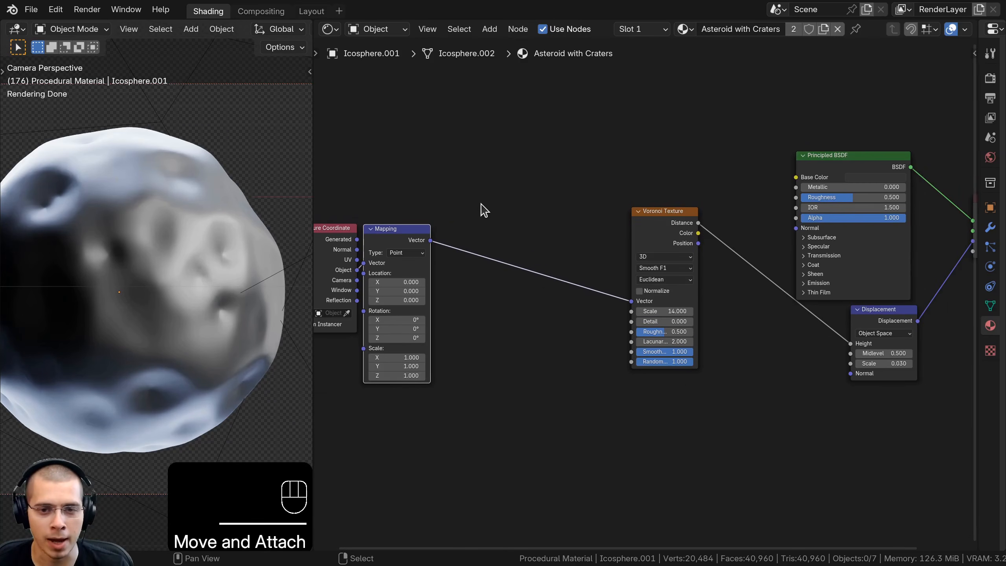
Insert a Noise Texture between the Mapping and Voronoi Texture nodes, with its Color output driving the Voronoi Vector
key(shift+a)
text(noi)
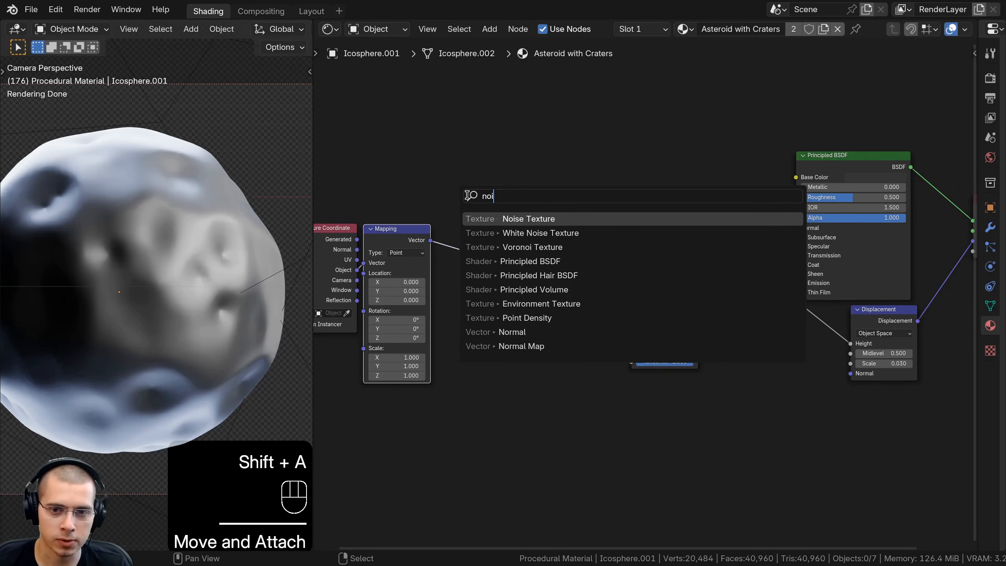
click(516, 224)
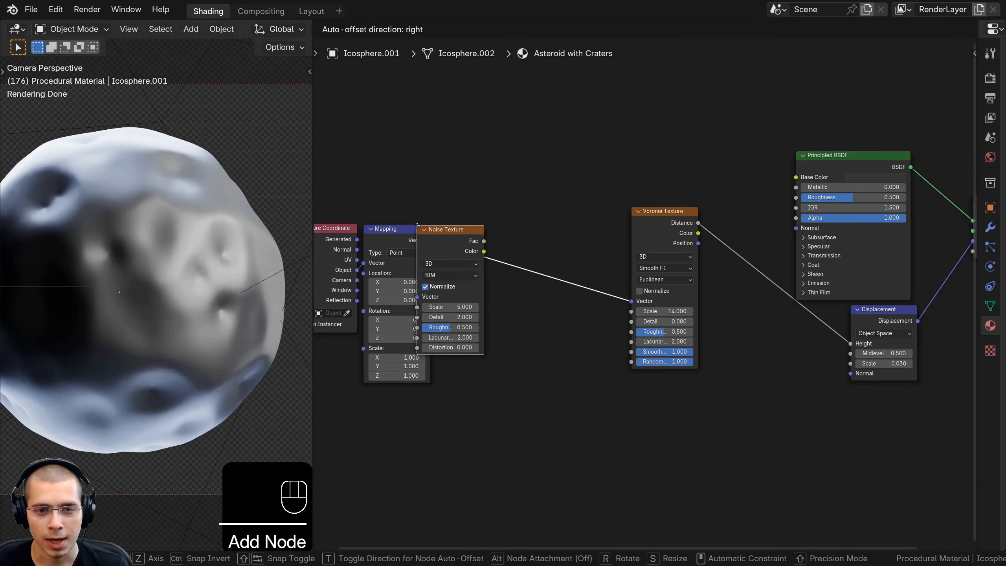
click(467, 226)
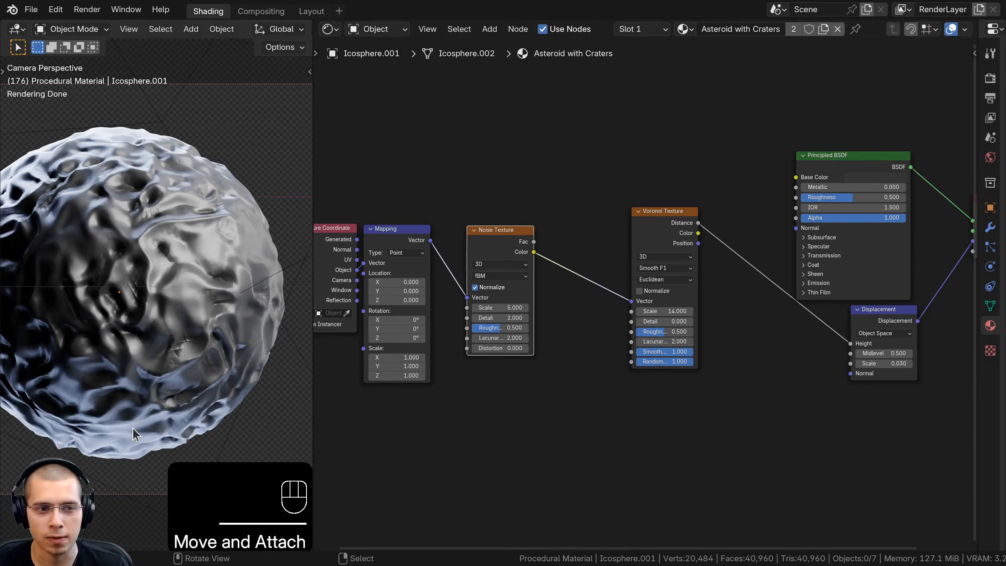
drag(495, 252, 473, 235)
click(646, 242)
scroll(563, 246, up, 1)
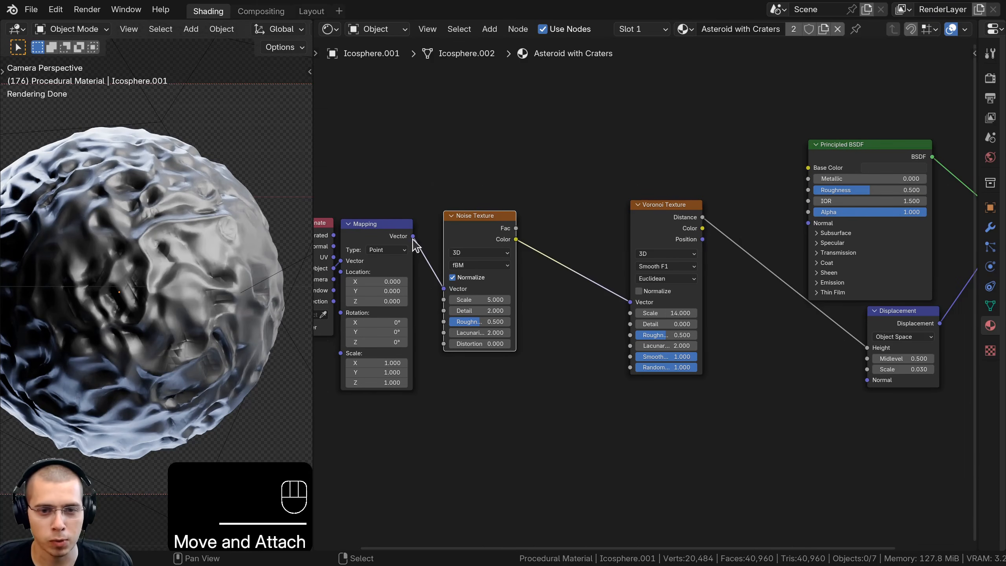
scroll(539, 319, up, 1)
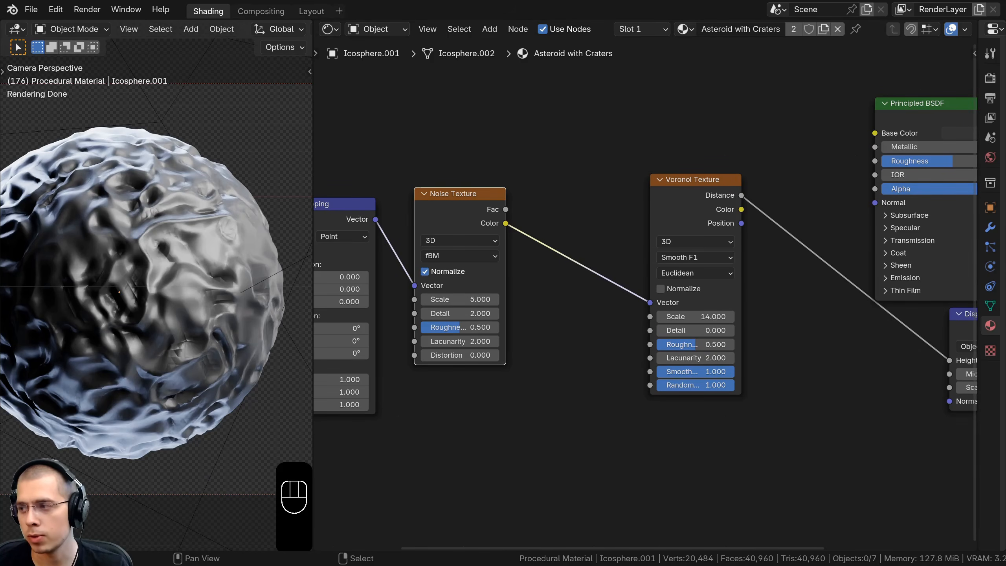
Set the Noise Texture's Scale to 20 and Detail to 15
click(459, 300)
text(20)
key(Return)
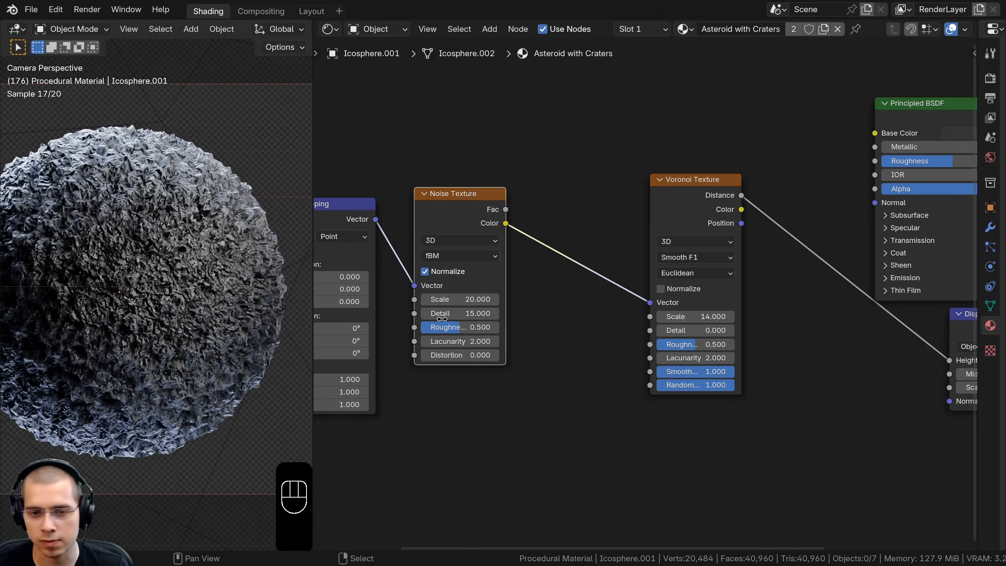
scroll(164, 341, down, 1)
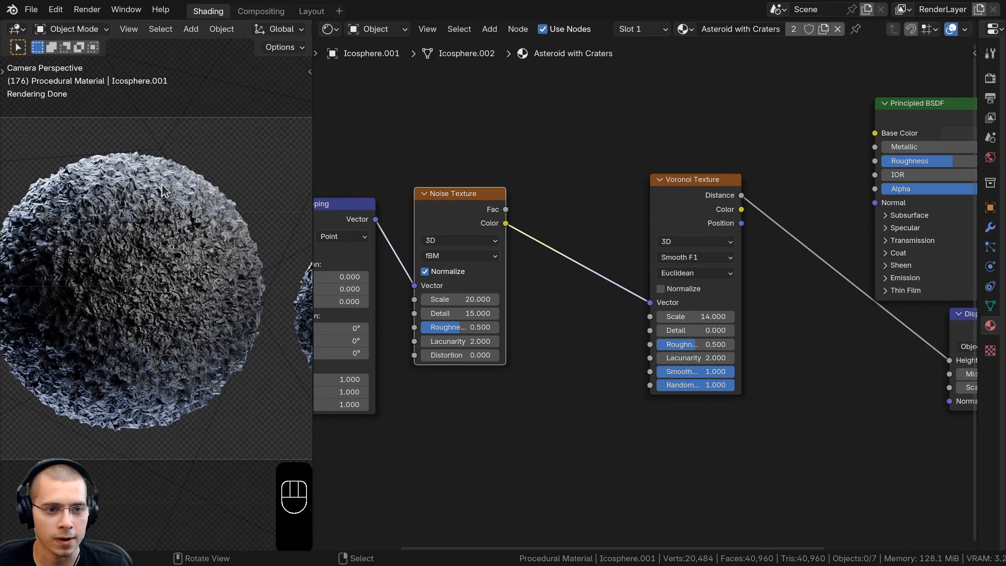
Insert a Mix Color node on the link between the Noise Texture and the Voronoi Texture
scroll(153, 173, up, 1)
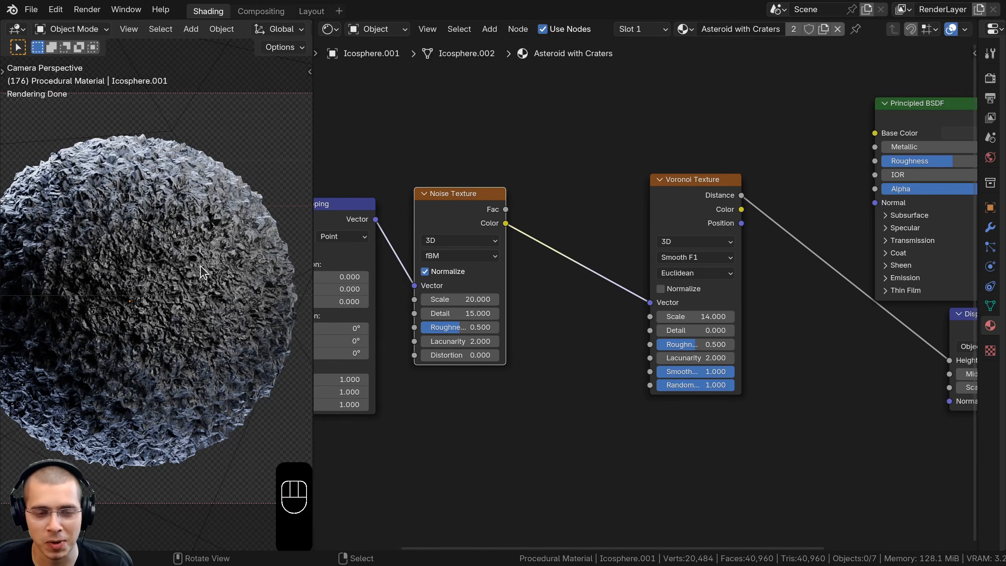
drag(485, 215, 478, 216)
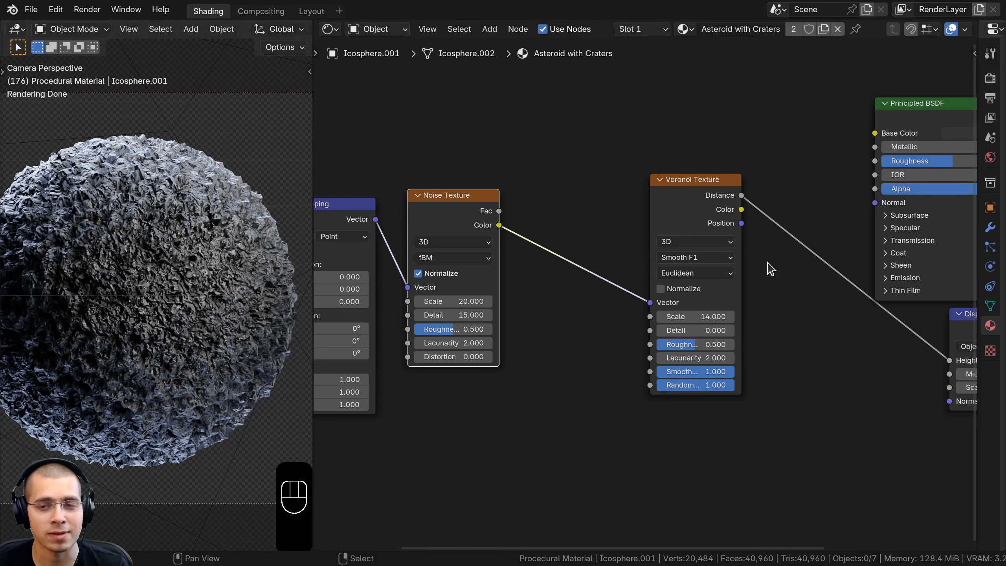
middle_drag(599, 257, 597, 260)
key(shift+a)
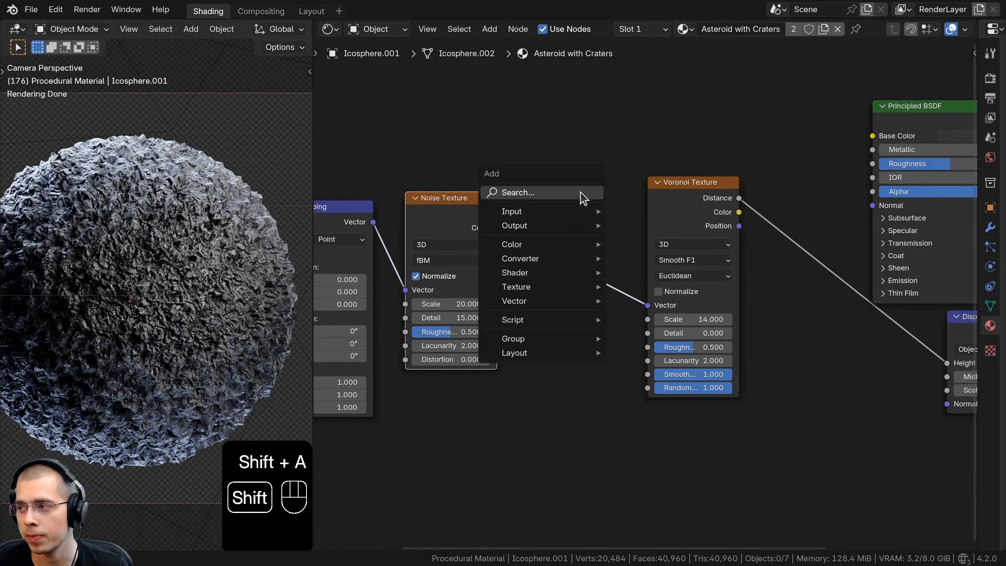
text(mix)
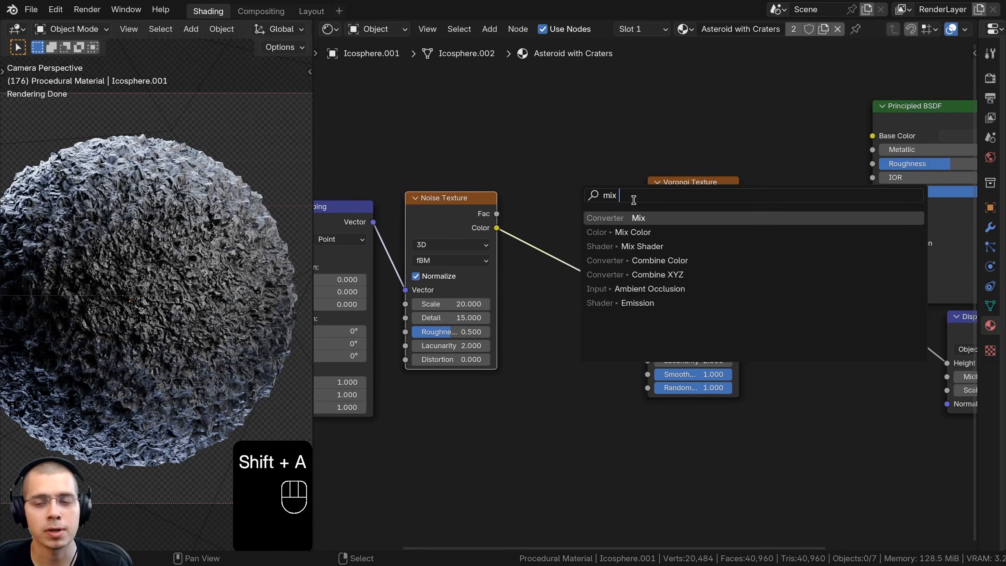
click(633, 233)
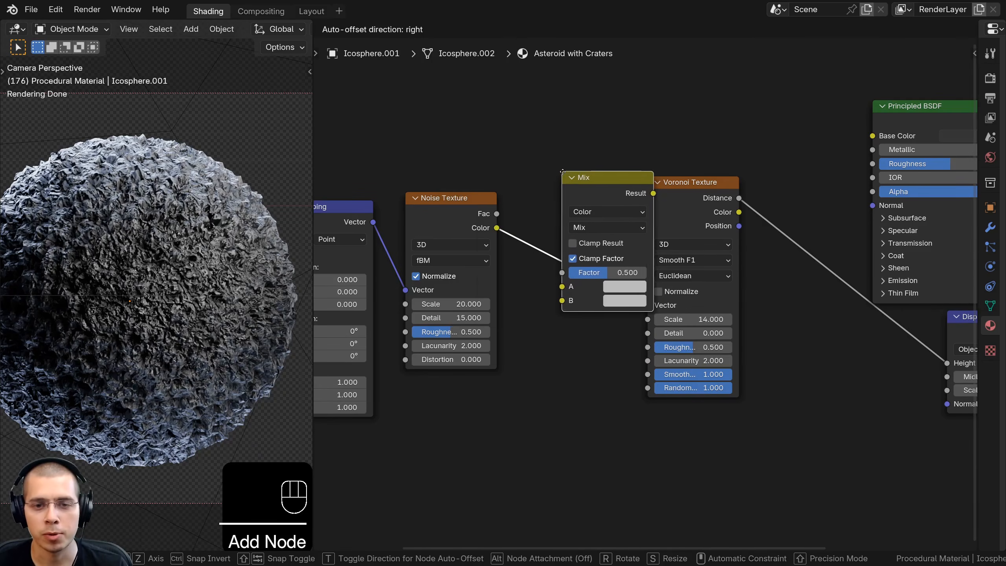
click(545, 175)
Connect the Mapping Vector to the Mix node's A input and the Noise Texture's Fac to B, with the Noise Texture placed below the link
middle_drag(355, 225, 449, 212)
click(449, 212)
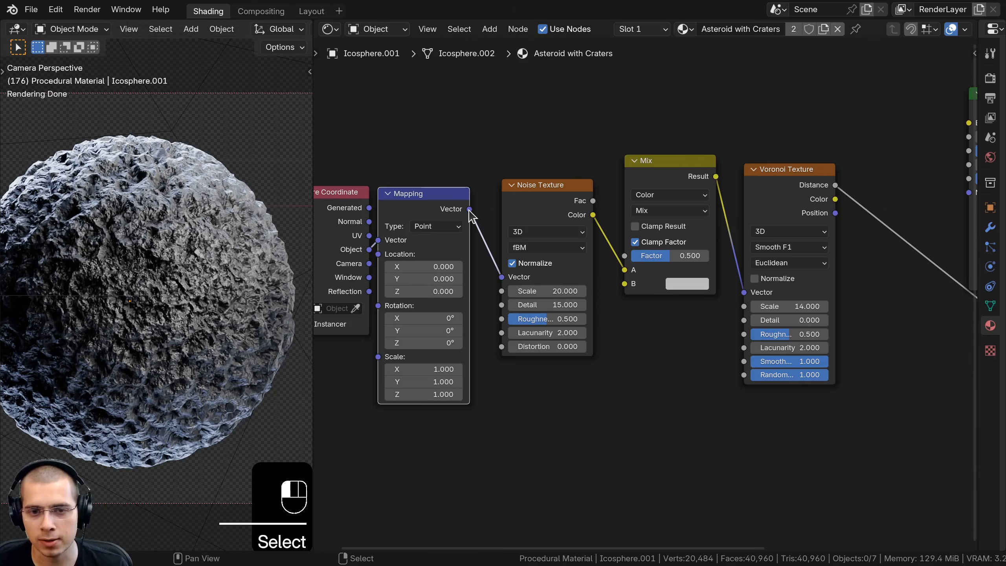
drag(470, 209, 512, 182)
drag(616, 274, 624, 271)
drag(543, 236, 535, 333)
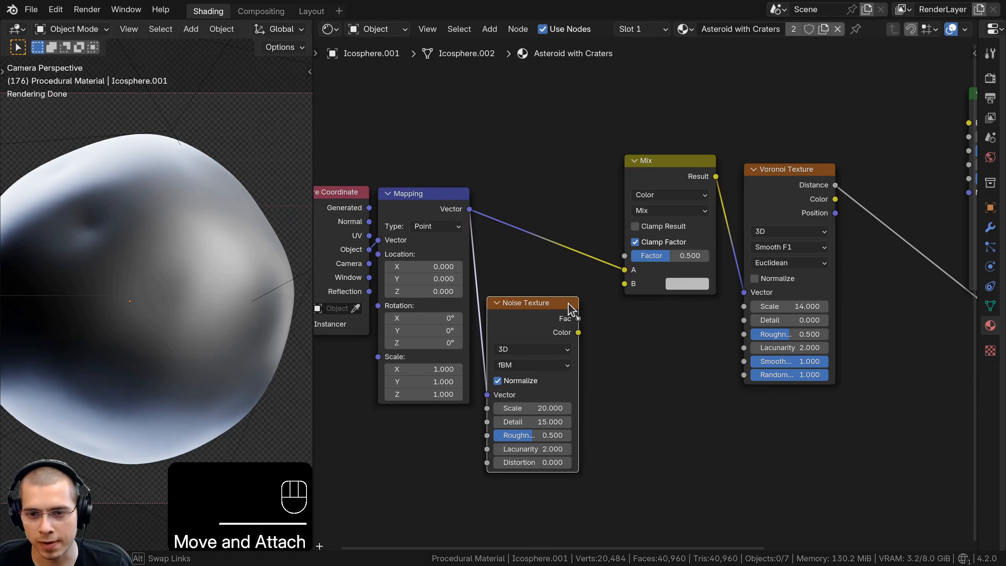
drag(618, 289, 624, 284)
drag(647, 160, 639, 161)
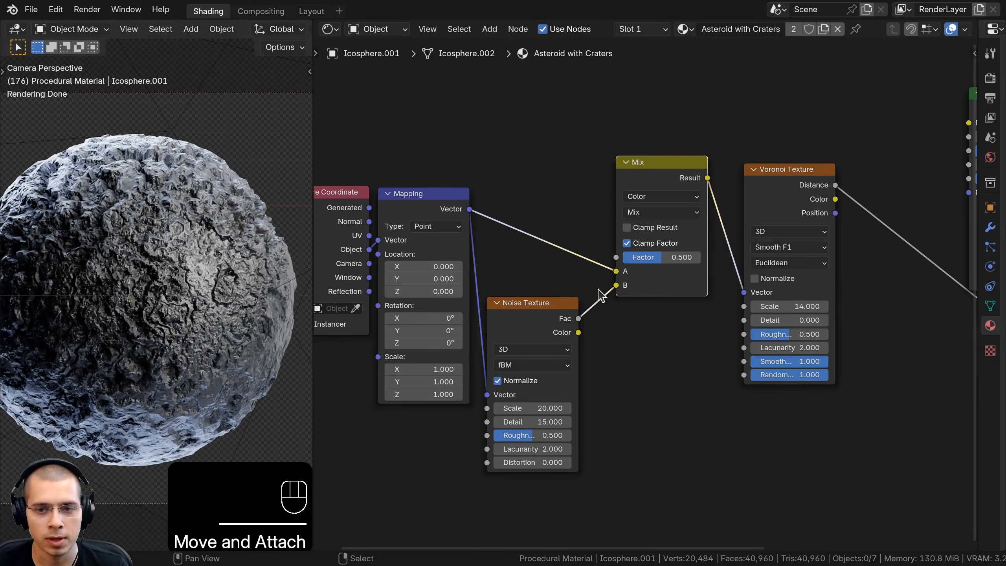
Move the Noise Texture closer to the Mix node and try Factor values of 0.628, 0 and 0.429
mouse_move(661, 257)
mouse_down()
mouse_move(623, 257)
mouse_move(651, 257)
mouse_up()
drag(535, 304, 547, 282)
drag(651, 257, 672, 257)
drag(543, 296, 544, 292)
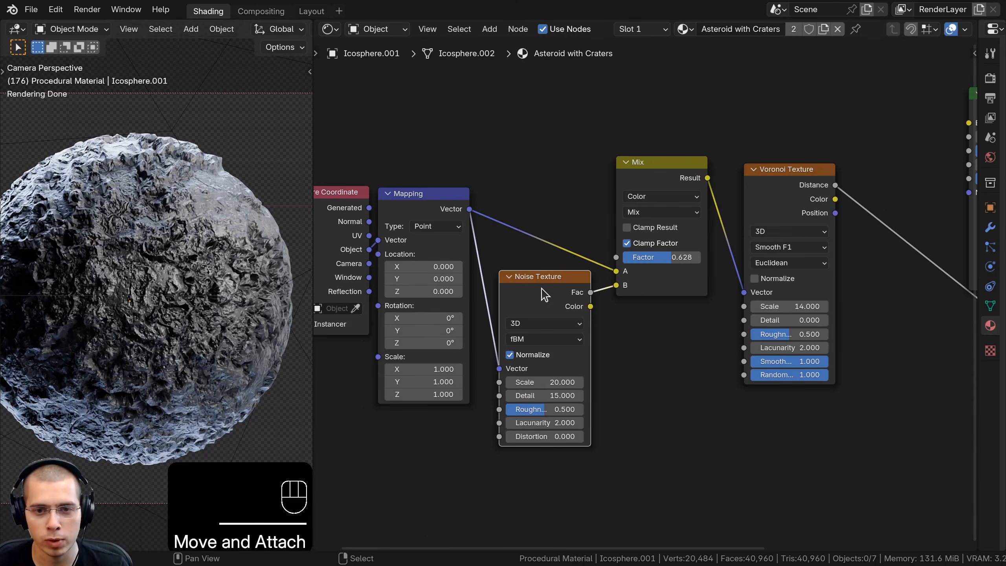
drag(677, 261, 616, 275)
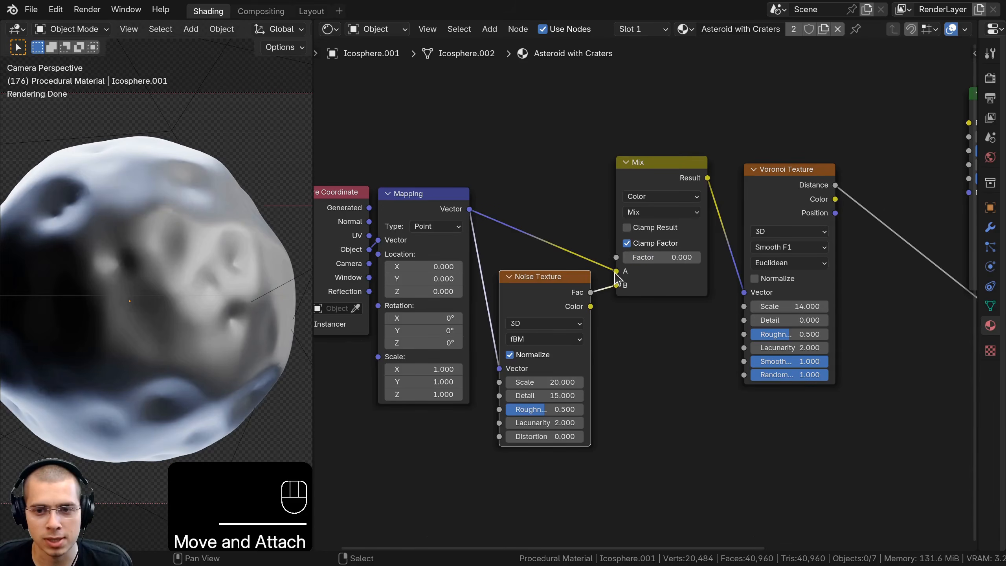
click(443, 193)
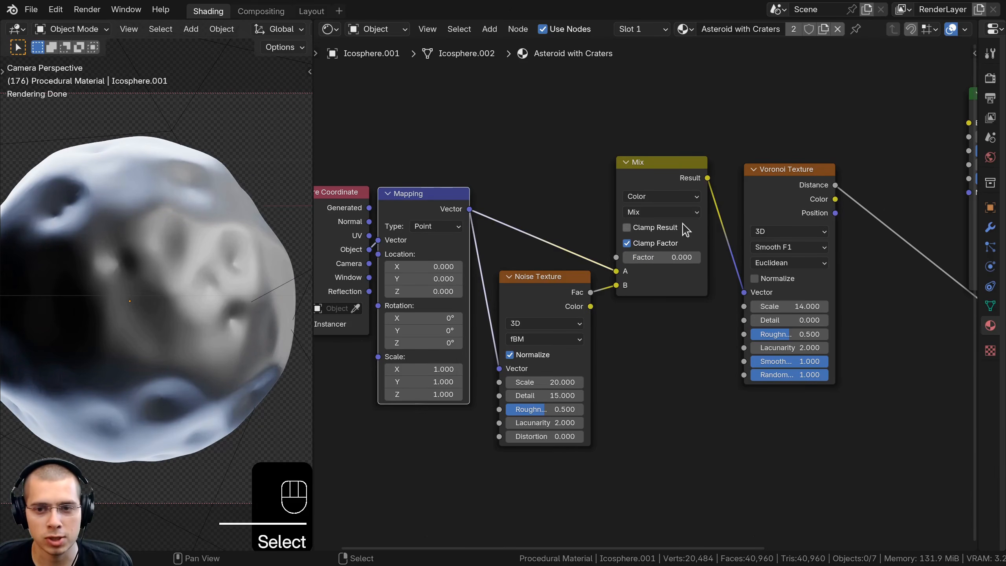
drag(650, 257, 685, 257)
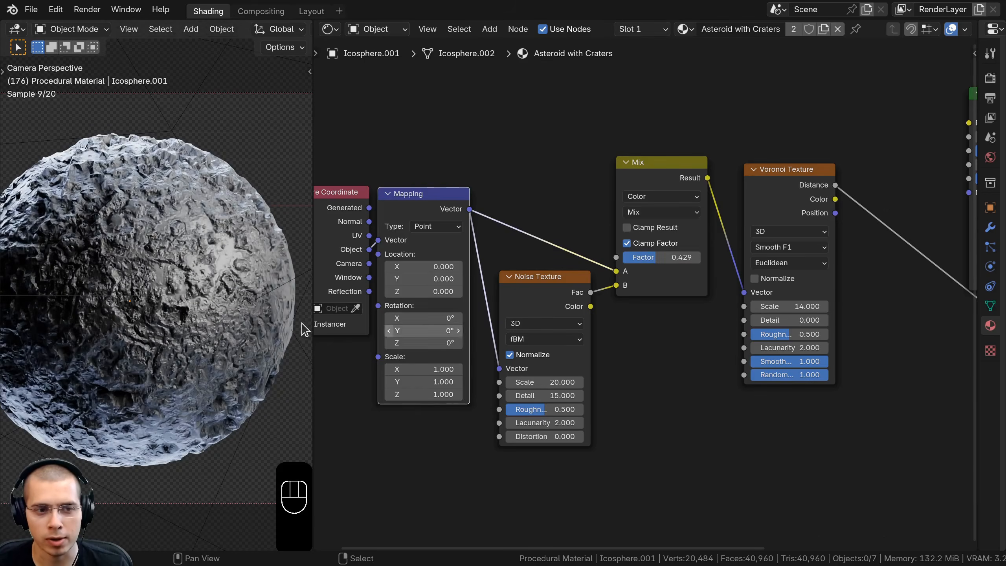
Switch the Mix node's blending mode to Linear Light, set its Factor to 0.013 and inspect the sphere's surface
click(662, 213)
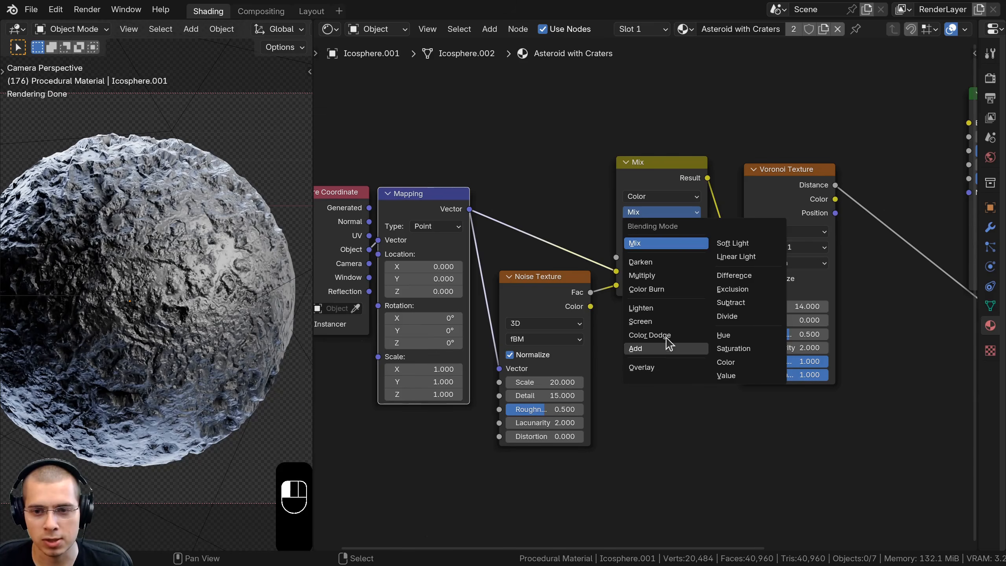
click(740, 256)
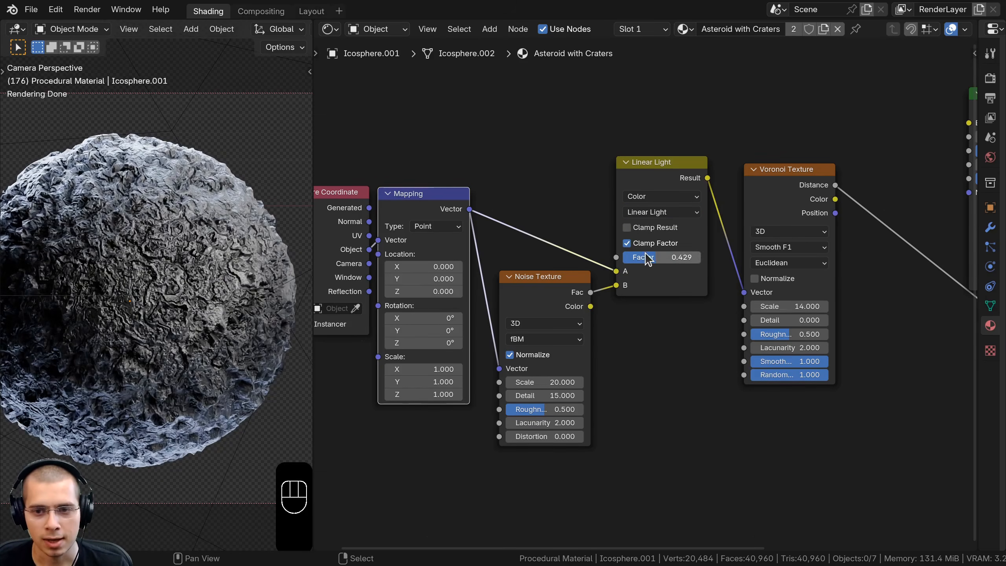
drag(638, 257, 609, 257)
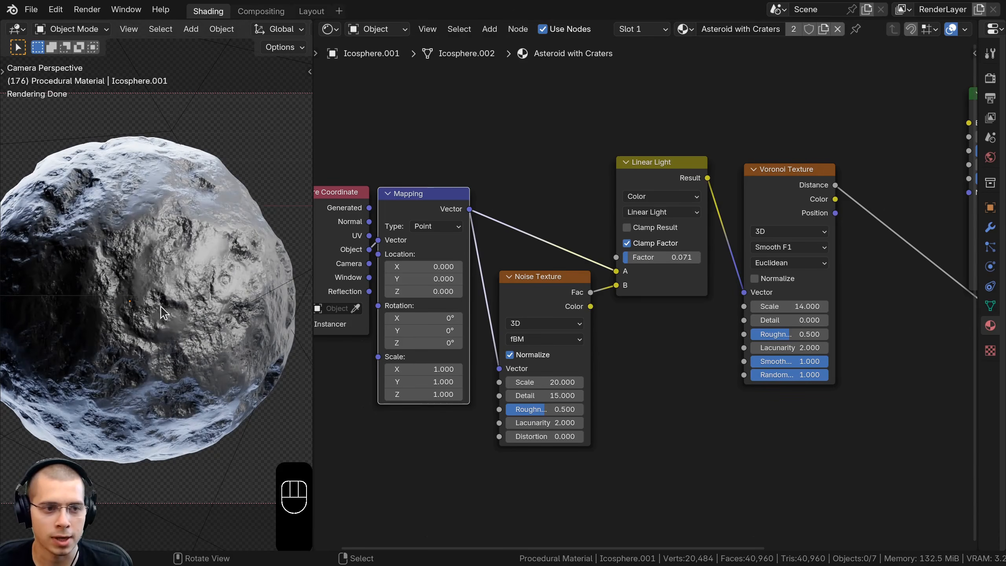
scroll(160, 307, down, 5)
scroll(115, 309, up, 5)
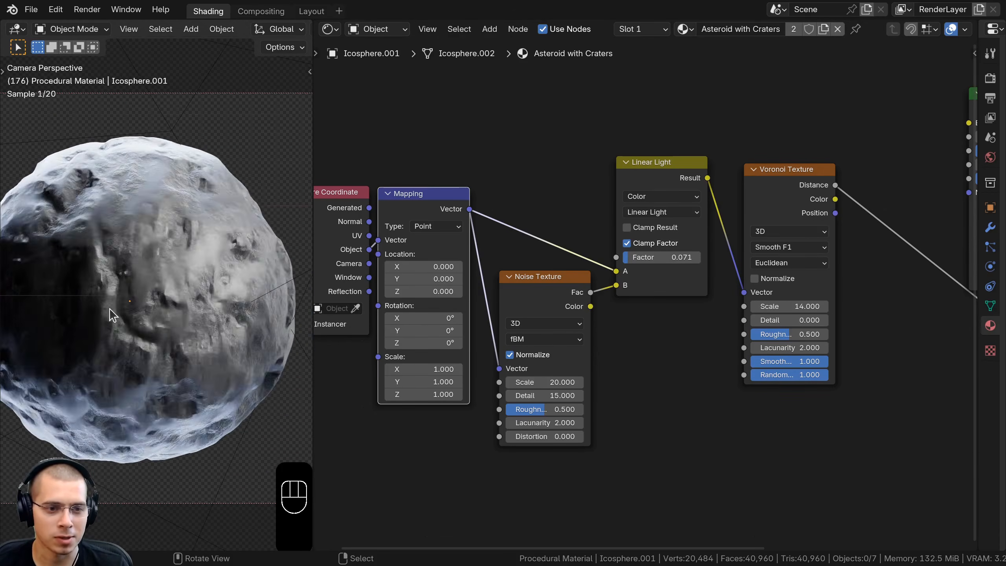
scroll(654, 293, up, 2)
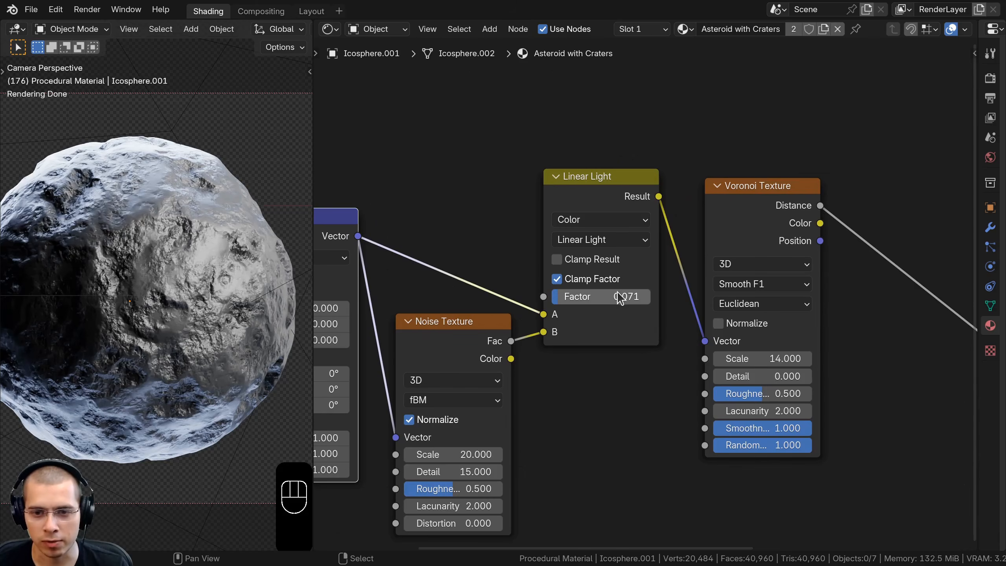
click(621, 298)
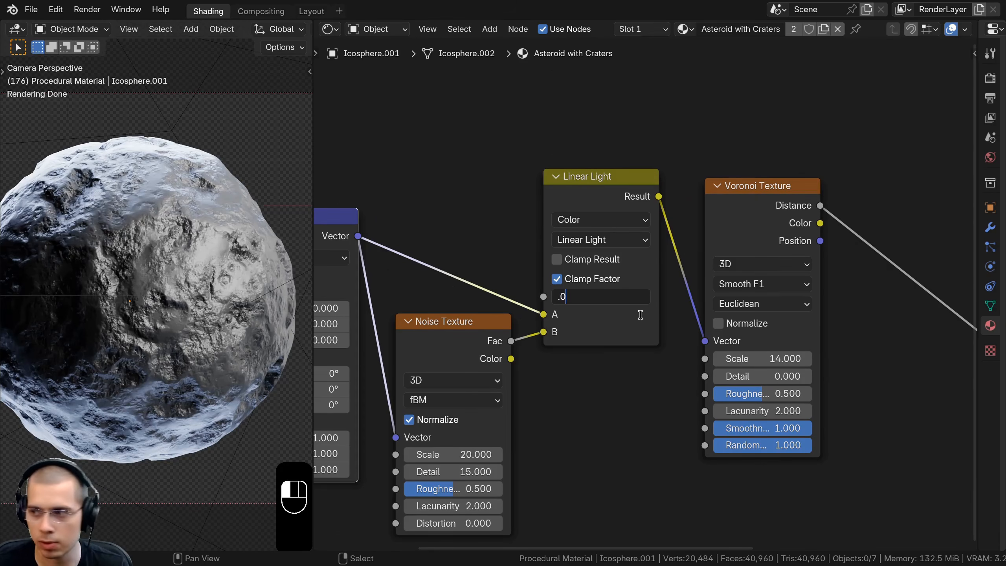
key(Return)
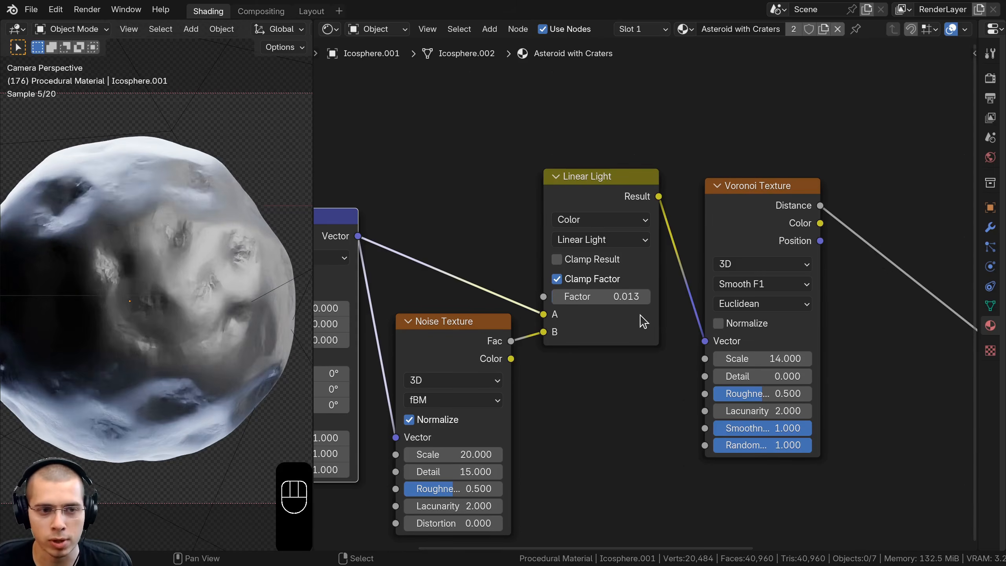
shift+middle_drag(159, 256, 143, 303)
scroll(144, 293, up, 2)
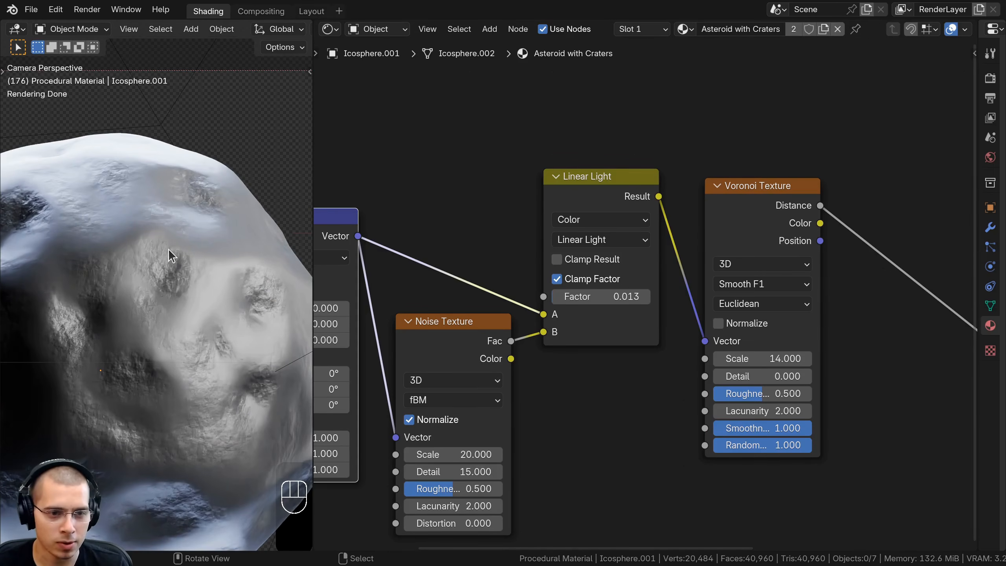
scroll(169, 299, down, 2)
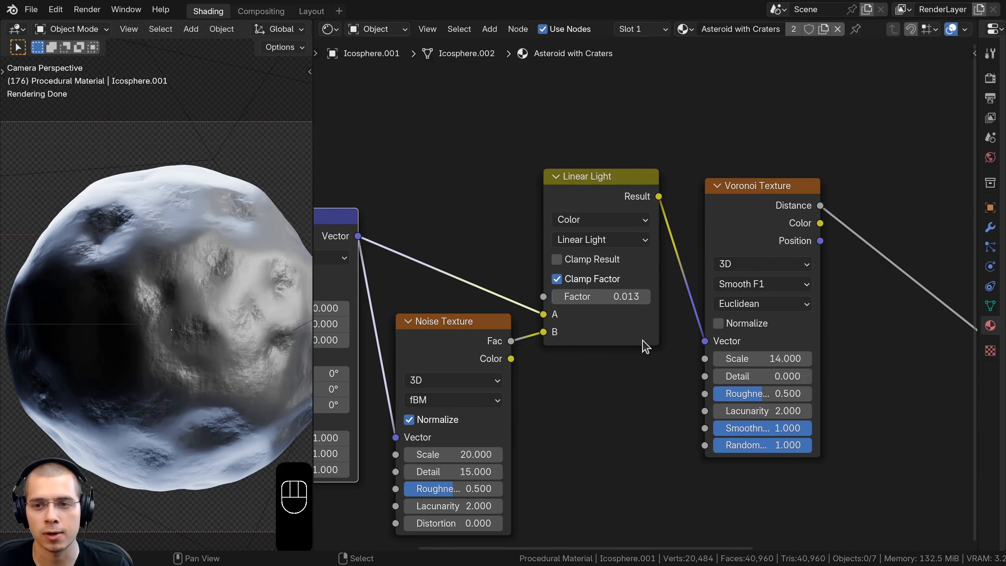
Insert a Color Ramp between the Voronoi Texture's Distance output and the Displacement node's Height input
scroll(645, 347, down, 3)
middle_drag(610, 198, 607, 198)
key(shift+a)
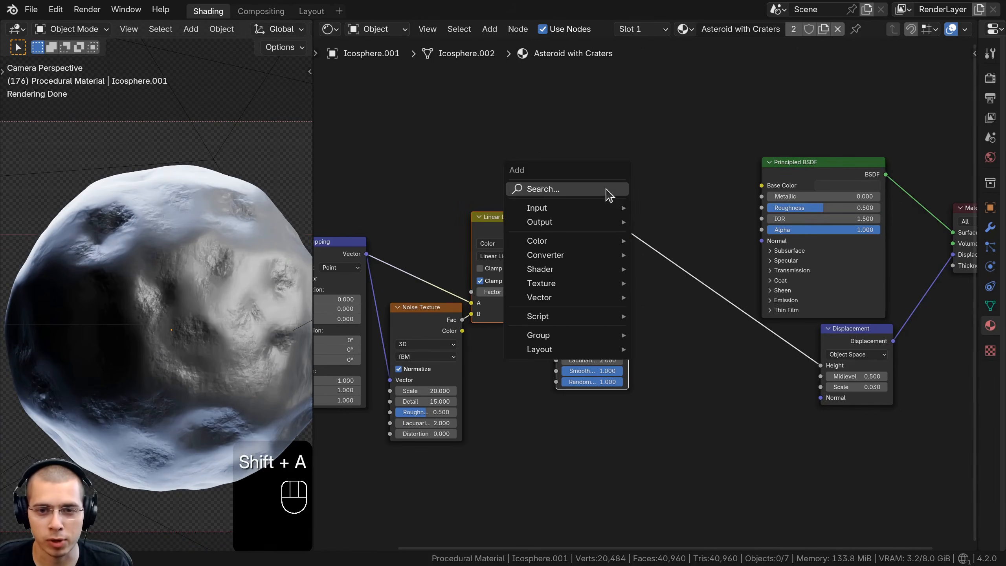
click(611, 192)
text(col)
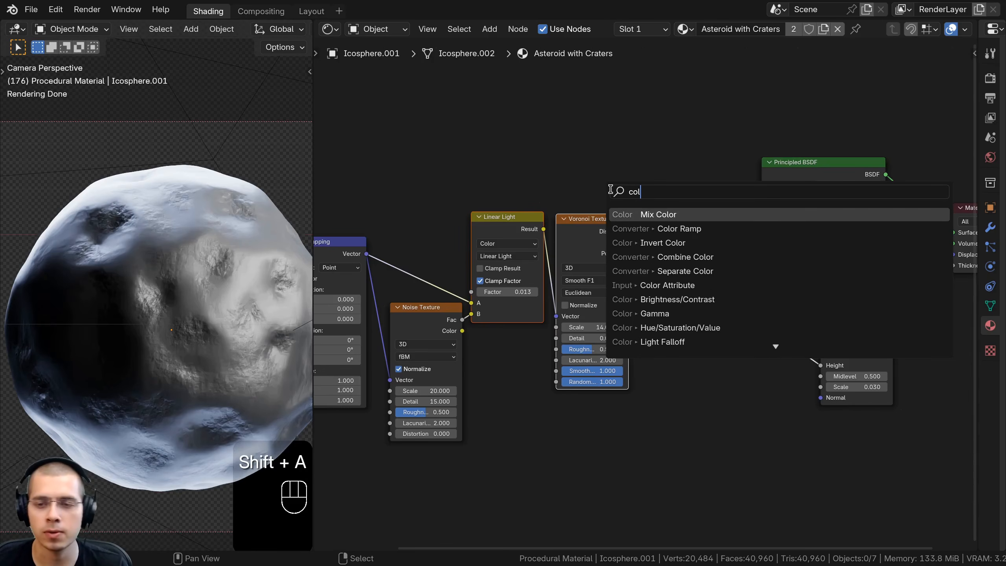
click(669, 229)
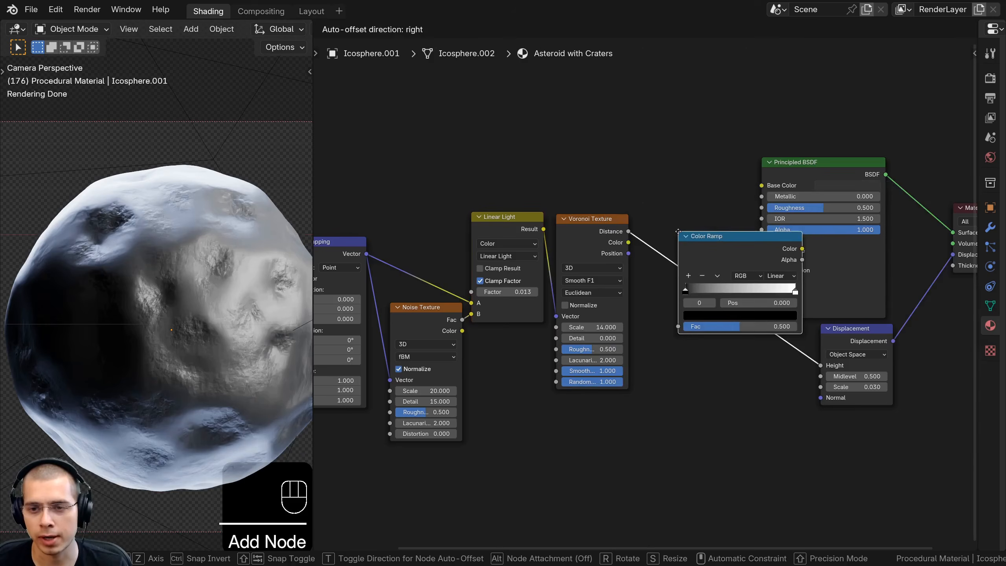
click(635, 222)
Move the Color Ramp and the texture nodes before it away from the Displacement node to make room
scroll(646, 180, down, 2)
drag(668, 176, 348, 363)
drag(665, 263, 643, 331)
scroll(635, 324, up, 1)
click(637, 329)
Move the Color Ramp's black stop to position 0.203 and bring the white stop in close to it
middle_drag(616, 299, 533, 277)
scroll(529, 310, up, 5)
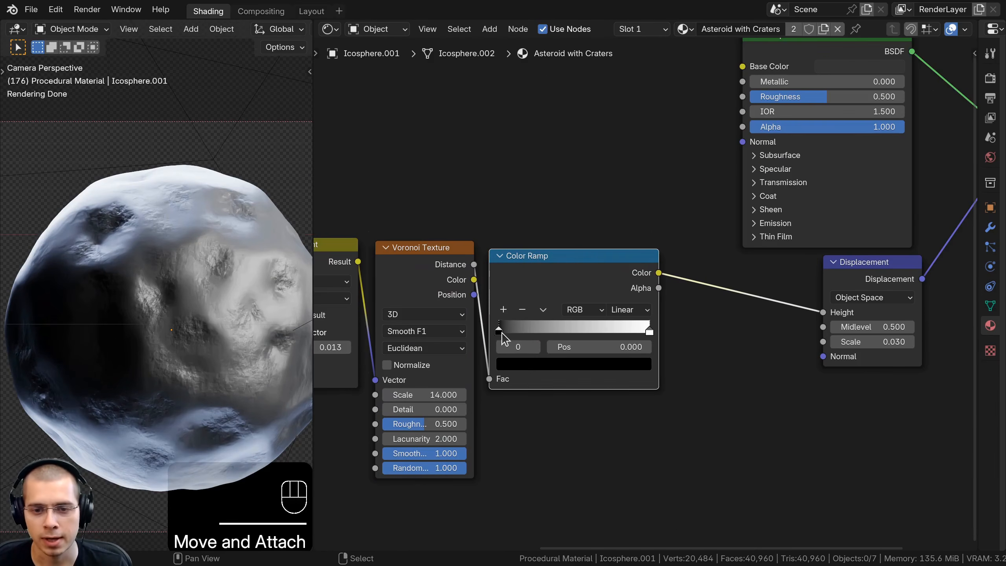
drag(500, 332, 528, 333)
drag(649, 331, 540, 337)
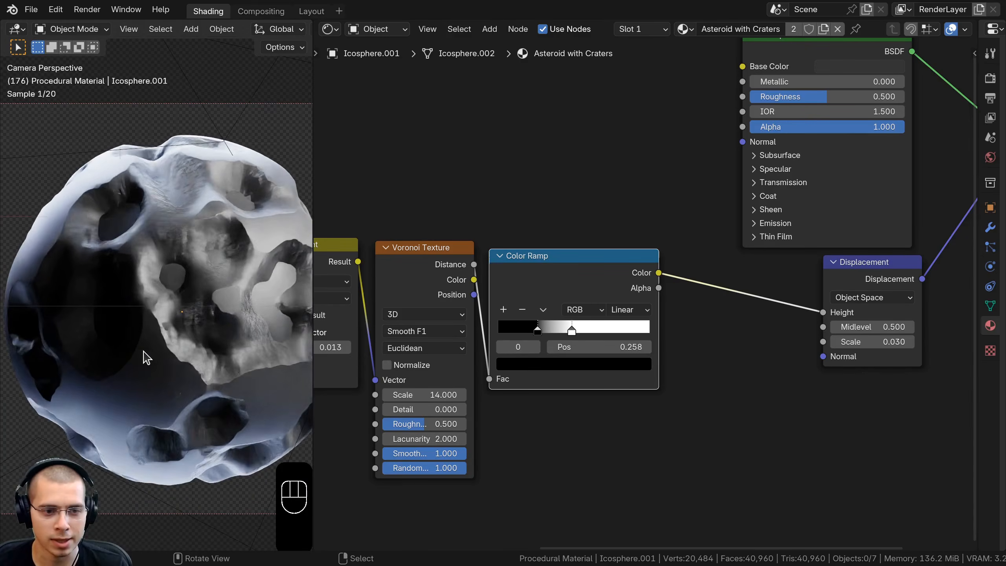
scroll(525, 346, up, 2)
scroll(548, 328, up, 1)
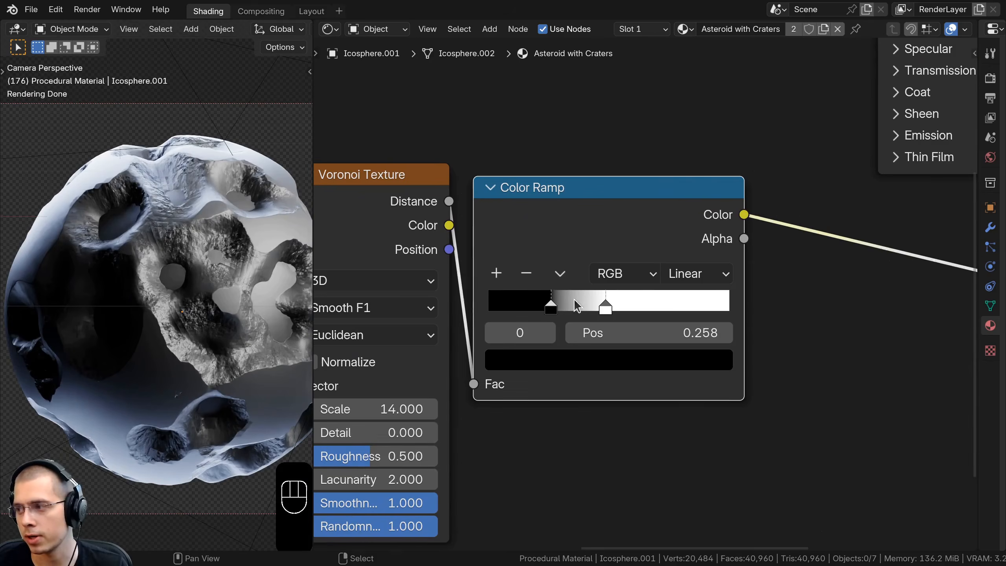
drag(543, 310, 532, 311)
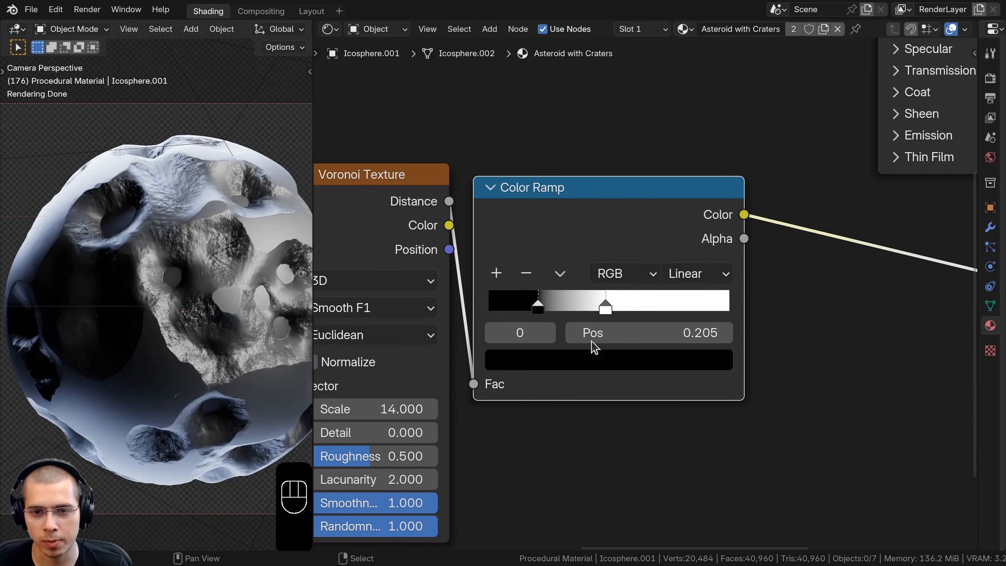
drag(606, 302, 589, 301)
click(538, 307)
Examine the shape and edges of the displaced craters on the sphere up close
shift+middle_drag(207, 328, 183, 347)
scroll(222, 255, up, 2)
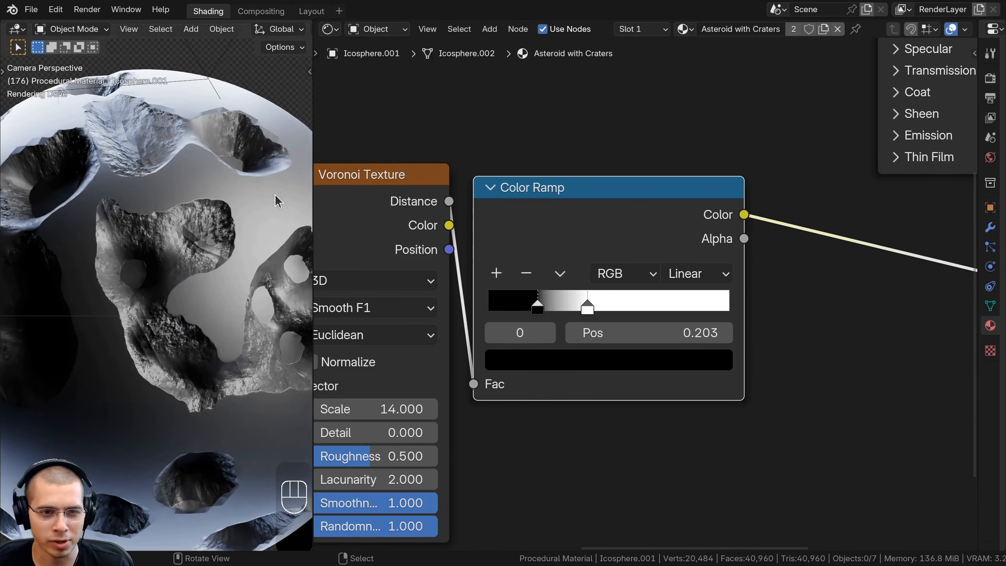
shift+middle_drag(249, 226, 172, 172)
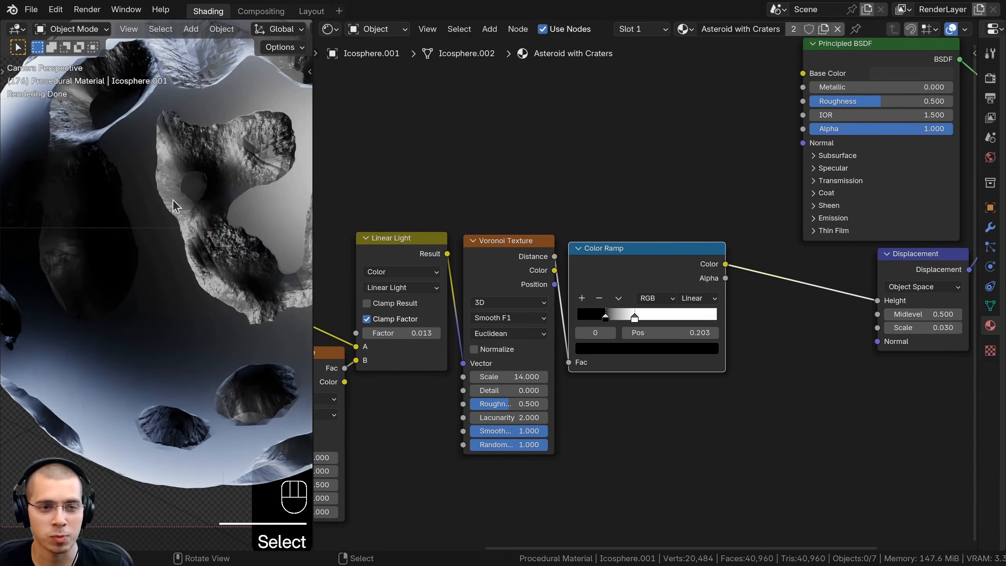
scroll(163, 214, down, 2)
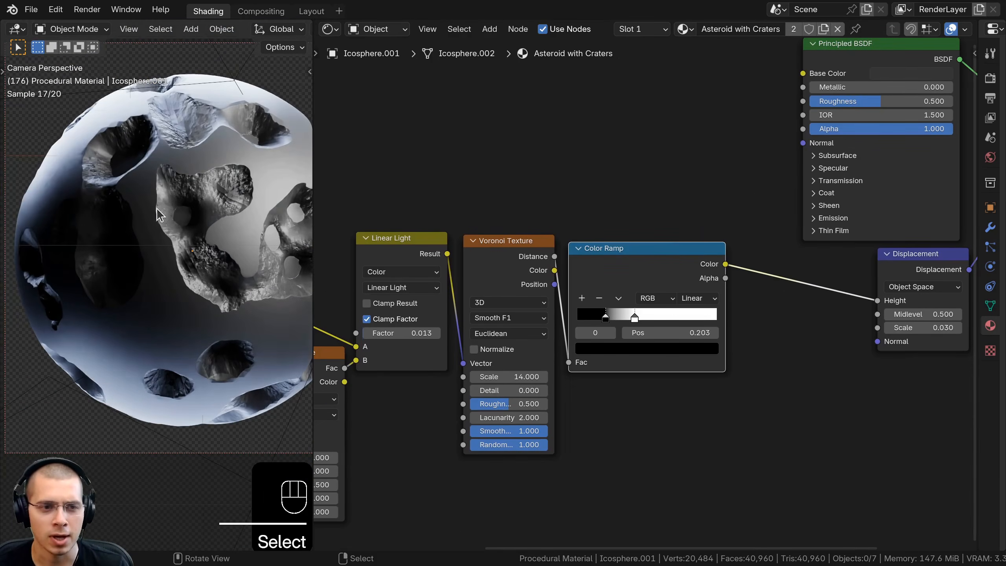
scroll(162, 201, up, 1)
middle_drag(167, 240, 211, 175)
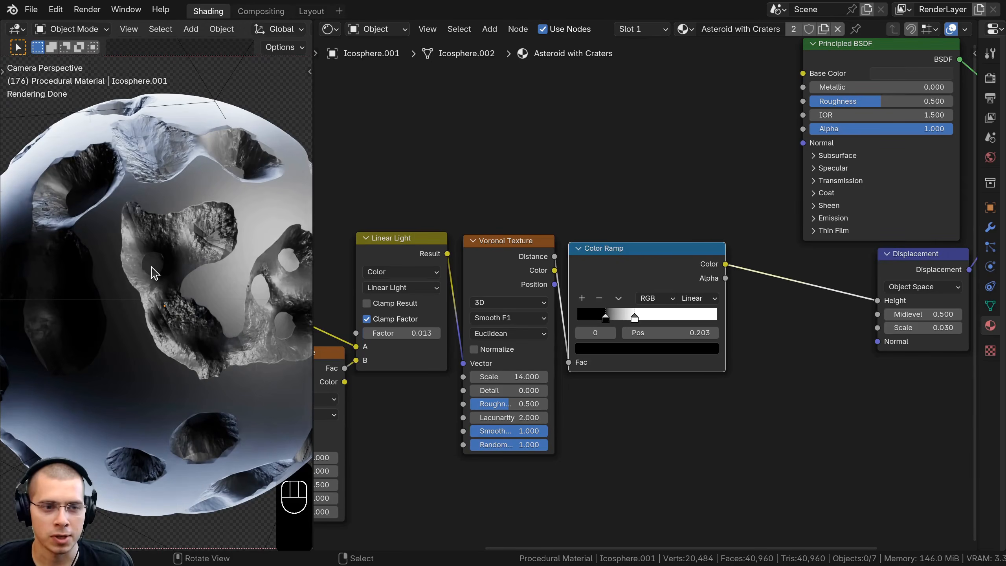
shift+middle_drag(191, 366, 186, 329)
middle_drag(198, 214, 253, 236)
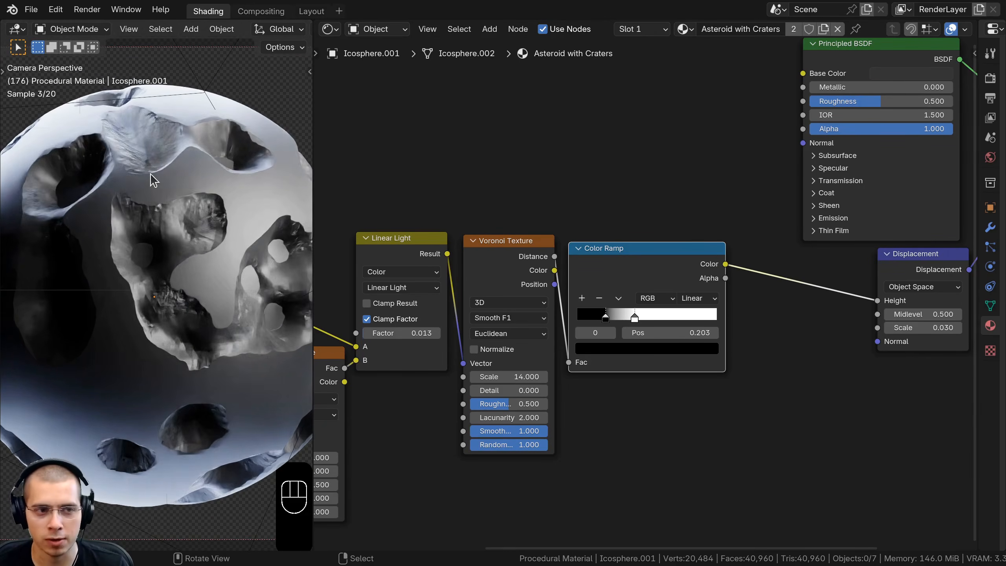
Insert a Hue/Saturation/Value node between the Voronoi Texture's Distance output and the Color Ramp's Fac input, keeping its Value at 1.000
drag(621, 279, 619, 282)
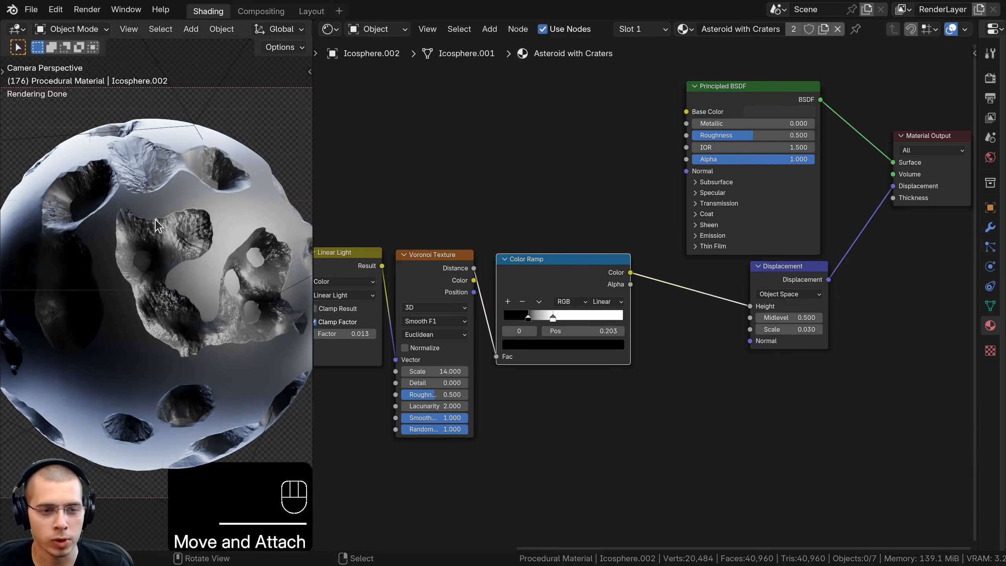
key(shift+a)
click(550, 197)
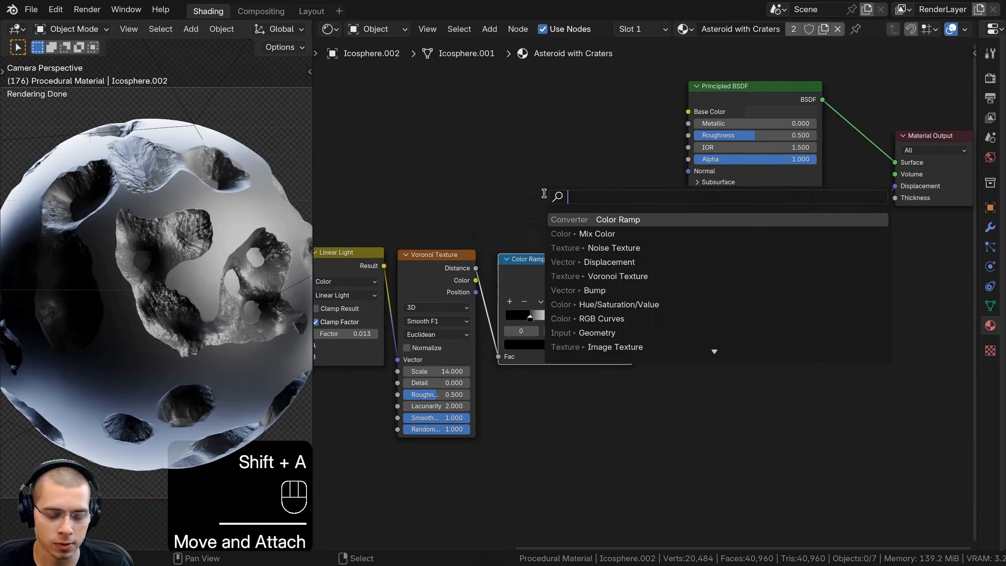
text(hu)
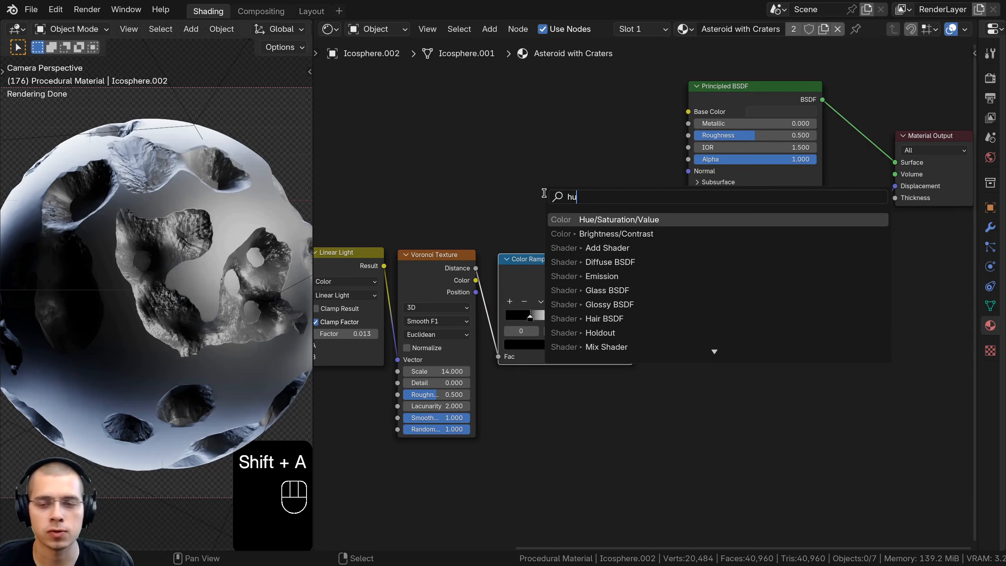
click(603, 221)
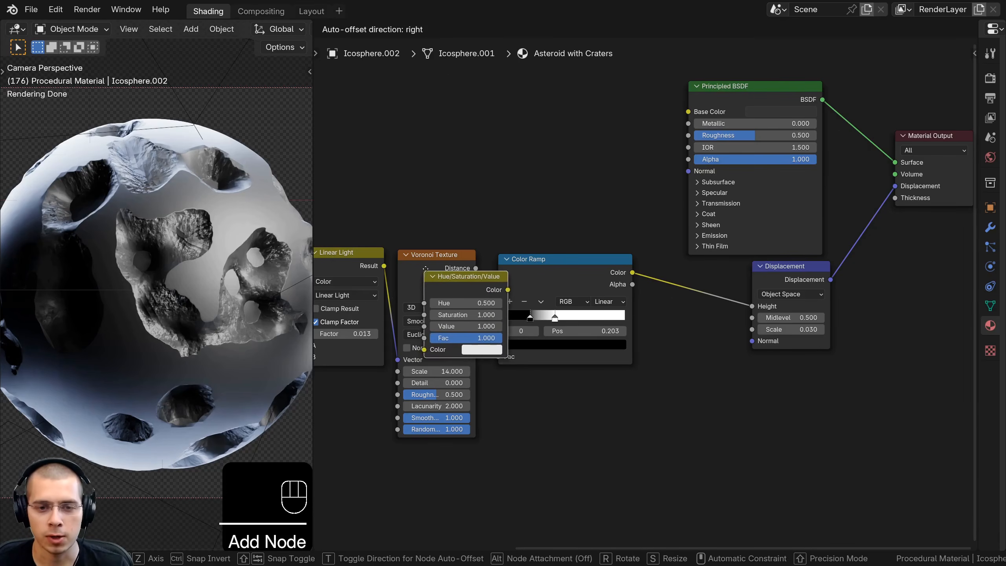
click(482, 258)
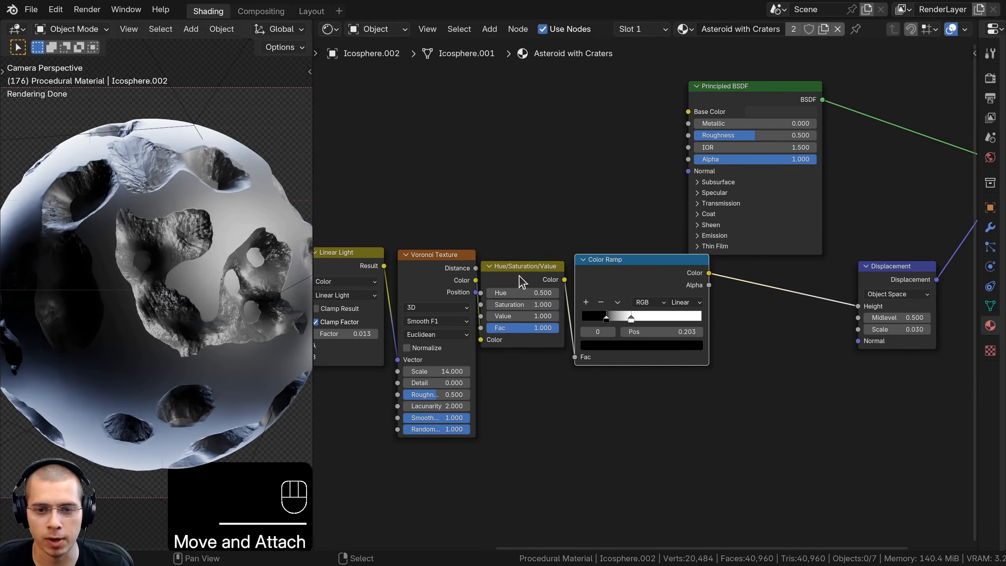
scroll(477, 319, up, 2)
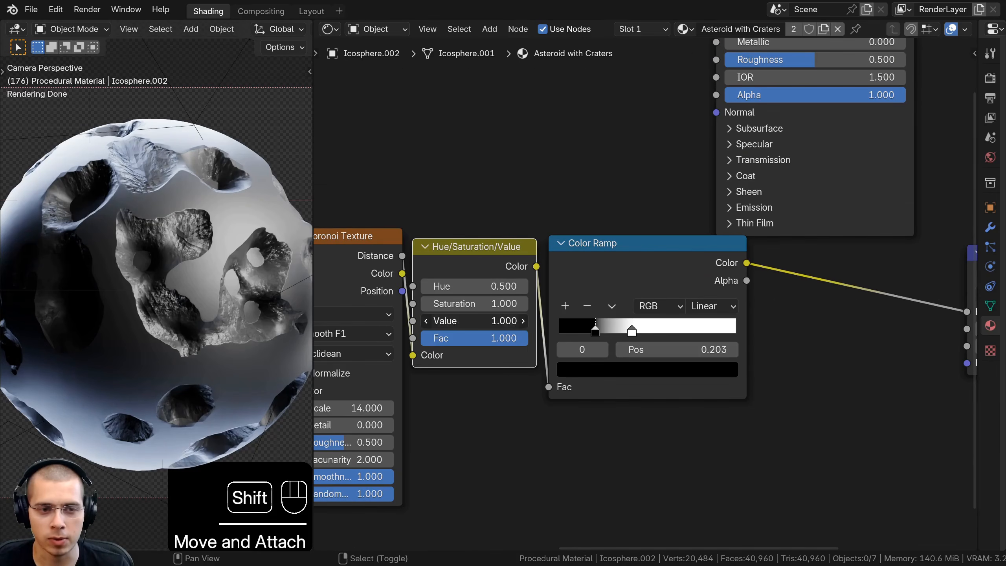
mouse_move(478, 320)
shift+mouse_down()
mouse_move(519, 321)
mouse_move(432, 321)
mouse_move(723, 320)
mouse_move(481, 321)
shift+mouse_up()
drag(507, 255, 509, 253)
scroll(651, 258, down, 3)
middle_drag(651, 258, 594, 250)
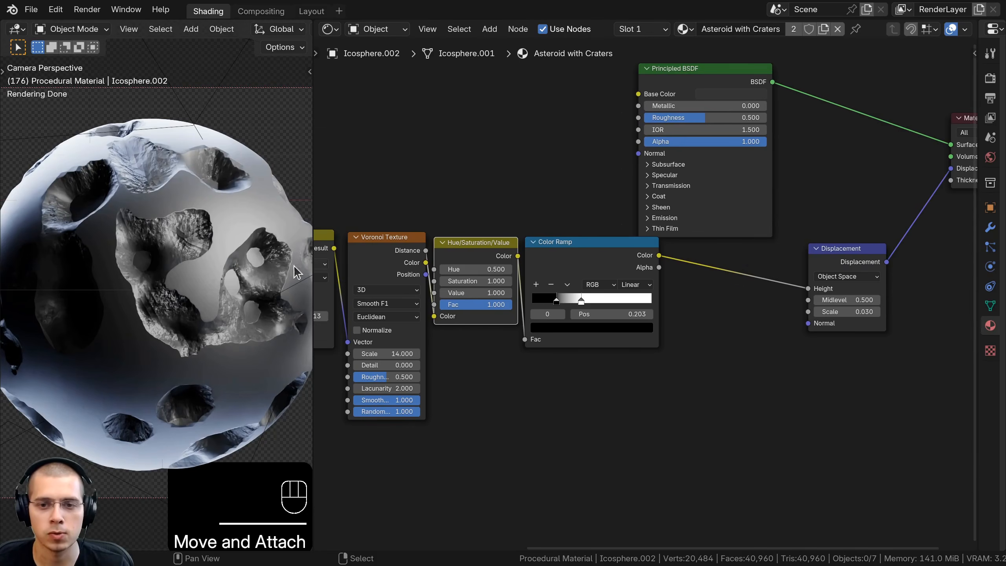
Move the Principled BSDF out of the way and insert an RGB Curves node between the Color Ramp and the Displacement node
scroll(156, 223, up, 5)
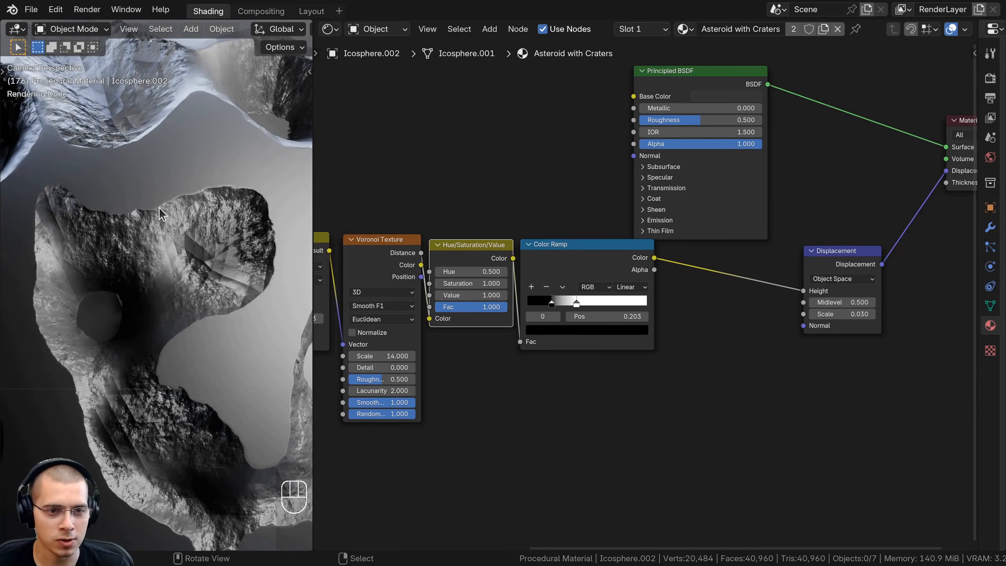
scroll(603, 217, down, 2)
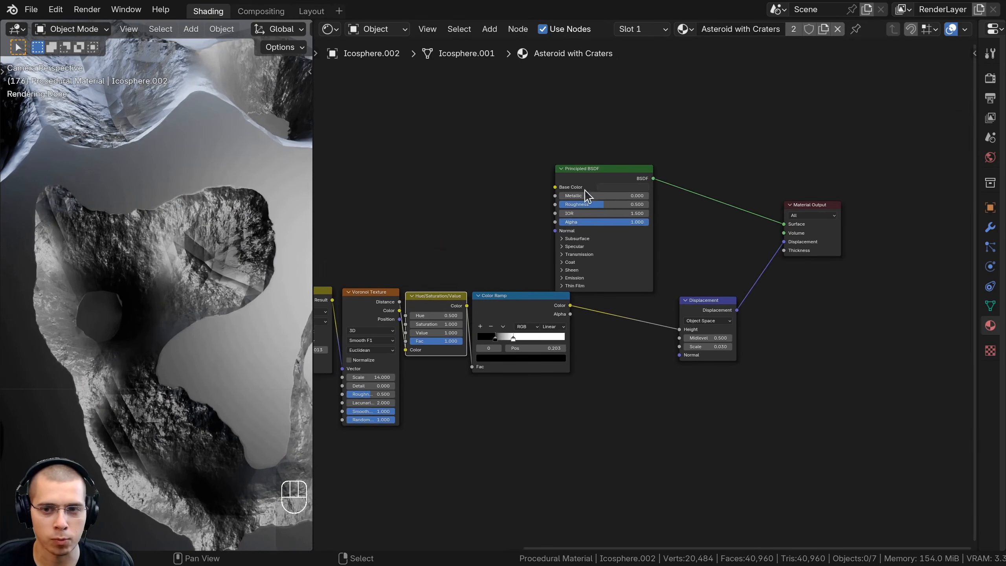
drag(585, 189, 626, 160)
key(shift+a)
text(rgb)
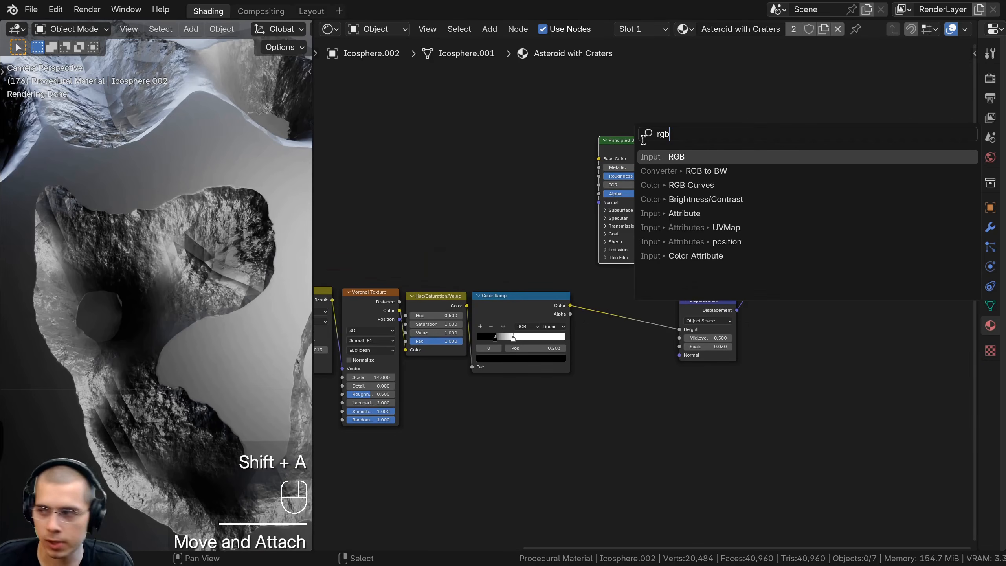
key(Down)
key(Down)
key(Return)
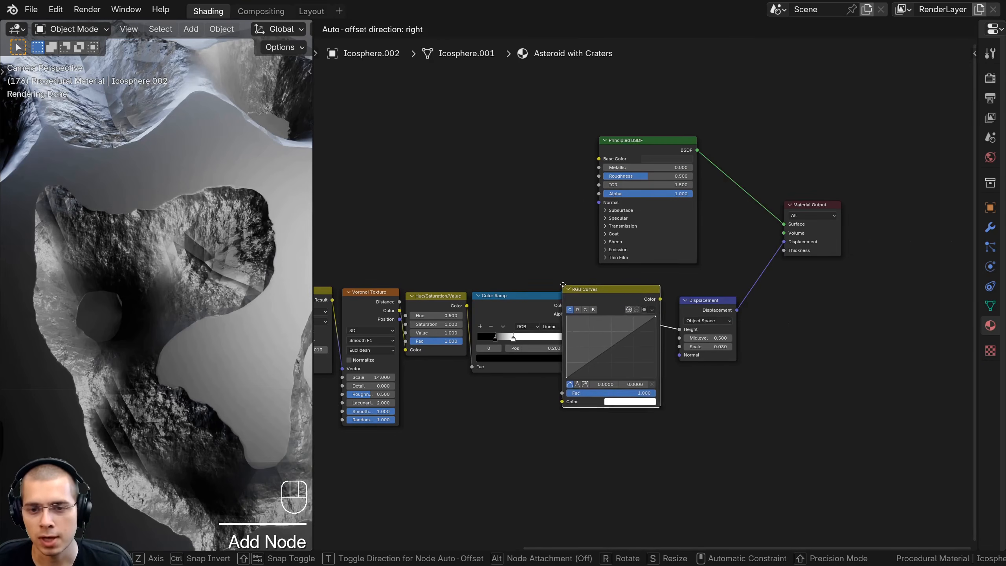
click(634, 345)
Add a control point to the RGB Curves node and bend the curve upward, placing the point at 0.2801, 0.7152
scroll(664, 367, up, 3)
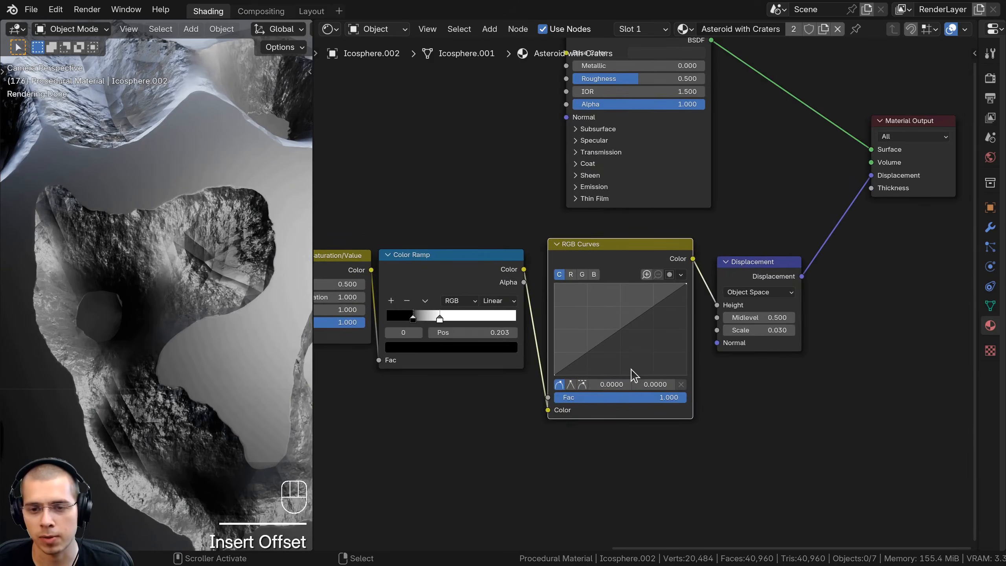
click(621, 329)
scroll(622, 345, up, 1)
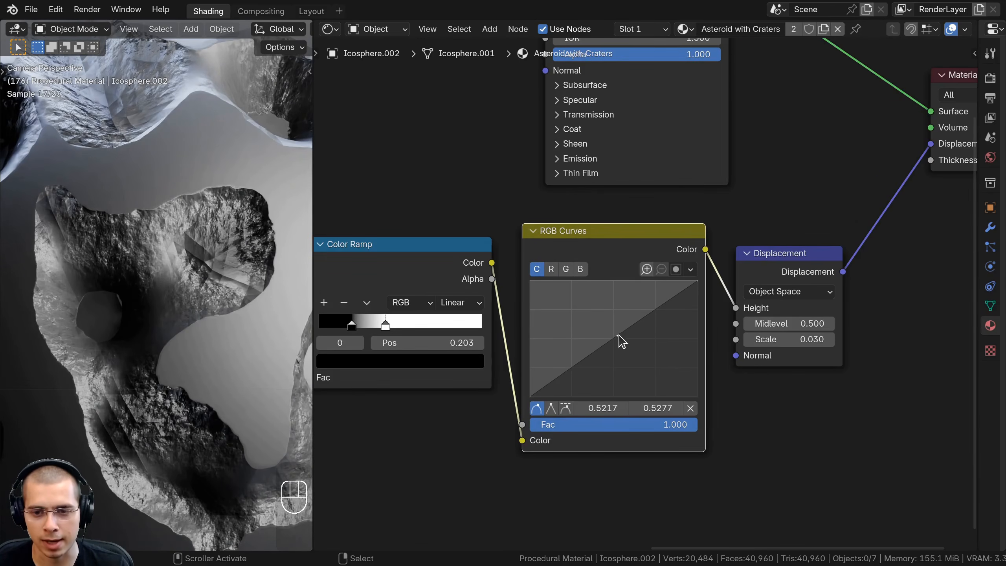
drag(622, 333, 581, 311)
scroll(129, 266, down, 2)
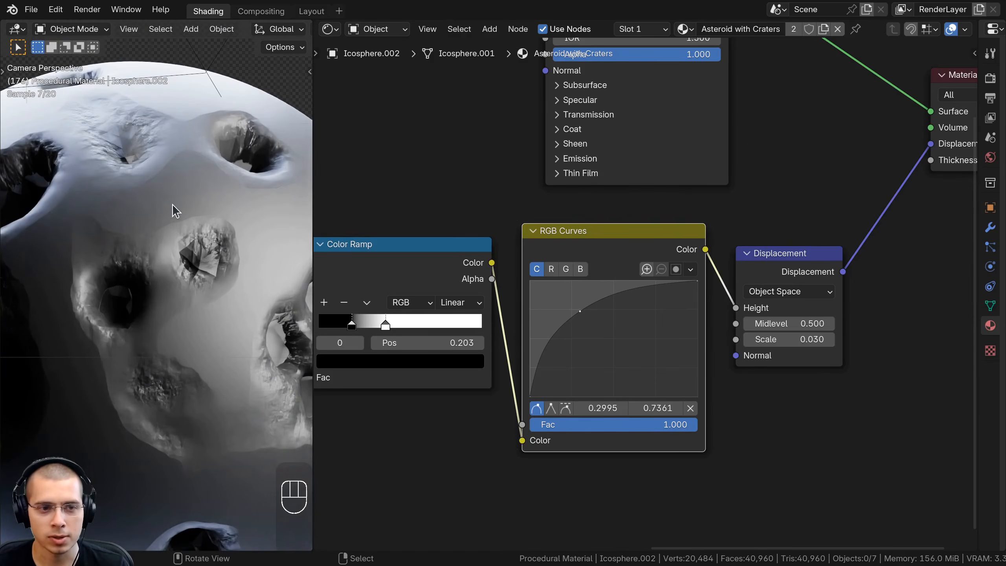
shift+middle_drag(170, 216, 159, 182)
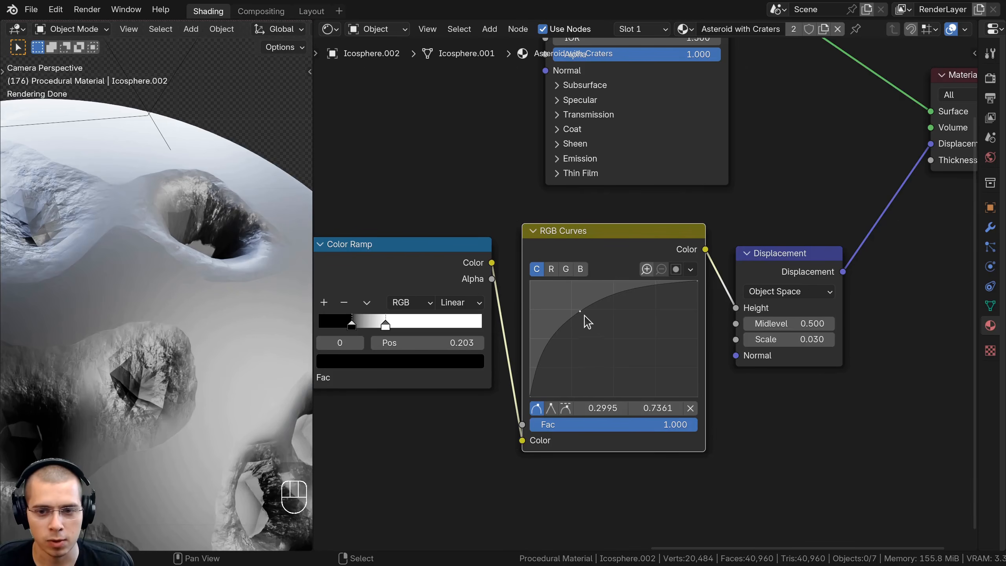
mouse_move(585, 317)
mouse_down()
mouse_move(622, 343)
mouse_move(601, 319)
mouse_move(569, 319)
mouse_move(577, 316)
mouse_up()
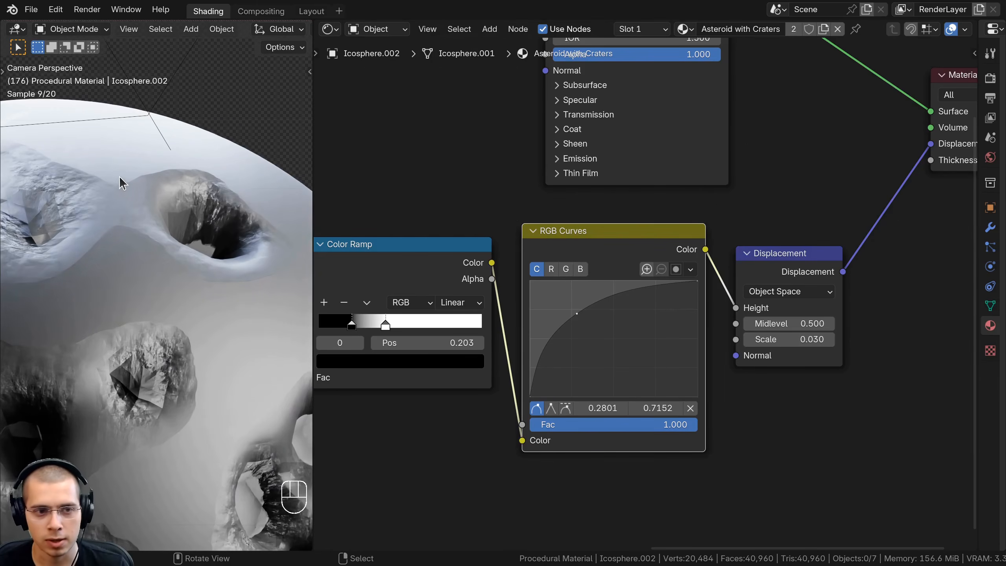
Check the craters on the sphere and spread the Principled BSDF and Displacement nodes away from the texture chain to make room
scroll(188, 229, down, 5)
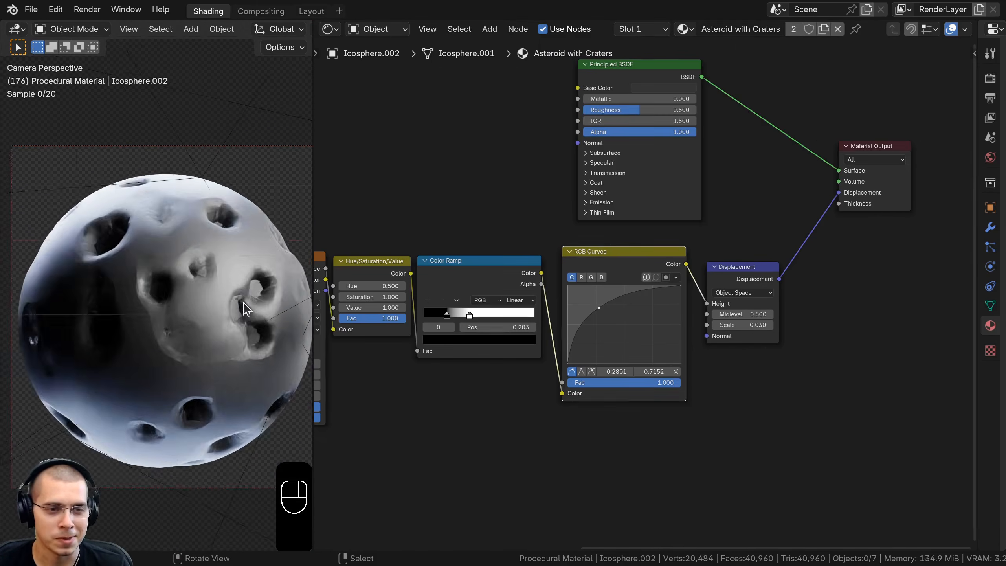
scroll(104, 317, up, 3)
shift+middle_drag(104, 318, 205, 239)
scroll(507, 196, down, 3)
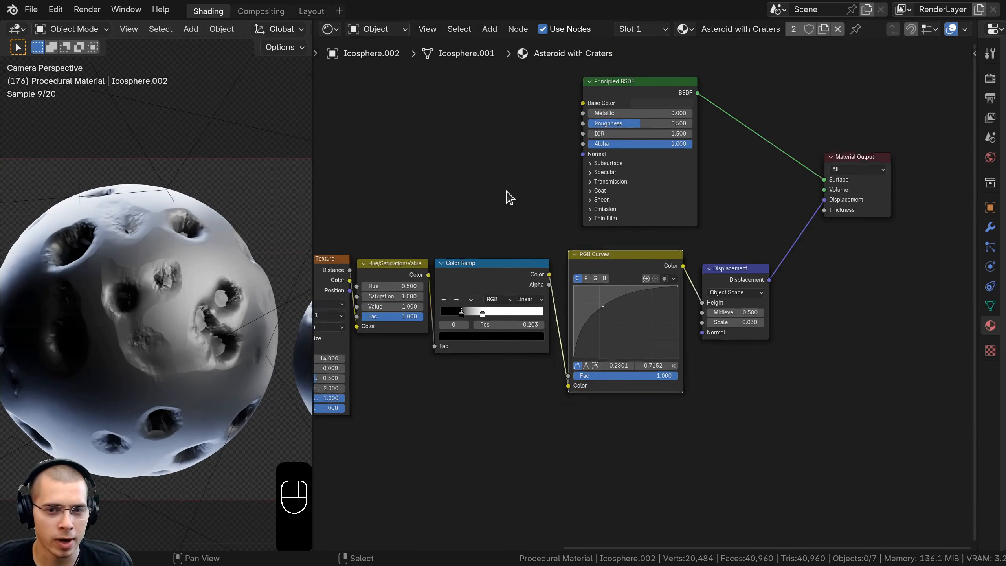
middle_drag(581, 242, 625, 288)
scroll(624, 288, down, 1)
drag(670, 168, 732, 120)
drag(646, 303, 639, 307)
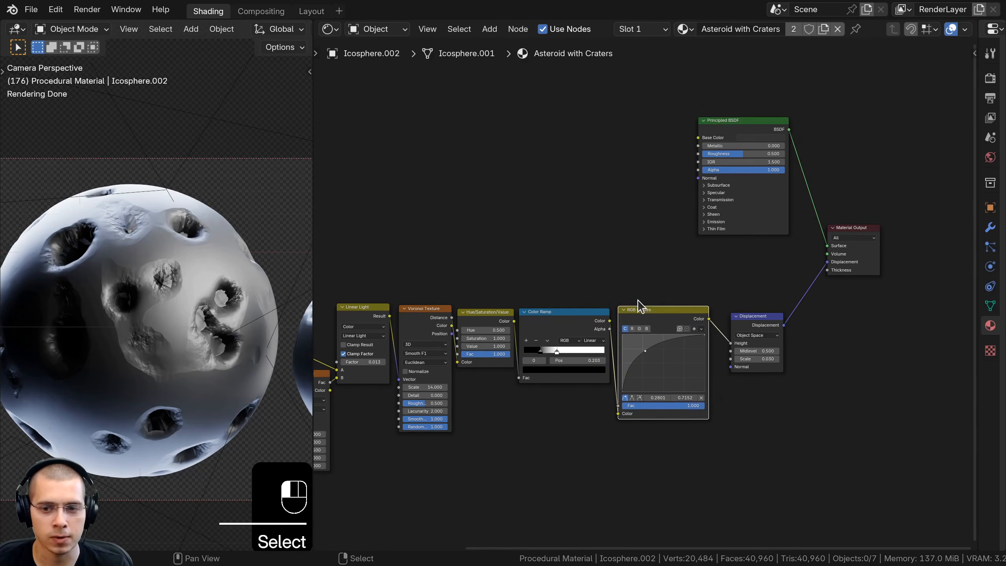
drag(761, 324, 777, 317)
shift+middle_drag(148, 177, 157, 181)
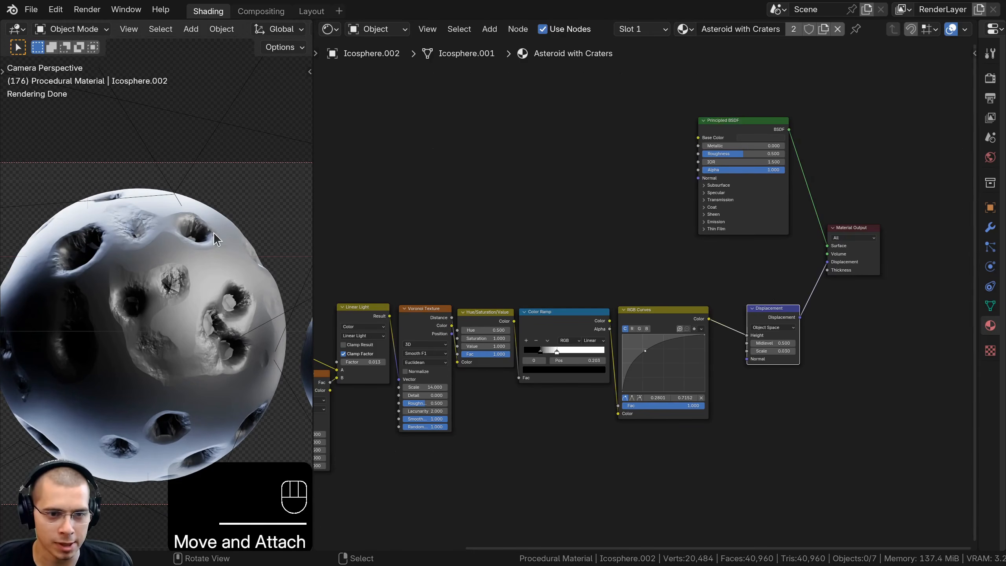
Add a second Voronoi Texture above the existing chain and feed it from the Mapping node's Vector output
middle_drag(481, 222, 516, 218)
key(shift+a)
click(499, 171)
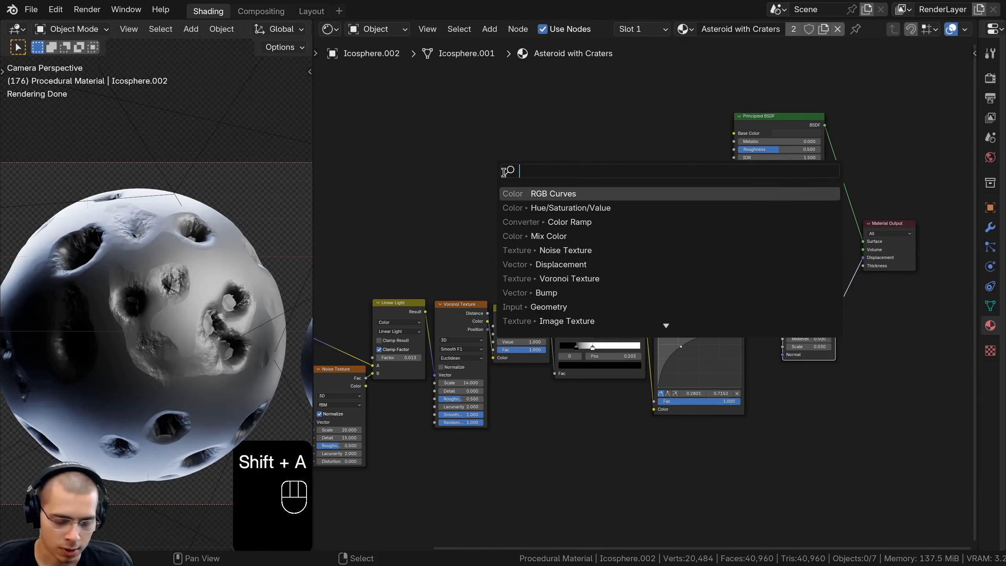
text(vor)
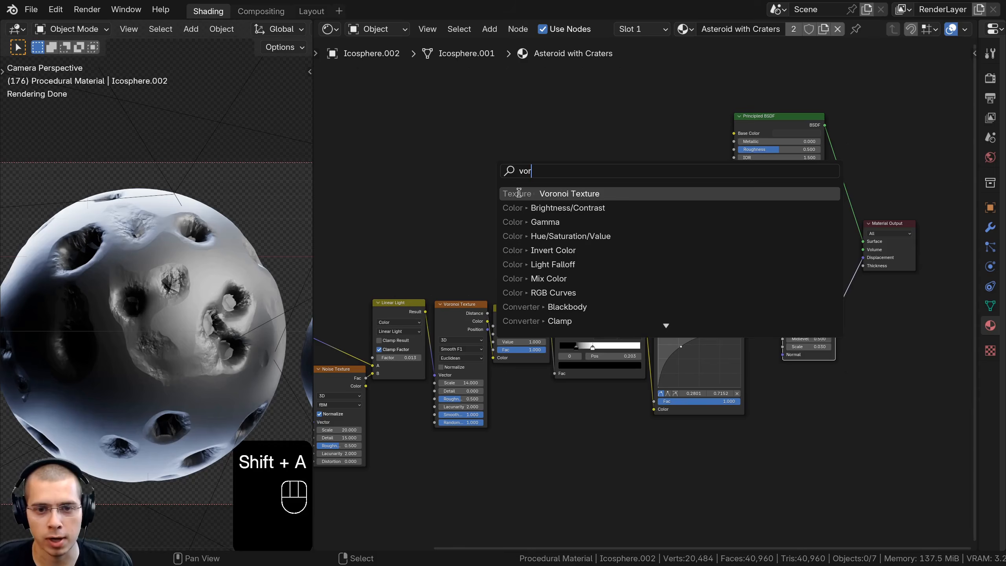
click(519, 193)
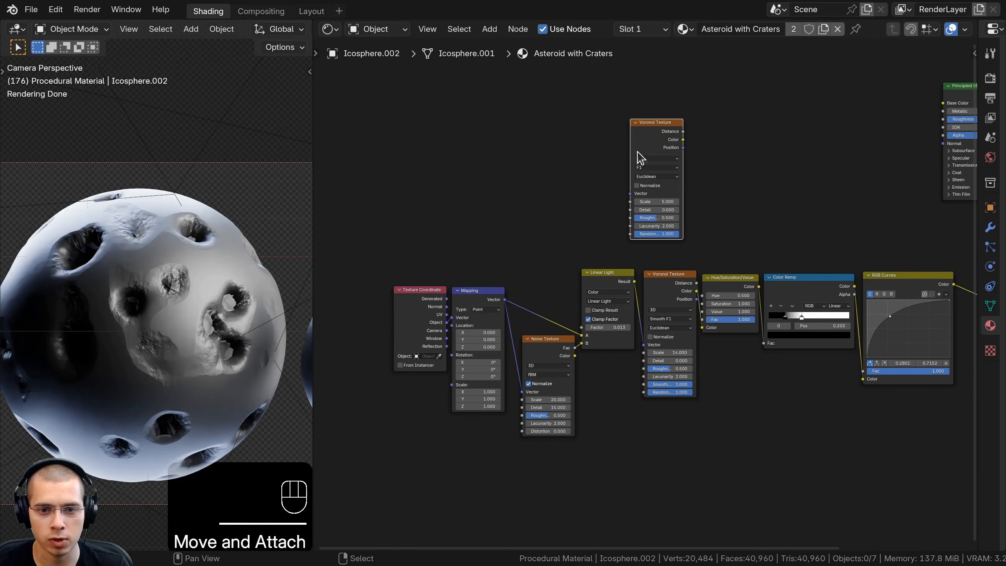
drag(506, 302, 632, 193)
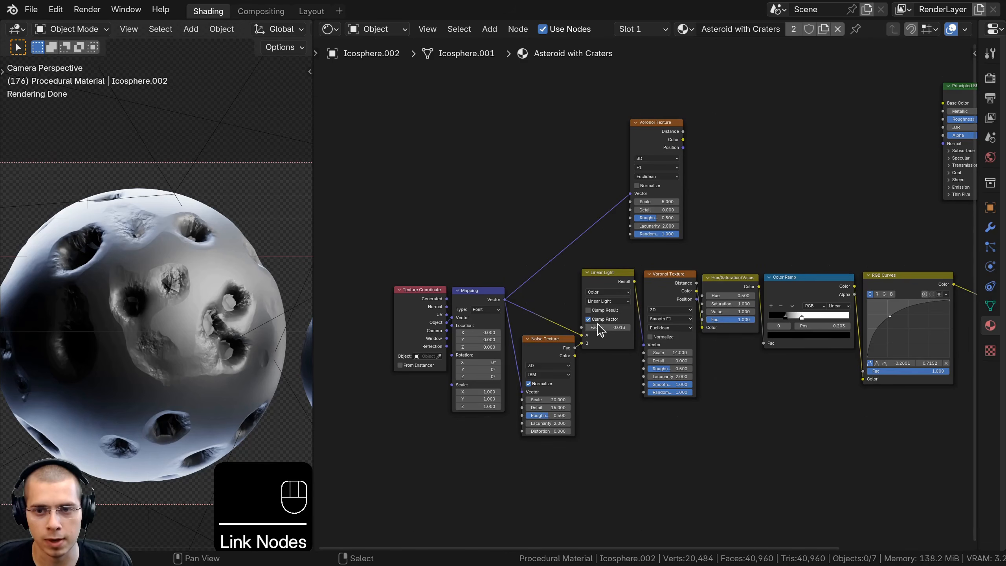
Preview the new Voronoi Texture's Distance output directly on the sphere's surface
click(395, 289)
key(g)
click(431, 282)
middle_drag(578, 267, 465, 342)
scroll(465, 341, up, 3)
ctrl+shift+click(537, 163)
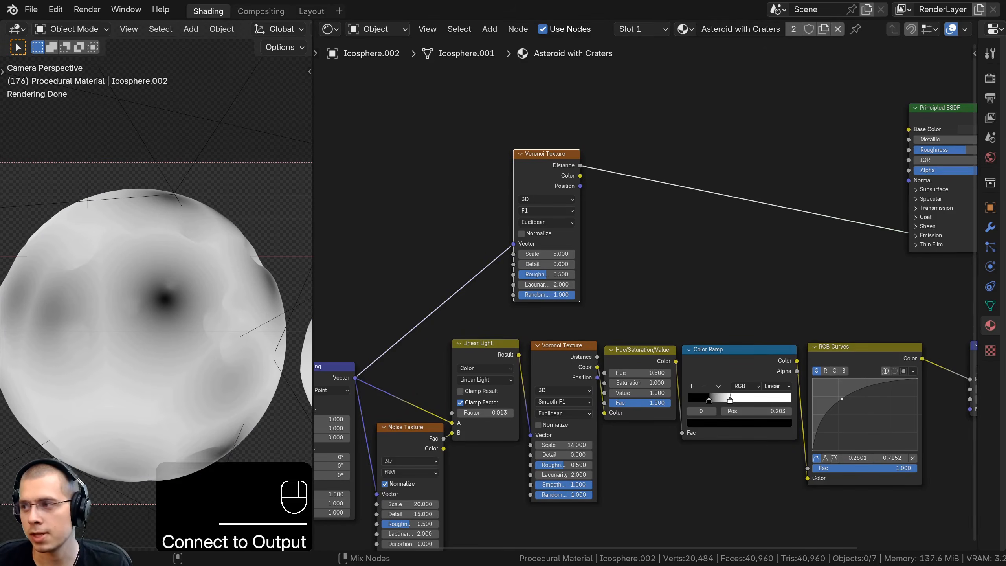
Set the new Voronoi Texture's Scale to 8.7 and its Detail to 8
scroll(514, 230, up, 2)
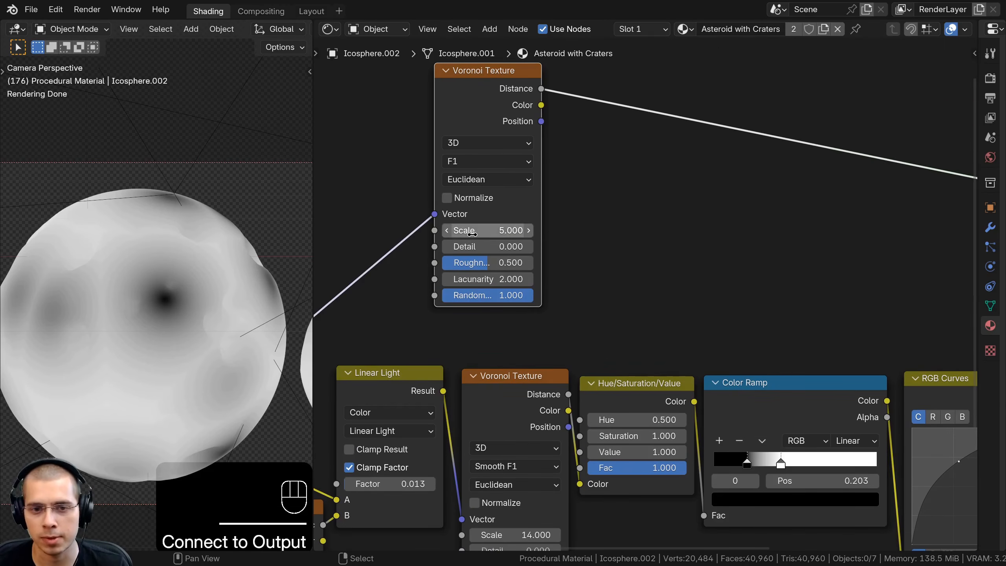
click(473, 234)
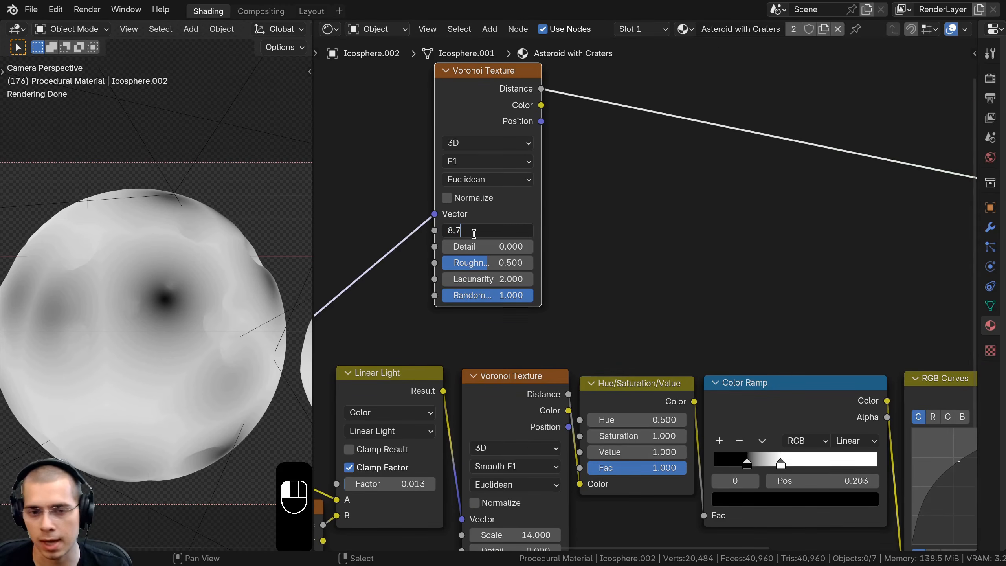
key(Return)
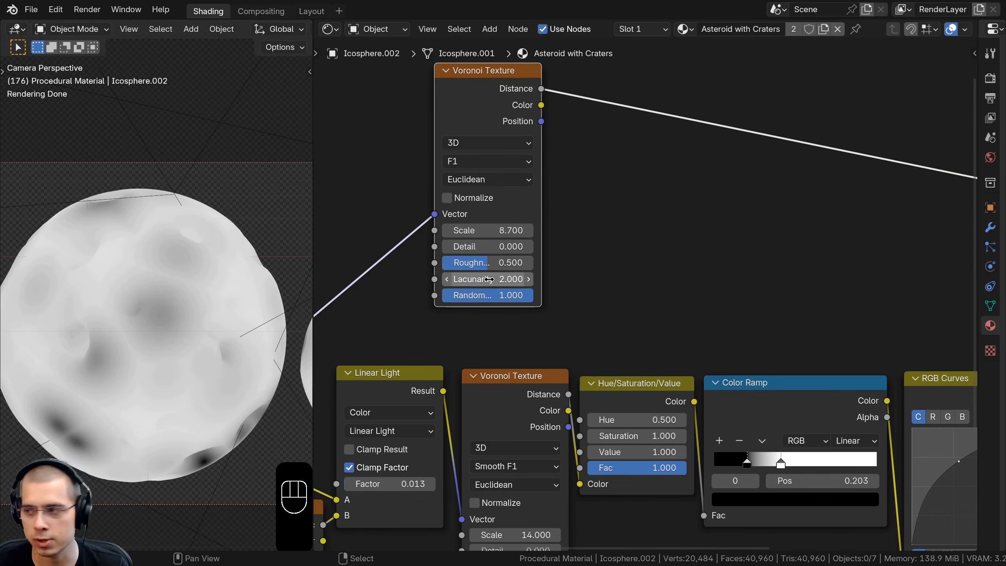
click(487, 247)
text(8)
key(Return)
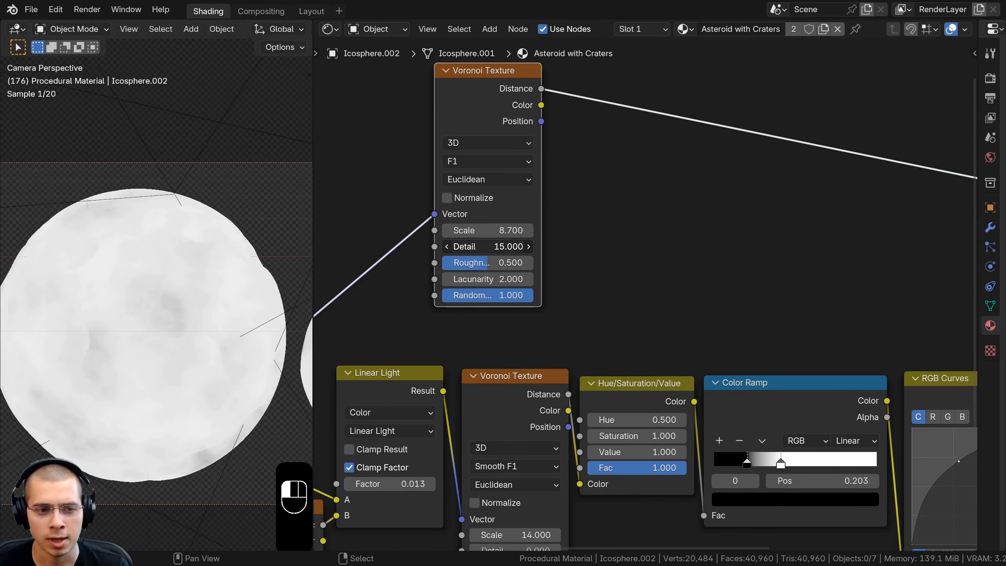
right_click(483, 254)
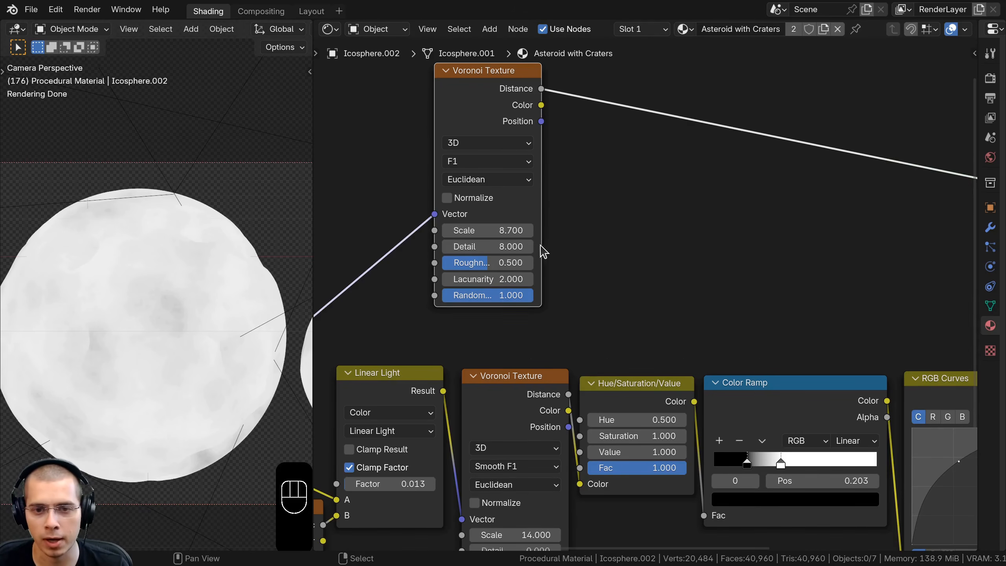
Adjust the node layout by nudging the new Voronoi Texture and shifting the Displacement node slightly away from the RGB Curves
scroll(504, 296, down, 8)
drag(483, 175, 485, 162)
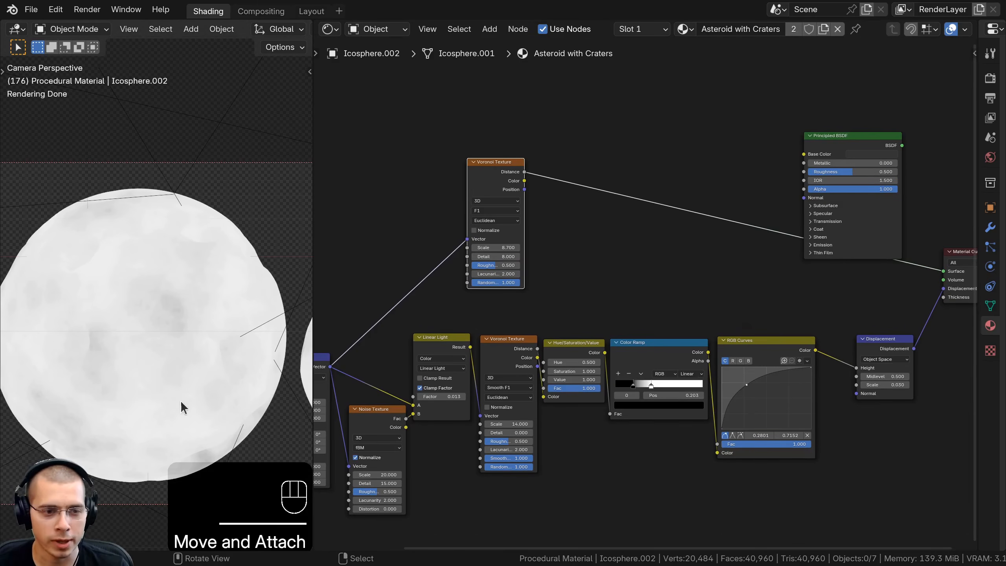
scroll(475, 253, up, 3)
scroll(500, 243, down, 2)
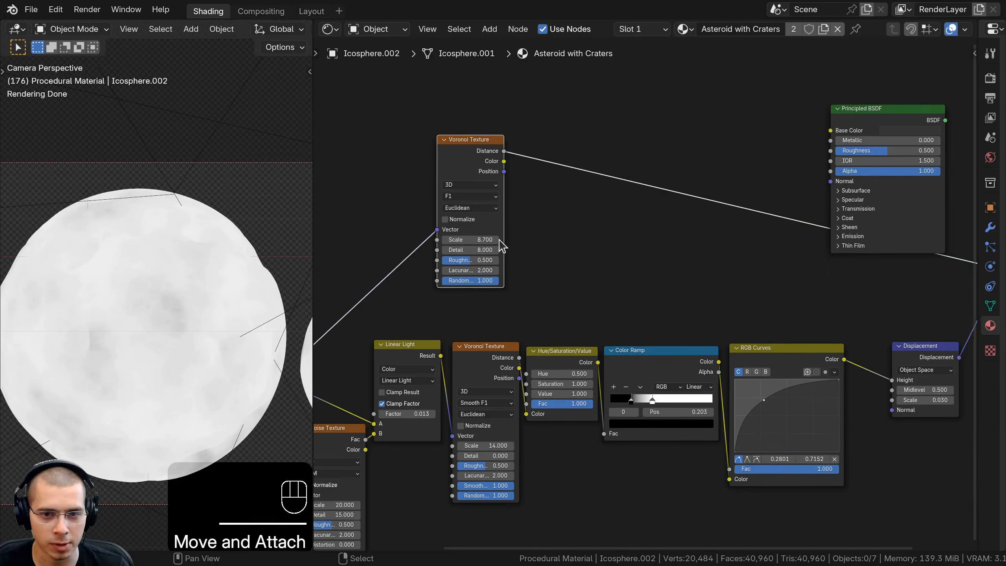
middle_drag(568, 133, 522, 132)
middle_drag(785, 326, 645, 305)
drag(707, 324, 719, 317)
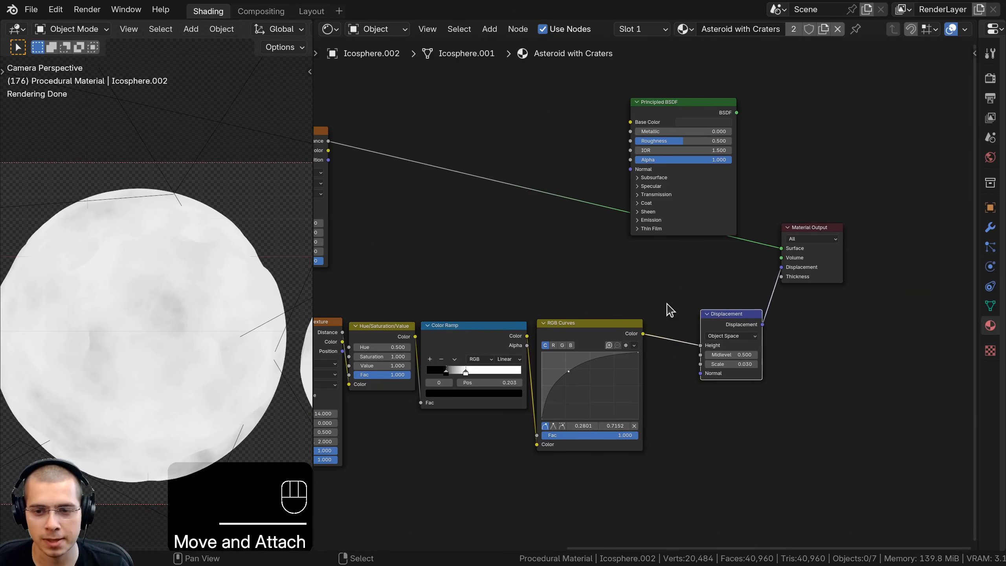
Duplicate the Linear Light mix node and insert the copy between the RGB Curves and Displacement nodes
scroll(591, 260, down, 1)
middle_drag(561, 269, 704, 232)
middle_drag(519, 302, 578, 272)
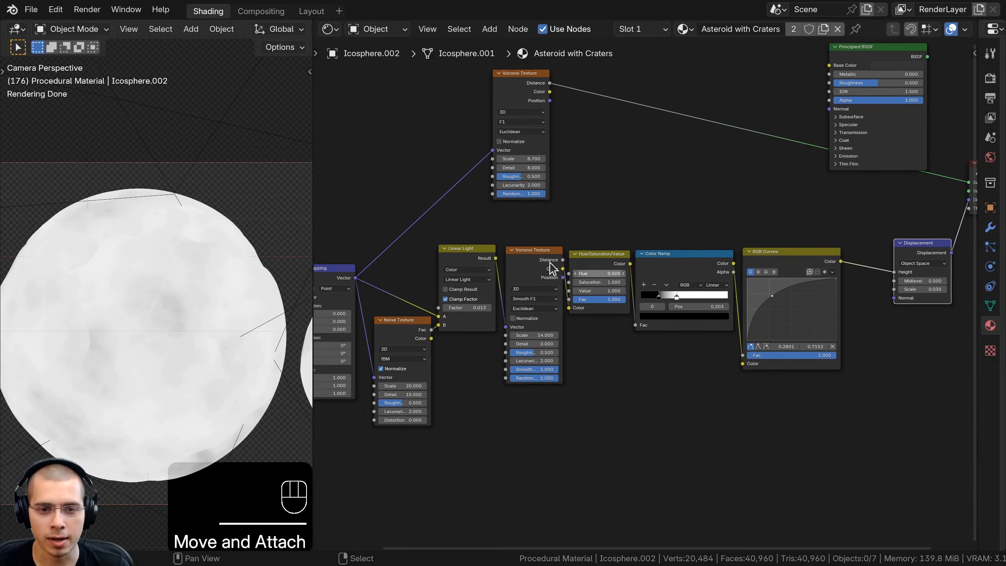
scroll(463, 265, down, 1)
middle_drag(464, 265, 426, 270)
click(422, 265)
key(shift+d)
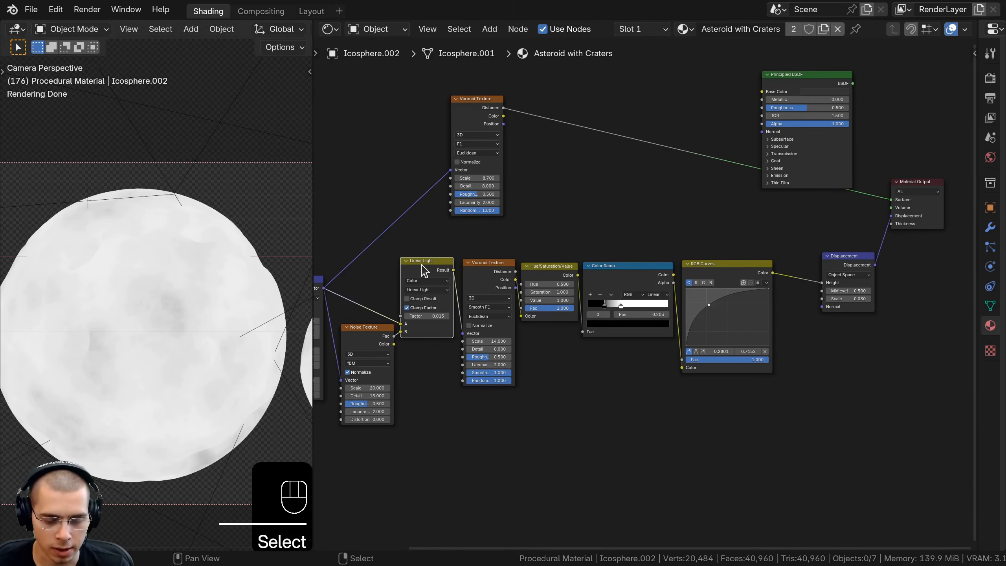
click(805, 245)
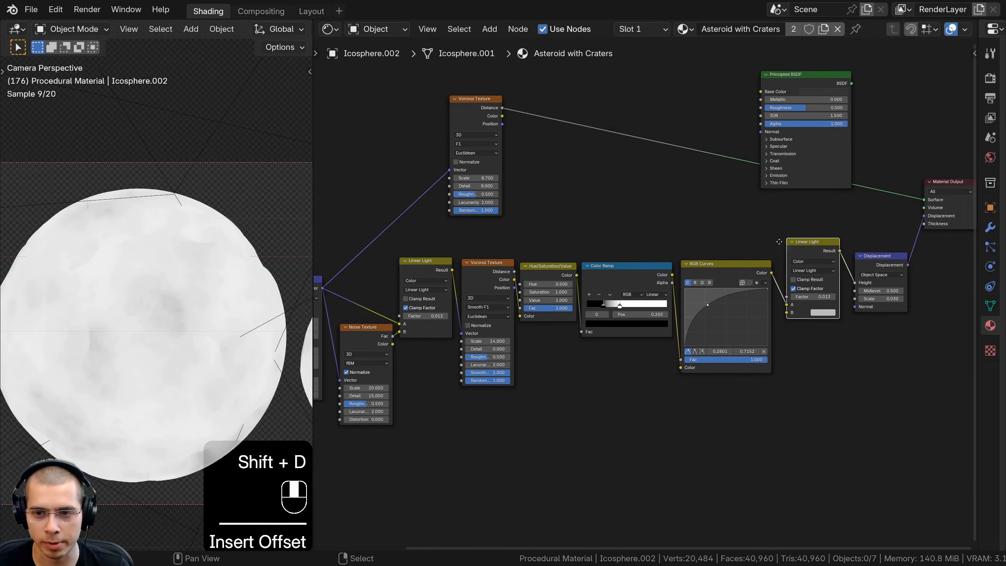
Set the duplicated mix node's blending mode to Darken
middle_drag(793, 247, 748, 257)
scroll(748, 257, up, 2)
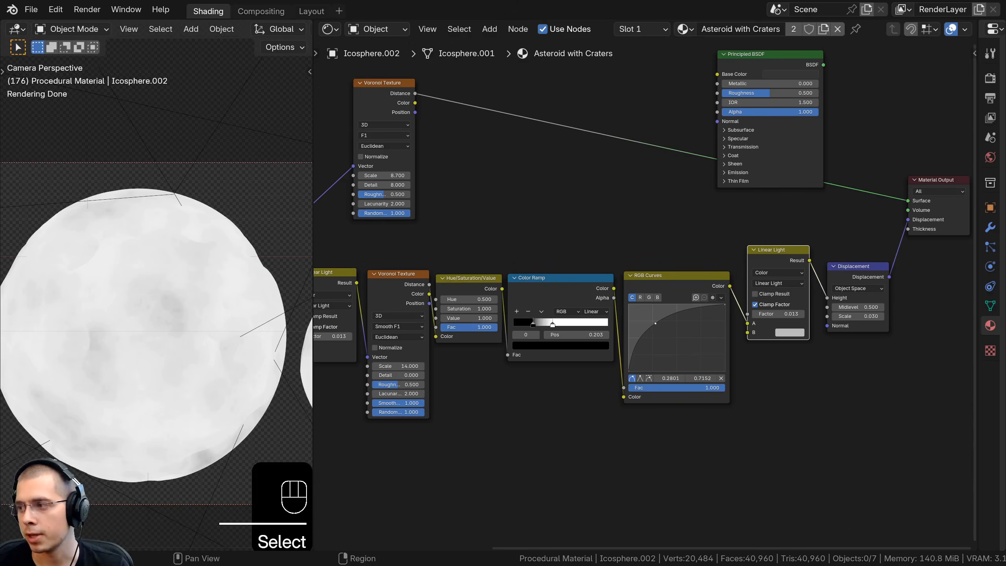
scroll(769, 359, up, 1)
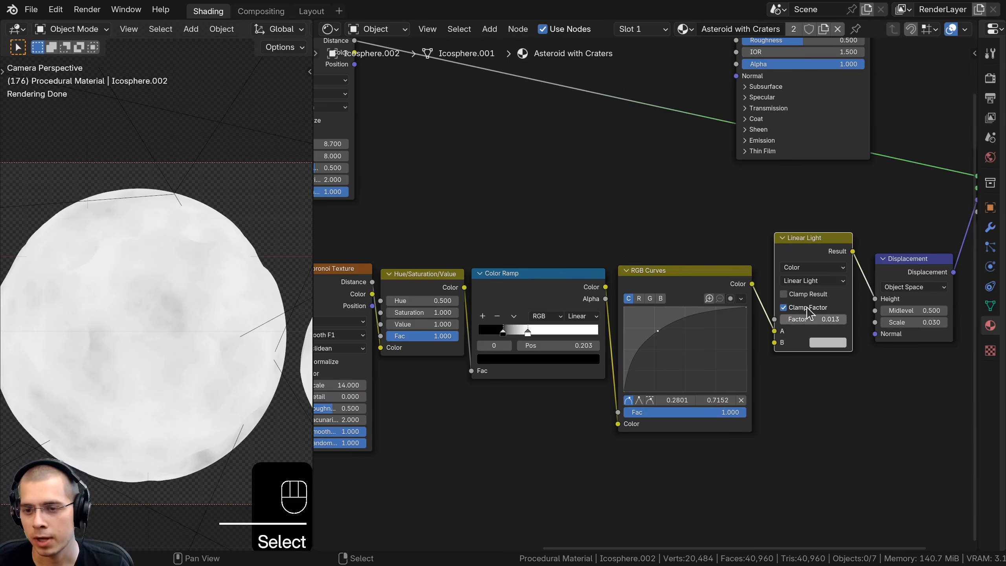
click(807, 281)
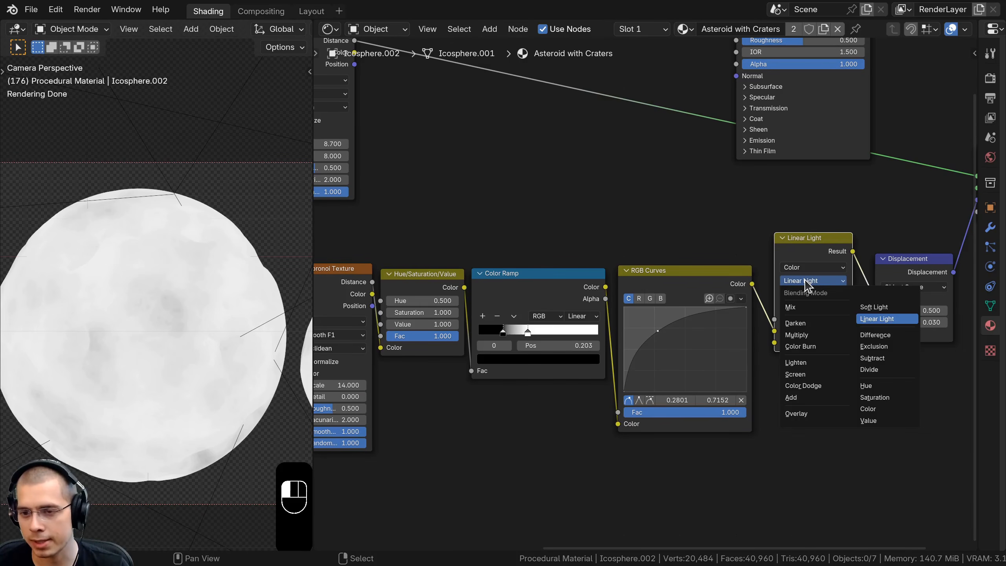
click(802, 324)
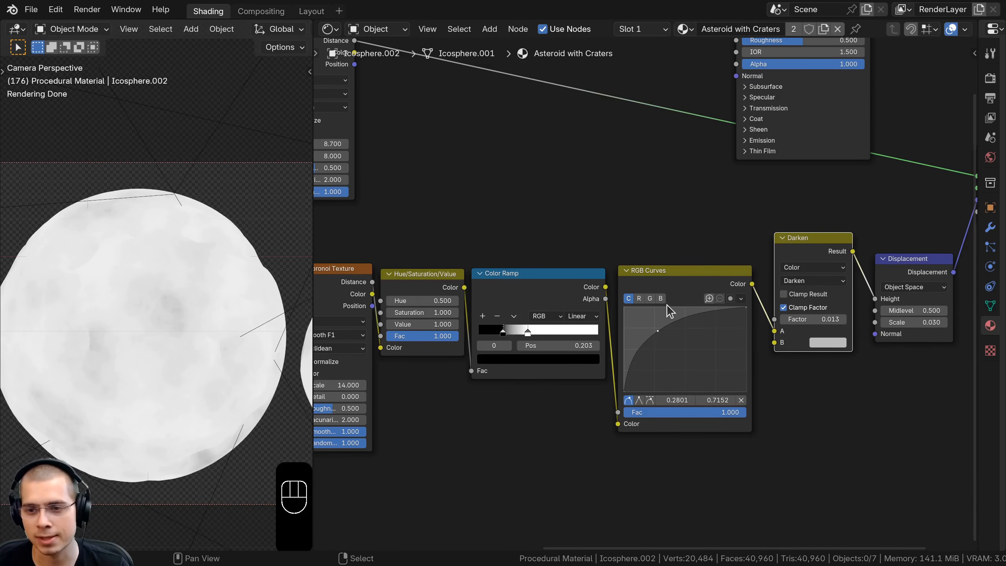
Feed the upper Voronoi Texture's Distance into the Darken node's A, with RGB Curves in B, and nudge both nodes apart
scroll(676, 317, down, 1)
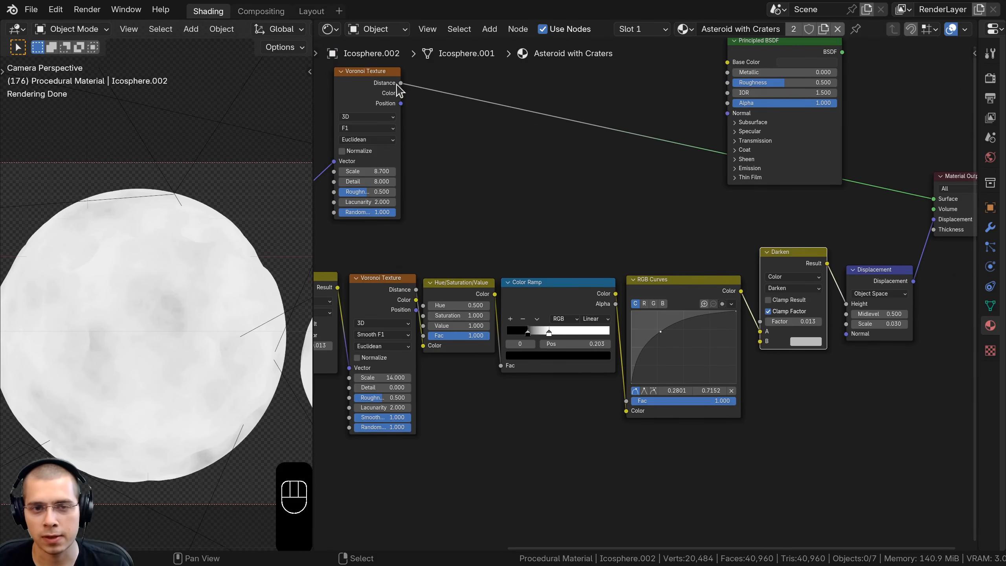
drag(401, 83, 761, 332)
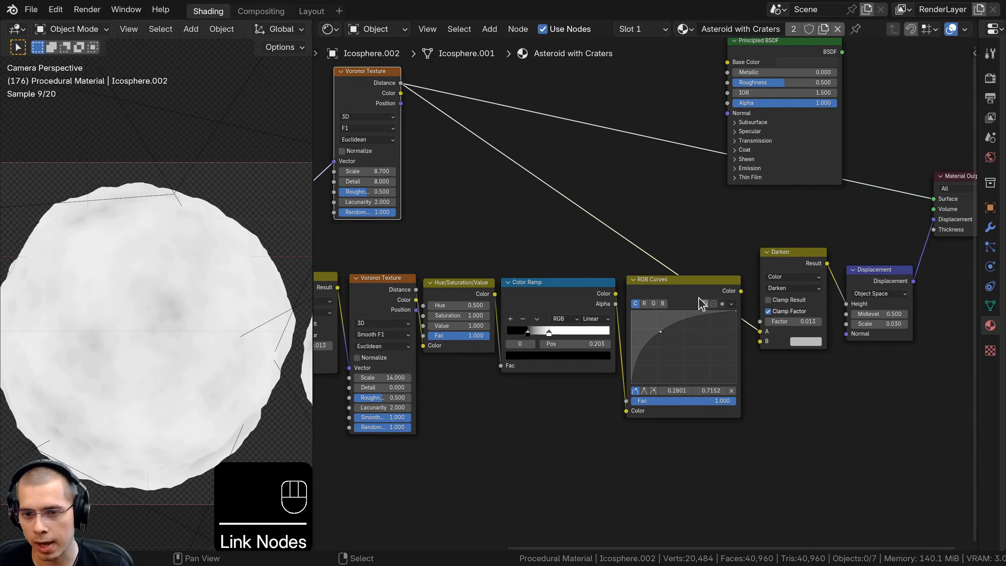
mouse_move(698, 296)
mouse_down()
mouse_move(760, 341)
mouse_move(713, 309)
mouse_up()
scroll(804, 360, up, 2)
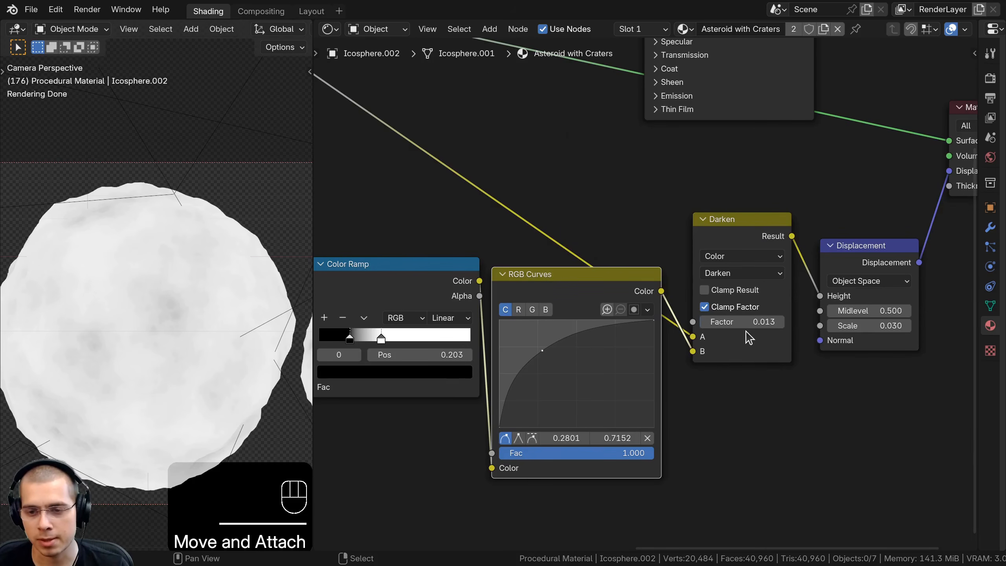
drag(579, 284, 584, 294)
scroll(670, 300, down, 1)
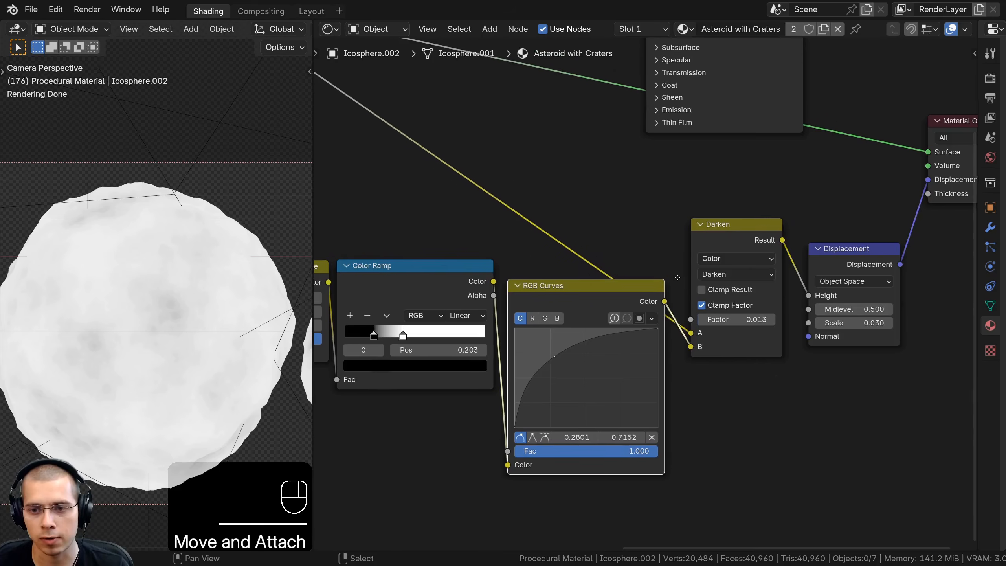
middle_drag(675, 277, 683, 272)
click(751, 223)
drag(753, 230, 753, 211)
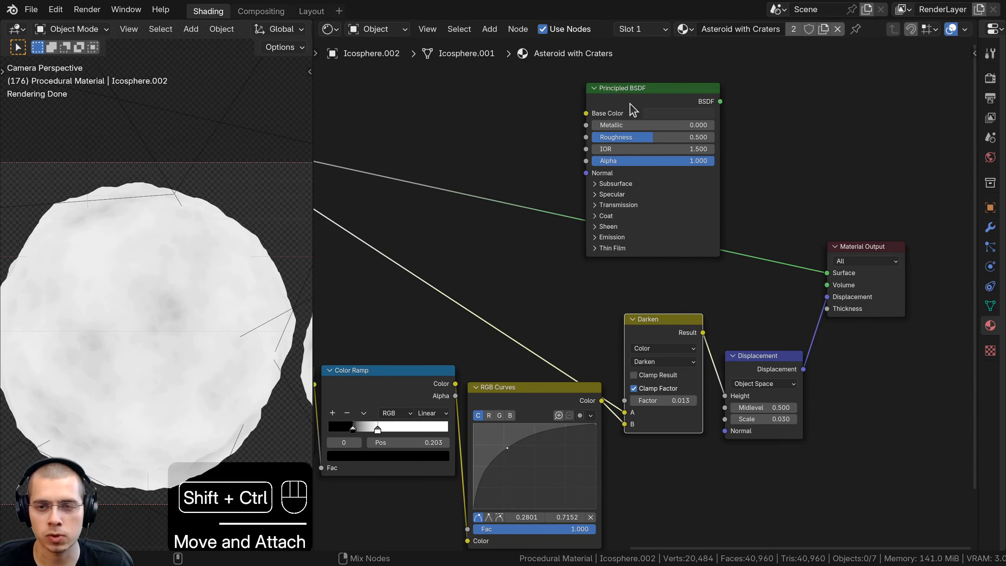
Reconnect the Principled BSDF to the Material Output's Surface and raise the Darken Factor to about 0.708
ctrl+shift+click(635, 111)
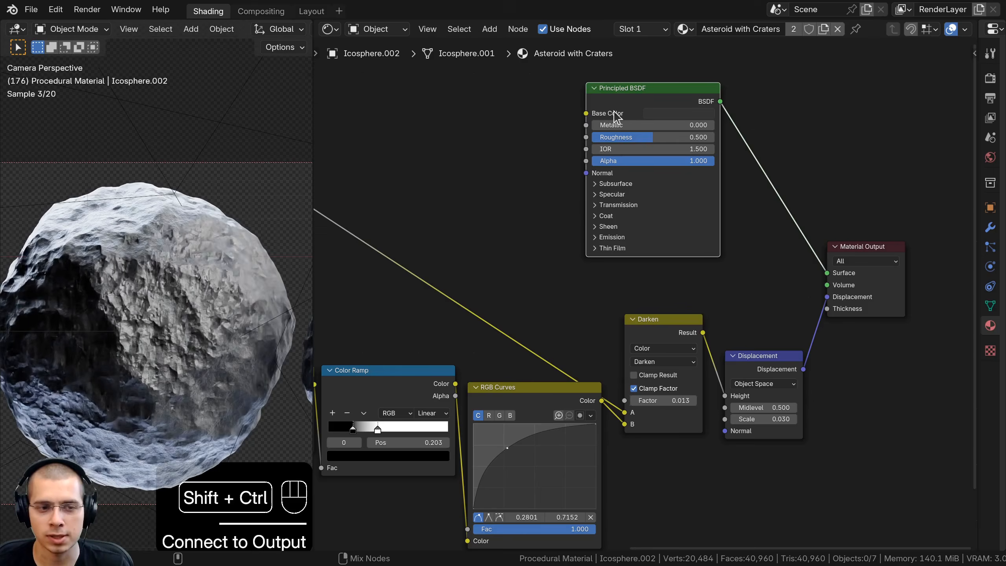
shift+middle_drag(206, 343, 202, 324)
middle_drag(682, 411, 680, 344)
scroll(679, 344, up, 4)
drag(633, 335, 678, 329)
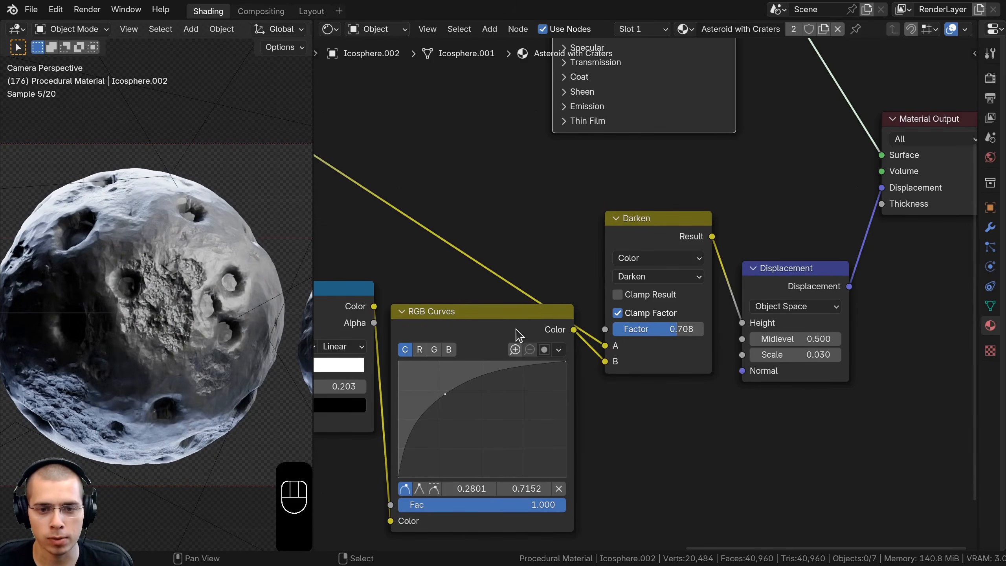
Move the RGB Curves node slightly lower, away from the link into the Darken node
drag(486, 316, 484, 344)
scroll(478, 356, down, 3)
scroll(478, 356, down, 4)
middle_drag(442, 361, 676, 343)
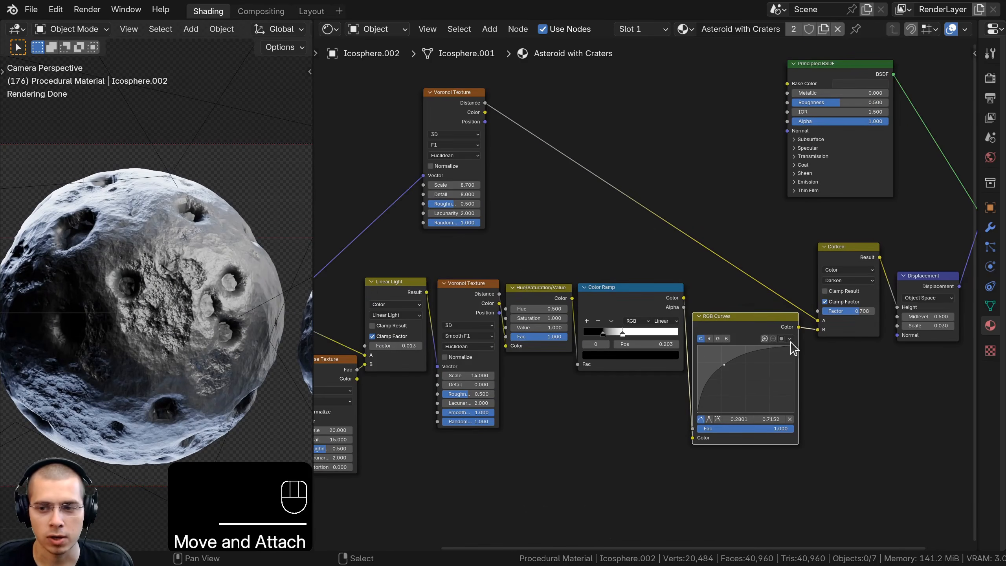
Lower the Darken Factor to 0 and inspect the upper Voronoi's displacement on its own
middle_drag(524, 316, 406, 320)
scroll(632, 354, up, 9)
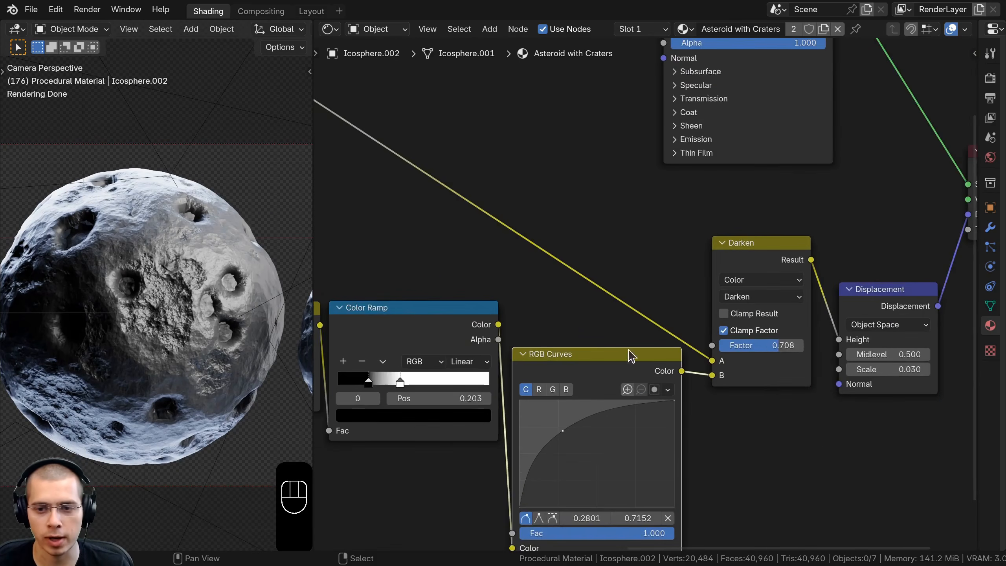
drag(795, 356, 718, 355)
scroll(413, 272, down, 6)
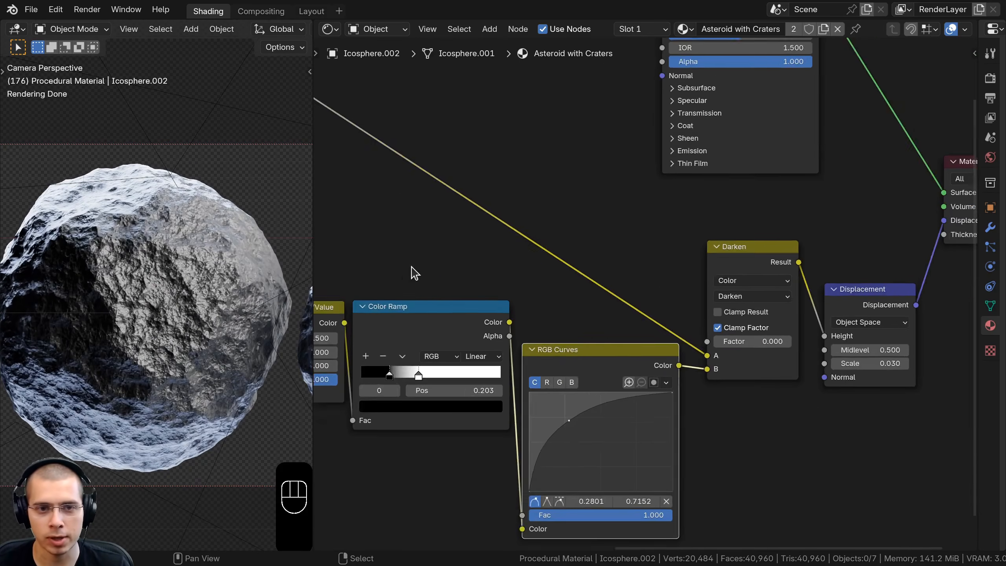
middle_drag(519, 272, 739, 337)
scroll(123, 237, down, 2)
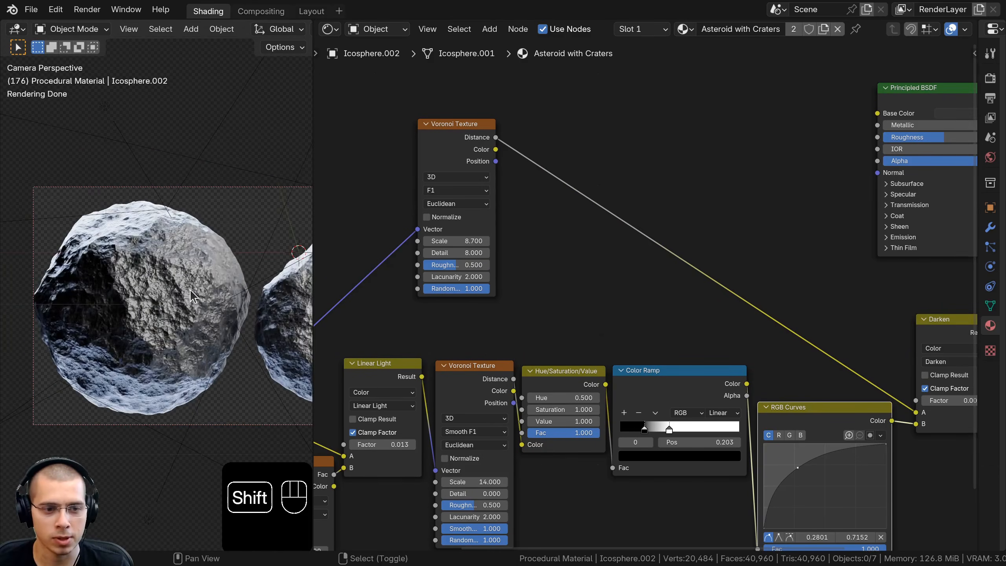
mouse_move(123, 238)
shift+middle_down()
mouse_move(157, 222)
mouse_move(140, 232)
shift+middle_up()
scroll(158, 222, up, 3)
middle_drag(831, 333, 499, 306)
scroll(500, 308, up, 2)
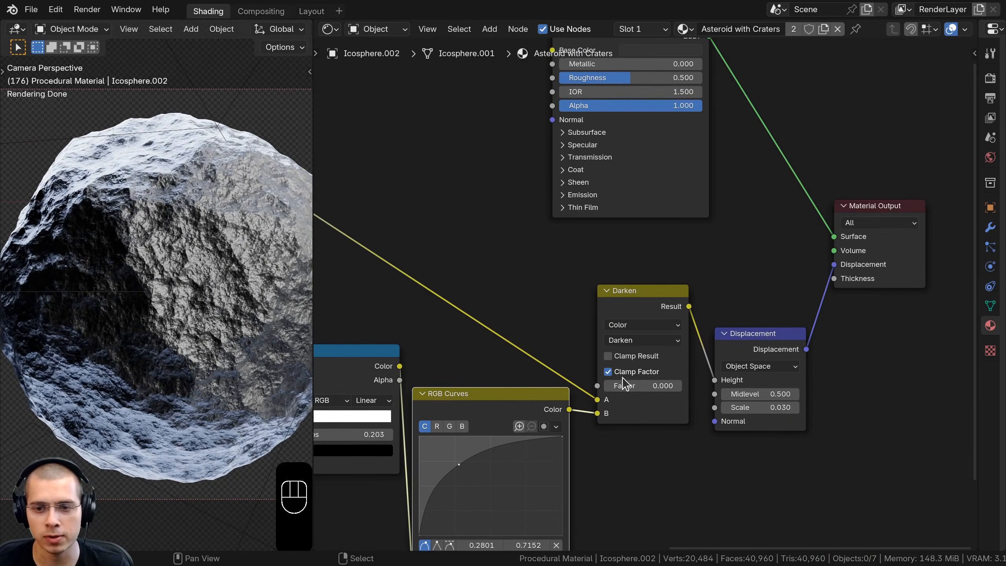
Set the Darken node's Factor to 0.6
mouse_move(619, 387)
mouse_down()
mouse_move(669, 386)
mouse_move(642, 391)
mouse_up()
click(642, 388)
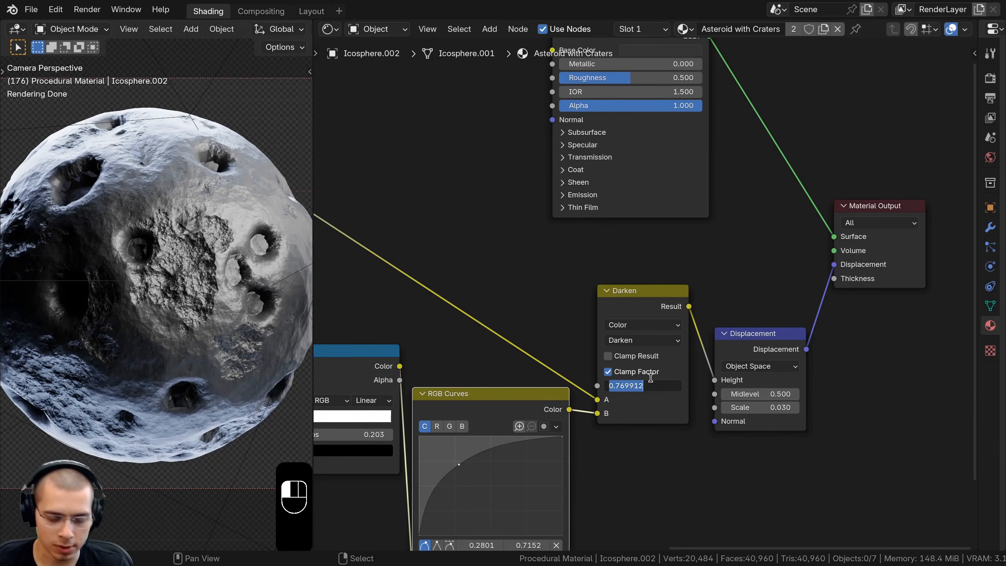
text(/6)
key(Return)
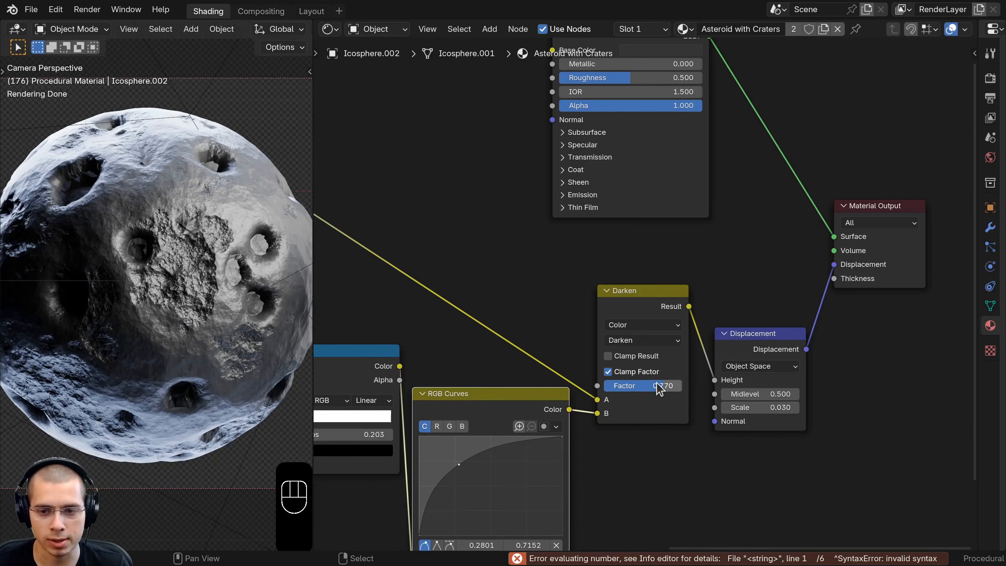
click(657, 383)
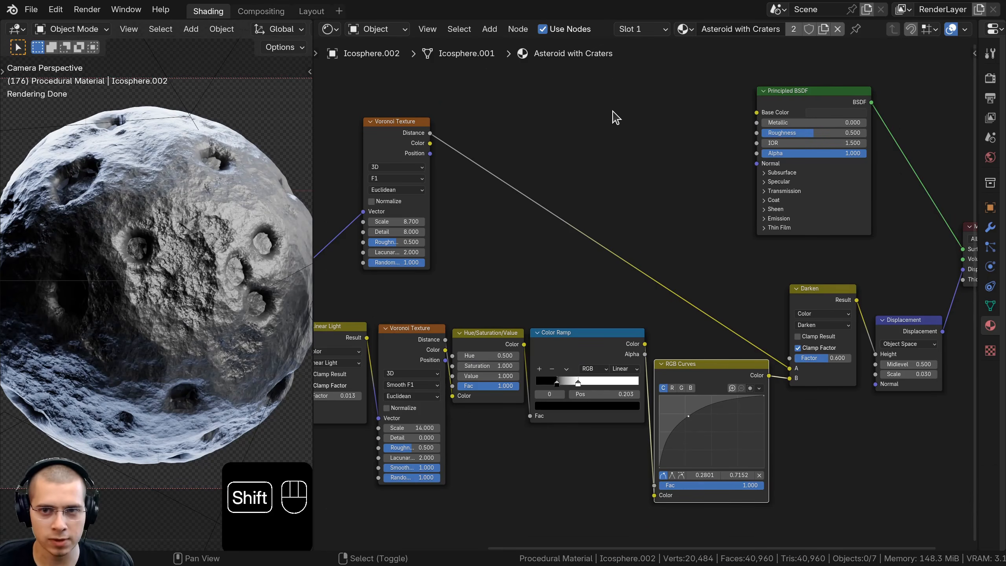
Add a reroute to the link from the upper Voronoi's Distance to Darken's A and place it just above the lower node chain
shift+right_drag(506, 263, 504, 263)
drag(514, 156, 564, 241)
key(g)
right_click(569, 179)
key(g)
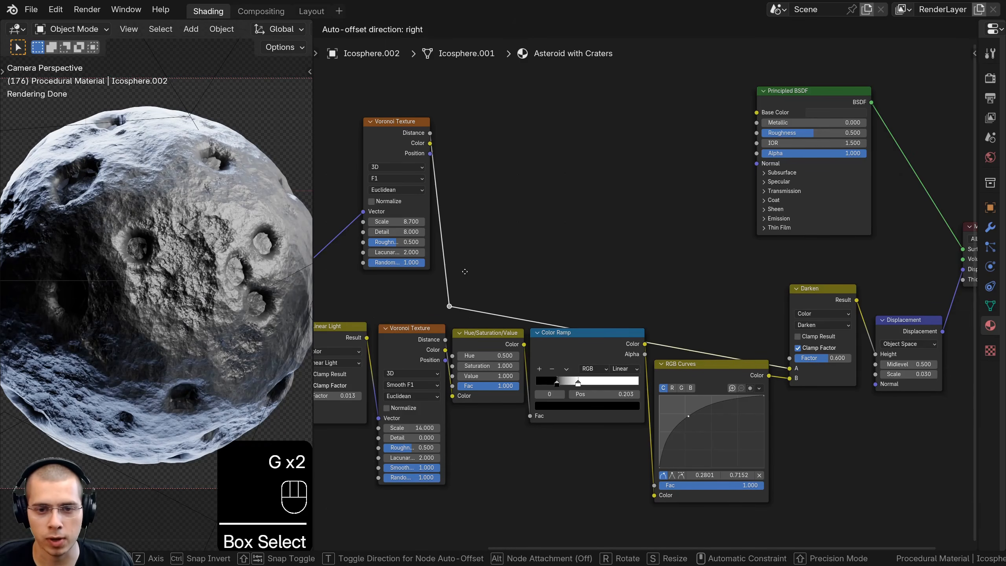
click(449, 308)
Tidy the layout by raising the Darken, RGB Curves and Displacement nodes and shifting the Principled BSDF slightly
drag(821, 285, 810, 248)
key(a)
drag(730, 366, 730, 341)
key(a)
drag(911, 319, 894, 275)
drag(894, 275, 894, 275)
key(a)
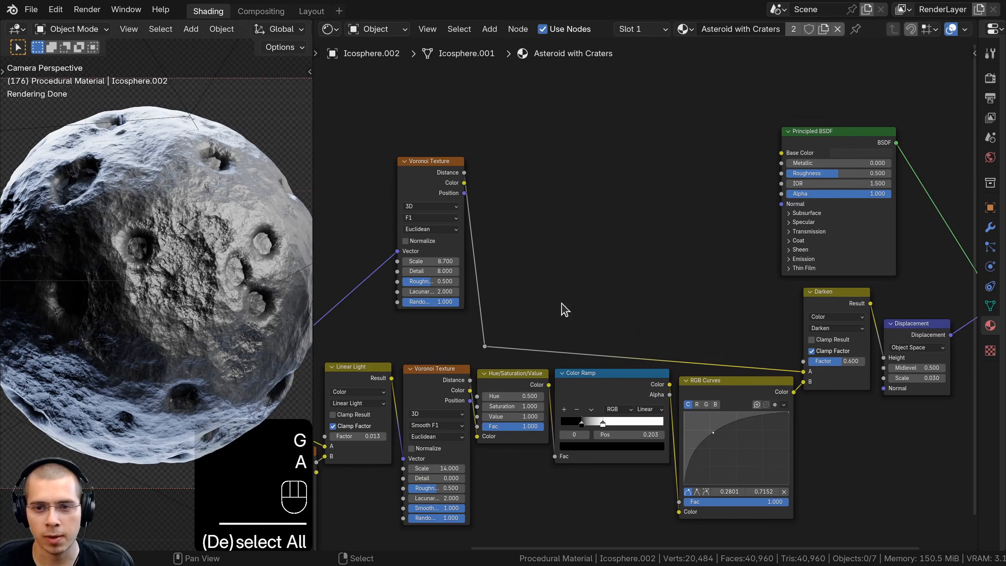
middle_drag(737, 202, 701, 213)
drag(781, 148, 769, 146)
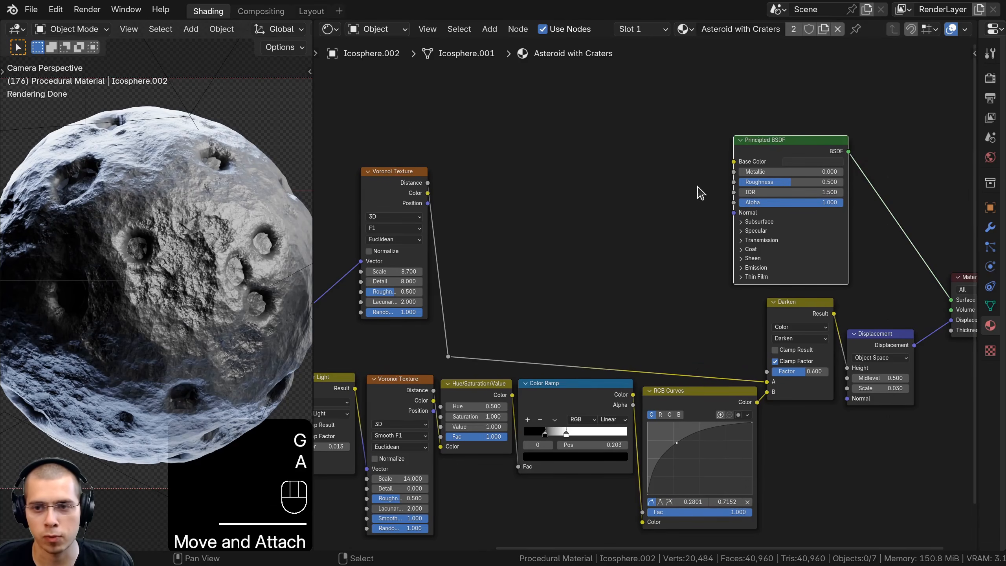
middle_drag(462, 323, 465, 326)
drag(437, 350, 481, 373)
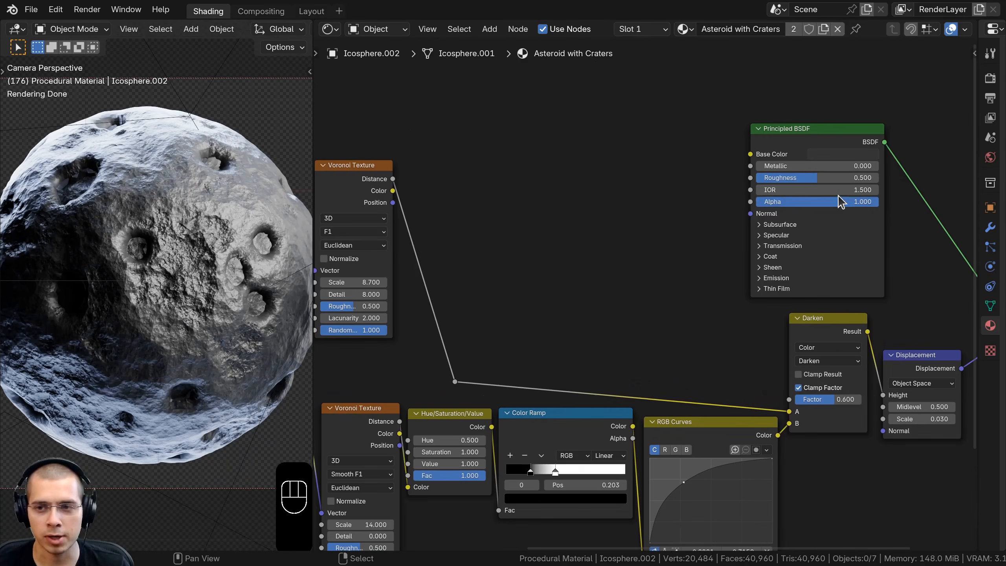
Set the Principled BSDF's Roughness to 0.8
middle_drag(715, 309, 596, 347)
scroll(596, 348, up, 3)
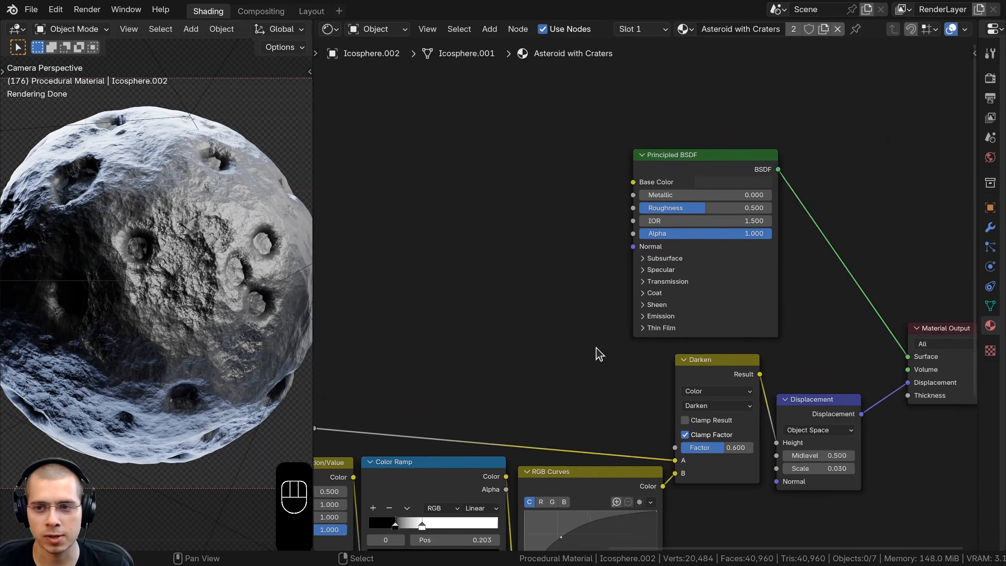
double_click(727, 194)
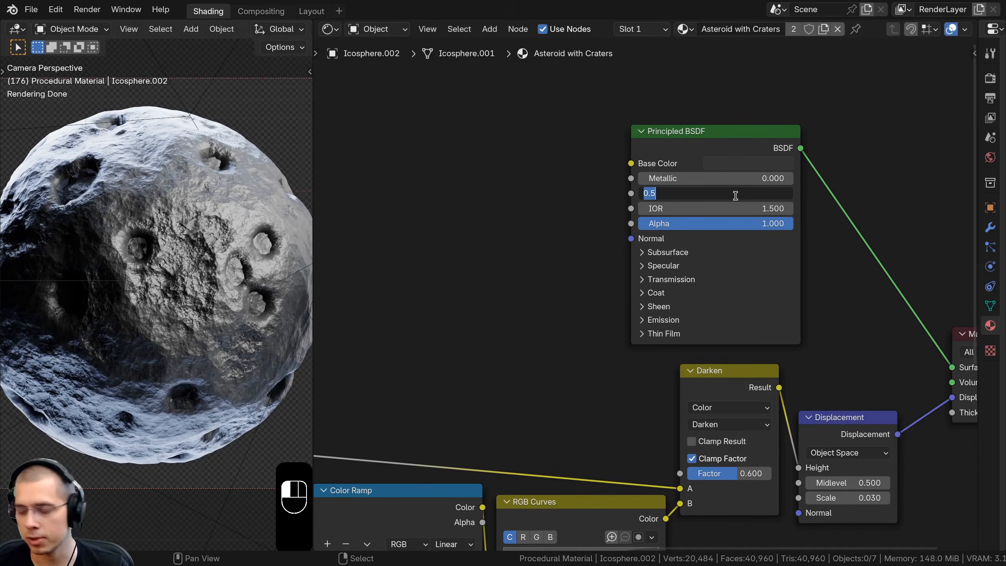
text(0.8)
key(Return)
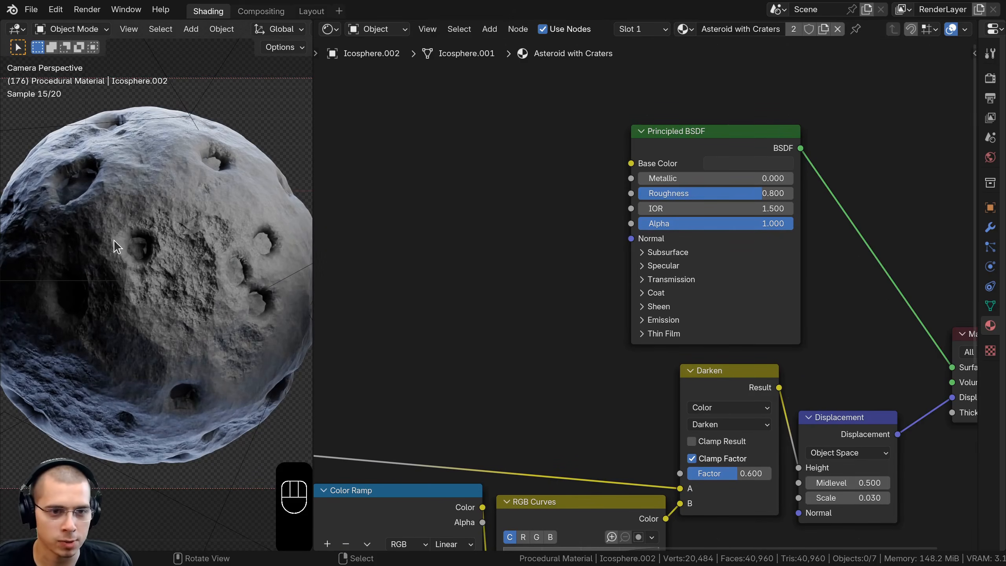
Connect the upper Voronoi Texture's Distance output to the Principled BSDF's Base Color
scroll(612, 260, down, 3)
middle_drag(486, 356, 538, 348)
middle_drag(446, 359, 537, 360)
click(410, 204)
drag(411, 202, 769, 176)
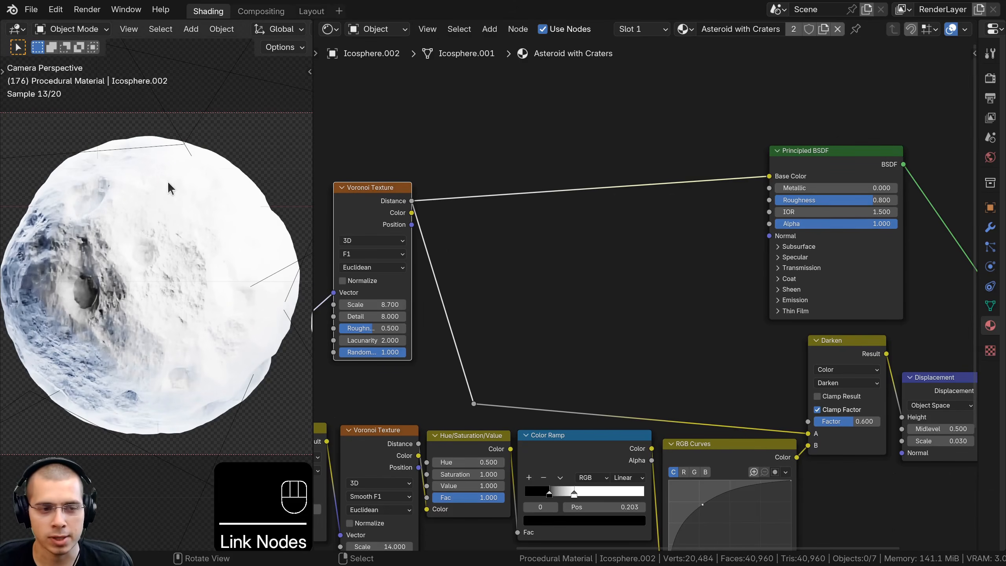
Add a Mix Color node on the link between the upper Voronoi's Distance and the Base Color
middle_drag(503, 243, 493, 246)
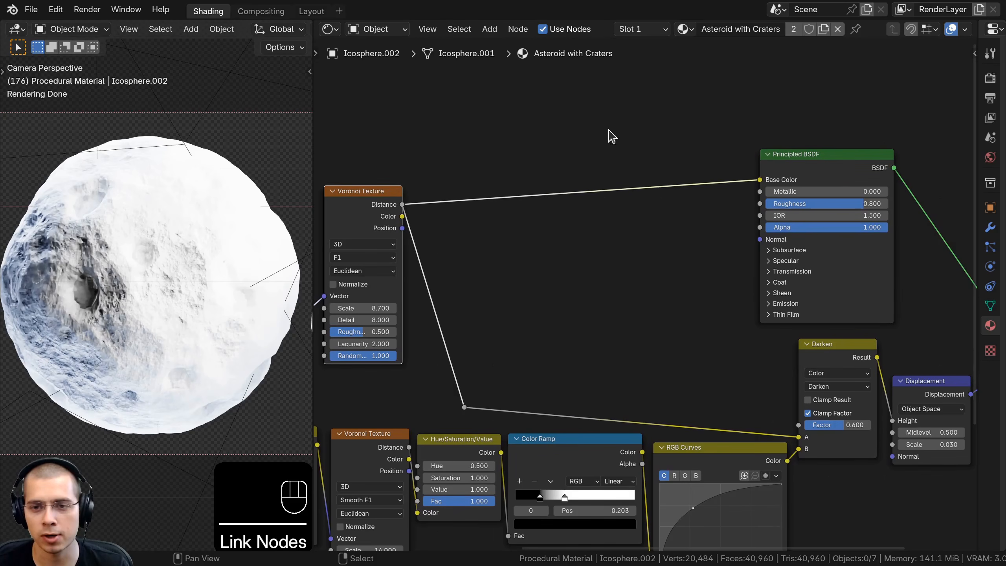
middle_drag(629, 198, 621, 202)
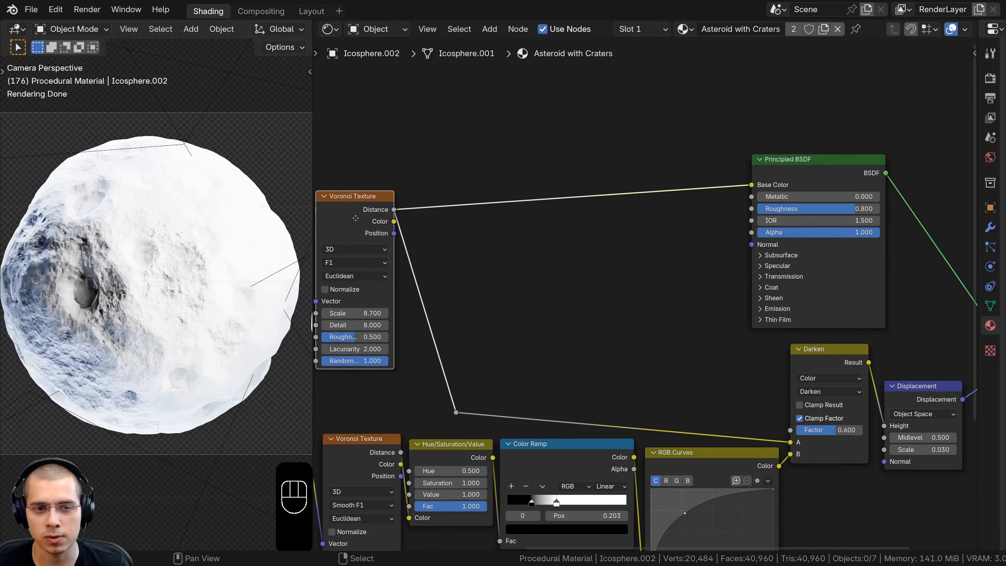
drag(356, 218, 356, 218)
key(shift+a)
text(mix)
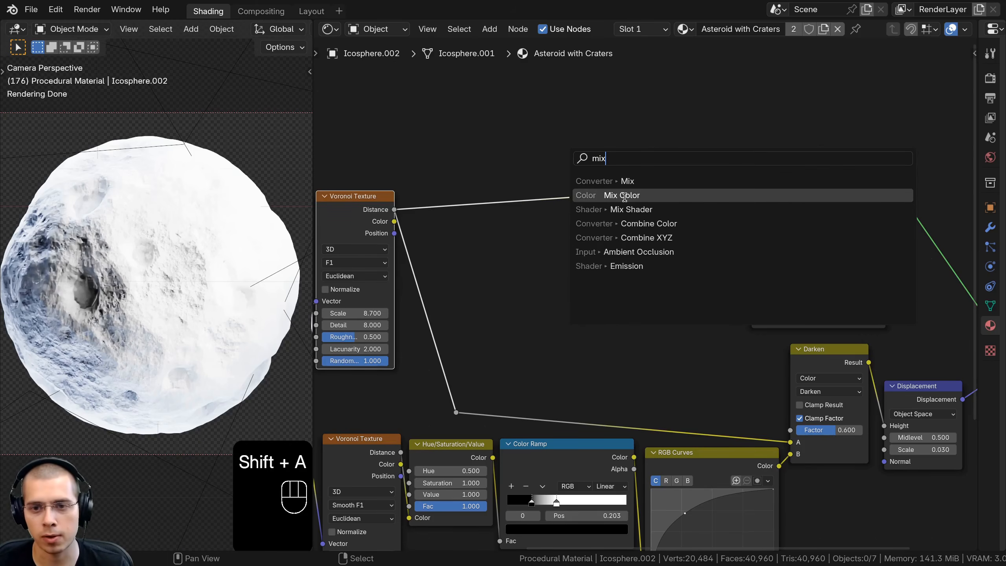
click(625, 195)
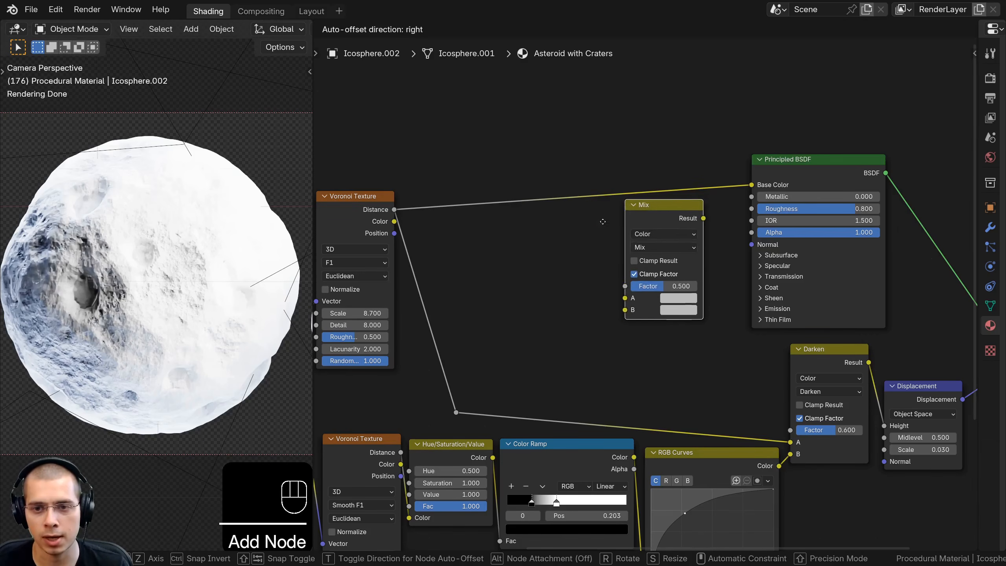
click(640, 141)
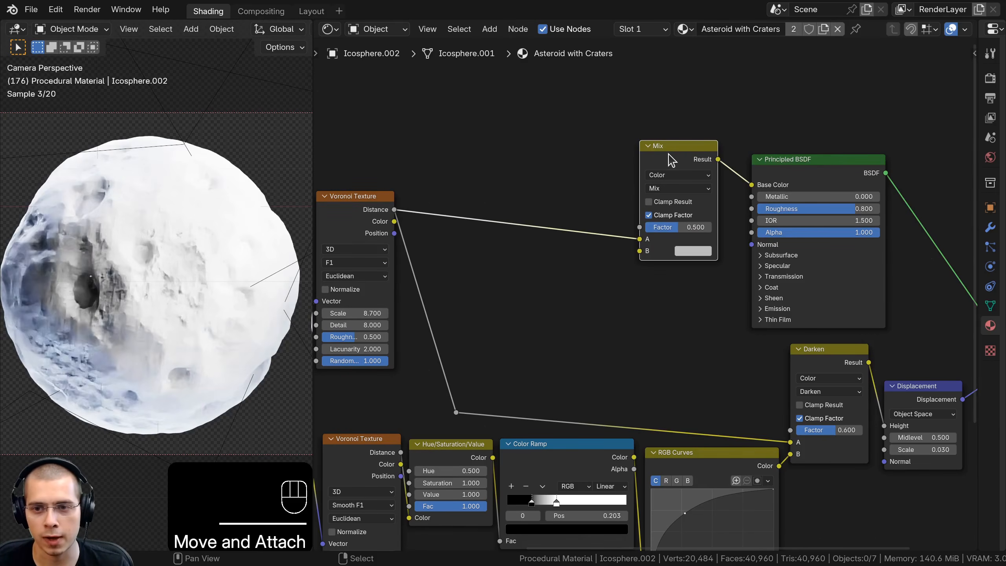
Move the upper Voronoi's Distance link from the Mix node's A input to its Factor input
mouse_move(635, 239)
mouse_down()
mouse_move(613, 233)
mouse_move(642, 229)
mouse_up()
middle_drag(621, 332, 527, 364)
scroll(527, 364, up, 1)
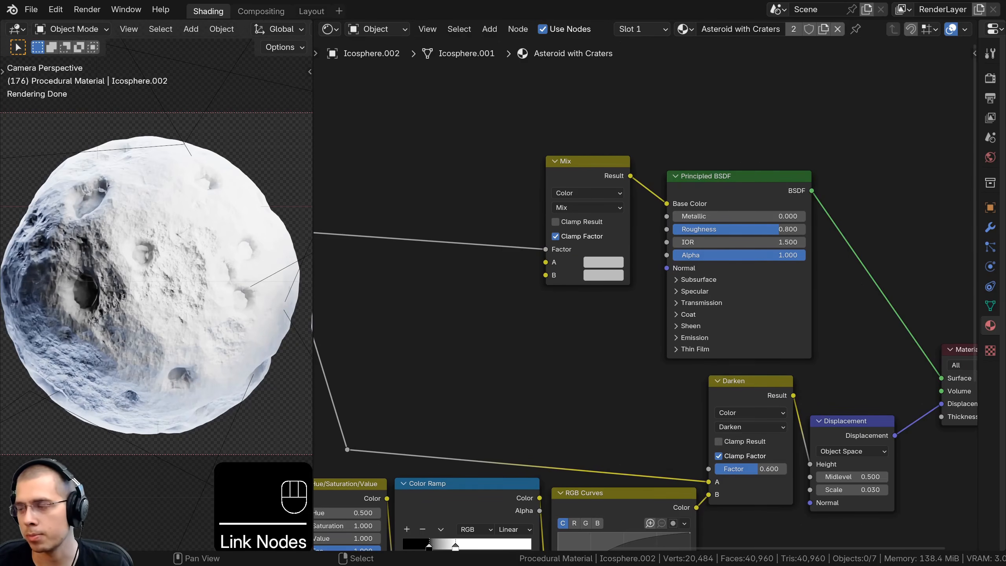
Set the Mix node's color A to a gray with Value 0.100 and color B to the darker gray 262626
click(613, 263)
drag(708, 112, 706, 123)
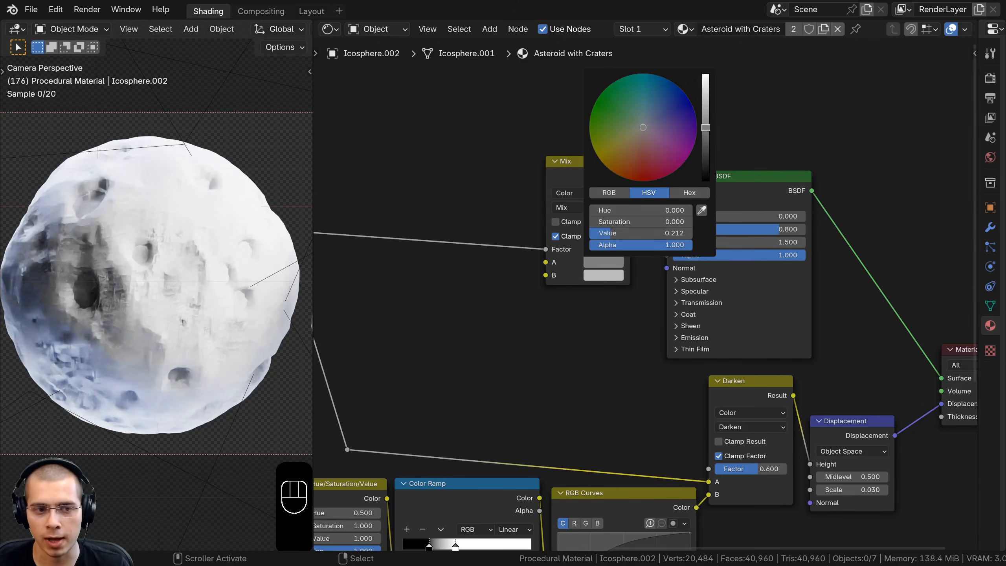
click(611, 275)
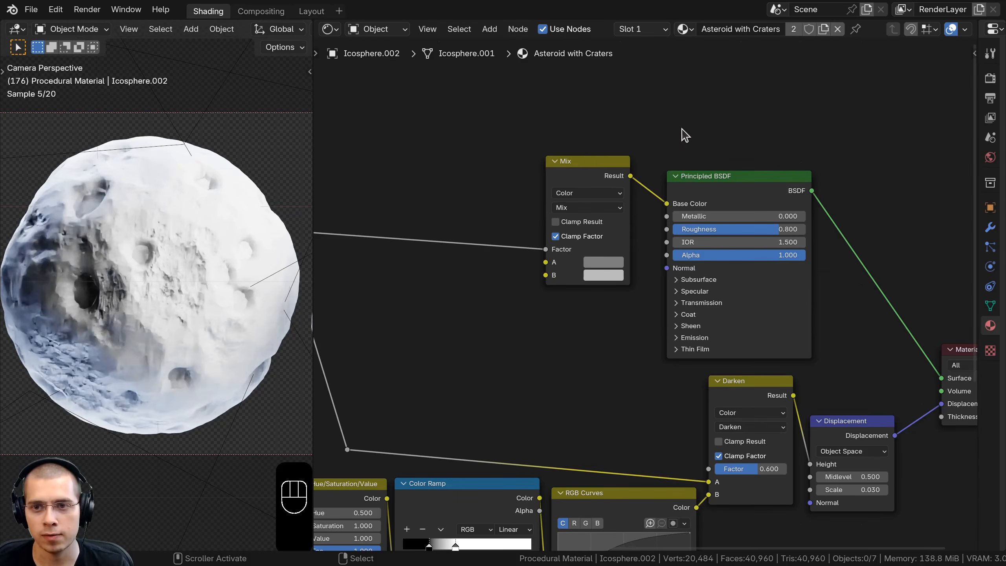
click(604, 275)
drag(707, 142, 706, 169)
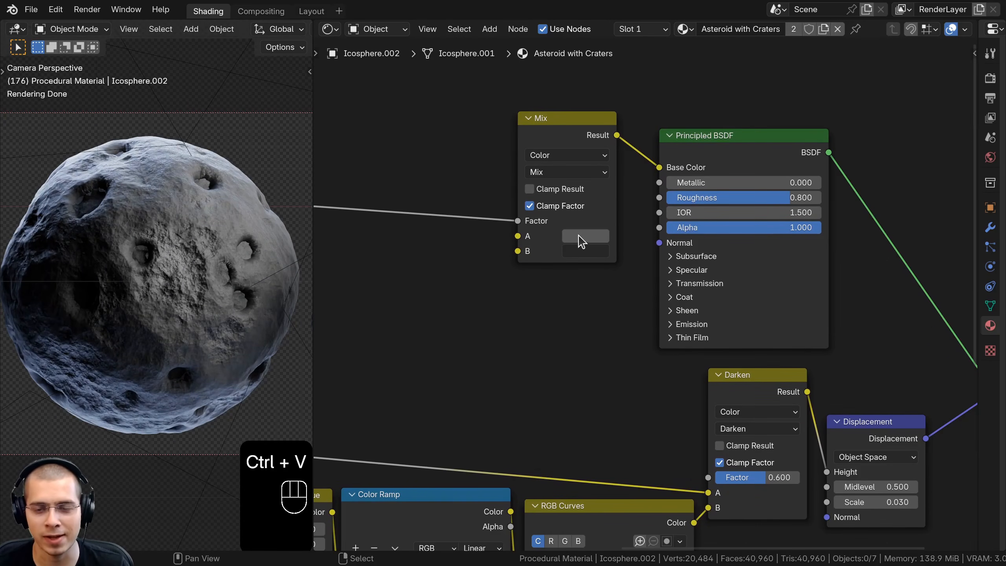
Check the hex codes of the Mix node's A and B colors
middle_drag(579, 241, 564, 235)
click(589, 229)
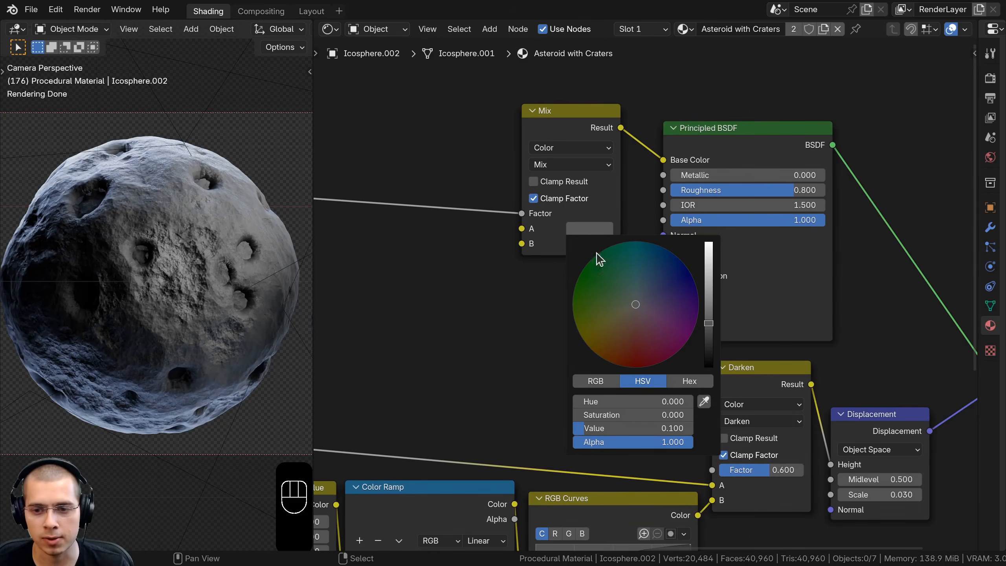
click(691, 382)
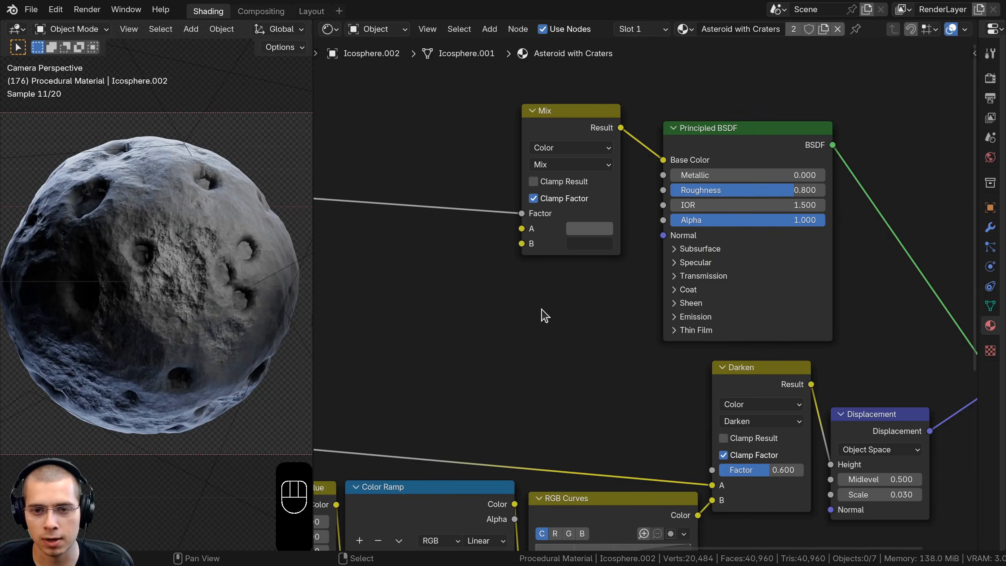
click(585, 244)
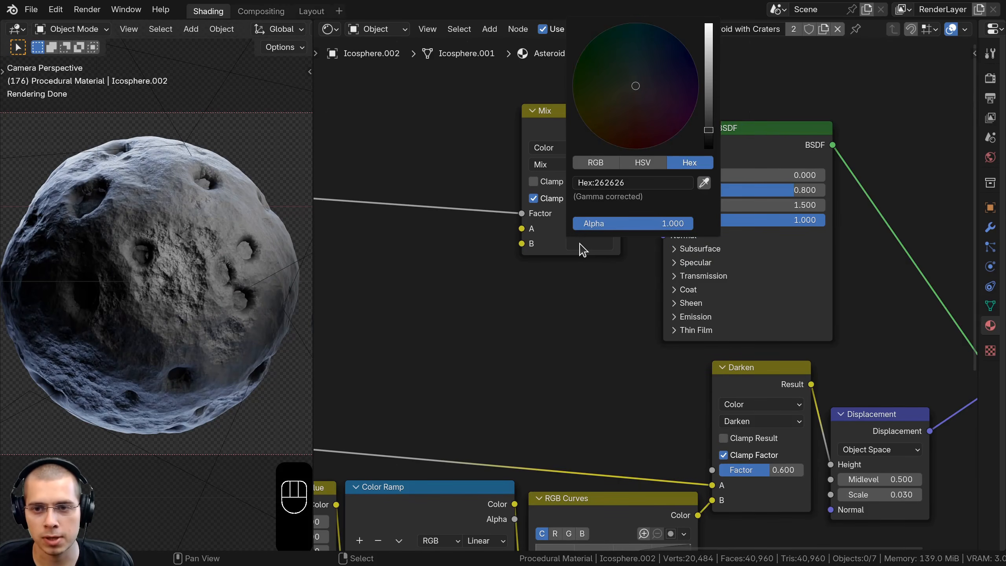
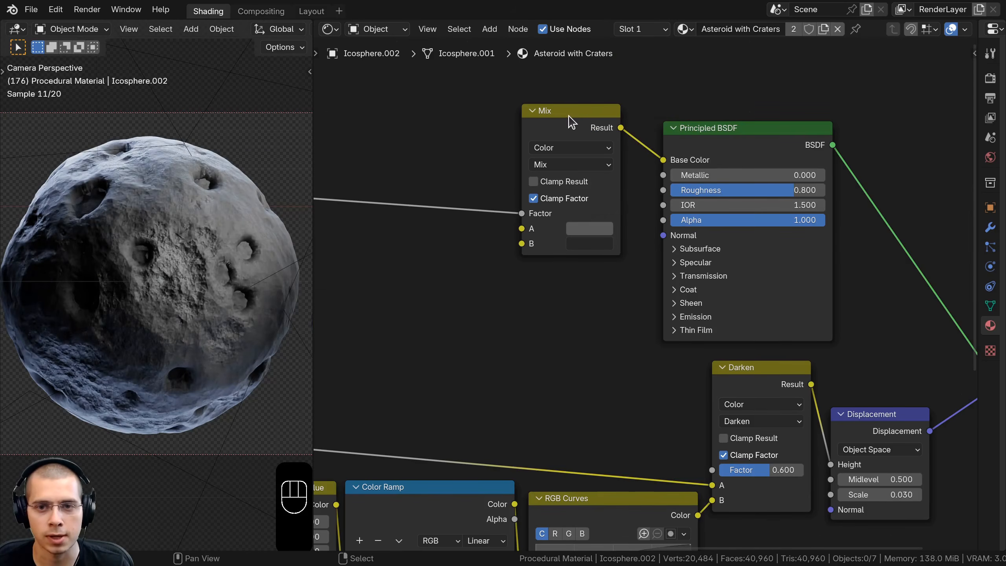
Connect the upper Voronoi's Distance output to the Principled BSDF's Normal input and raise the Mix node clear of the new link
drag(569, 114, 573, 112)
scroll(396, 239, down, 4)
middle_drag(397, 239, 509, 232)
shift+middle_drag(209, 220, 191, 179)
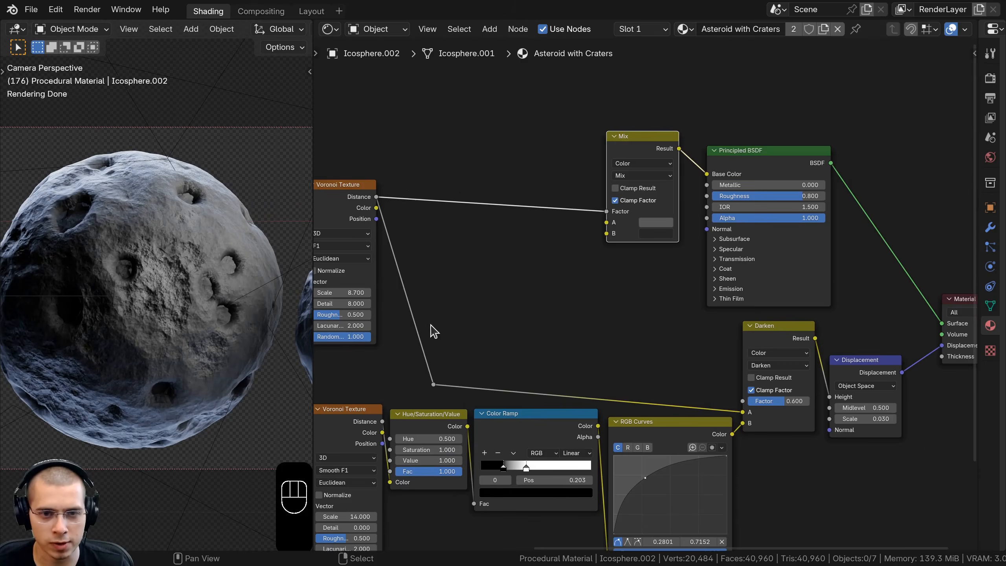
click(375, 197)
drag(375, 200, 709, 234)
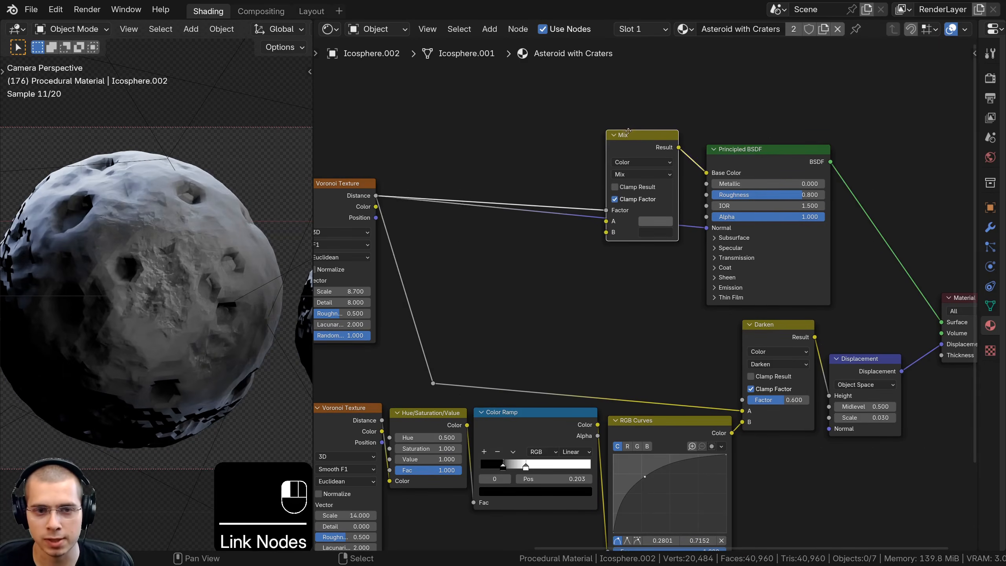
drag(646, 135, 646, 100)
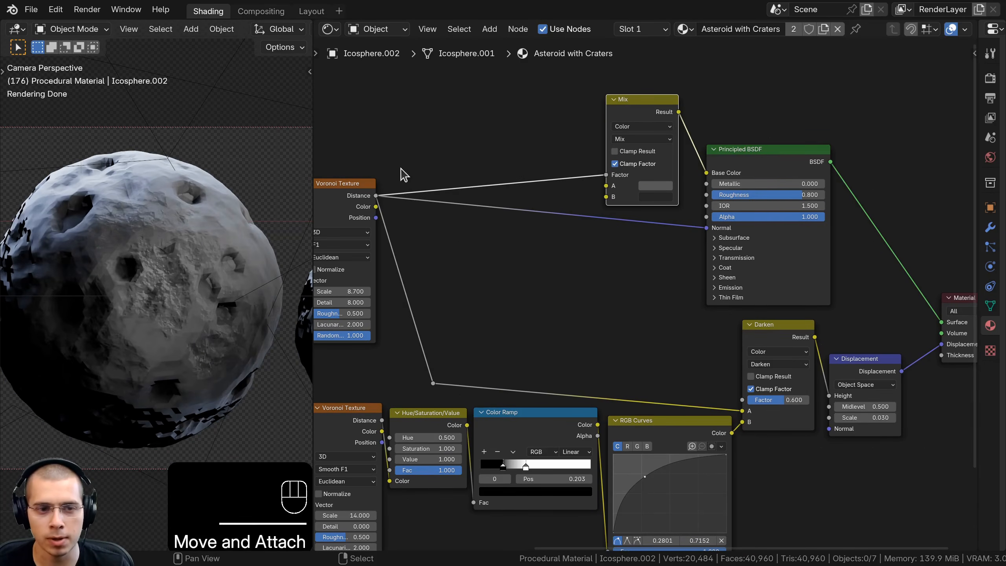
Add a Bump node on the link between the upper Voronoi's Distance and the Principled BSDF's Normal
shift+click(368, 195)
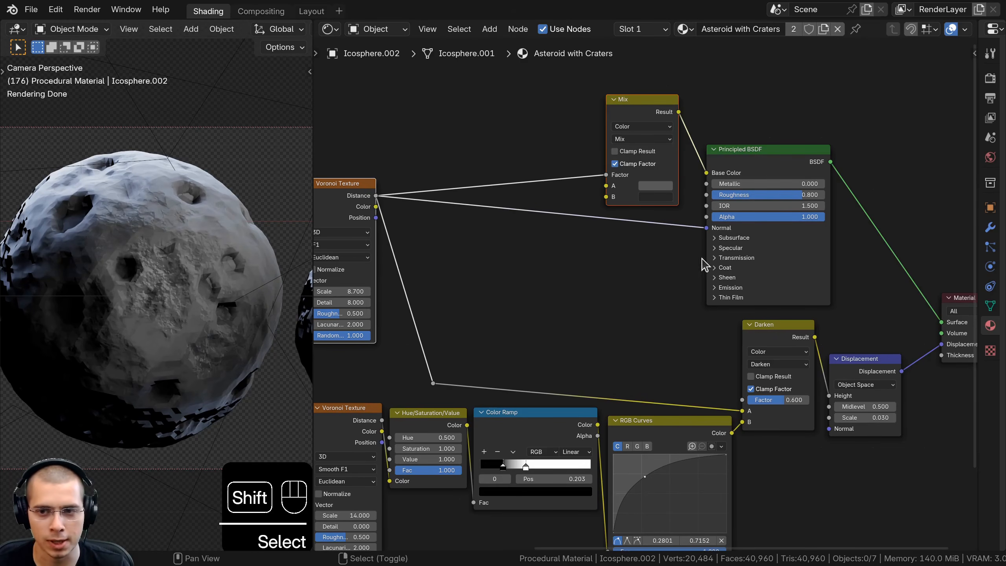
shift+click(744, 169)
key(shift+a)
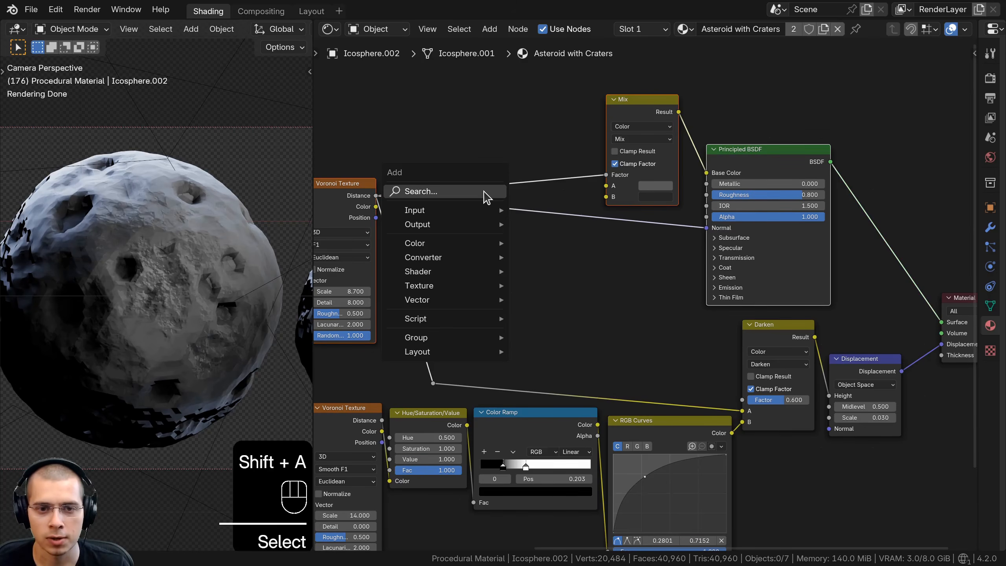
click(490, 193)
text(bum)
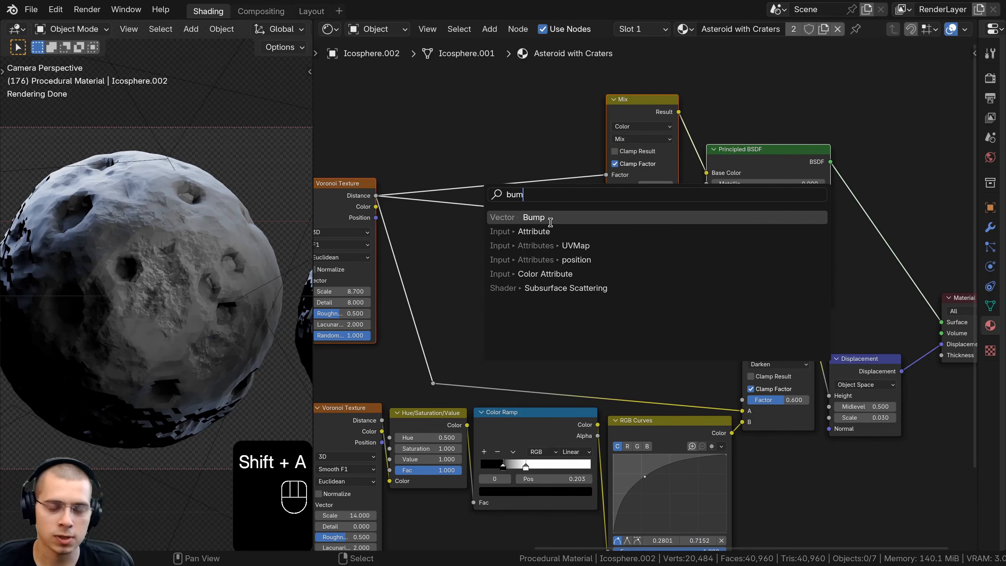
click(536, 221)
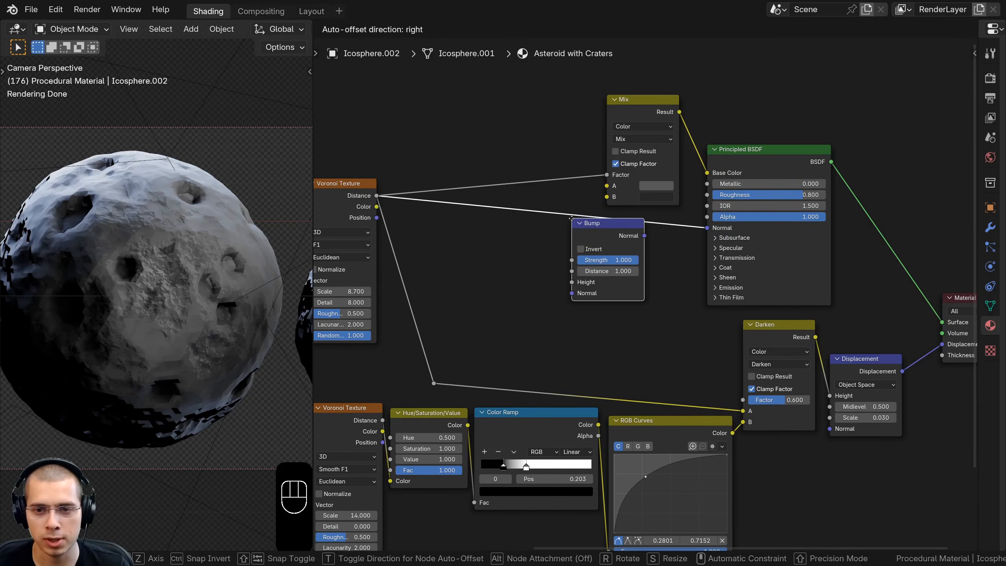
click(572, 218)
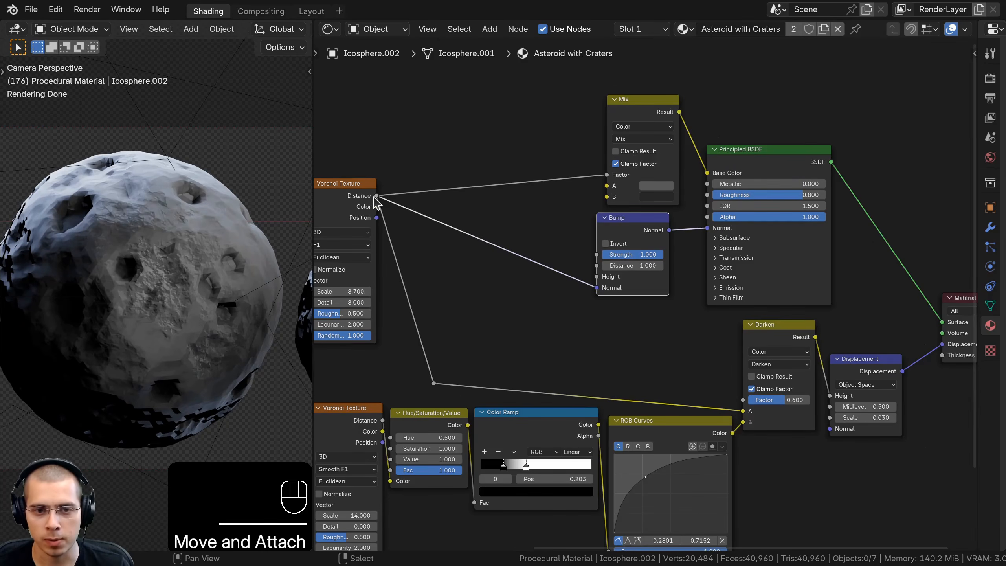
Move the Voronoi Distance link to the Bump node's Height input and set the Bump Strength to 0.220
mouse_move(597, 288)
mouse_down()
mouse_move(577, 281)
mouse_move(597, 277)
mouse_up()
middle_drag(582, 340, 549, 353)
scroll(560, 344, up, 1)
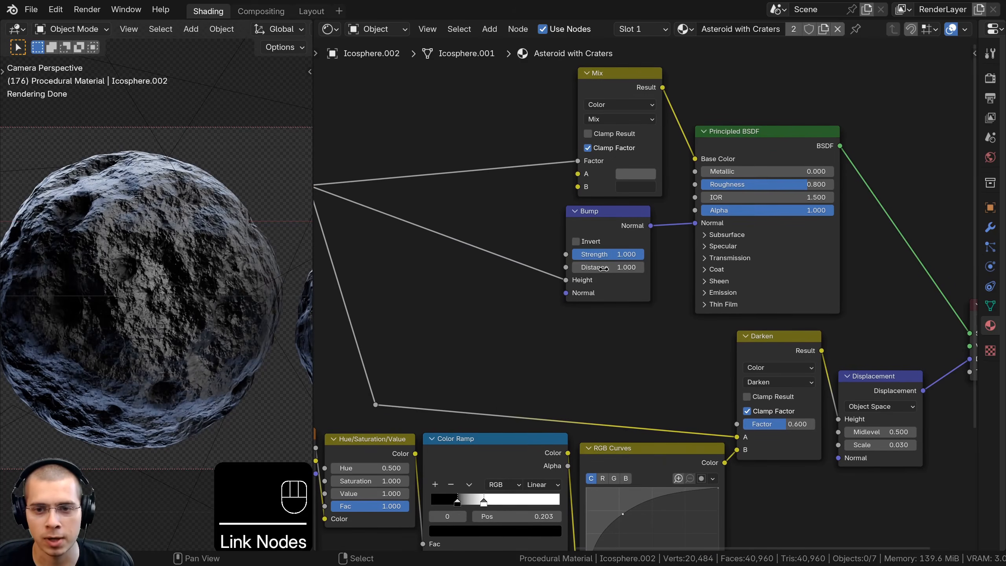
drag(622, 255, 582, 255)
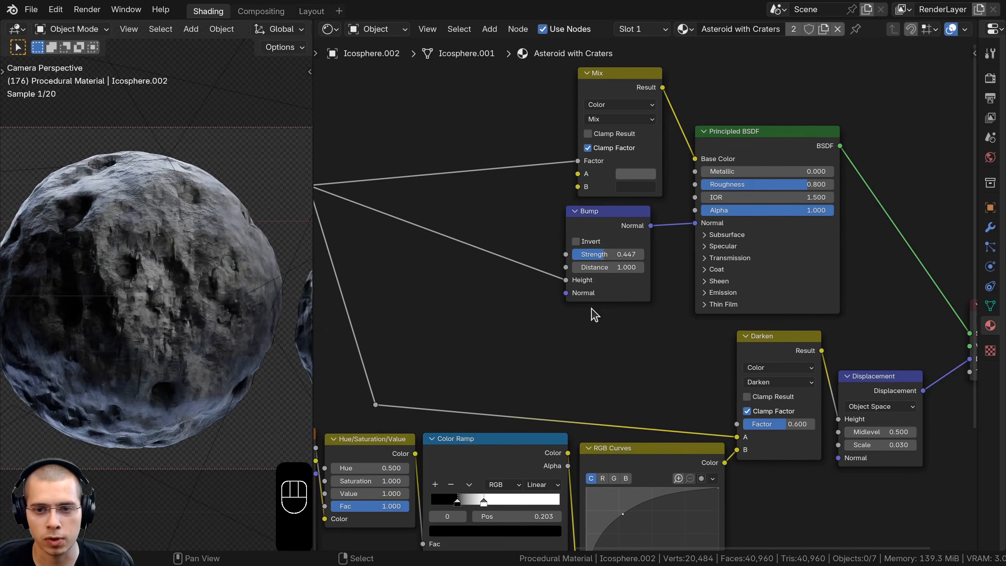
click(622, 254)
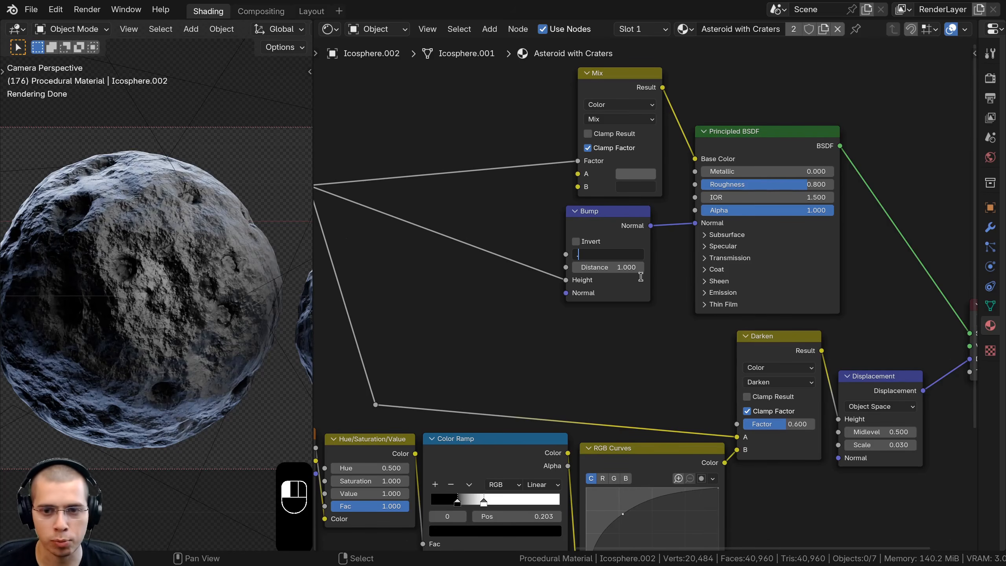
key(Return)
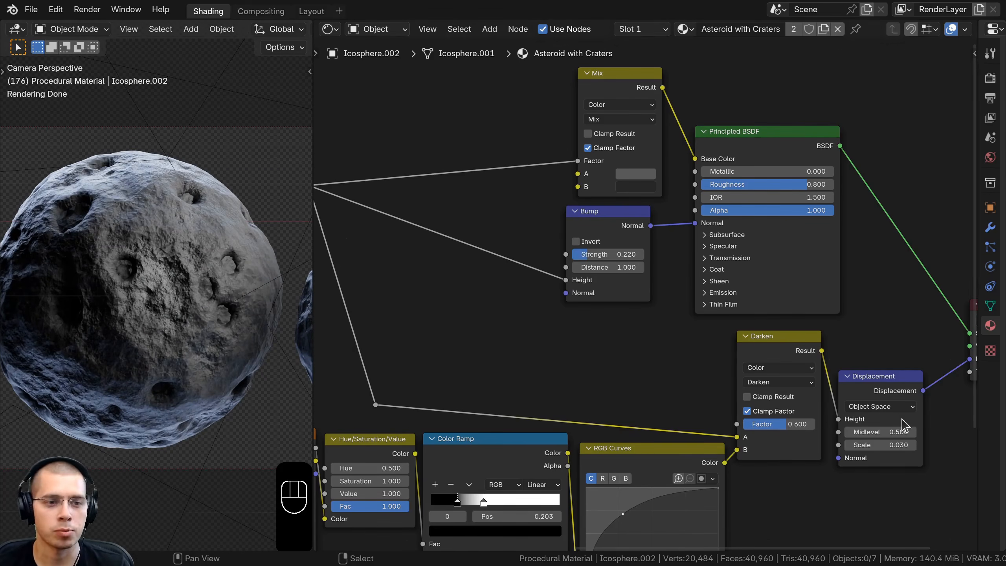
Move the end point of the RGB Curves to about X 0.657, Y 1.0 after examining the craters up close
scroll(197, 233, down, 1)
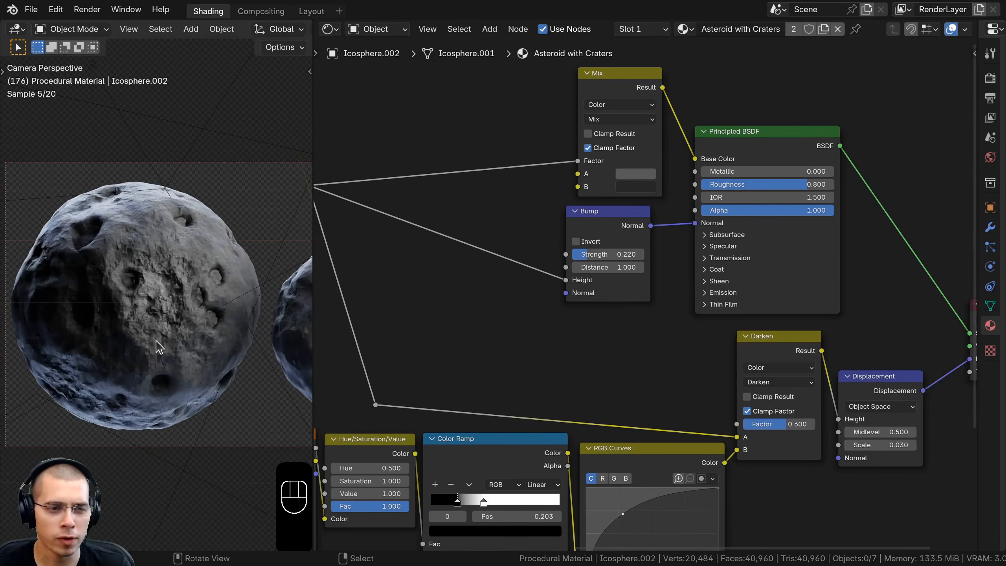
shift+middle_drag(196, 236, 159, 359)
scroll(159, 359, up, 5)
shift+middle_drag(167, 287, 166, 227)
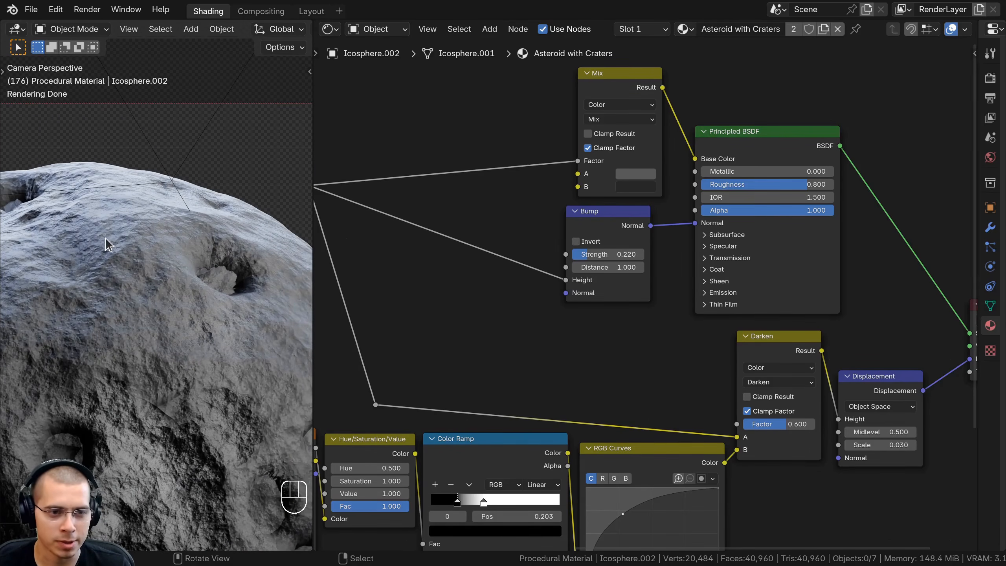
shift+middle_drag(178, 256, 205, 242)
middle_drag(618, 462, 597, 235)
scroll(596, 235, up, 3)
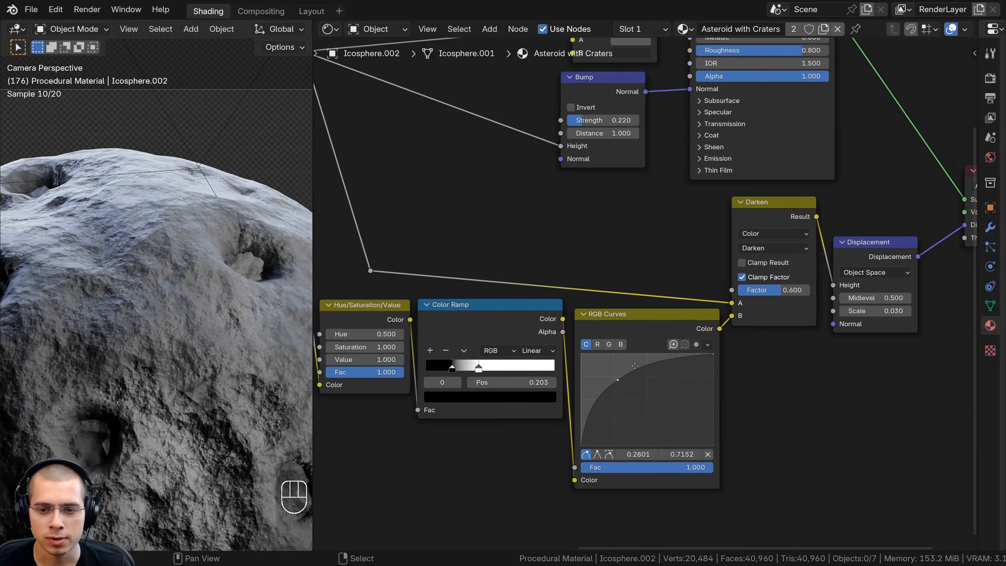
click(599, 232)
scroll(738, 311, up, 1)
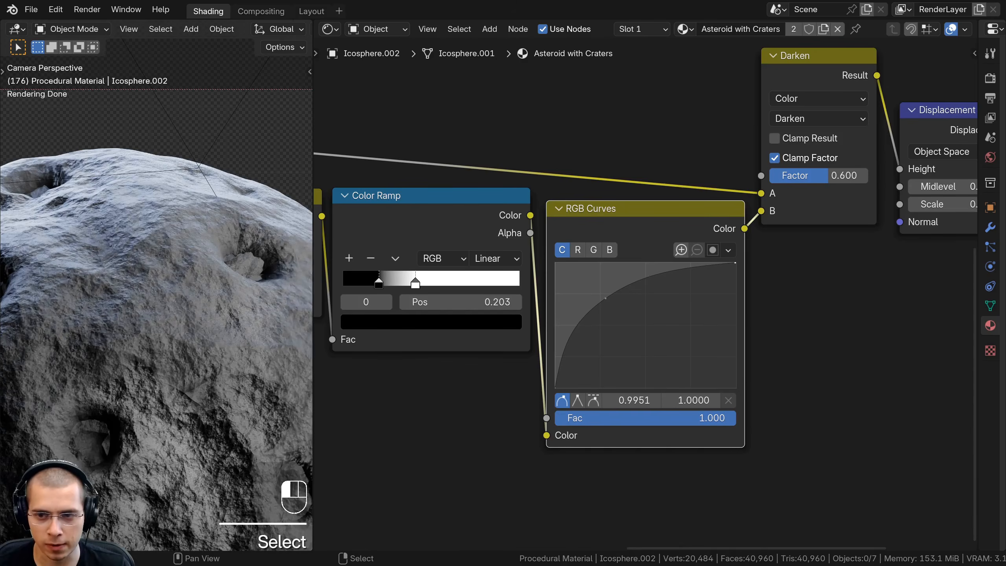
drag(735, 262, 674, 262)
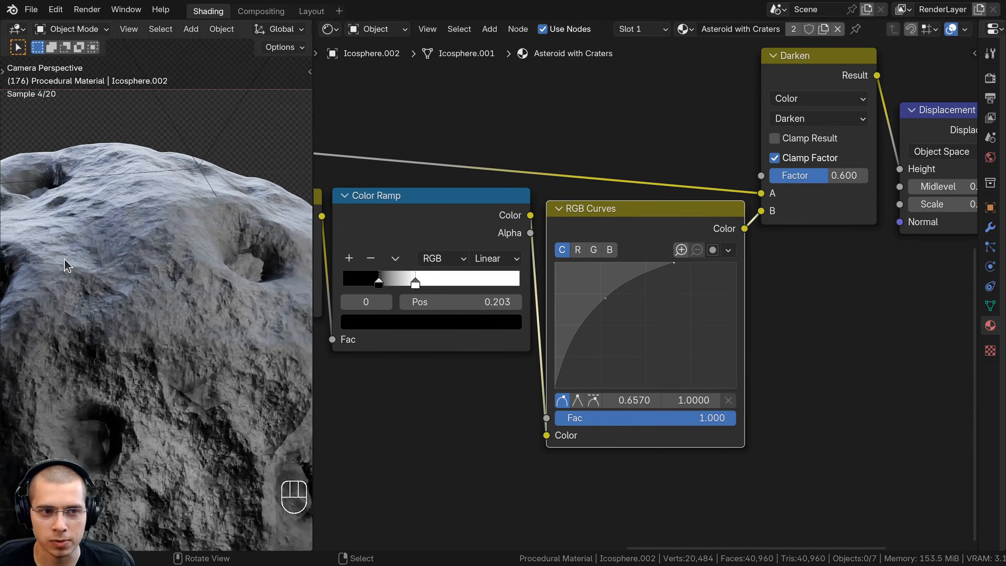
Fine-tune the RGB Curves' end point to X 0.6763, Y 1.0, undoing the stray node moves
scroll(65, 265, down, 1)
shift+middle_drag(72, 206, 123, 222)
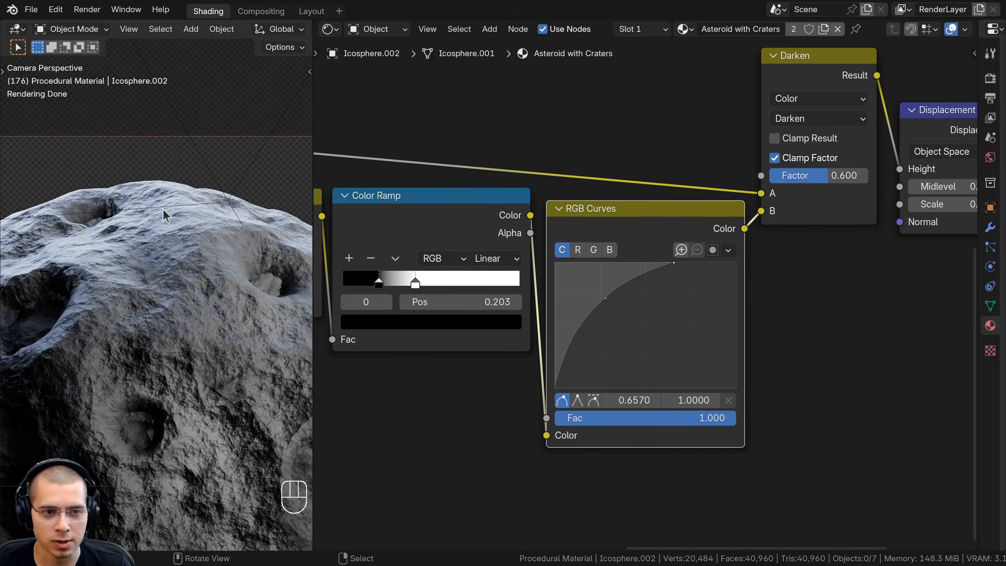
drag(690, 263, 643, 261)
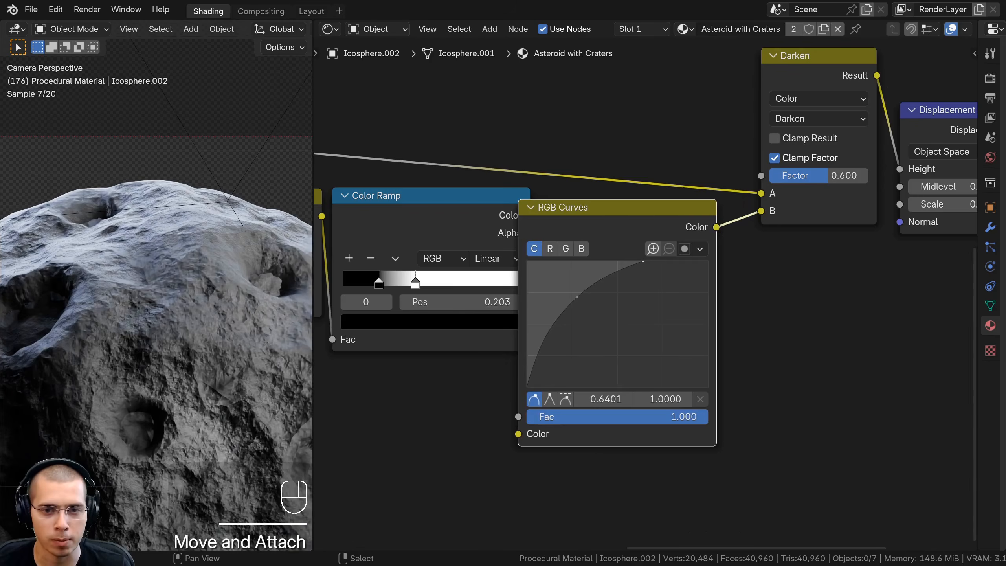
key(ctrl+z)
key(ctrl+z)
key(ctrl+z)
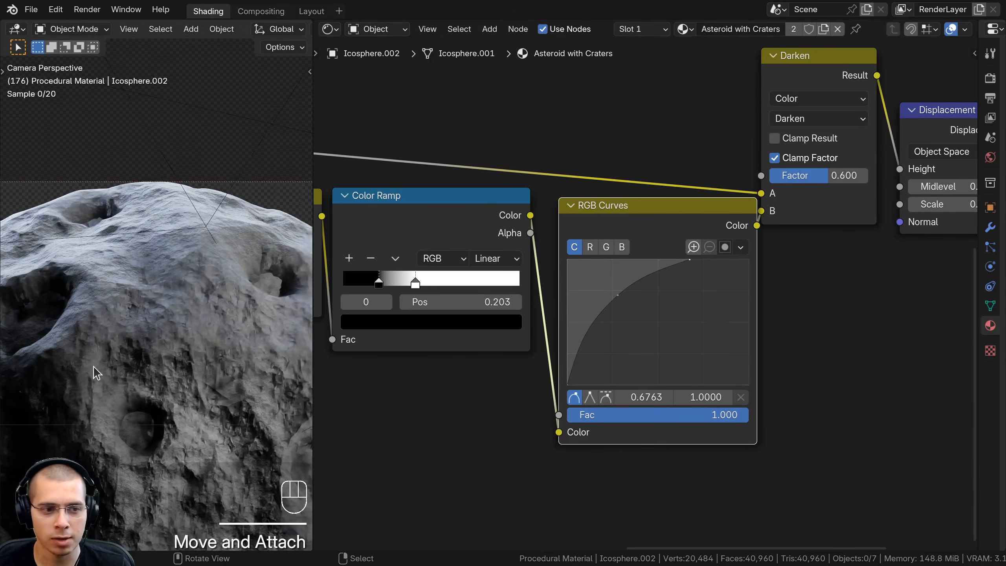
Check the whole asteroid and reposition the RGB Curves node between the Color Ramp and Darken nodes
scroll(95, 357, down, 3)
shift+middle_drag(107, 326, 117, 278)
scroll(181, 312, down, 2)
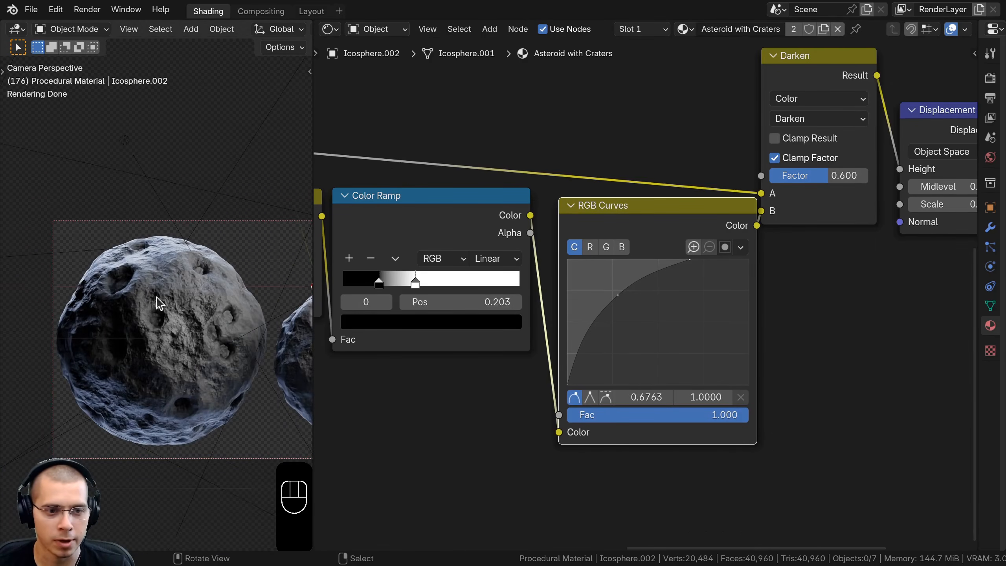
mouse_move(174, 298)
middle_down()
mouse_move(83, 292)
mouse_move(165, 289)
middle_up()
scroll(164, 287, up, 2)
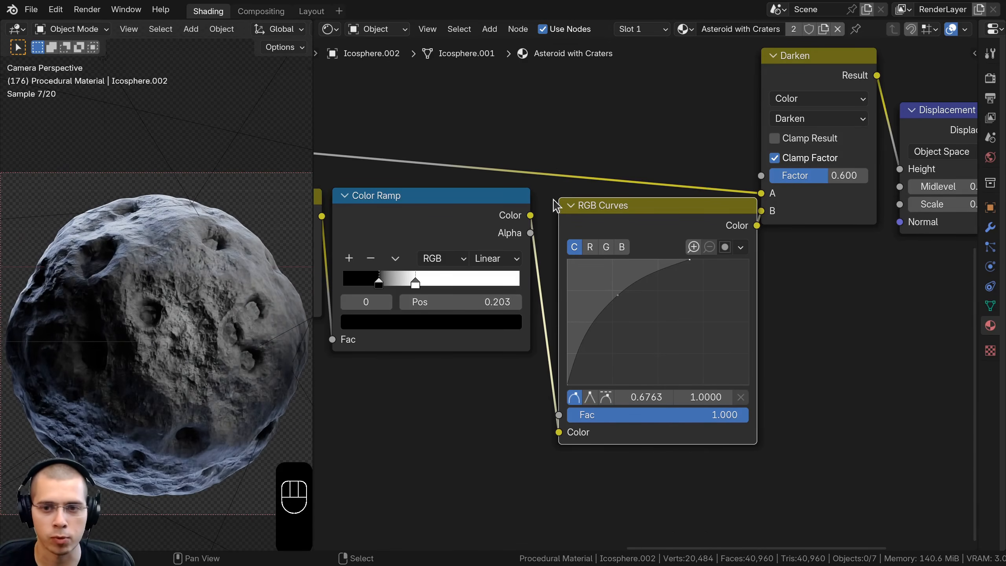
drag(566, 206, 550, 206)
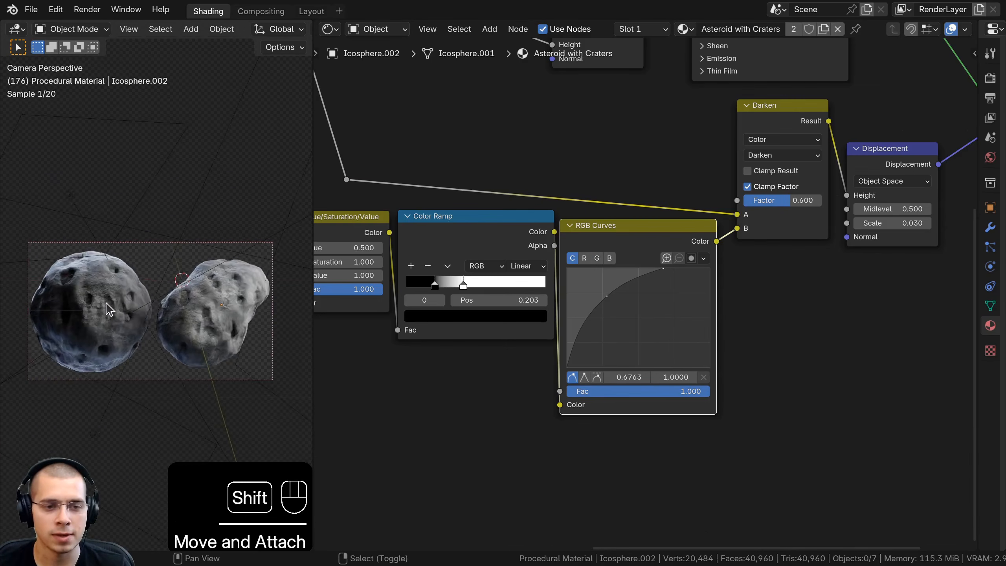
Group all nodes except the Material Output into a single node group
scroll(153, 288, up, 3)
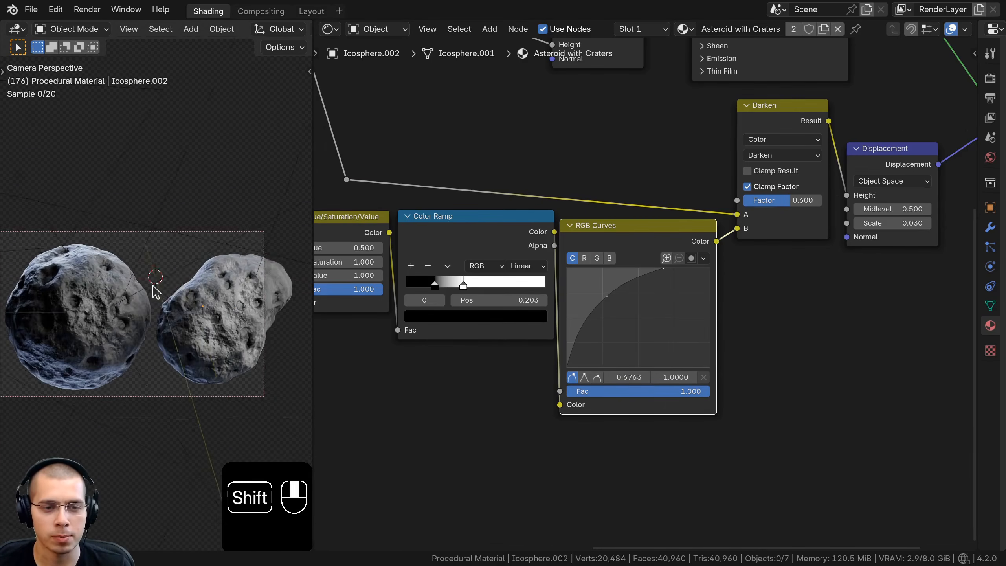
scroll(617, 214, down, 5)
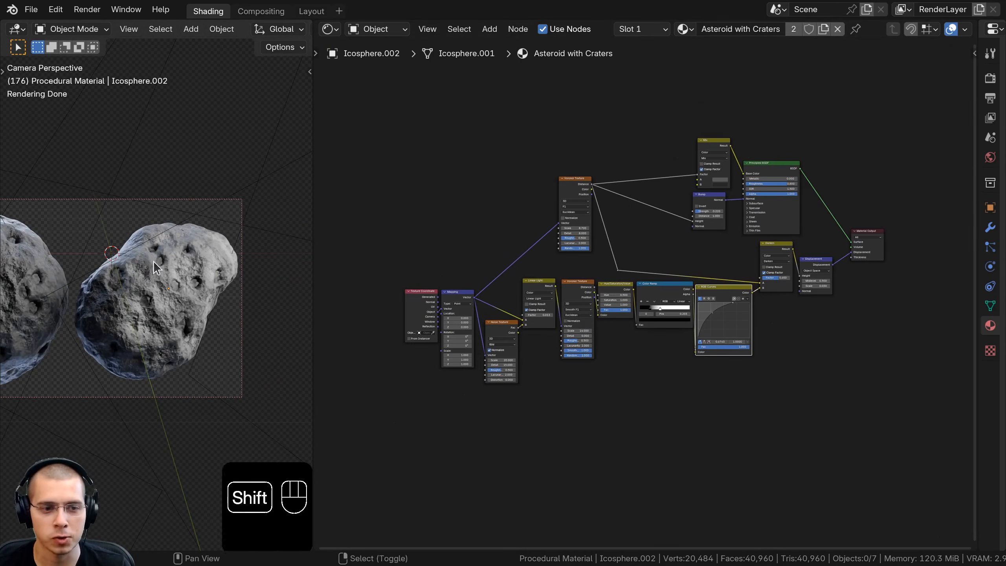
scroll(154, 262, up, 2)
click(456, 265)
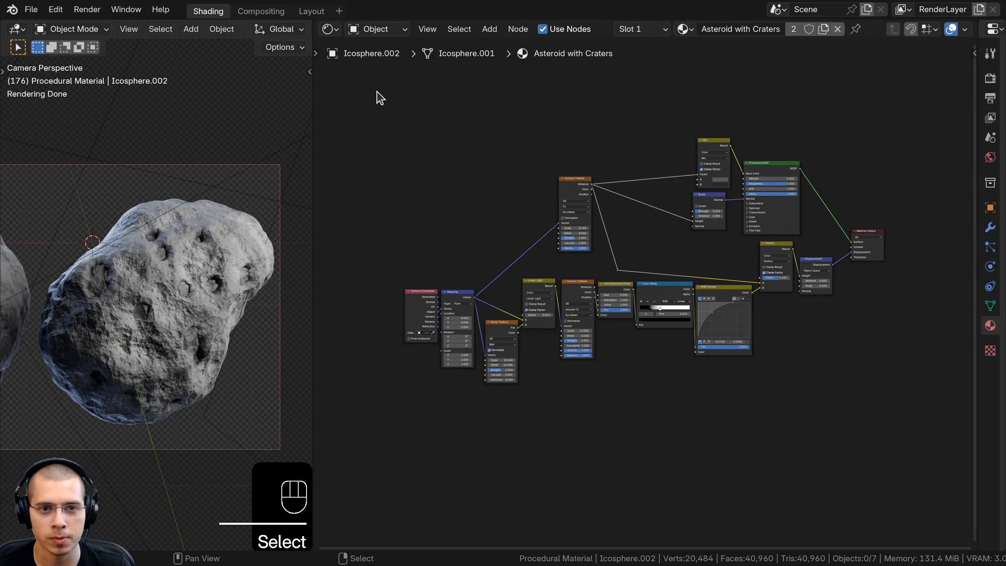
drag(376, 97, 831, 400)
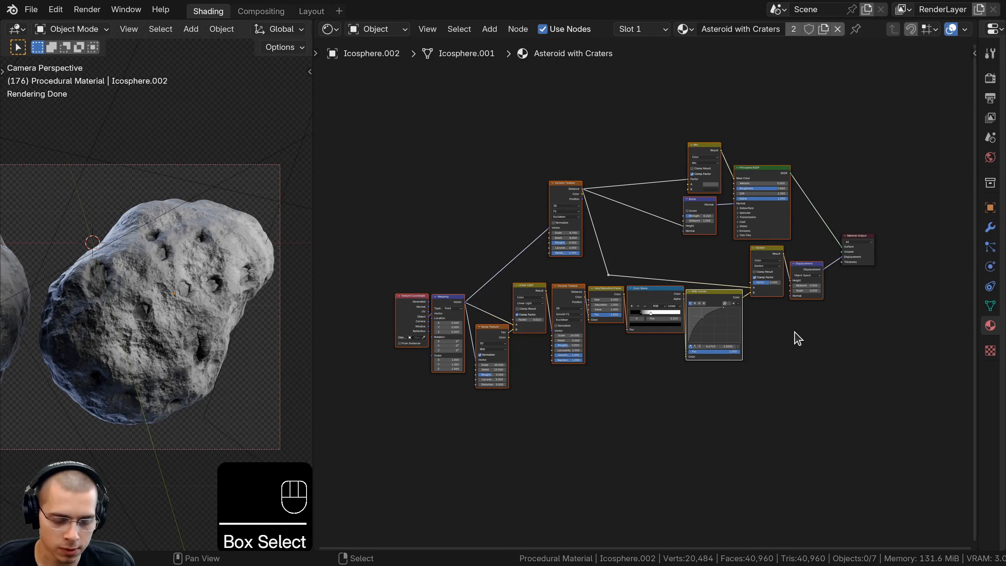
key(ctrl+g)
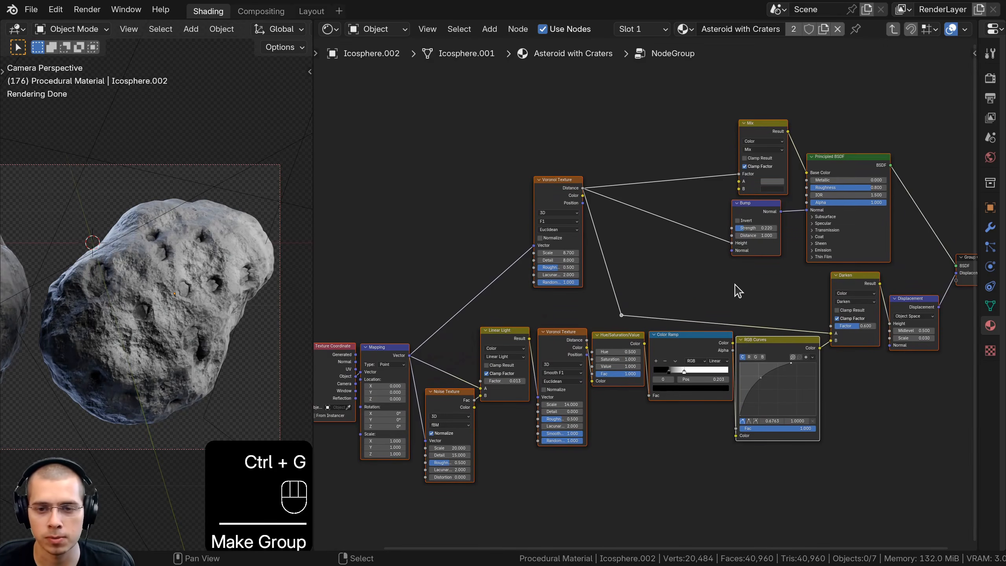
Exit to the top-level material tree and place the group node beside the Material Output
key(Tab)
key(Tab)
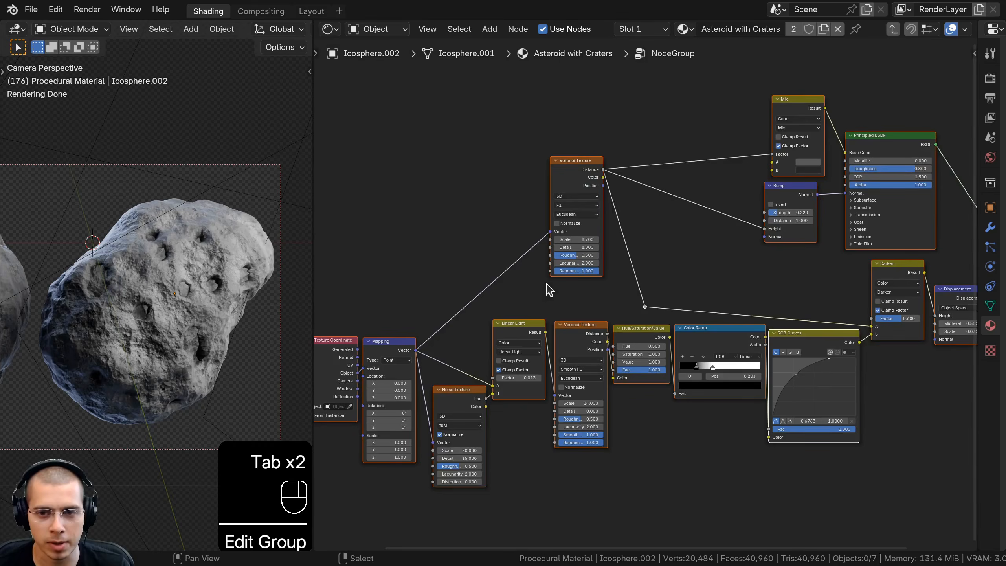
key(Tab)
drag(343, 244, 580, 217)
scroll(673, 234, up, 2)
scroll(674, 238, up, 1)
Rename the node group to "Asteroid with Craters" by copying the material's name
click(751, 30)
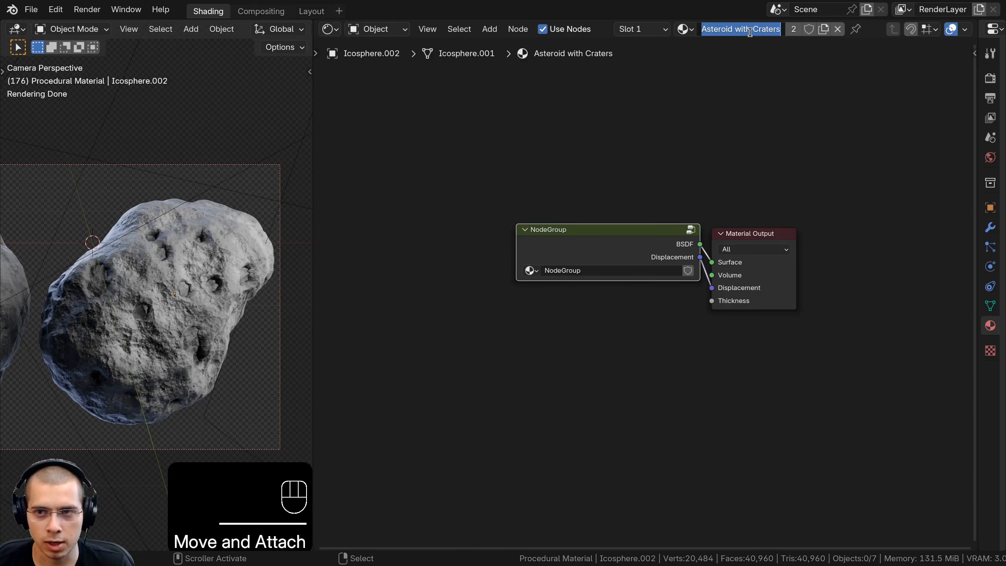
key(ctrl+c)
click(607, 270)
key(ctrl+v)
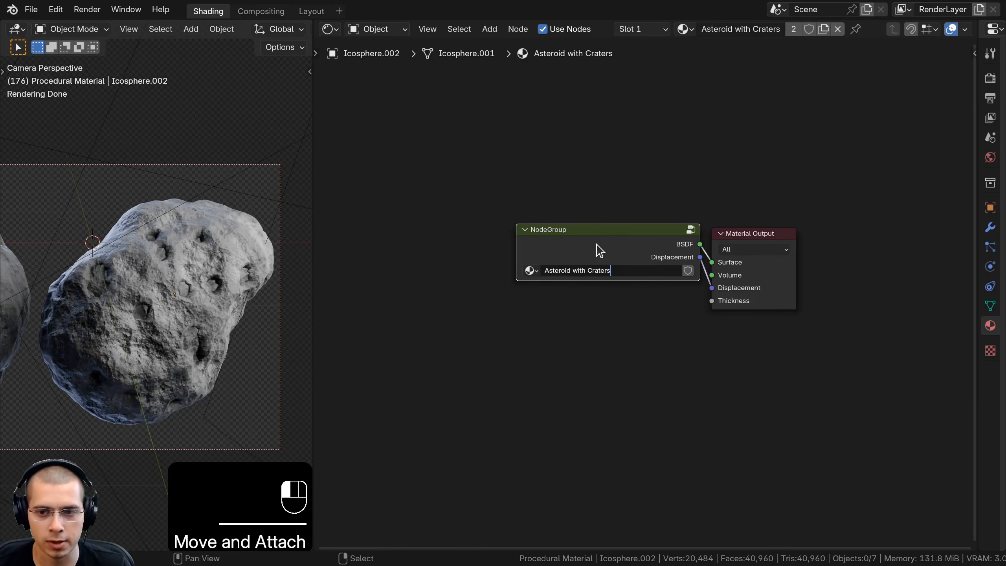
key(Return)
Inside the node group, rename the BSDF output socket to "Shader"
key(Tab)
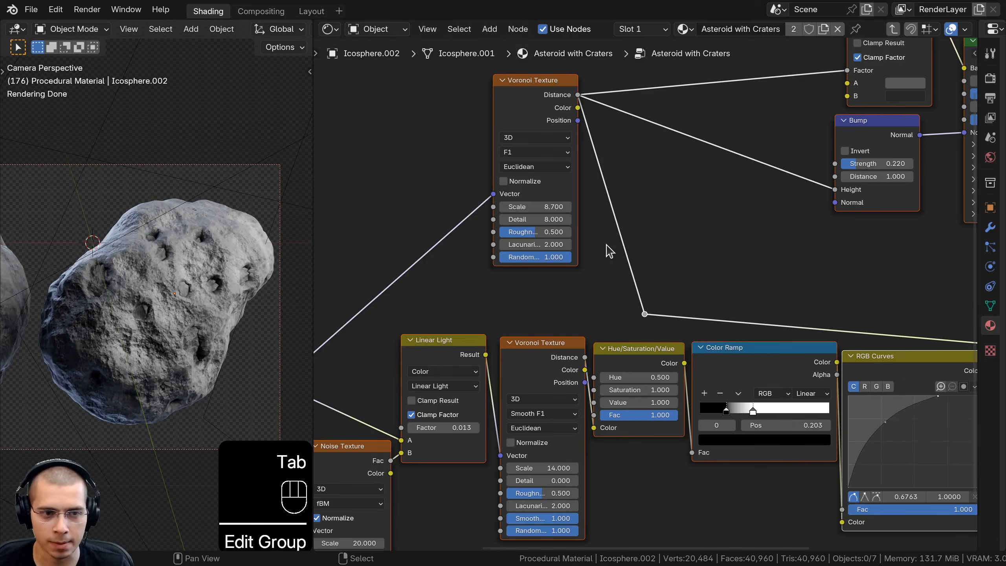
scroll(621, 245, down, 1)
middle_drag(642, 231, 618, 243)
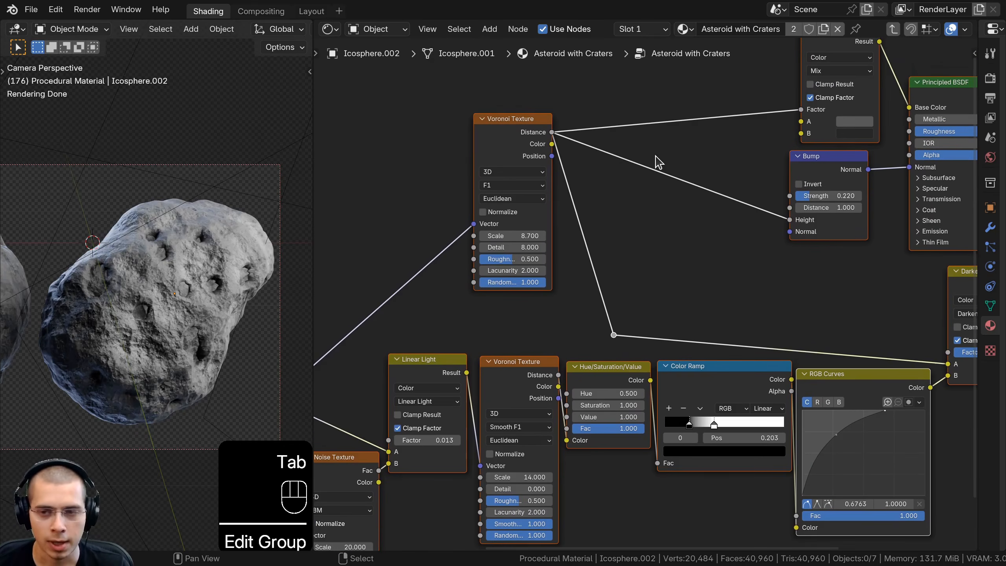
middle_drag(655, 155, 642, 199)
key(n)
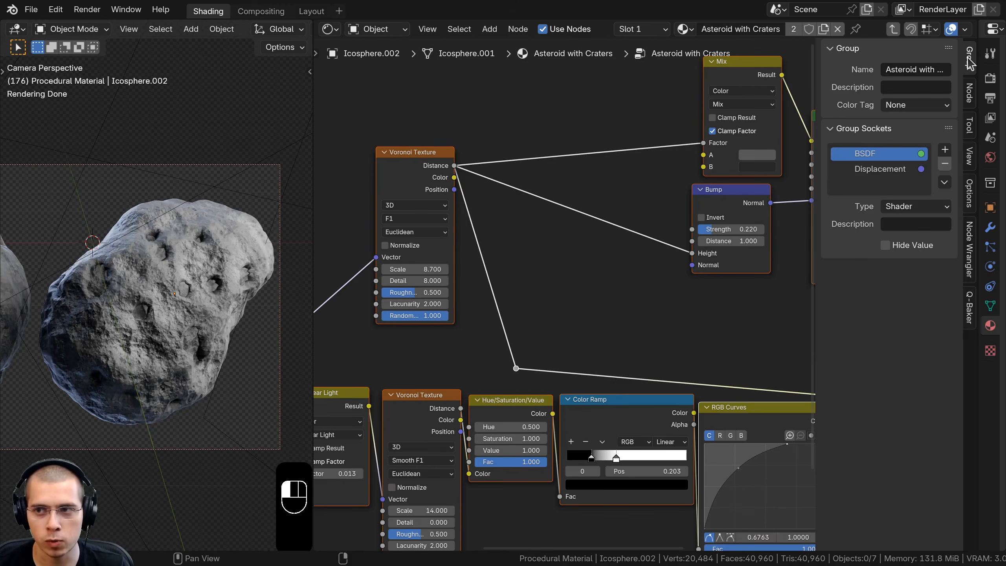
double_click(857, 155)
text(Shad)
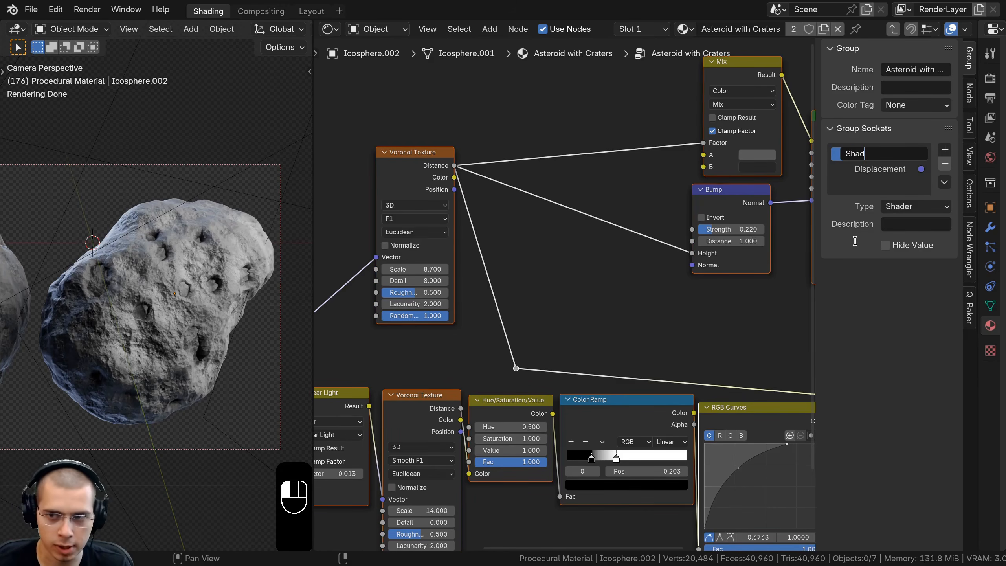
text(er)
key(Return)
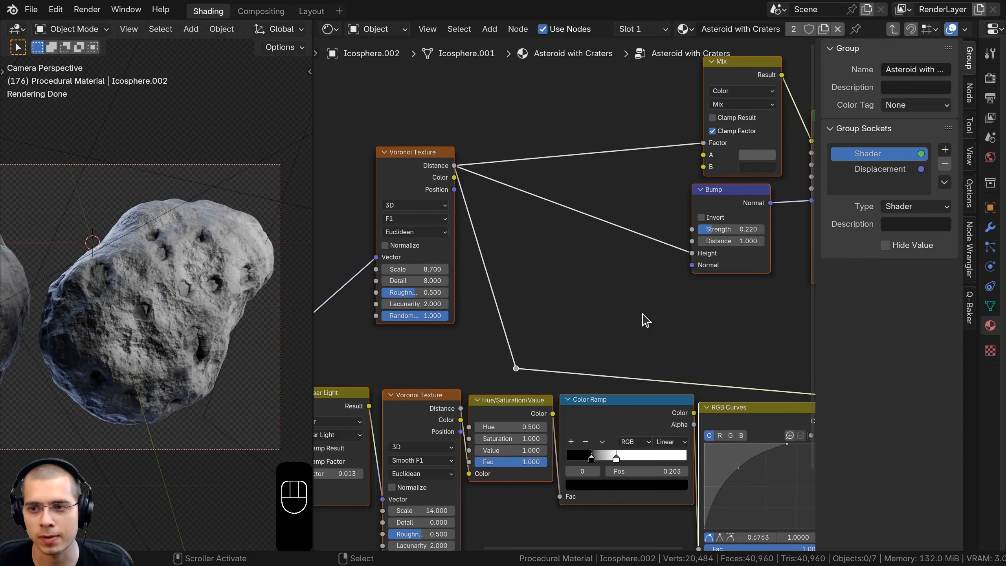
Move the Group Input node down next to the Texture Coordinate node
scroll(515, 314, down, 4)
middle_drag(498, 302, 837, 261)
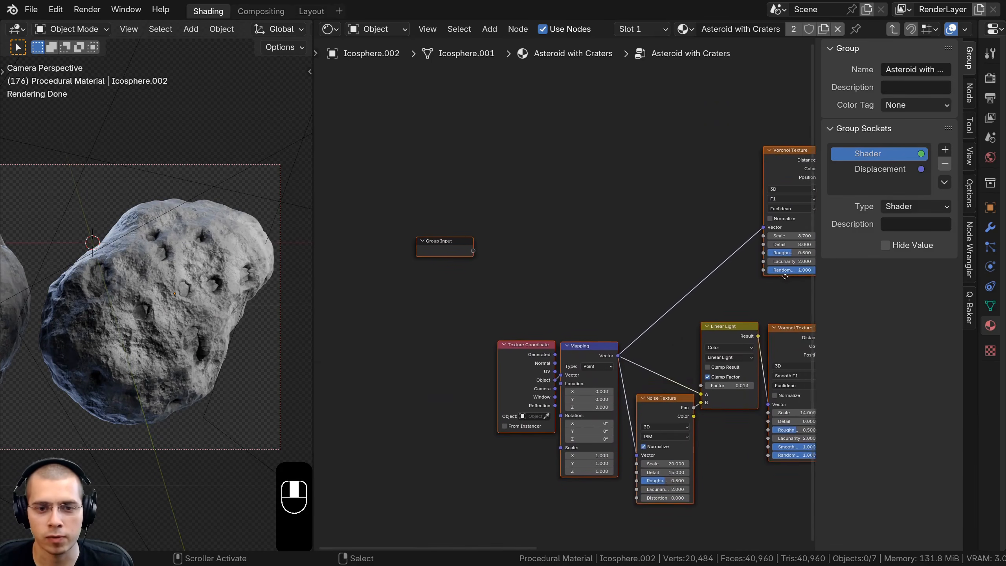
middle_drag(468, 269, 526, 219)
click(527, 203)
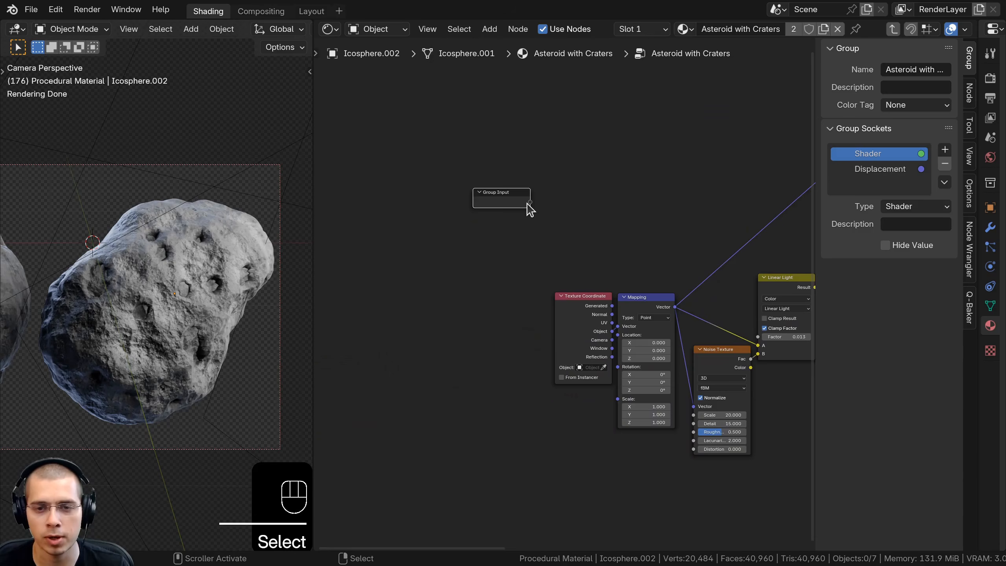
key(g)
click(515, 291)
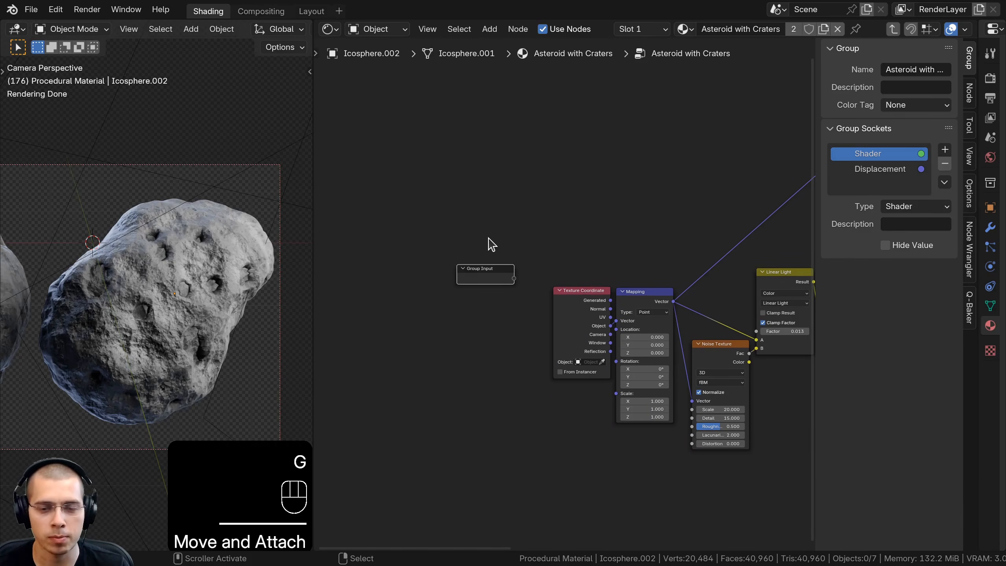
key(Tab)
key(Tab)
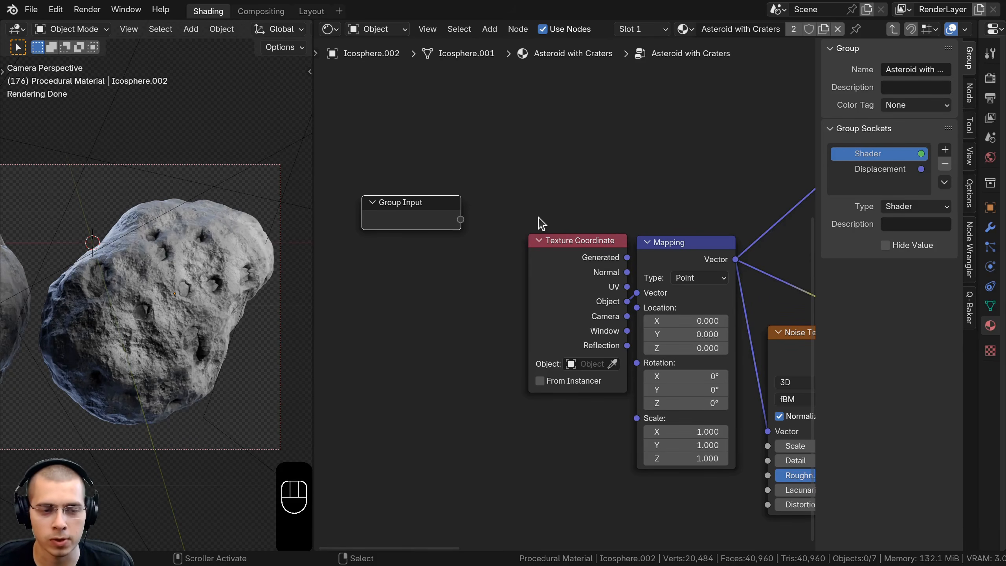
Expose the Mapping node's Scale as a group input and nudge the Group Input node
middle_drag(631, 247, 578, 207)
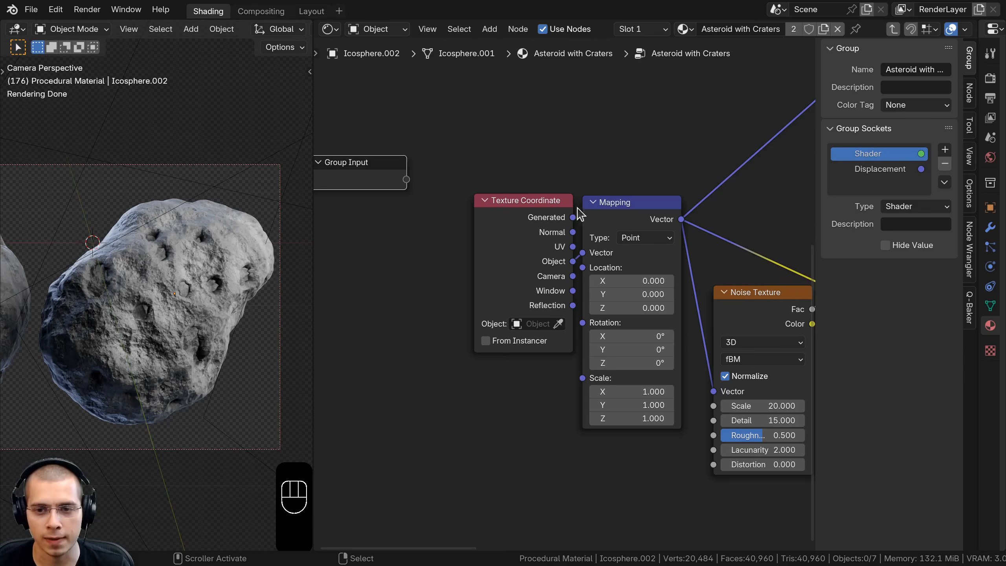
click(600, 213)
scroll(237, 258, up, 1)
scroll(716, 180, down, 2)
middle_drag(717, 181, 676, 194)
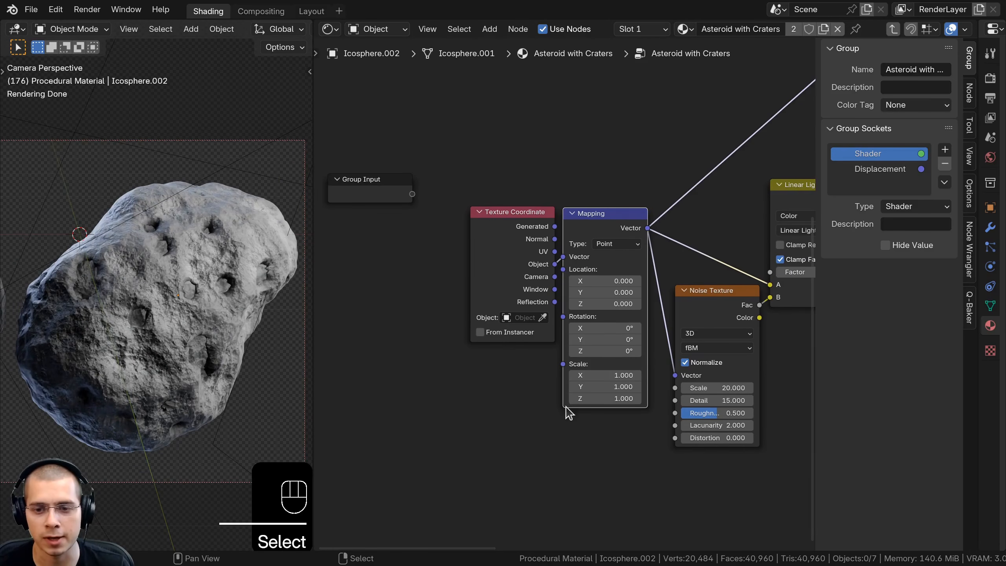
middle_drag(566, 407, 567, 411)
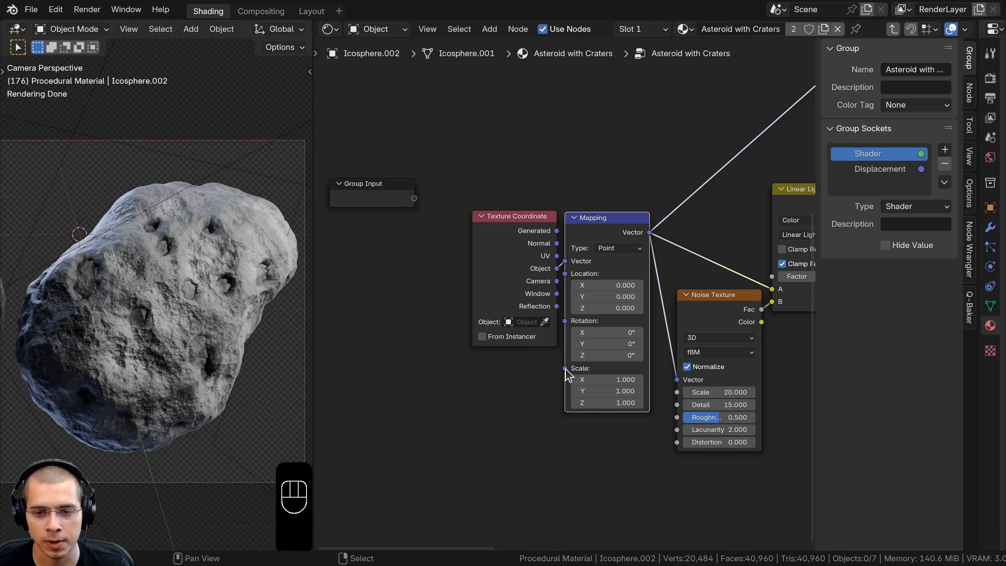
drag(566, 369, 411, 200)
drag(381, 191, 379, 190)
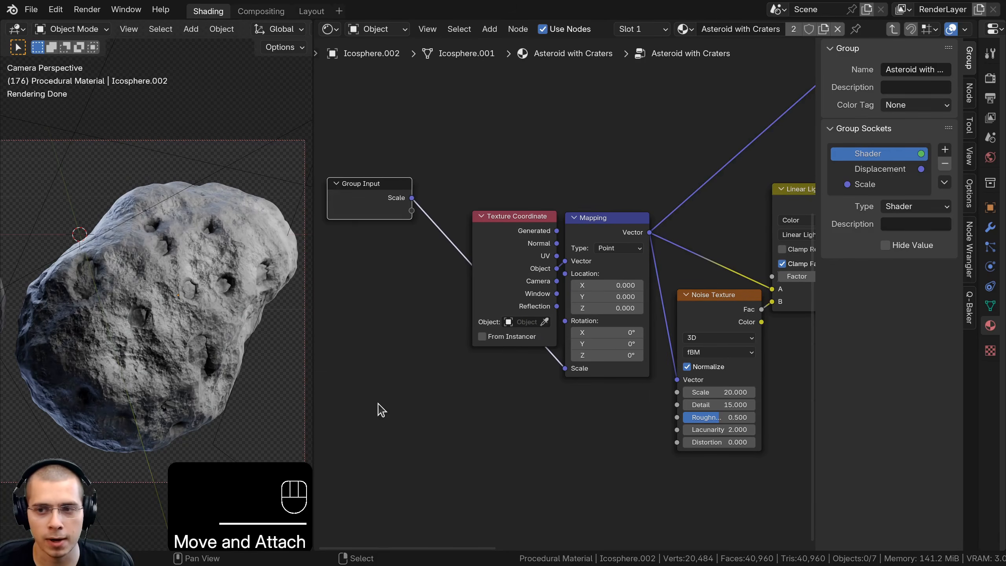
Change the Scale group socket's type to Float with a default of 1.000
click(865, 185)
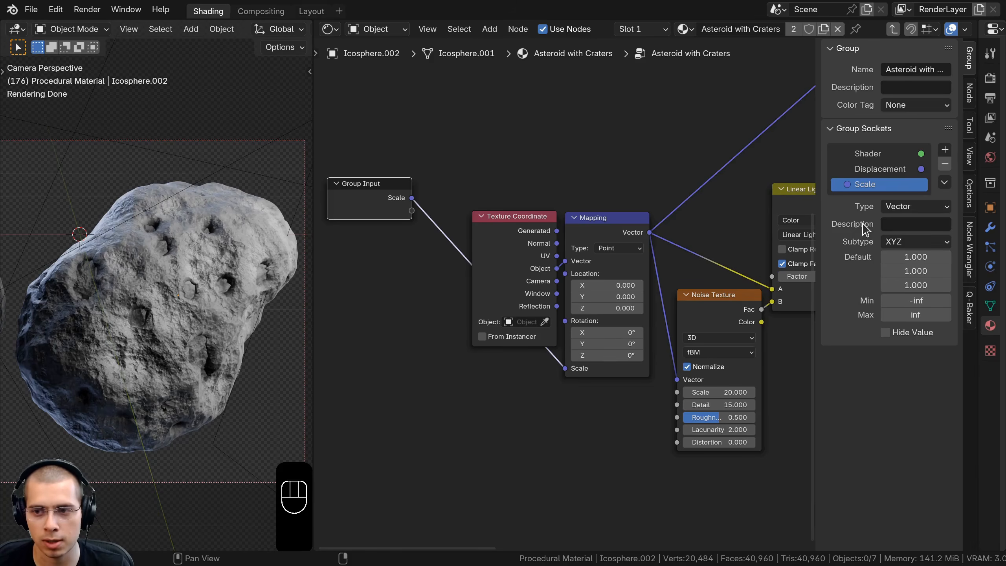
click(899, 208)
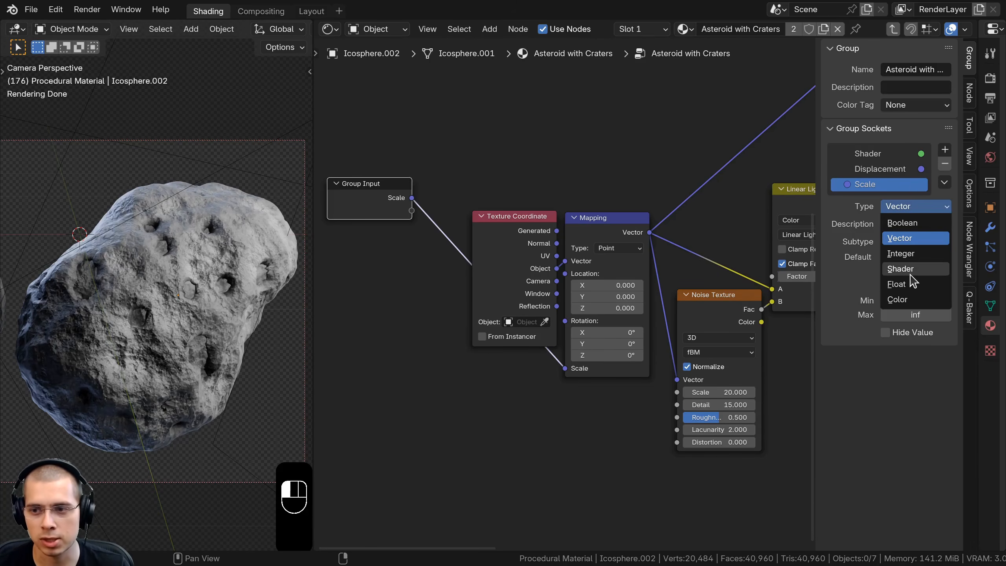
click(898, 285)
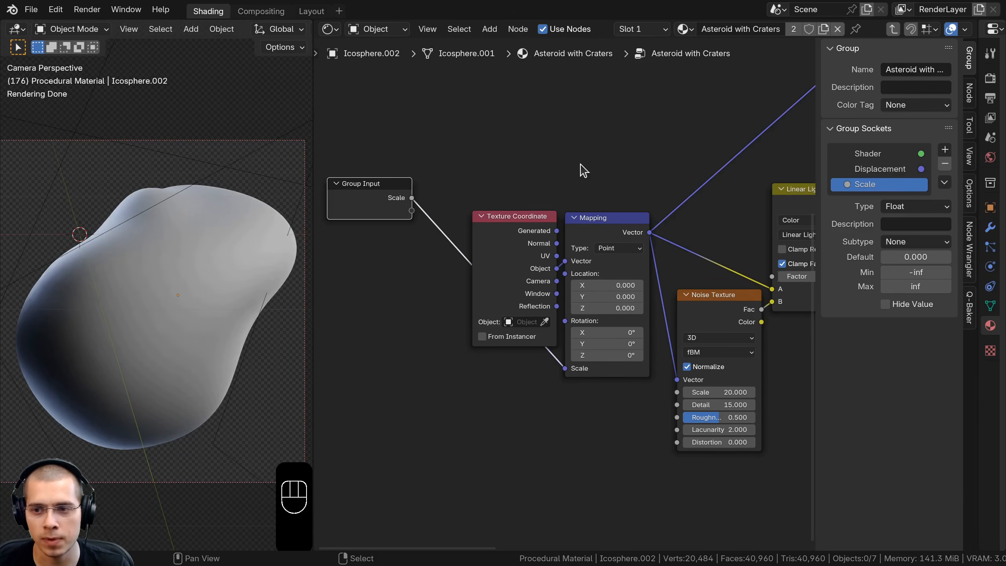
click(917, 258)
click(676, 225)
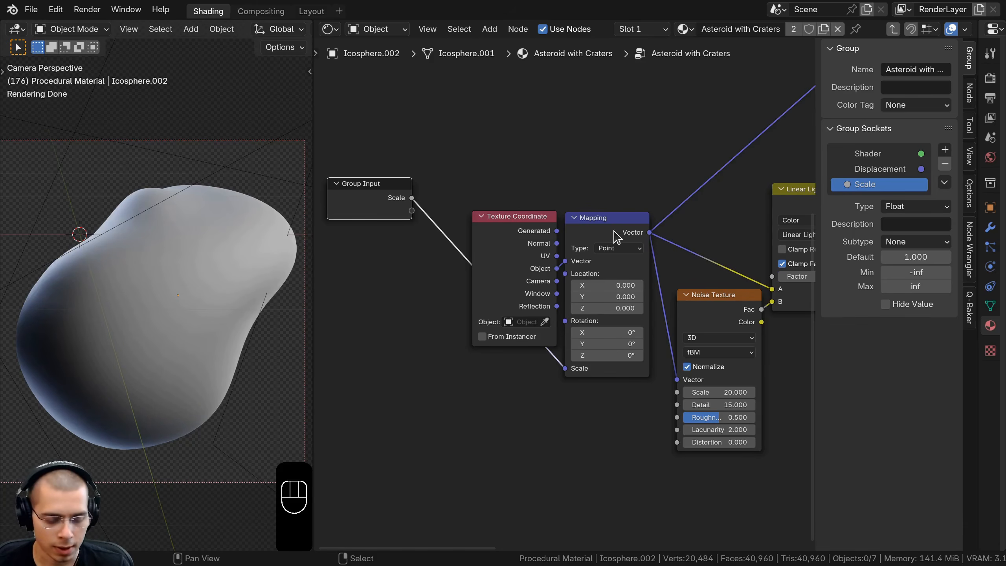
Exit the group, set the group node's Scale to 1.000 and nudge the node closer to the Material Output
key(Tab)
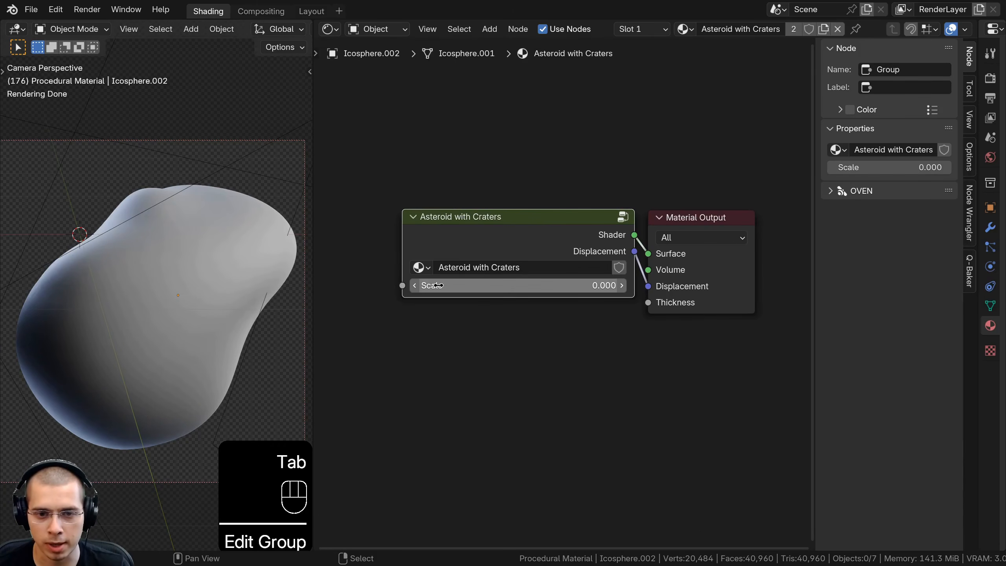
click(460, 286)
text(1)
click(461, 226)
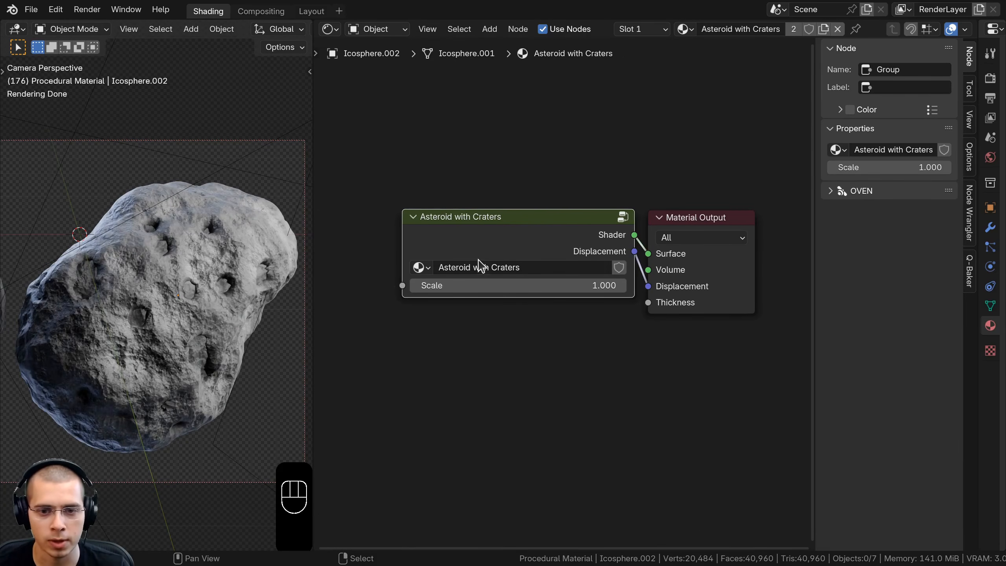
mouse_move(498, 280)
mouse_down()
mouse_move(527, 280)
mouse_move(500, 280)
mouse_up()
drag(512, 240, 516, 241)
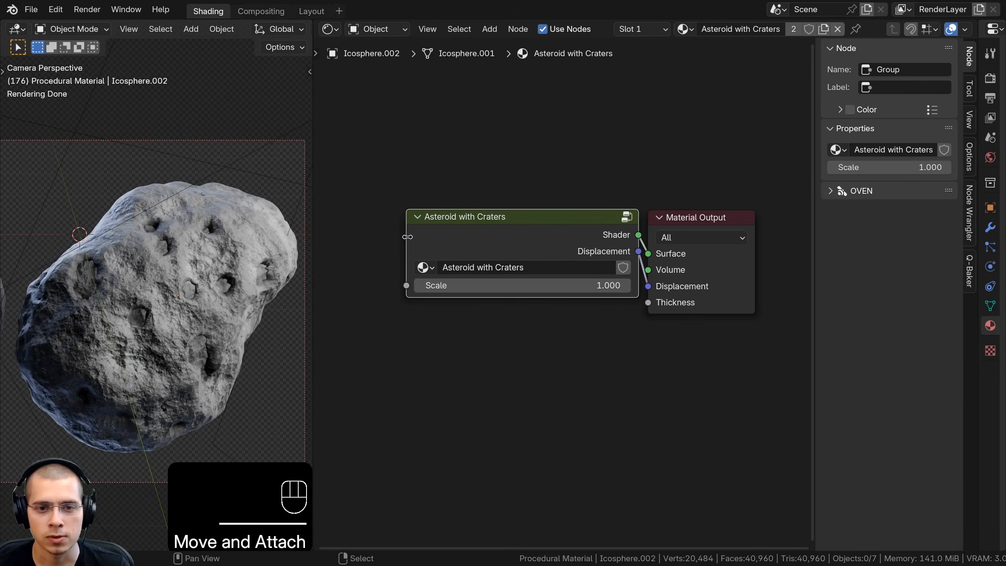
drag(408, 237, 415, 237)
Back inside the group, expose the Smooth F1 Voronoi Texture's Scale as a new group input
key(Tab)
scroll(541, 286, down, 6)
middle_drag(541, 285, 551, 300)
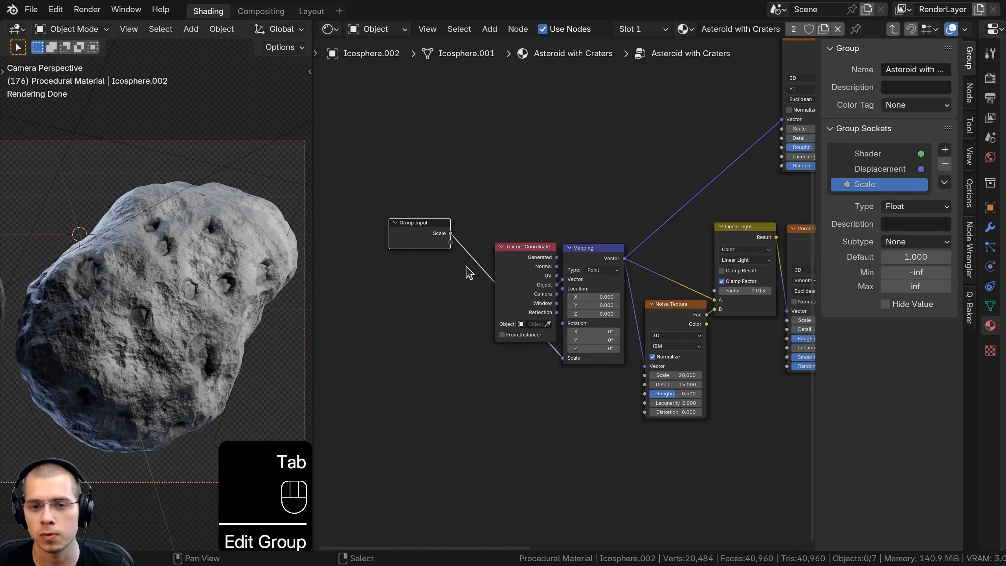
scroll(475, 266, down, 3)
scroll(625, 296, up, 1)
middle_drag(624, 297, 598, 298)
scroll(598, 299, up, 3)
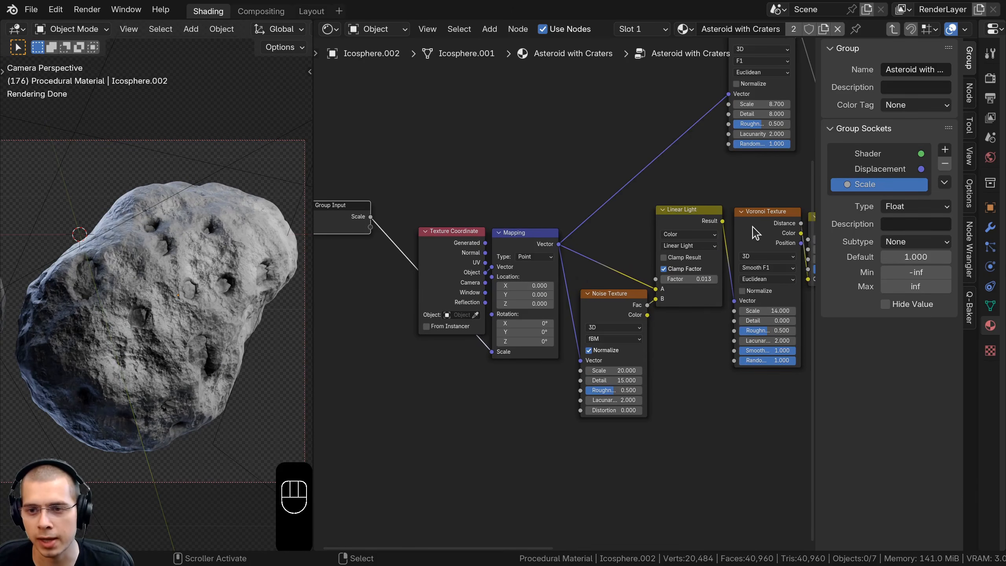
drag(755, 219, 759, 217)
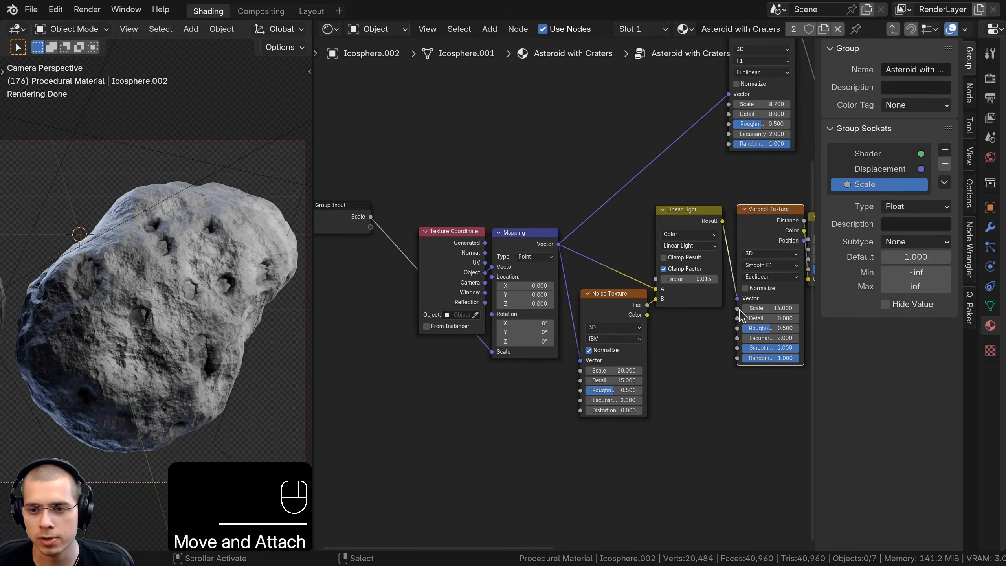
drag(738, 308, 370, 227)
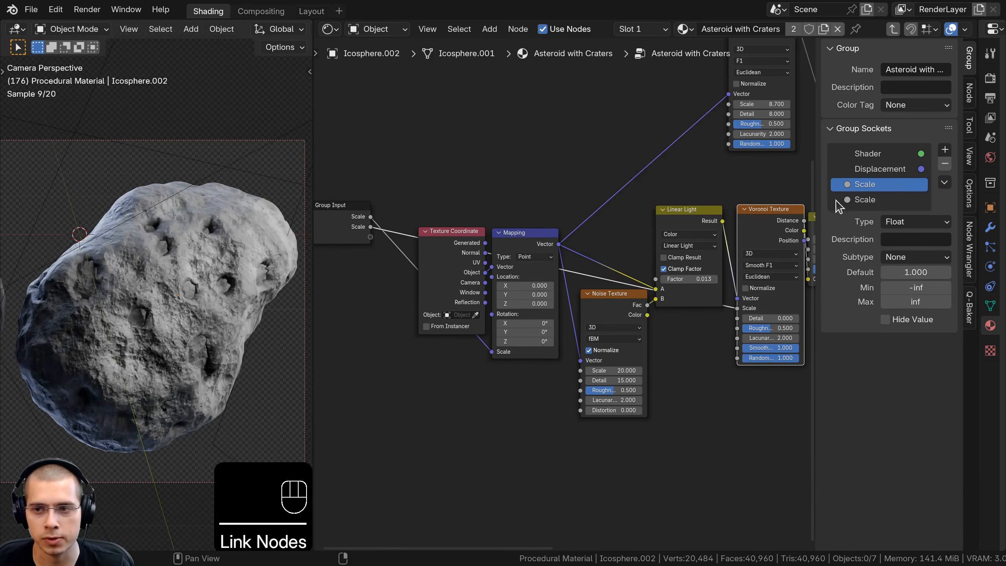
Rename the new Voronoi Scale group socket to "Craters Scale"
click(856, 200)
double_click(857, 201)
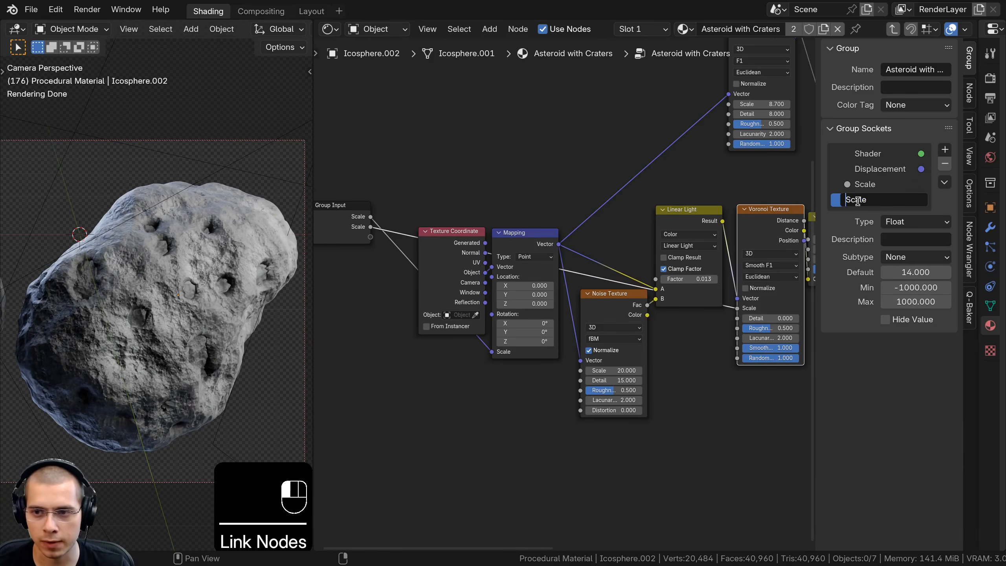
text(Craters)
key(Return)
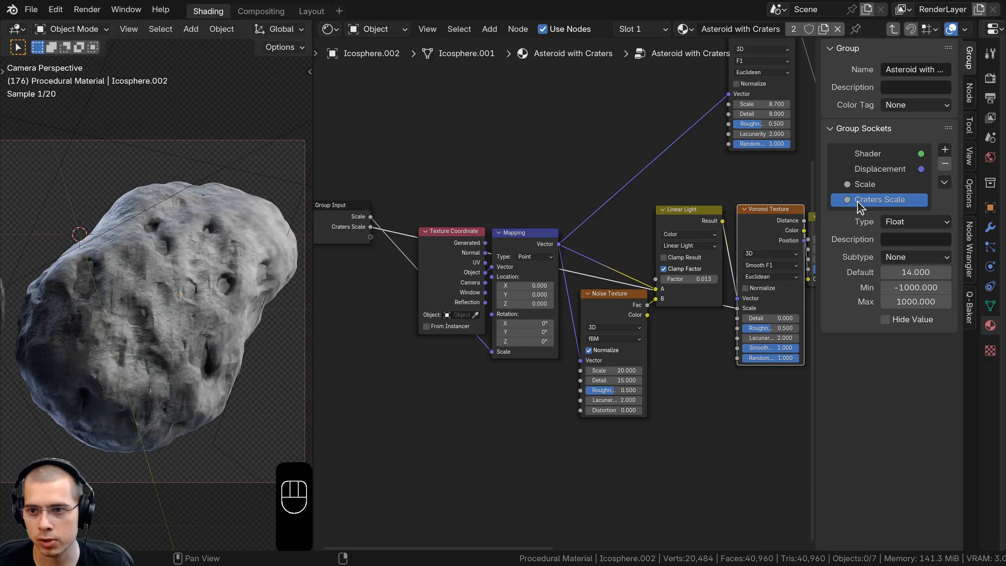
middle_drag(511, 284, 452, 281)
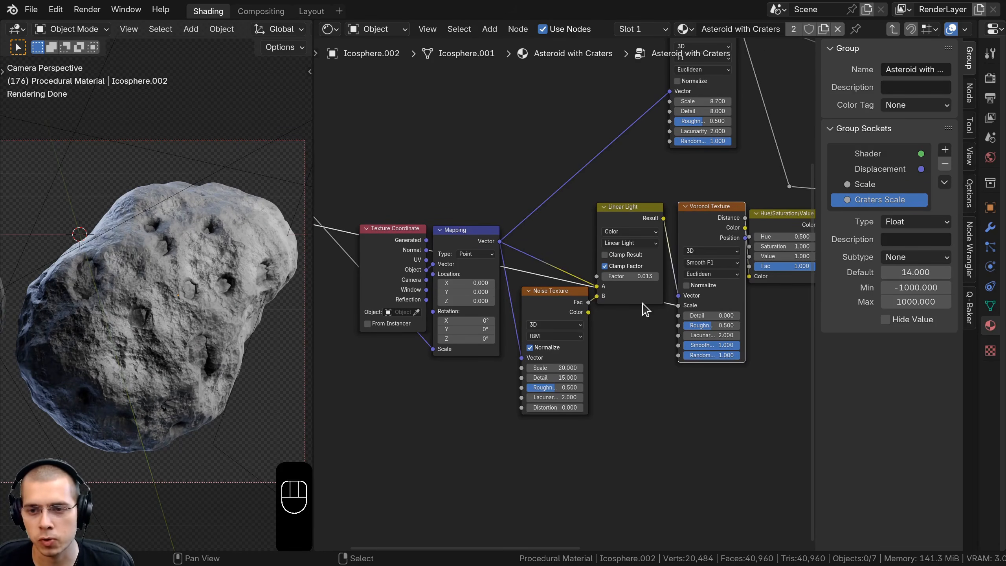
Expose the Hue/Saturation/Value node's Value as a group input and name its socket "Craters Size"
middle_drag(728, 320, 657, 318)
scroll(659, 319, up, 2)
click(717, 207)
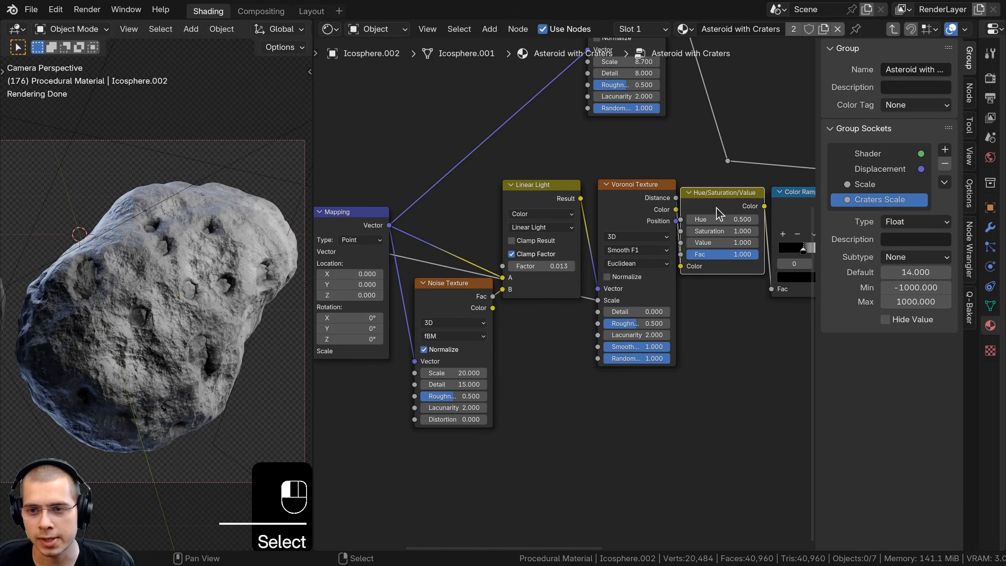
shift+drag(714, 239, 479, 218)
scroll(658, 286, down, 1)
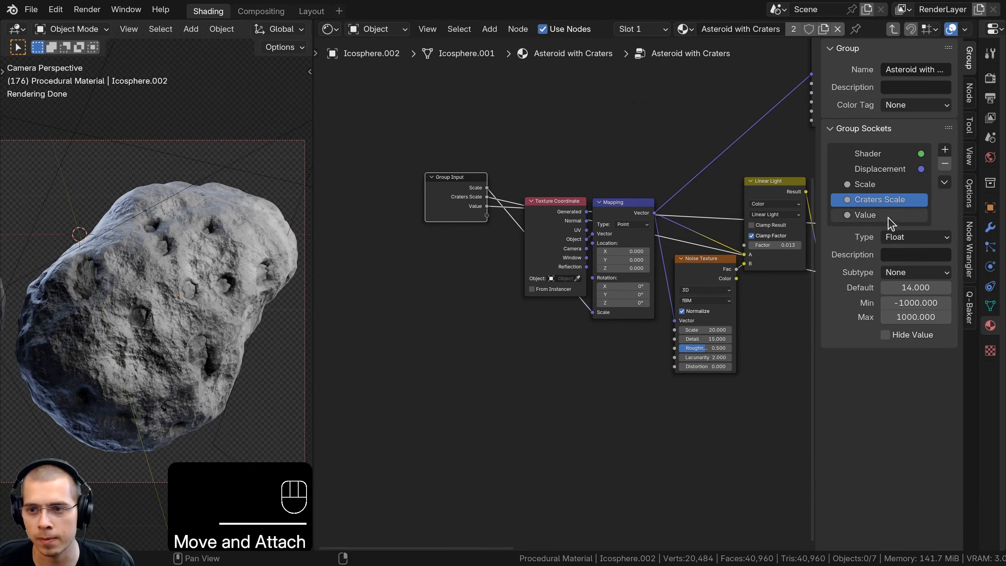
double_click(865, 215)
text(Craters Size)
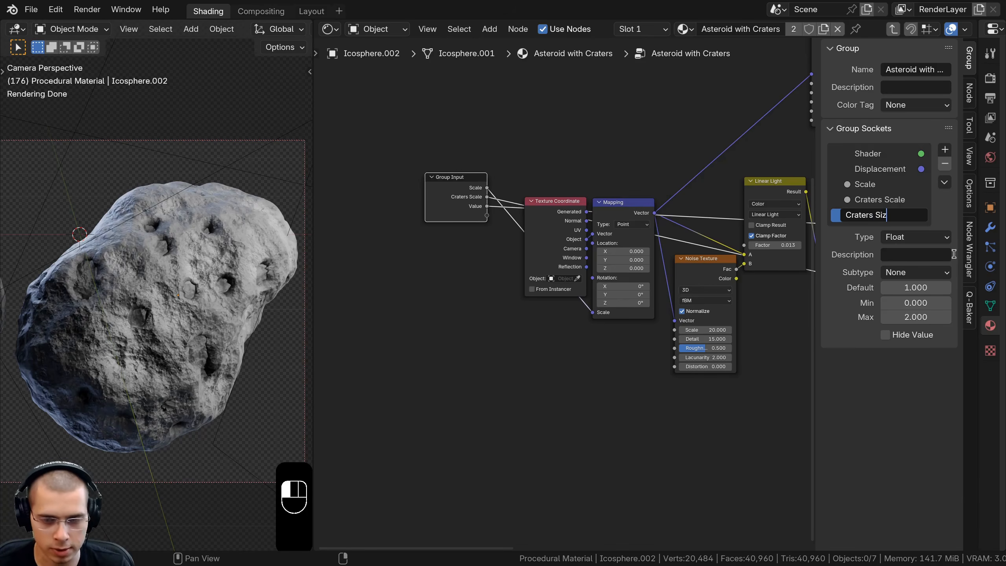
key(Return)
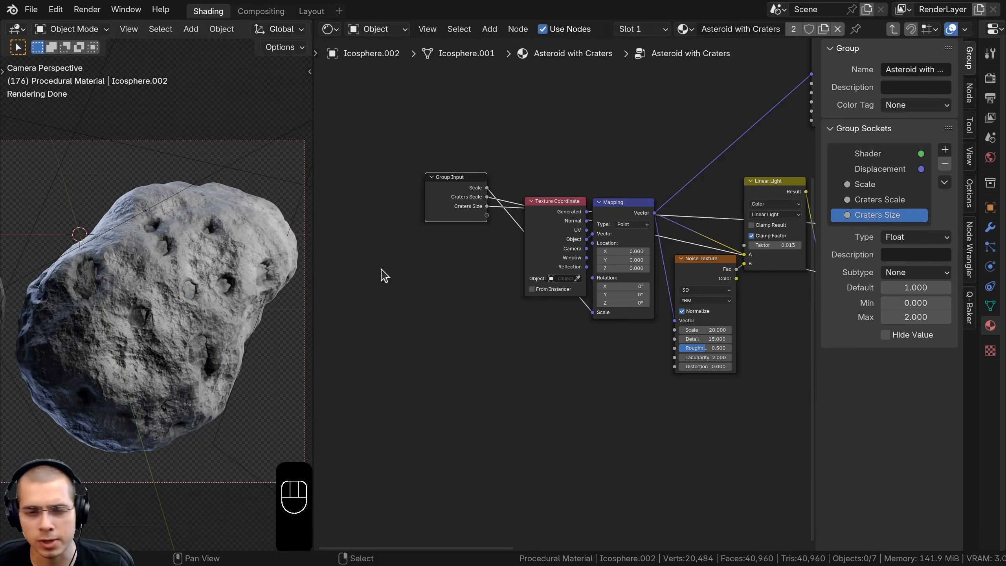
Reposition the Group Input node slightly, keeping it just before the Texture Coordinate node
click(447, 209)
middle_drag(448, 209, 432, 226)
key(g)
click(451, 224)
middle_drag(437, 271, 413, 294)
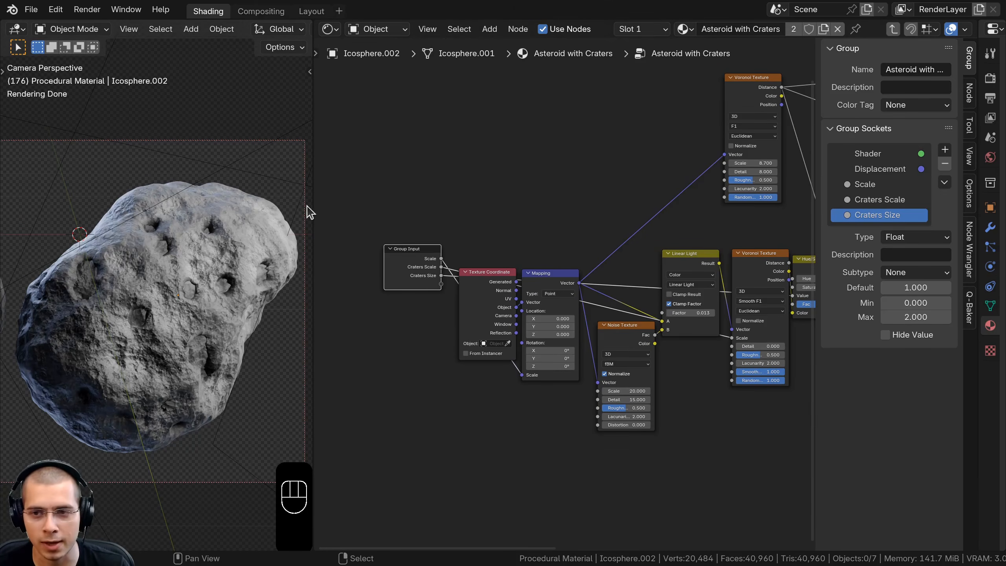
Expose the F1 Voronoi Texture's Scale as a group input and rename its socket to "Noise Scale"
middle_drag(741, 164, 693, 205)
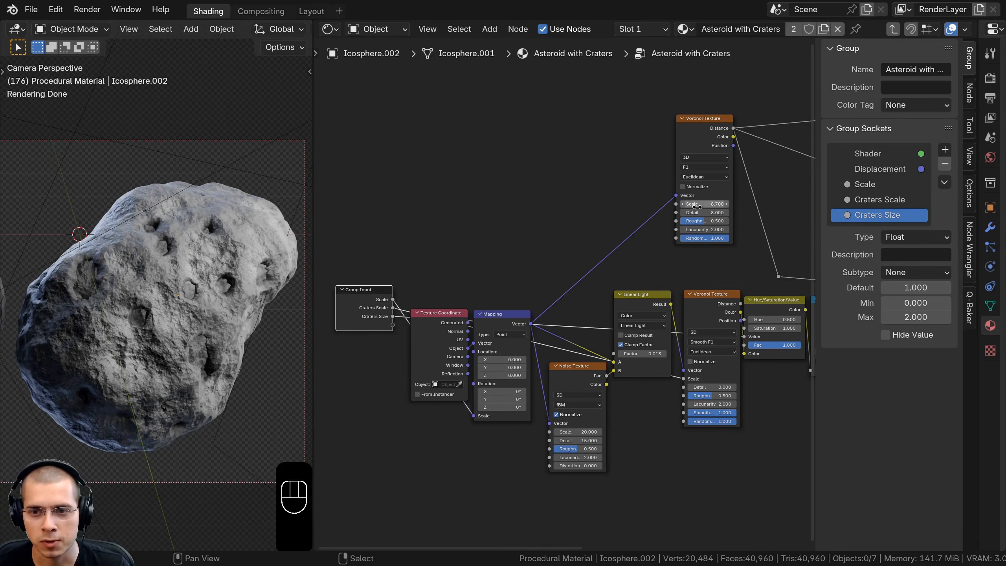
click(675, 199)
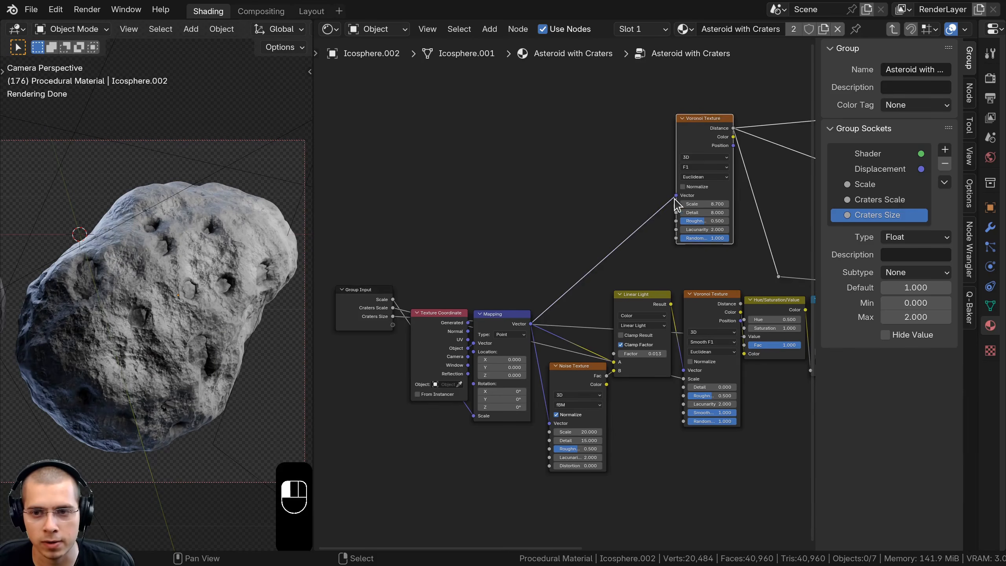
drag(676, 203, 393, 334)
double_click(866, 232)
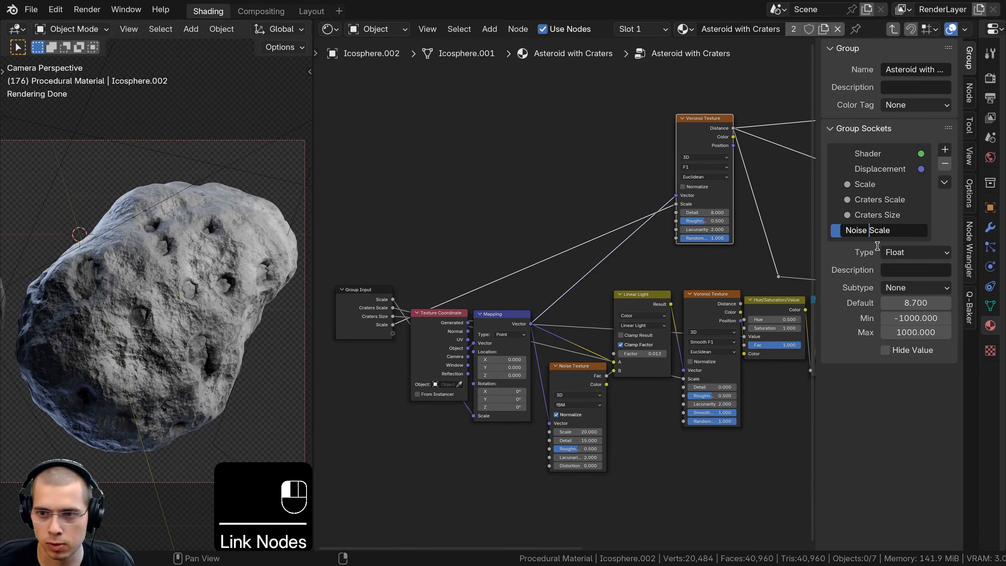
key(Return)
Move the Group Input node next to the Mix node that feeds the Principled BSDF's Base Color
middle_drag(663, 299, 682, 294)
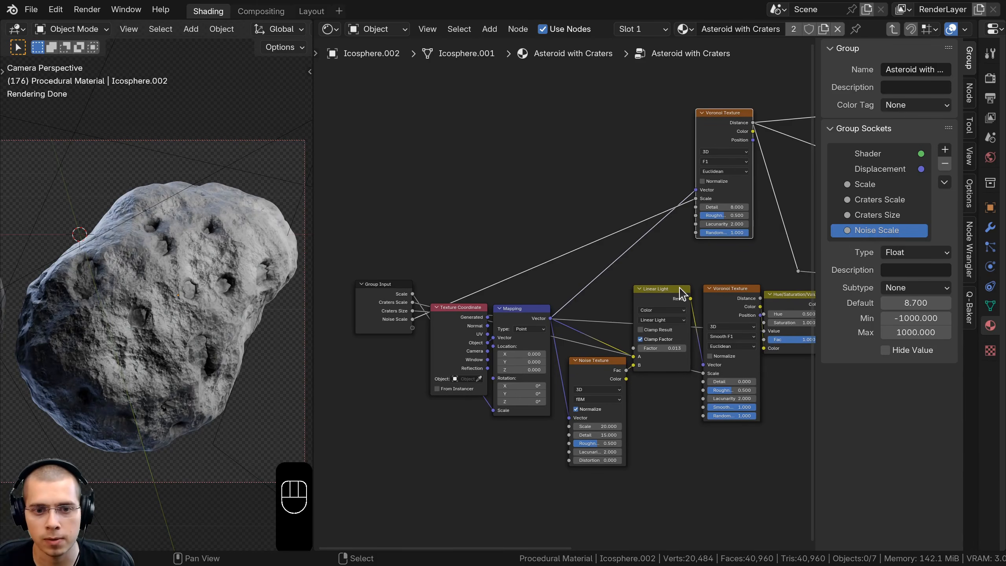
scroll(682, 294, down, 3)
click(508, 305)
middle_drag(508, 304, 379, 348)
key(g)
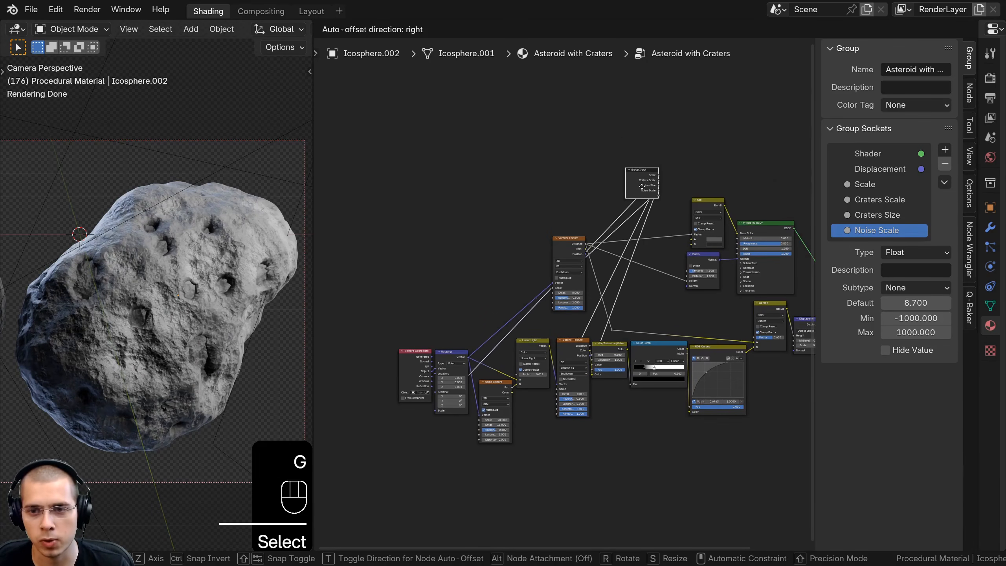
click(705, 115)
middle_drag(621, 231, 453, 300)
scroll(452, 305, up, 4)
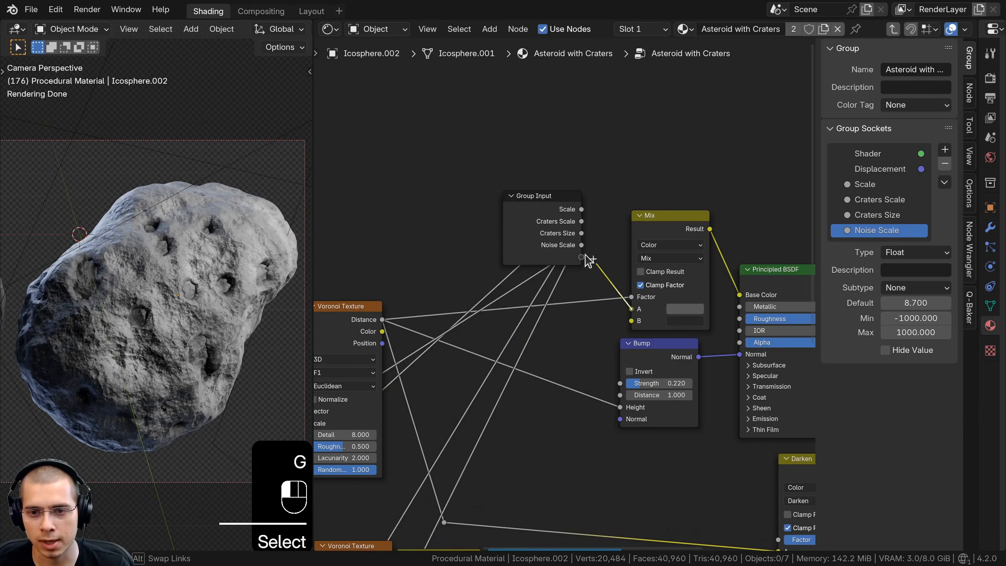
Expose the Mix node's A and B colors as group inputs and name them "Color 1" and "Color 2"
mouse_move(582, 257)
mouse_down()
mouse_move(635, 325)
mouse_move(582, 269)
mouse_up()
double_click(878, 249)
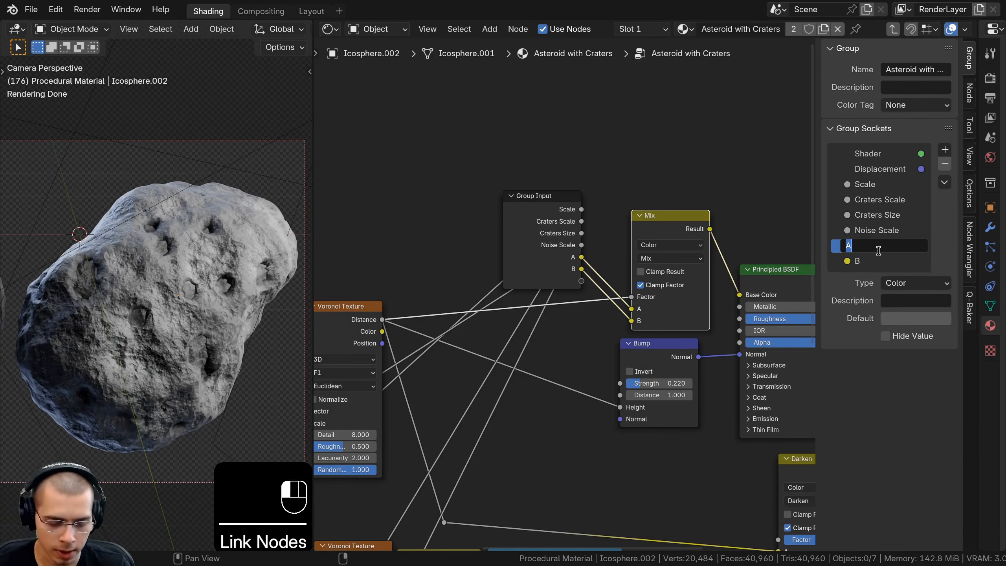
text(Color 1)
key(Return)
ctrl+click(872, 261)
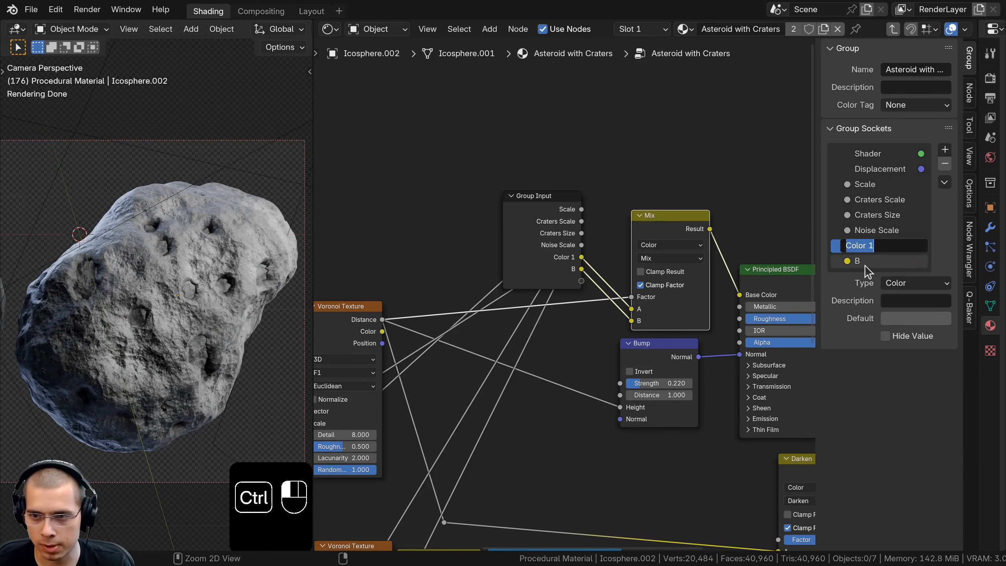
text(Color 2)
key(Return)
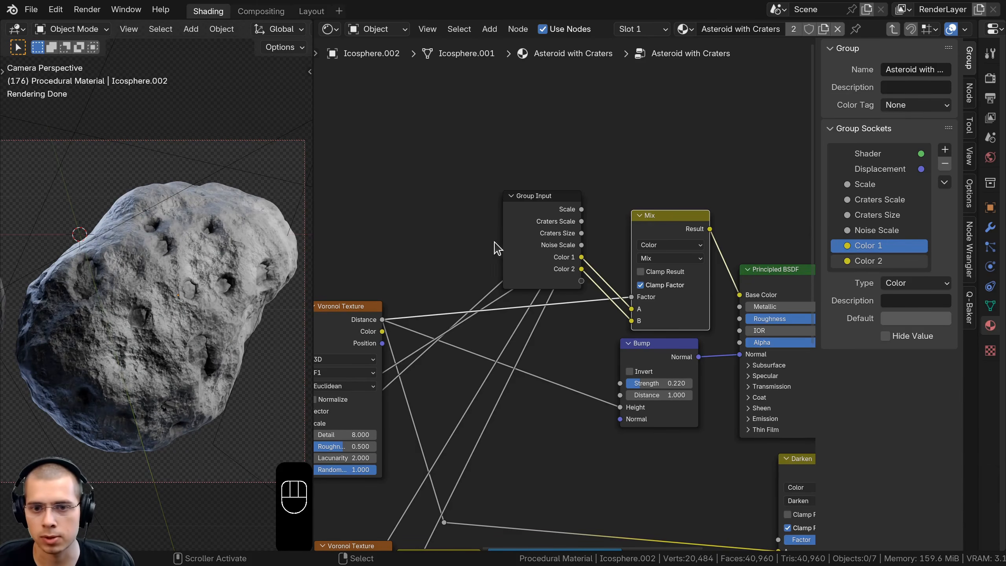
Move the Group Input node back near the Mapping and Linear Light nodes
scroll(497, 248, down, 5)
click(685, 119)
key(g)
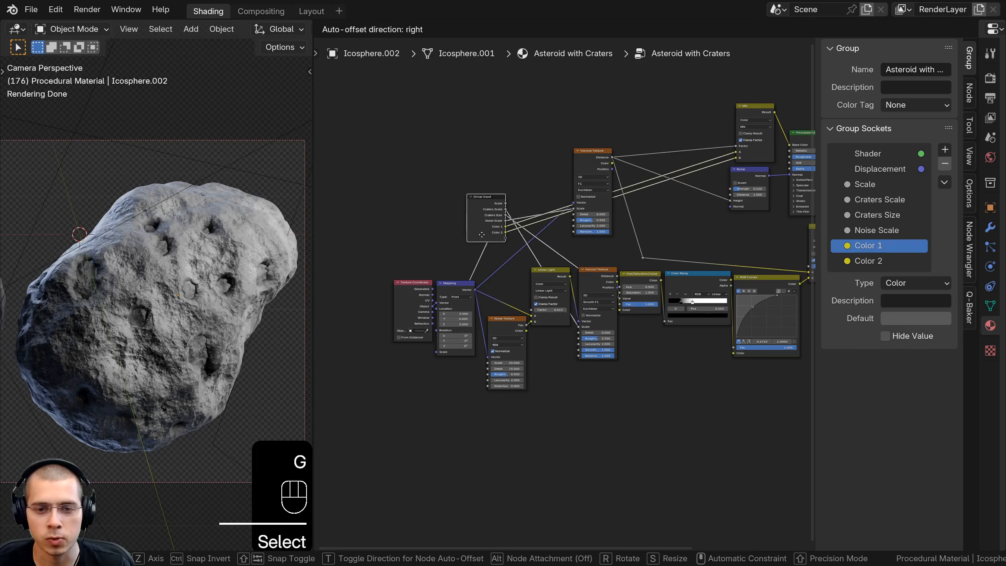
click(482, 257)
Expose the Linear Light node's Factor as a group input and name its socket "Craters Distortion"
scroll(511, 340, up, 4)
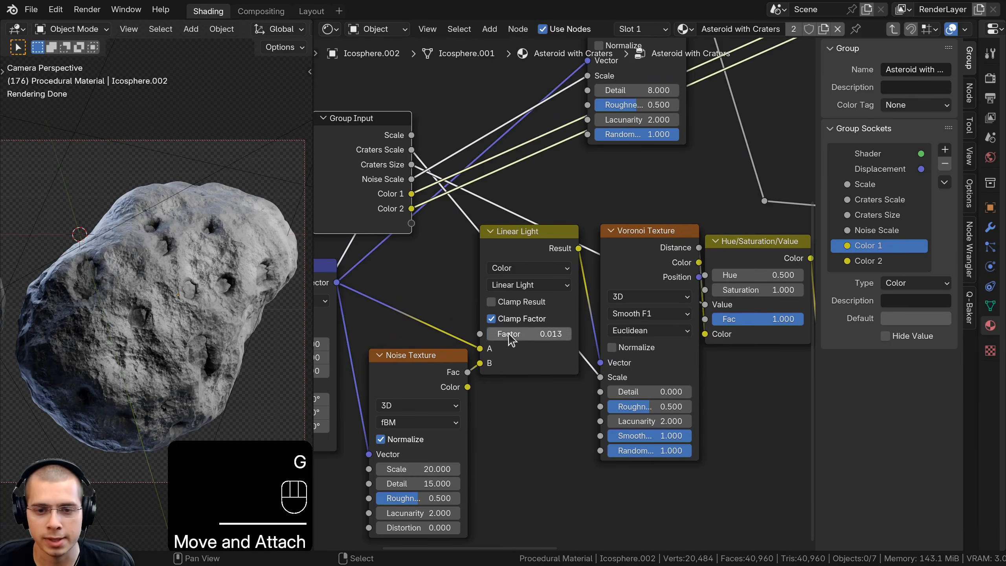
drag(511, 340, 412, 223)
right_click(524, 340)
double_click(869, 275)
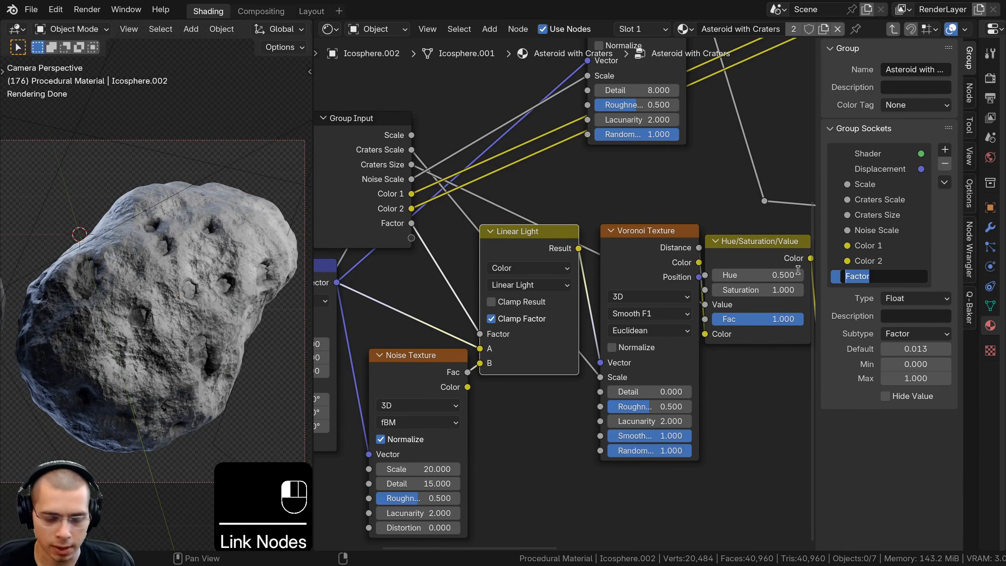
text(Craters Distortion)
key(Return)
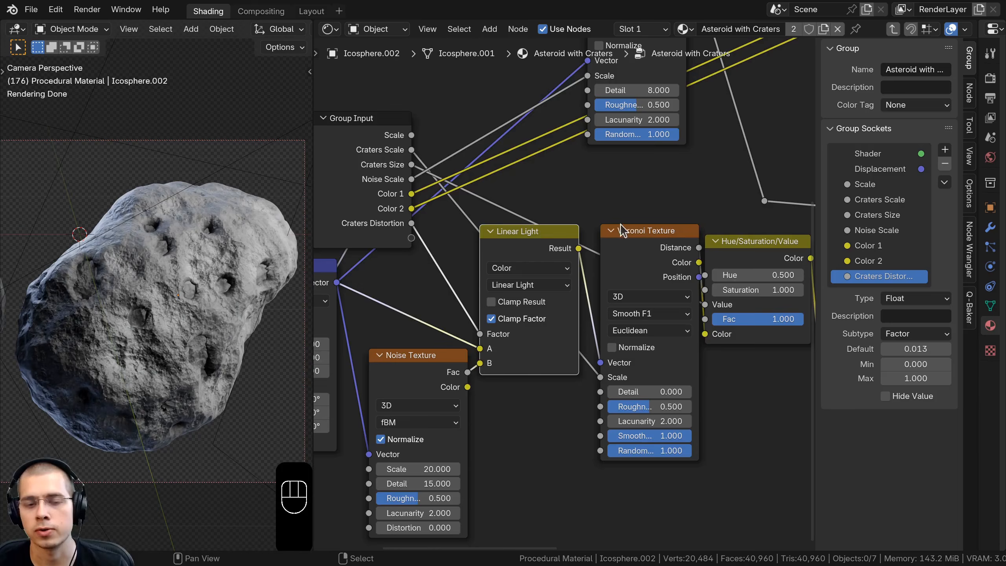
Move the Group Input node below the Bump node, close to the Darken node
scroll(687, 250, down, 2)
scroll(398, 246, down, 2)
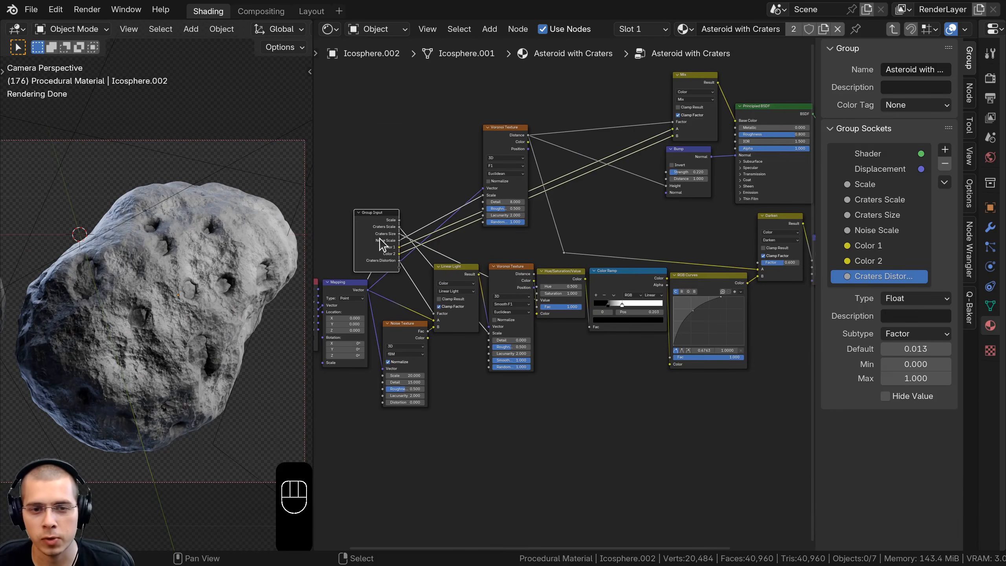
drag(381, 244, 717, 229)
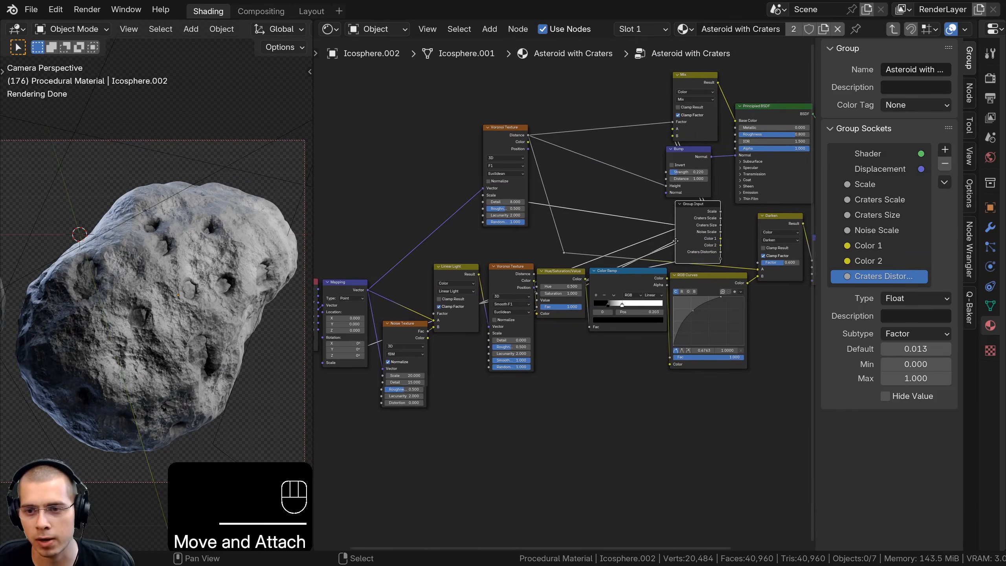
middle_drag(716, 229, 572, 288)
scroll(459, 284, up, 1)
click(457, 285)
scroll(593, 297, up, 2)
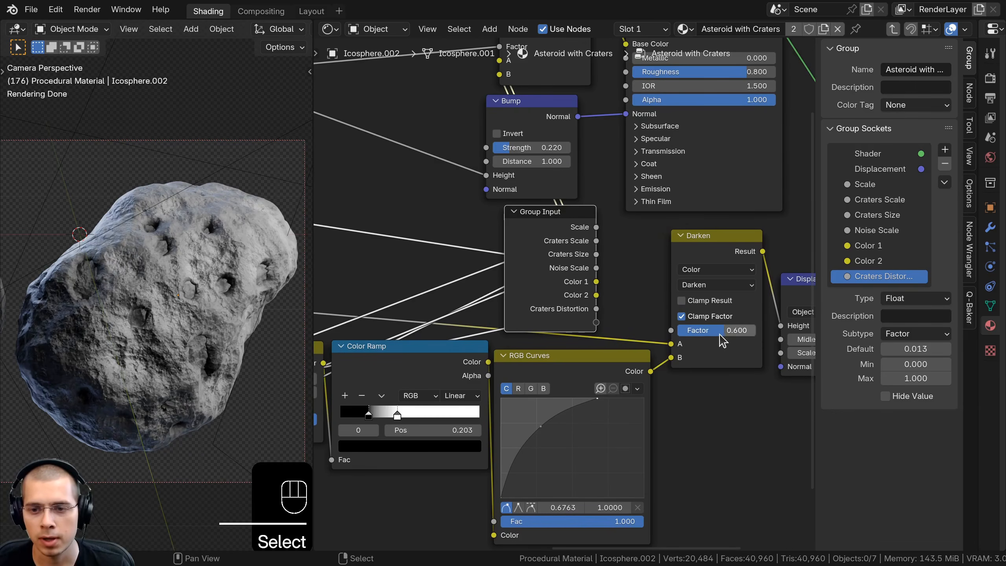
Expose the Darken node's Factor as a group input and name its socket "Craters Depth"
drag(717, 331, 738, 331)
right_click(738, 331)
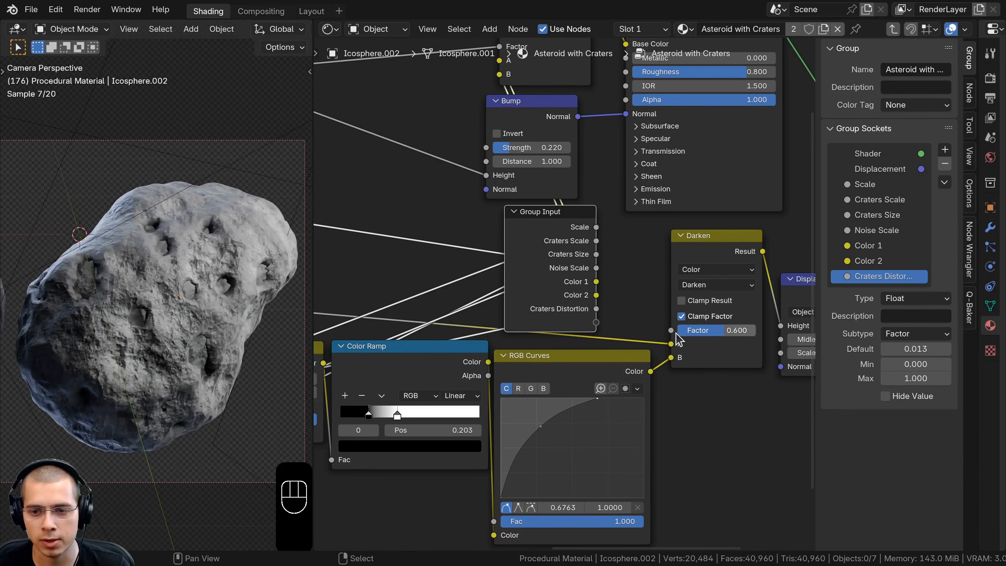
drag(672, 331, 596, 323)
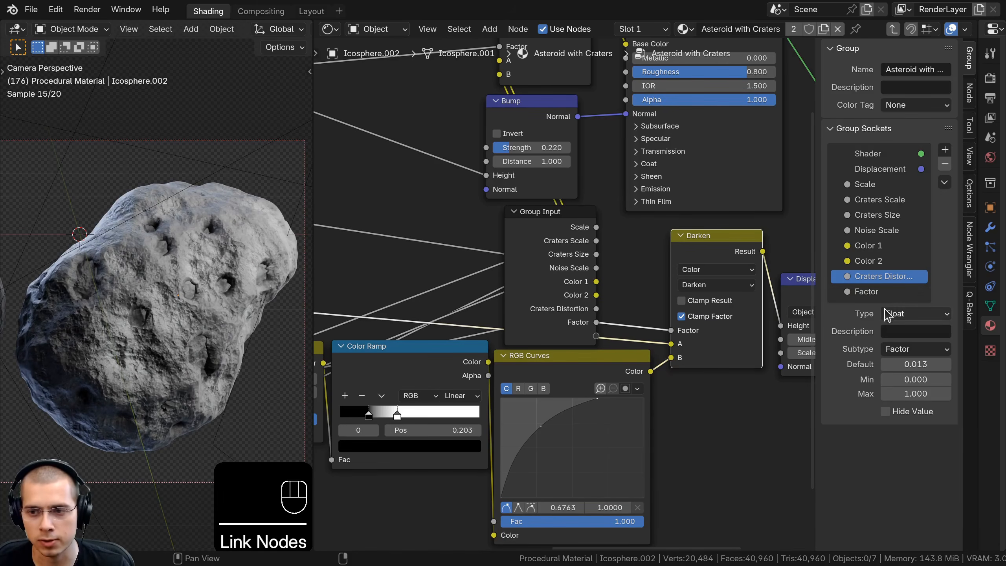
click(875, 293)
double_click(877, 293)
text(Craters Depth)
key(Return)
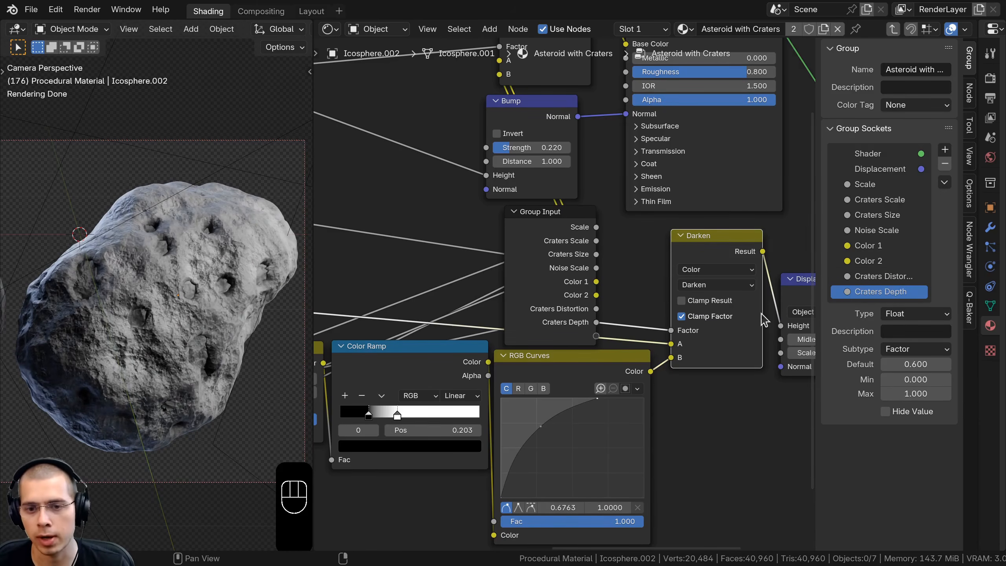
Move the Group Input node between the F1 Voronoi Texture and the Bump node, and expose the Principled BSDF's Roughness as a group input
scroll(555, 312, down, 4)
click(546, 313)
scroll(565, 277, down, 3)
middle_drag(564, 278, 606, 311)
drag(594, 296, 496, 235)
scroll(578, 250, up, 1)
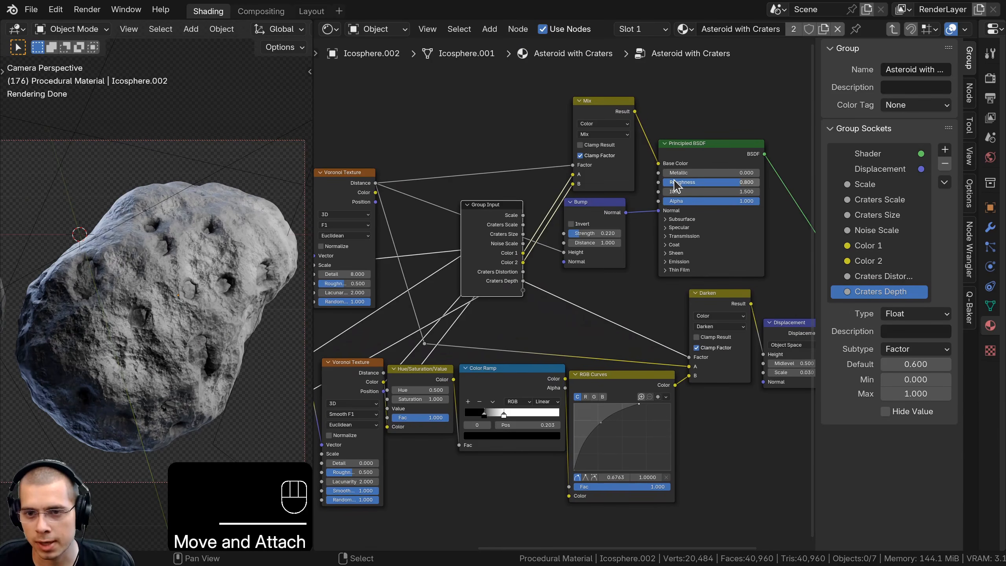
drag(659, 182, 523, 290)
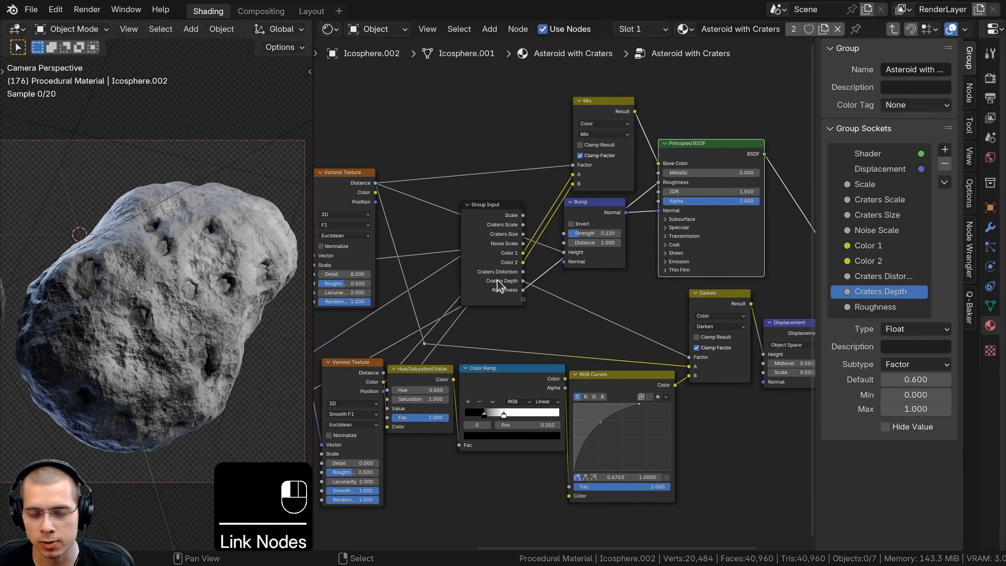
Expose the Bump node's Strength as a group input and rename its socket to "Bump Strength"
scroll(565, 223, up, 2)
drag(583, 213, 501, 302)
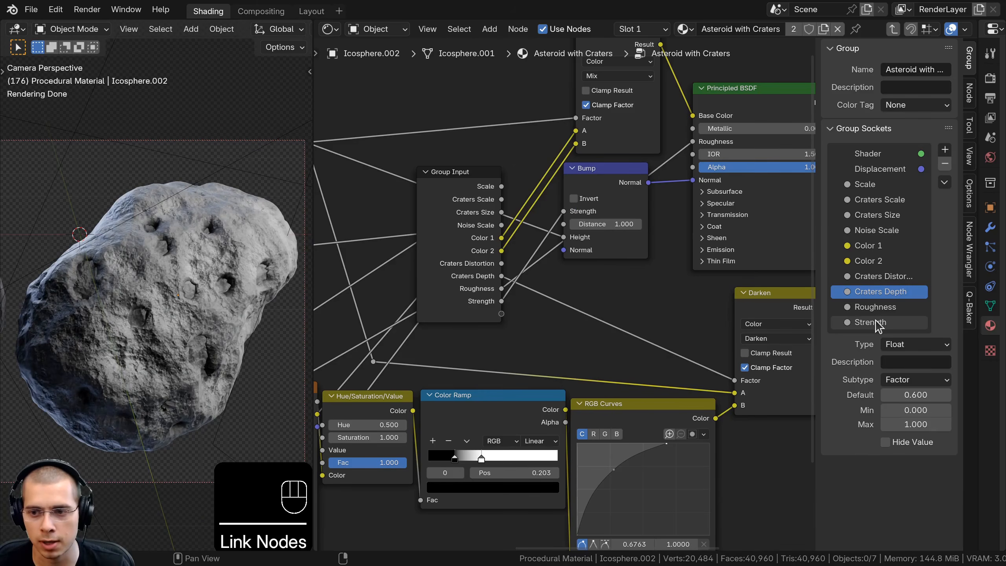
double_click(852, 323)
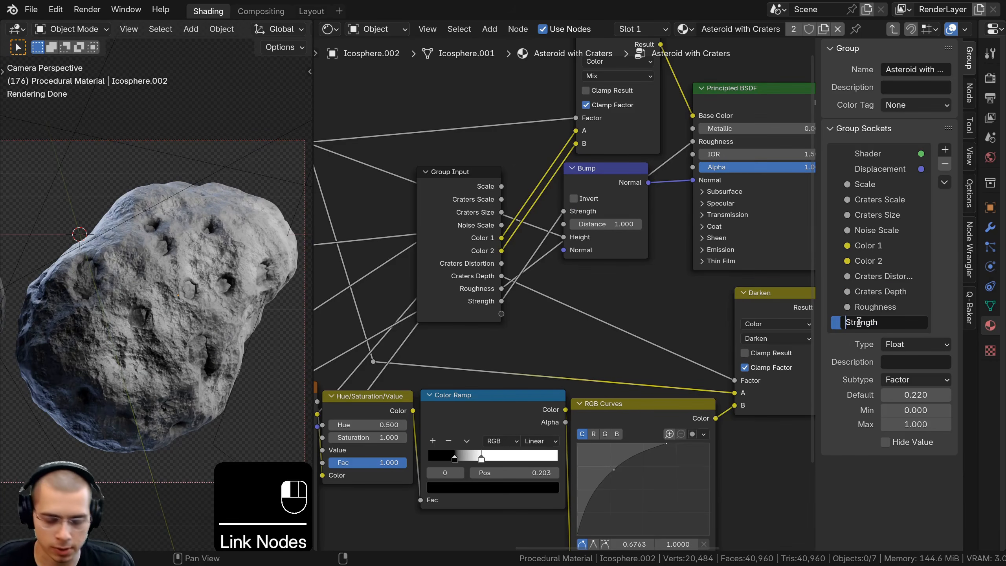
text(Bump)
key(Return)
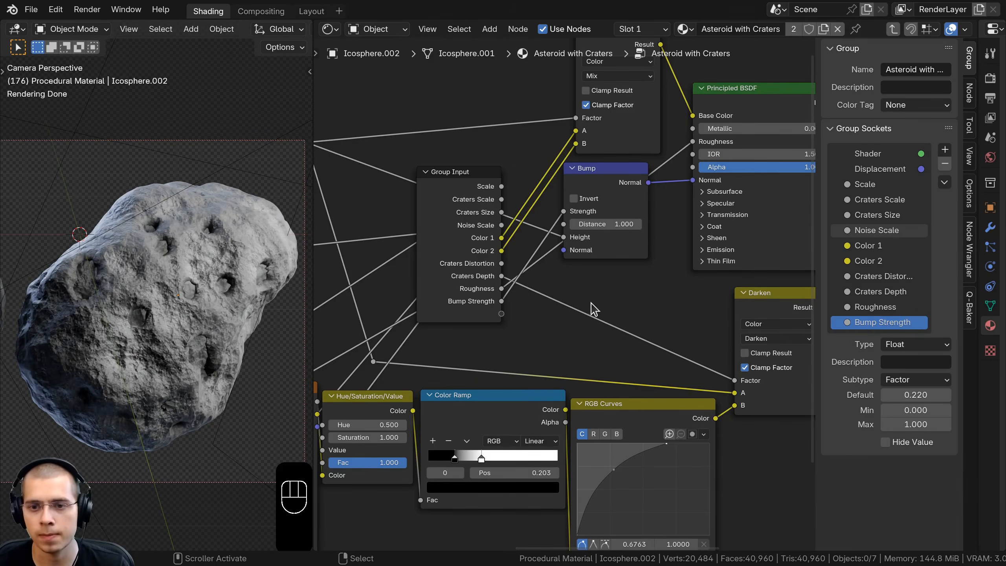
Expose the Displacement node's Scale as a group input and rename its socket to "Displacement Scale"
scroll(594, 309, down, 2)
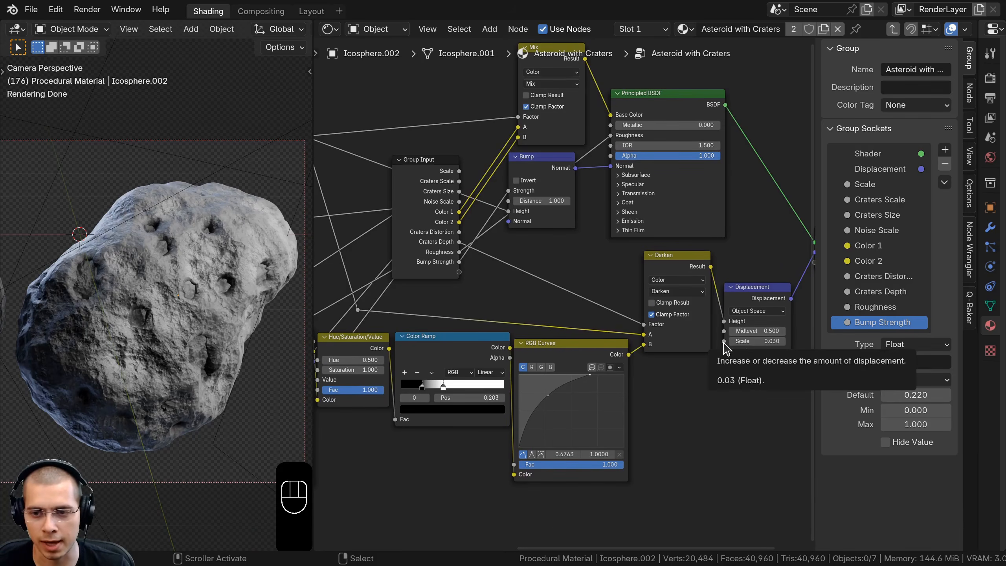
drag(724, 341, 736, 301)
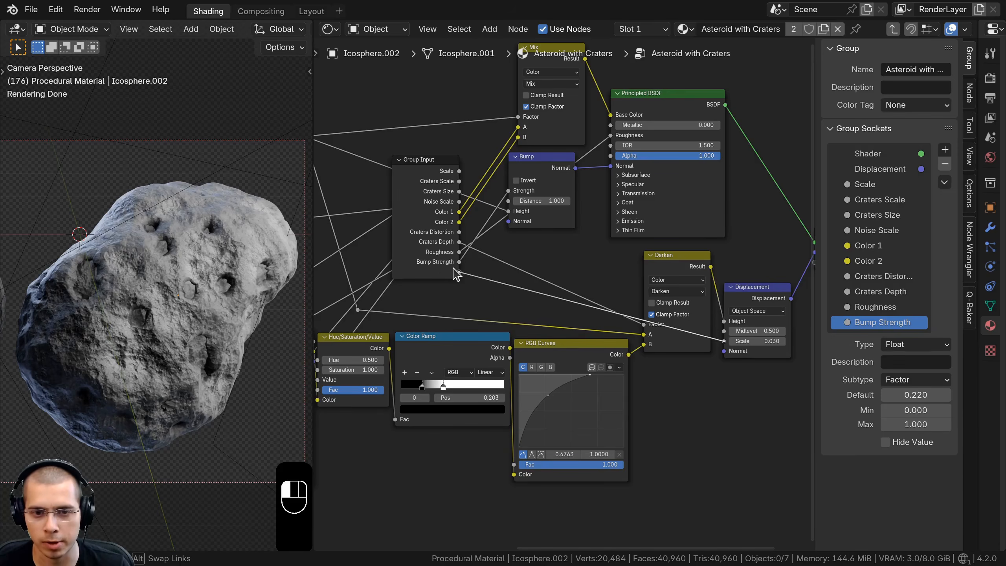
drag(454, 270, 459, 272)
double_click(856, 338)
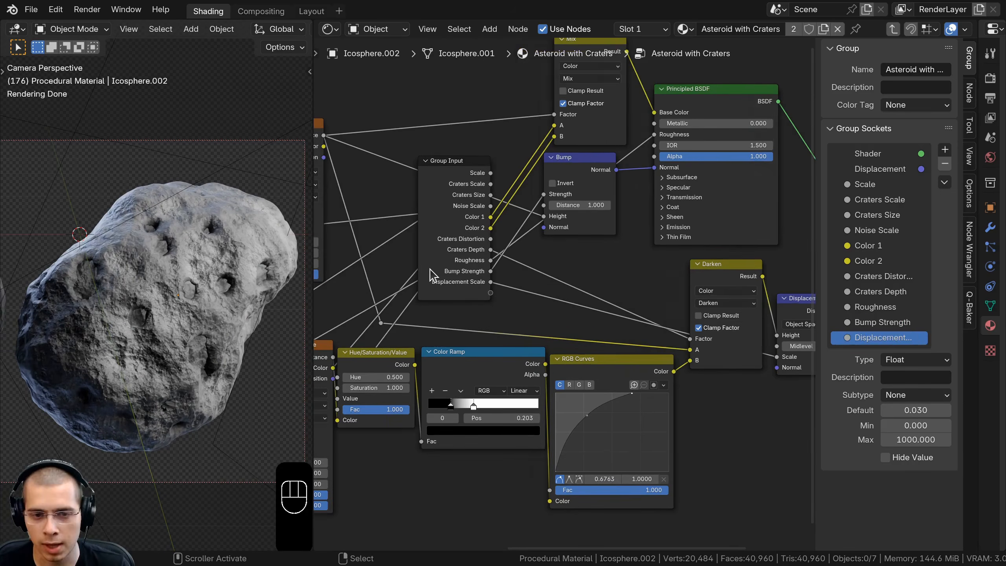
Move the Group Input node back to the start of the node tree, before the Texture Coordinate node
click(431, 269)
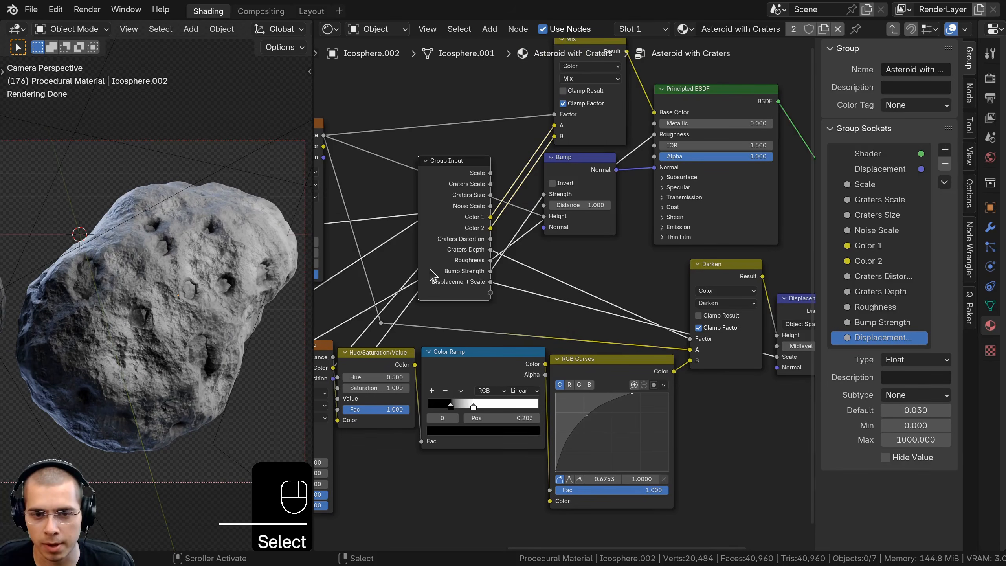
scroll(493, 280, down, 8)
middle_drag(539, 260, 670, 237)
scroll(672, 242, up, 2)
key(g)
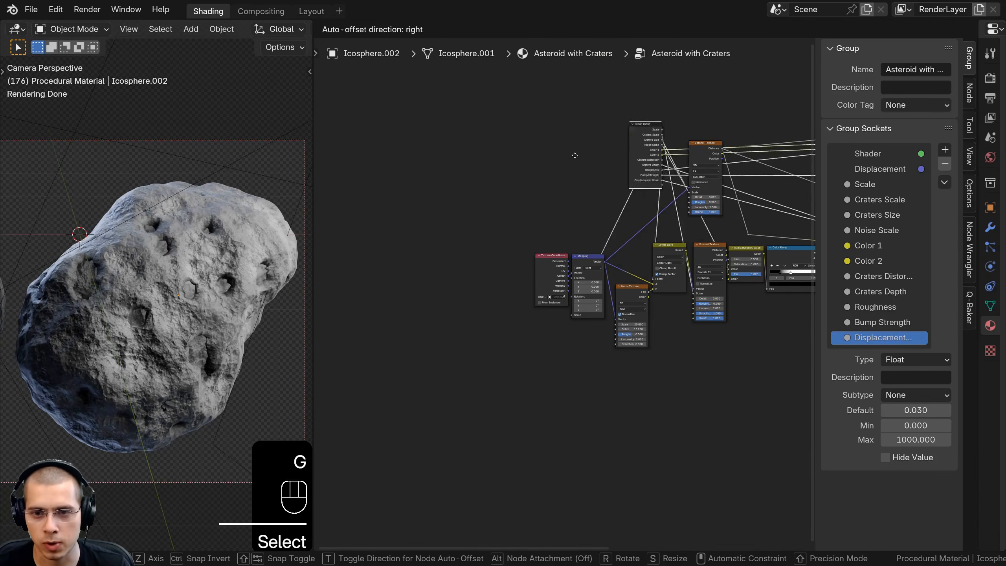
click(519, 245)
middle_drag(601, 246, 480, 299)
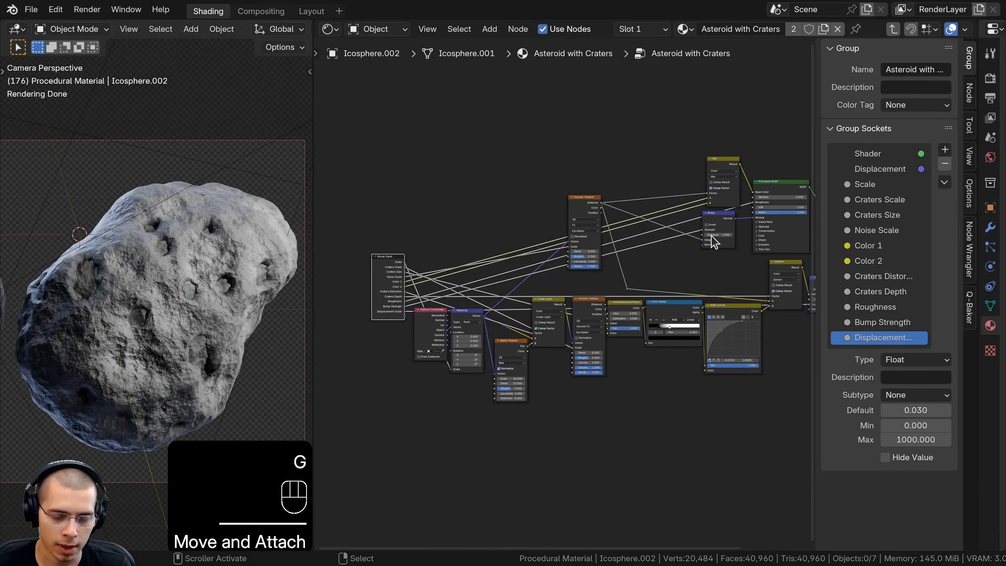
Hide the sidebar and exit the node group to show the Asteroid with Craters group node with its exposed inputs
key(n)
middle_drag(810, 179, 741, 191)
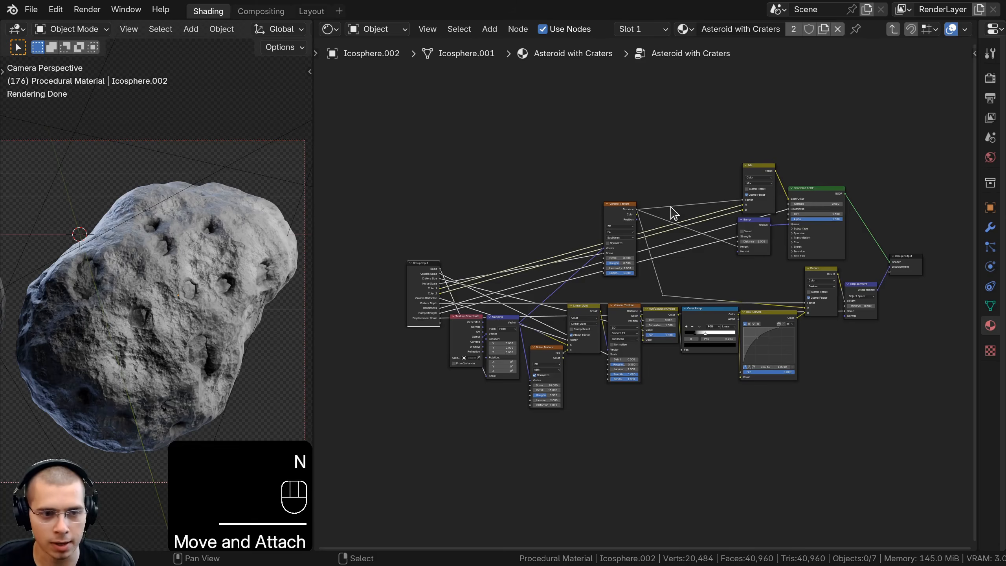
key(Tab)
scroll(604, 222, up, 4)
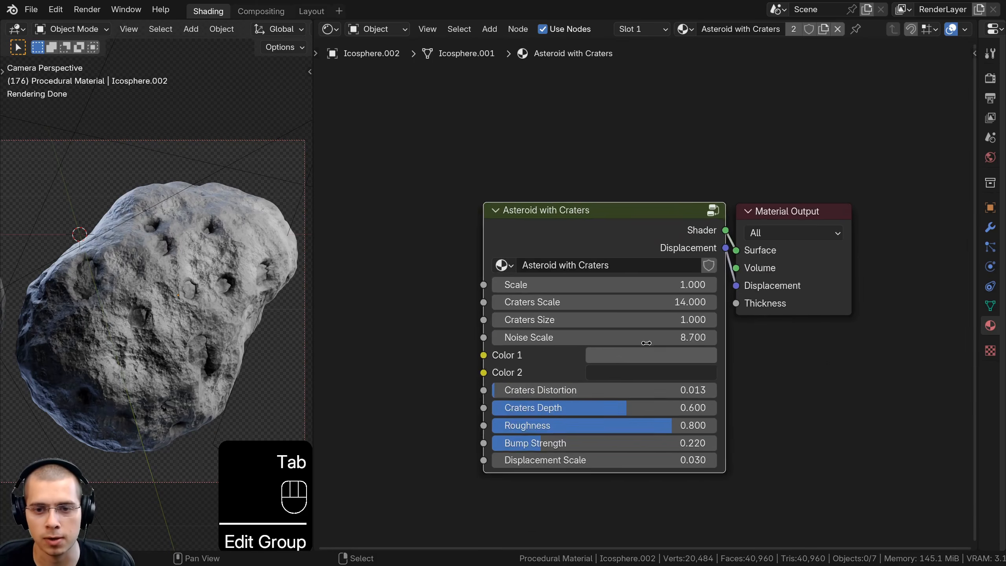
drag(470, 223, 519, 228)
middle_drag(530, 231, 522, 221)
scroll(187, 253, down, 1)
shift+middle_drag(187, 253, 195, 249)
scroll(194, 249, up, 2)
scroll(579, 294, up, 1)
middle_drag(579, 295, 550, 208)
scroll(543, 228, up, 2)
mouse_move(549, 208)
shift+mouse_down()
mouse_move(618, 209)
mouse_move(550, 209)
shift+mouse_up()
scroll(618, 318, down, 2)
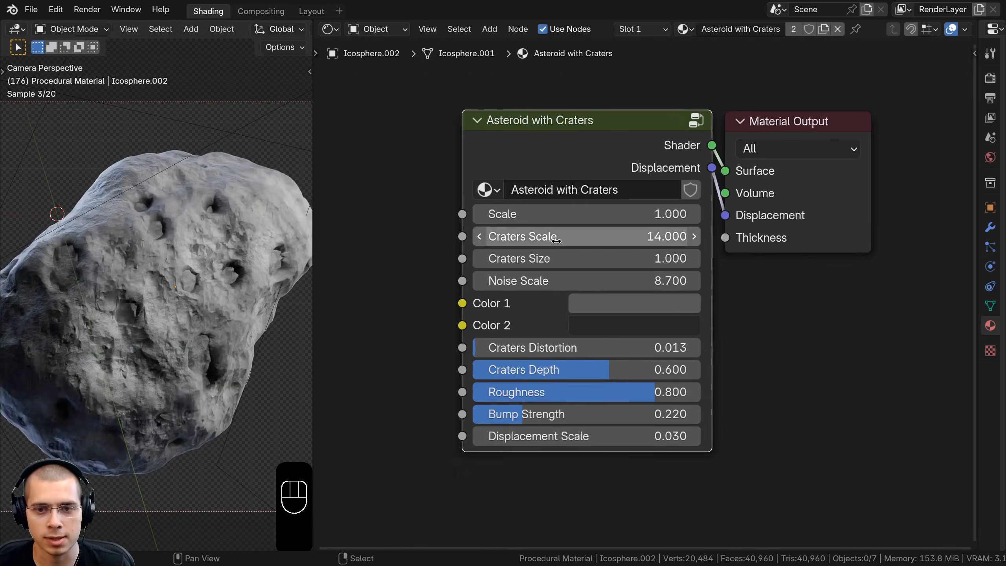
Try out different crater size, color, crater distortion and displacement scale values on the Asteroid with Craters group node
shift+drag(551, 259, 549, 292)
click(633, 331)
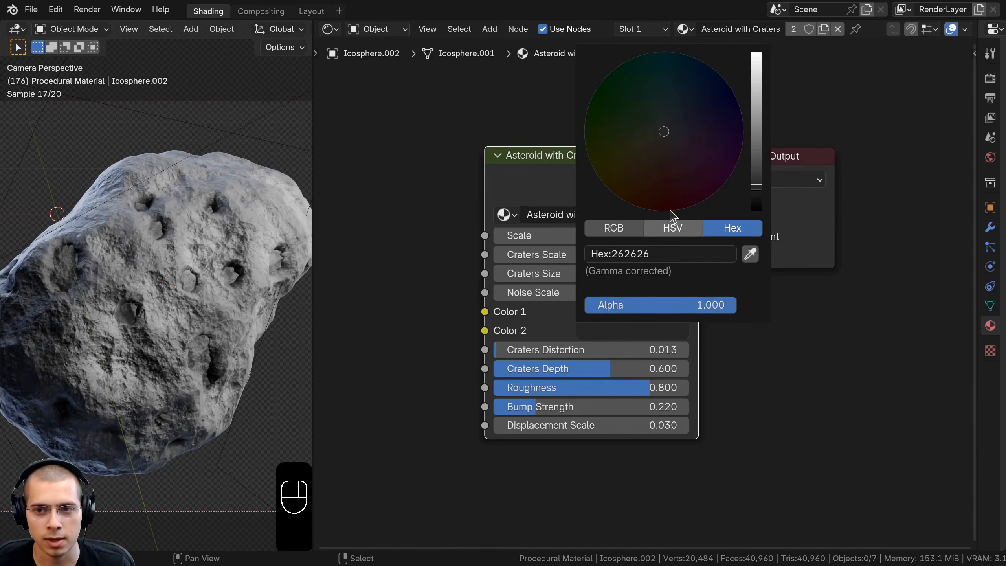
mouse_move(756, 183)
mouse_down()
mouse_move(756, 122)
mouse_move(756, 187)
mouse_up()
click(624, 311)
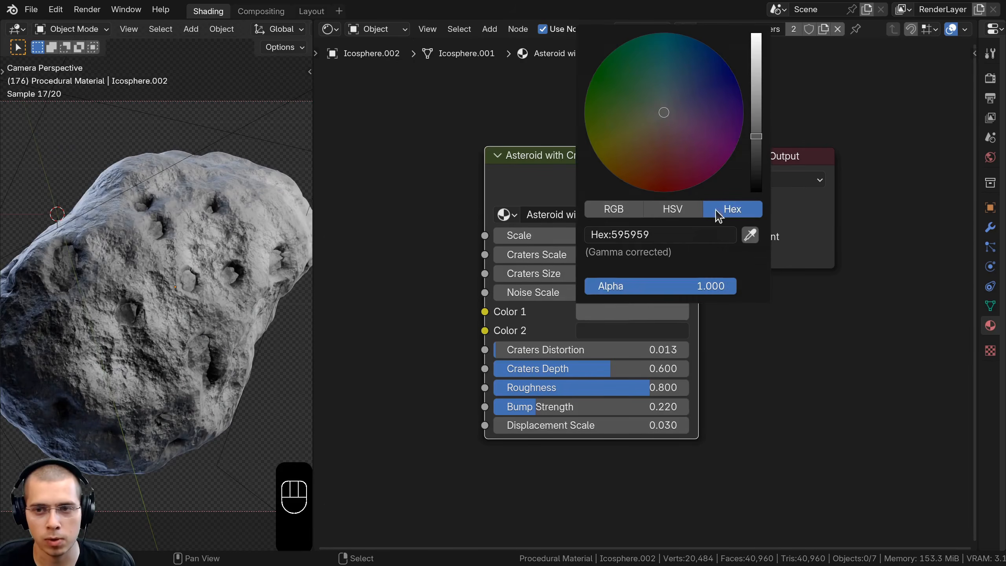
mouse_move(757, 141)
mouse_down()
mouse_move(757, 104)
mouse_move(756, 136)
mouse_up()
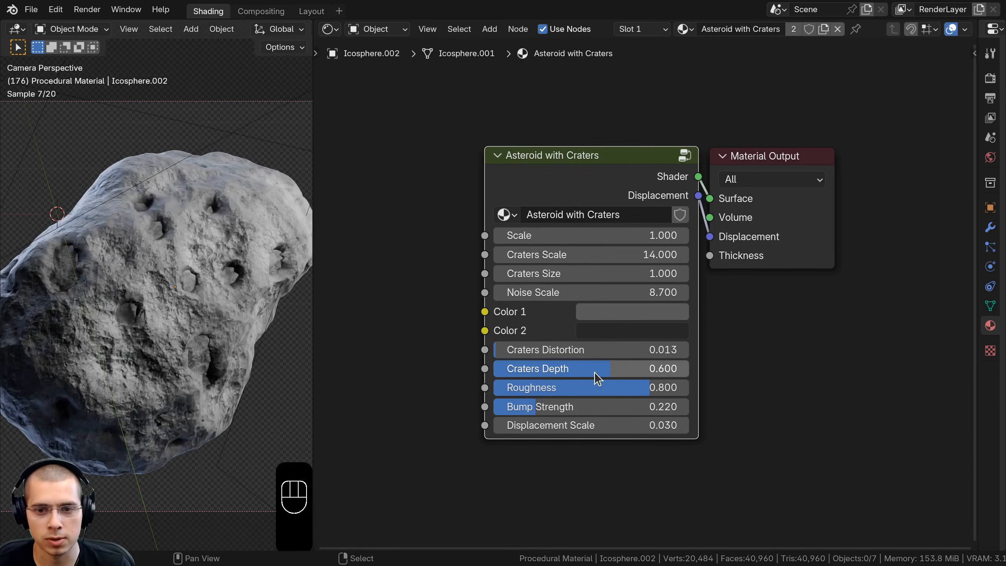
drag(590, 350, 678, 388)
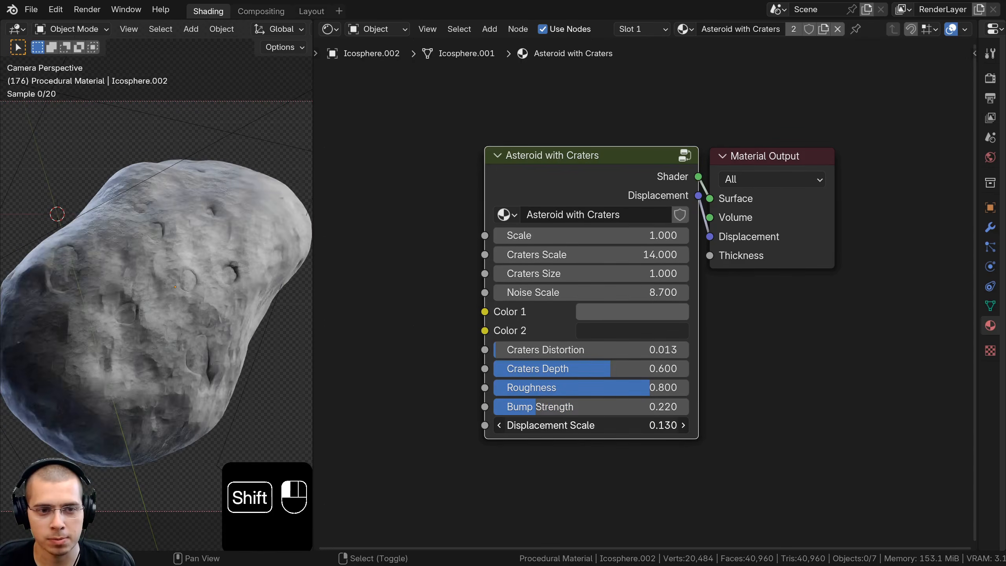
shift+drag(590, 425, 555, 425)
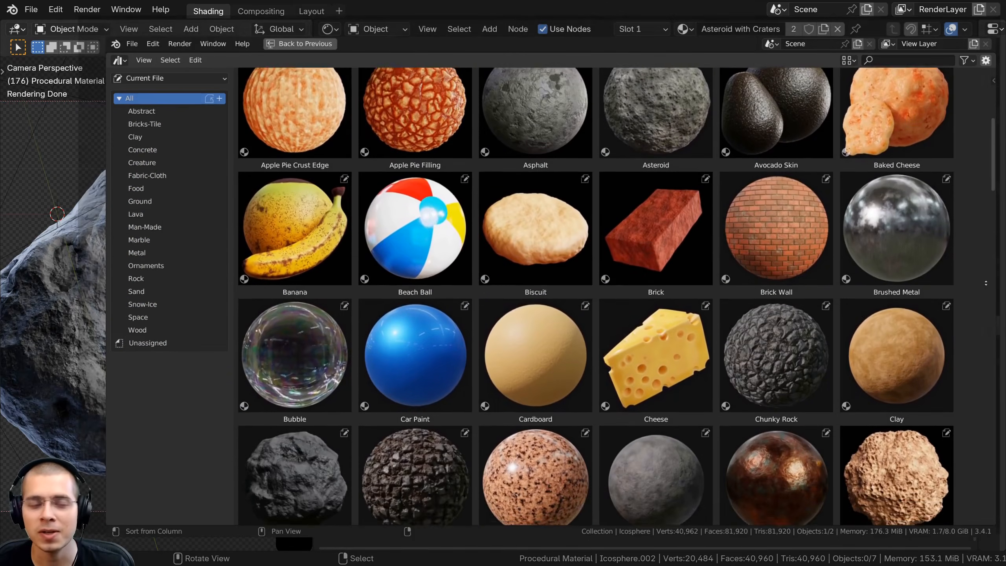
Browse the material assets and assign Orange Peel to the fruit, Cheese to the cheese and White Granite to the countertop in the kitchen scene
scroll(987, 283, down, 5)
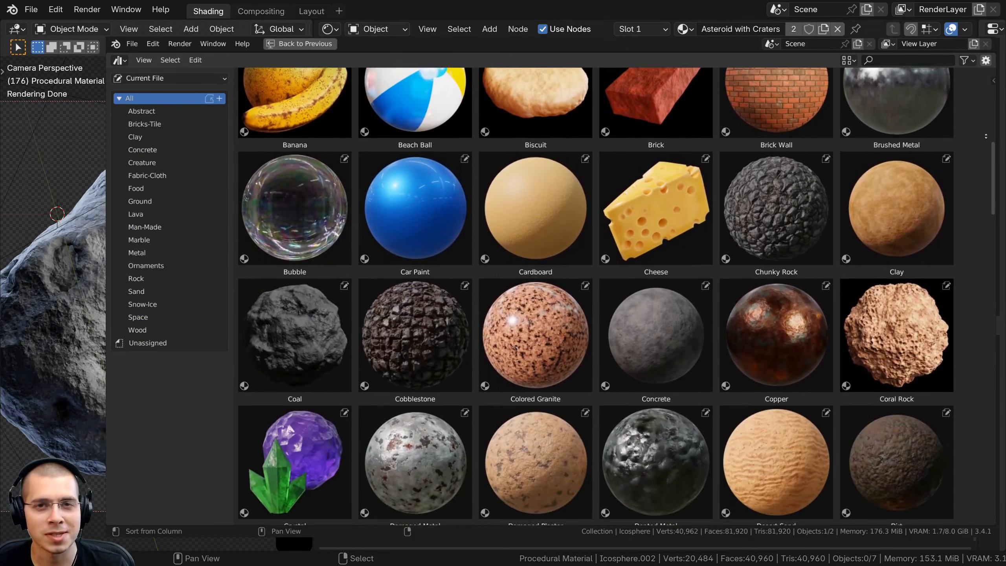
scroll(985, 440, down, 7)
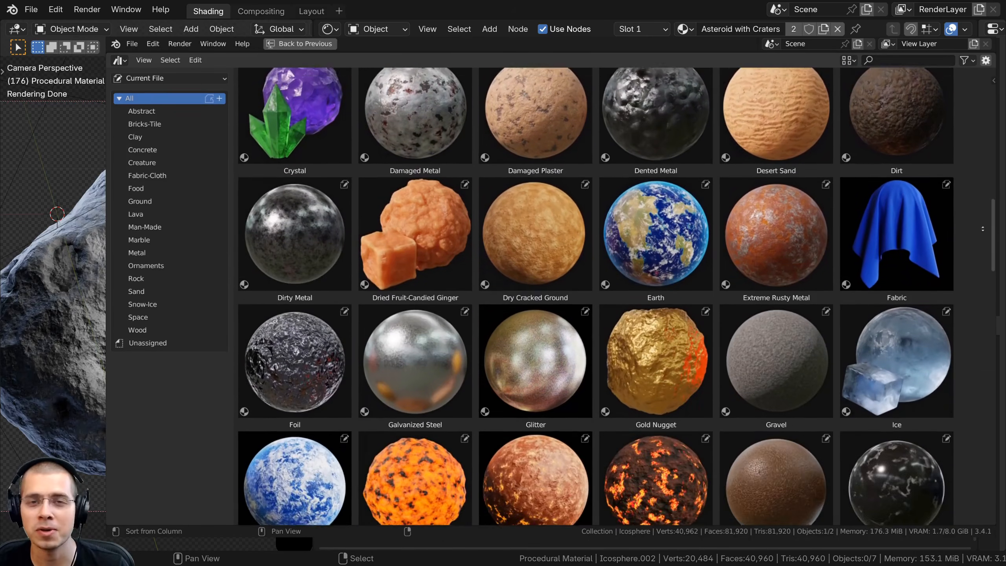
drag(603, 353, 289, 173)
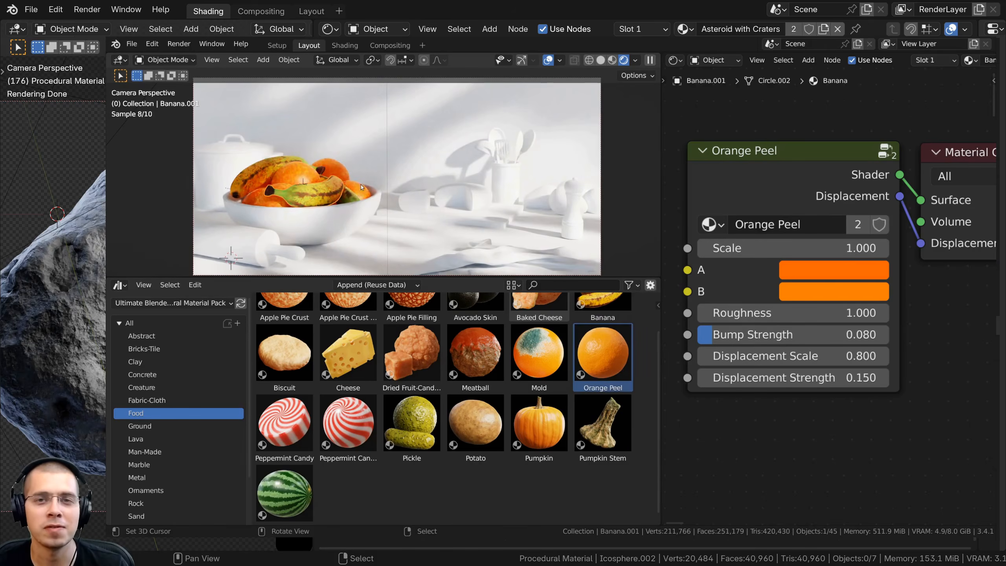
drag(348, 353, 463, 206)
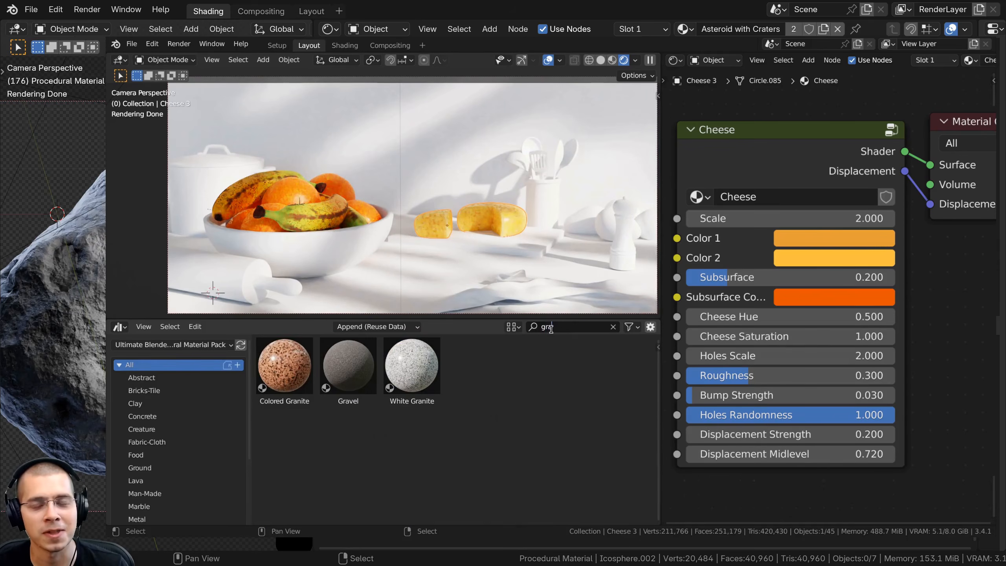
drag(412, 365, 372, 295)
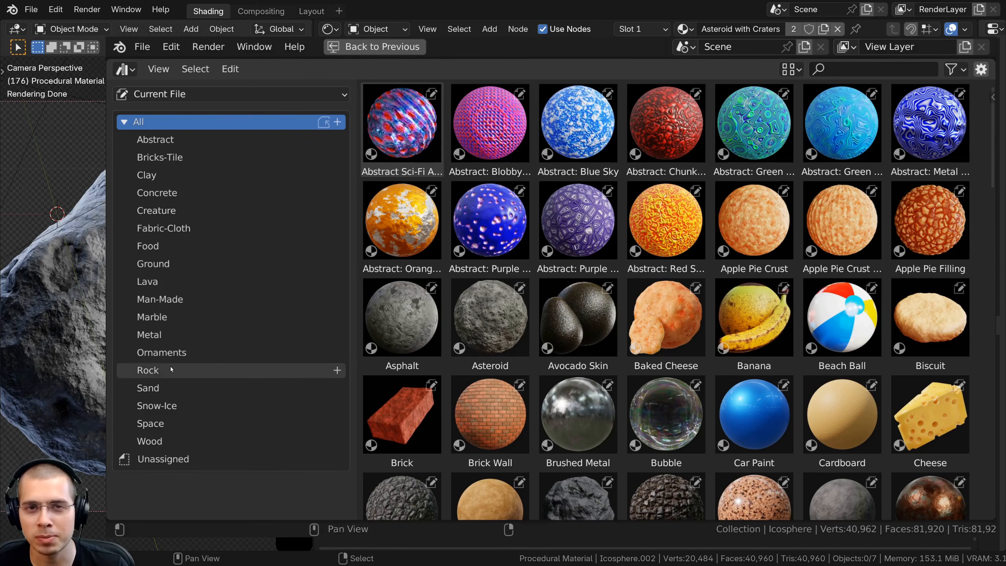
Show the Rock catalog of the material assets and assign the Aqua Marble material to the large sphere
click(169, 368)
drag(608, 337, 400, 251)
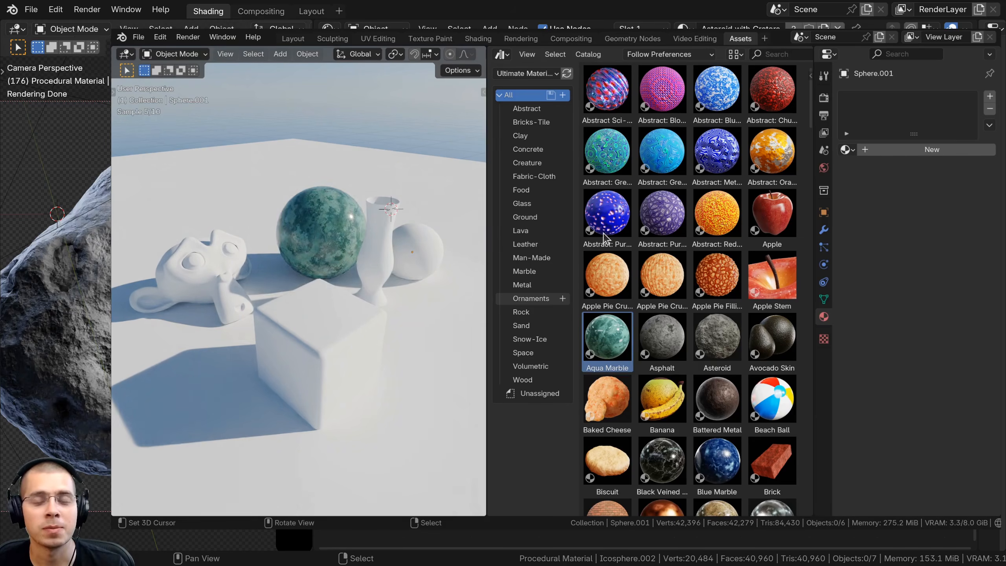
Assign the Brushed Metal material to the monkey head and adjust the material's Scale
drag(772, 369, 753, 372)
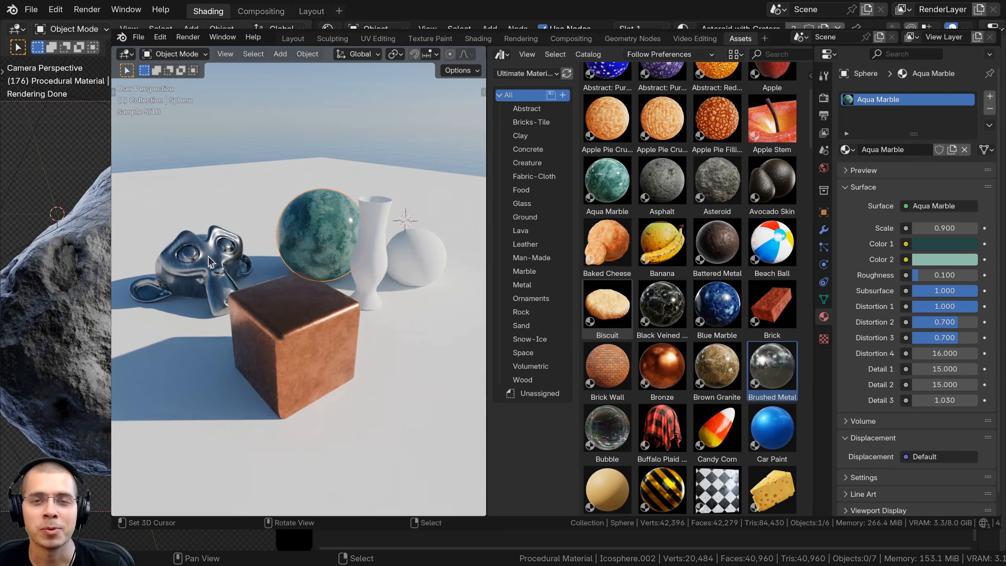
middle_drag(253, 278, 293, 278)
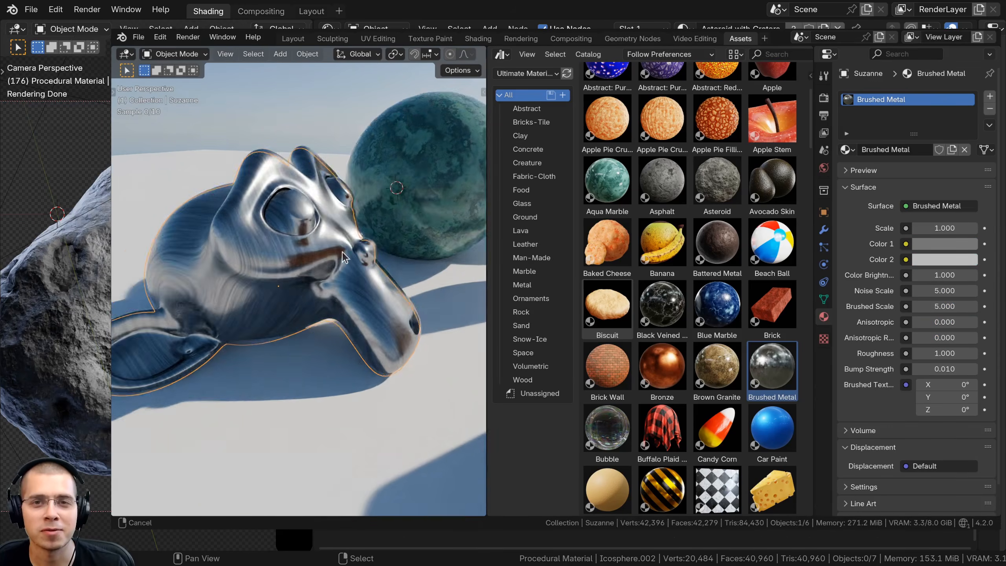
drag(946, 228, 951, 229)
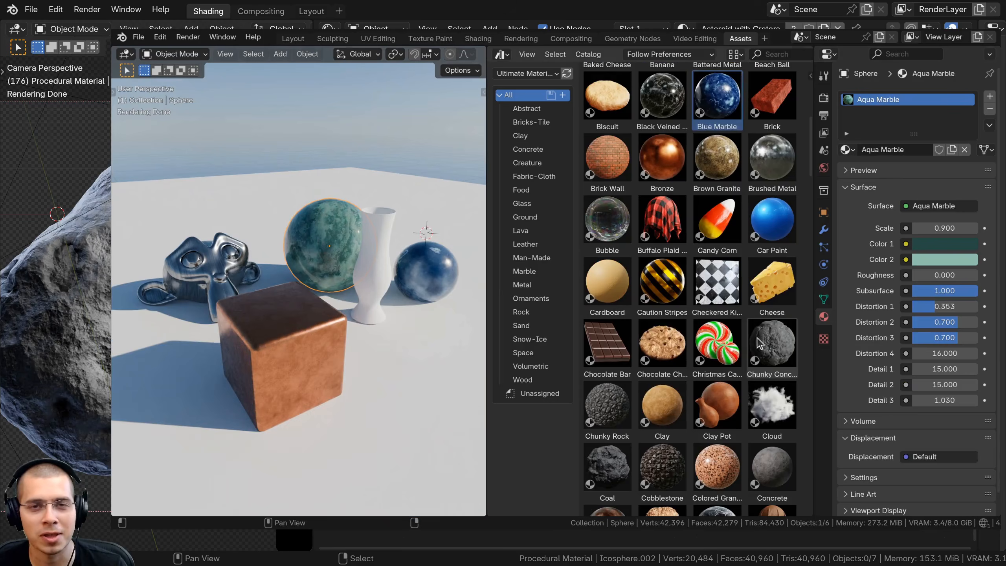
Assign the Dirt material to the ground plane and replace it with the Marble Light material
drag(610, 403, 440, 352)
middle_drag(428, 357, 420, 348)
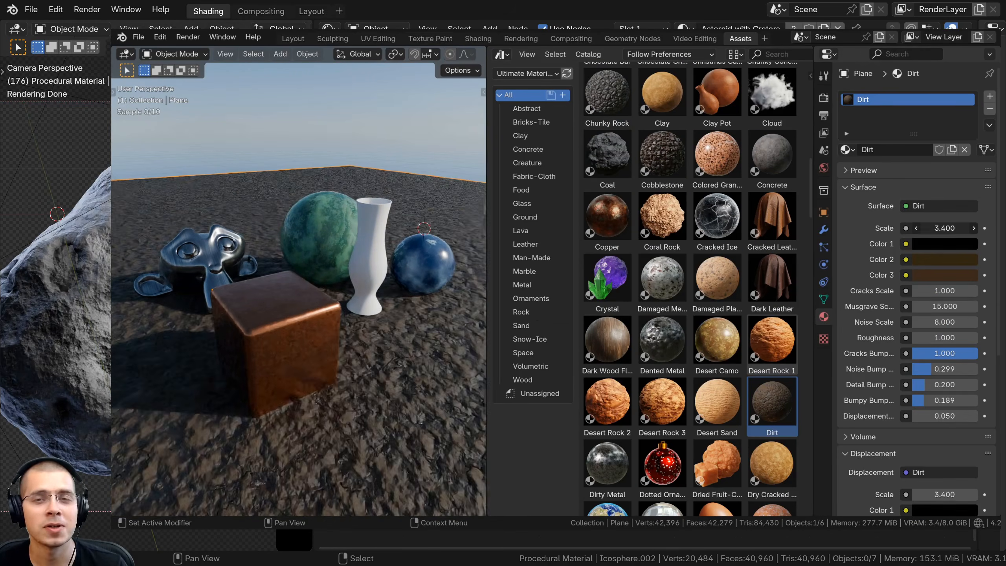
drag(607, 430, 372, 351)
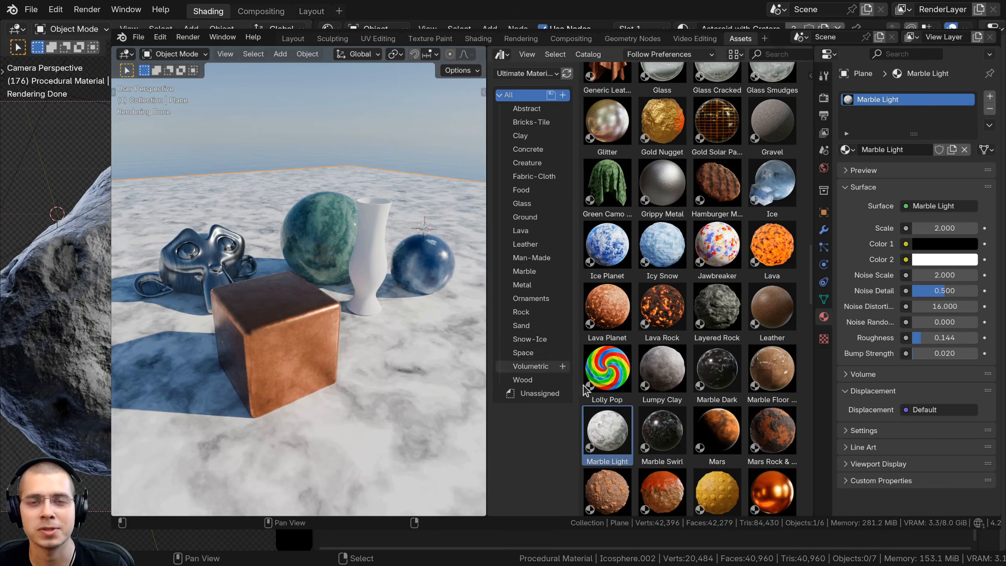
scroll(690, 277, down, 1)
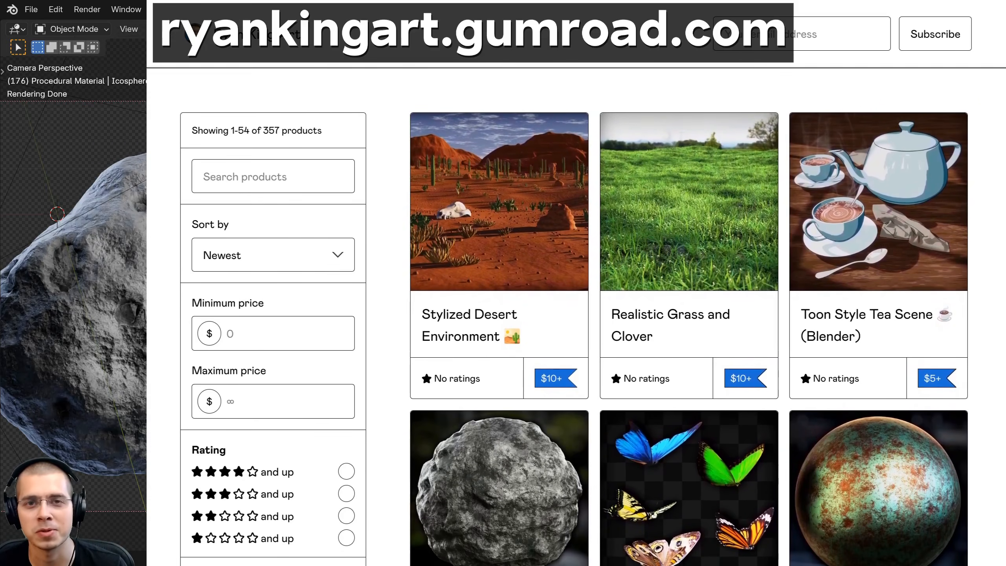
Look through the Gumroad store's product listings and the Blender Procedural Material Tutorials playlist on YouTube
scroll(576, 317, down, 4)
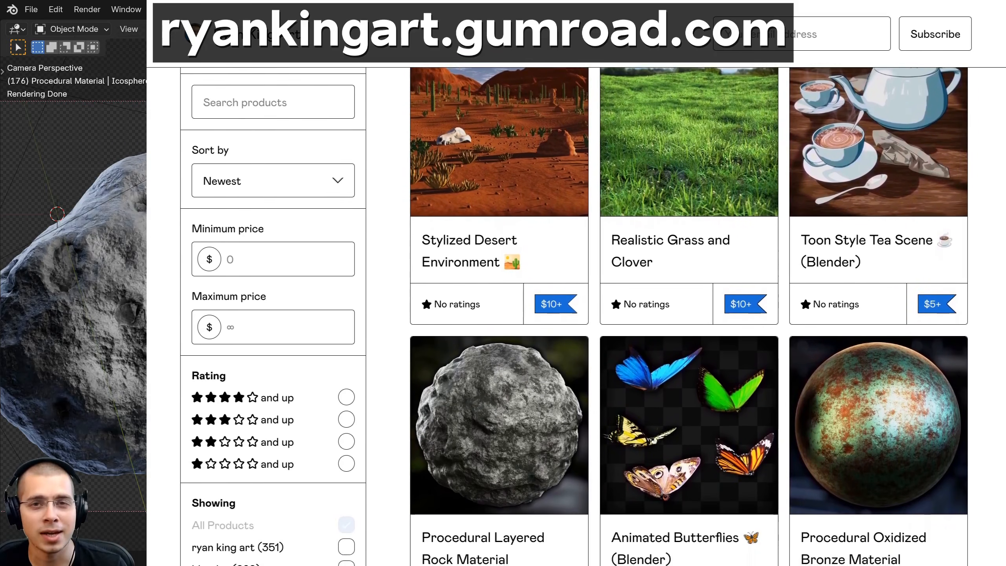
scroll(576, 317, down, 3)
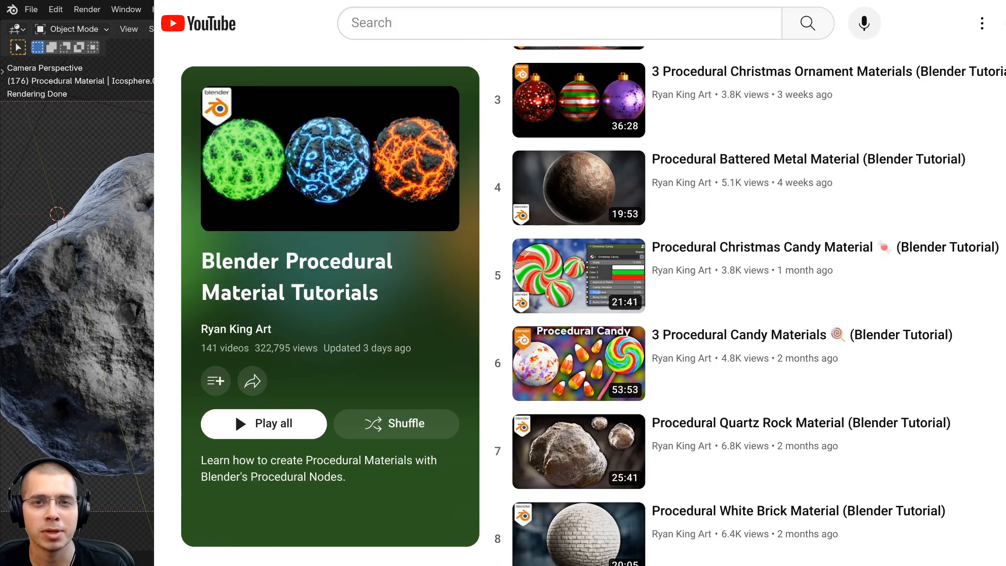
scroll(752, 317, down, 2)
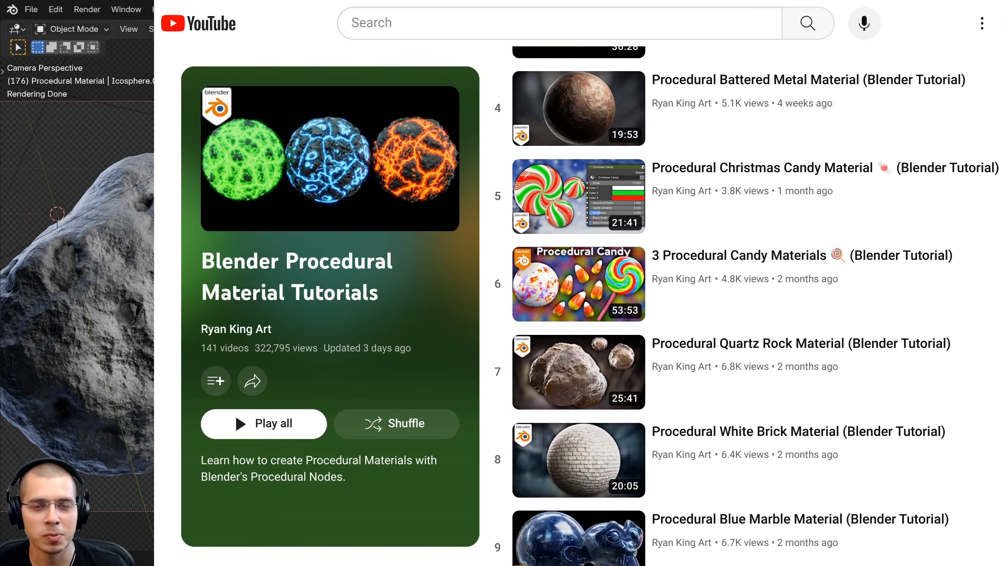
scroll(753, 317, down, 1)
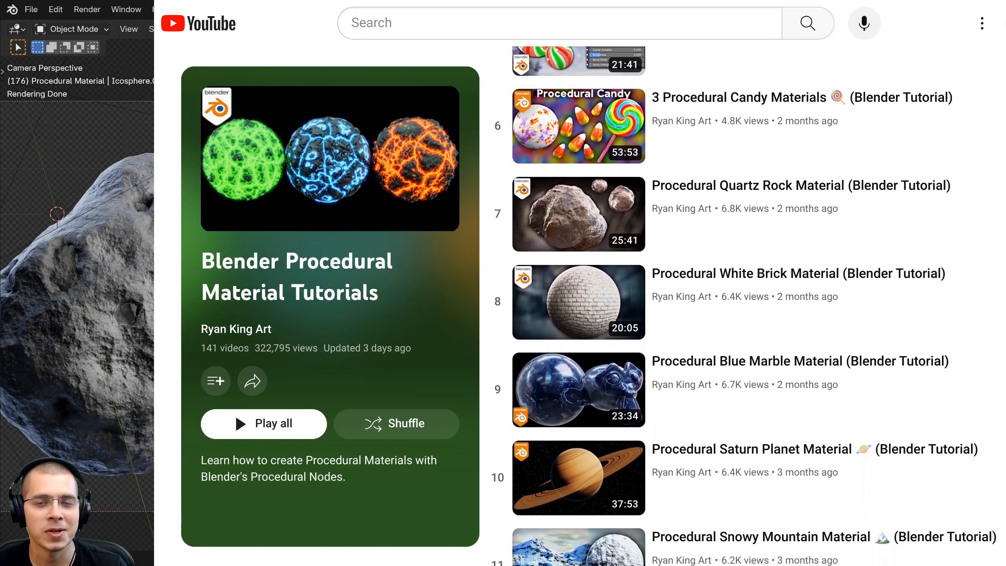